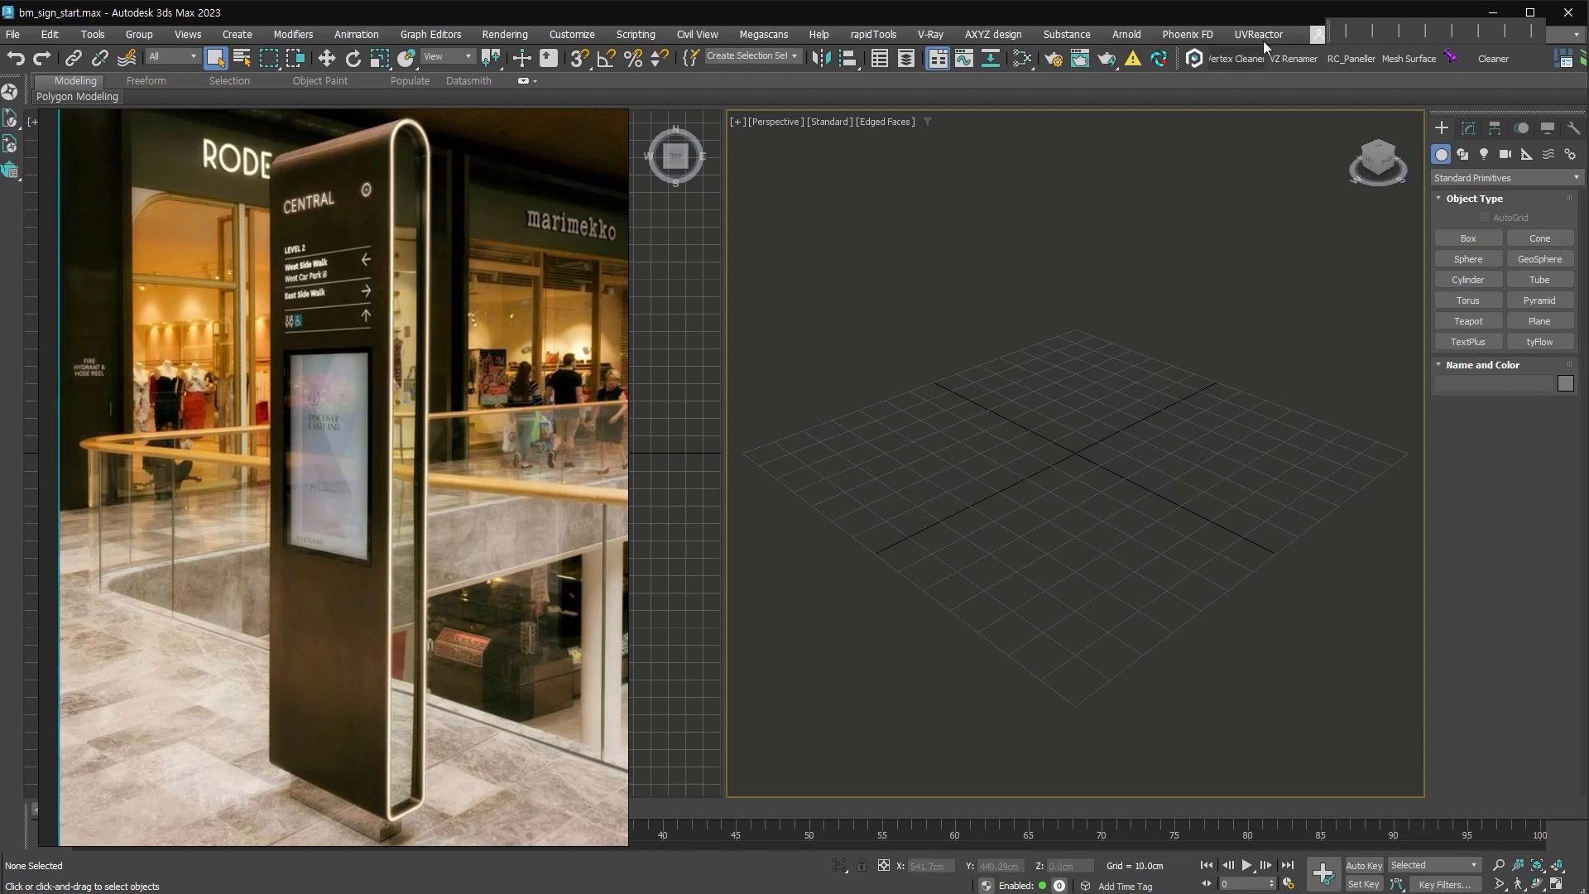
Draw a box primitive about 107 cm wide, 21 cm long and 71 cm high in the perspective view.
click(1469, 238)
drag(937, 547, 1239, 432)
click(1218, 172)
middle_drag(1283, 414, 1357, 578)
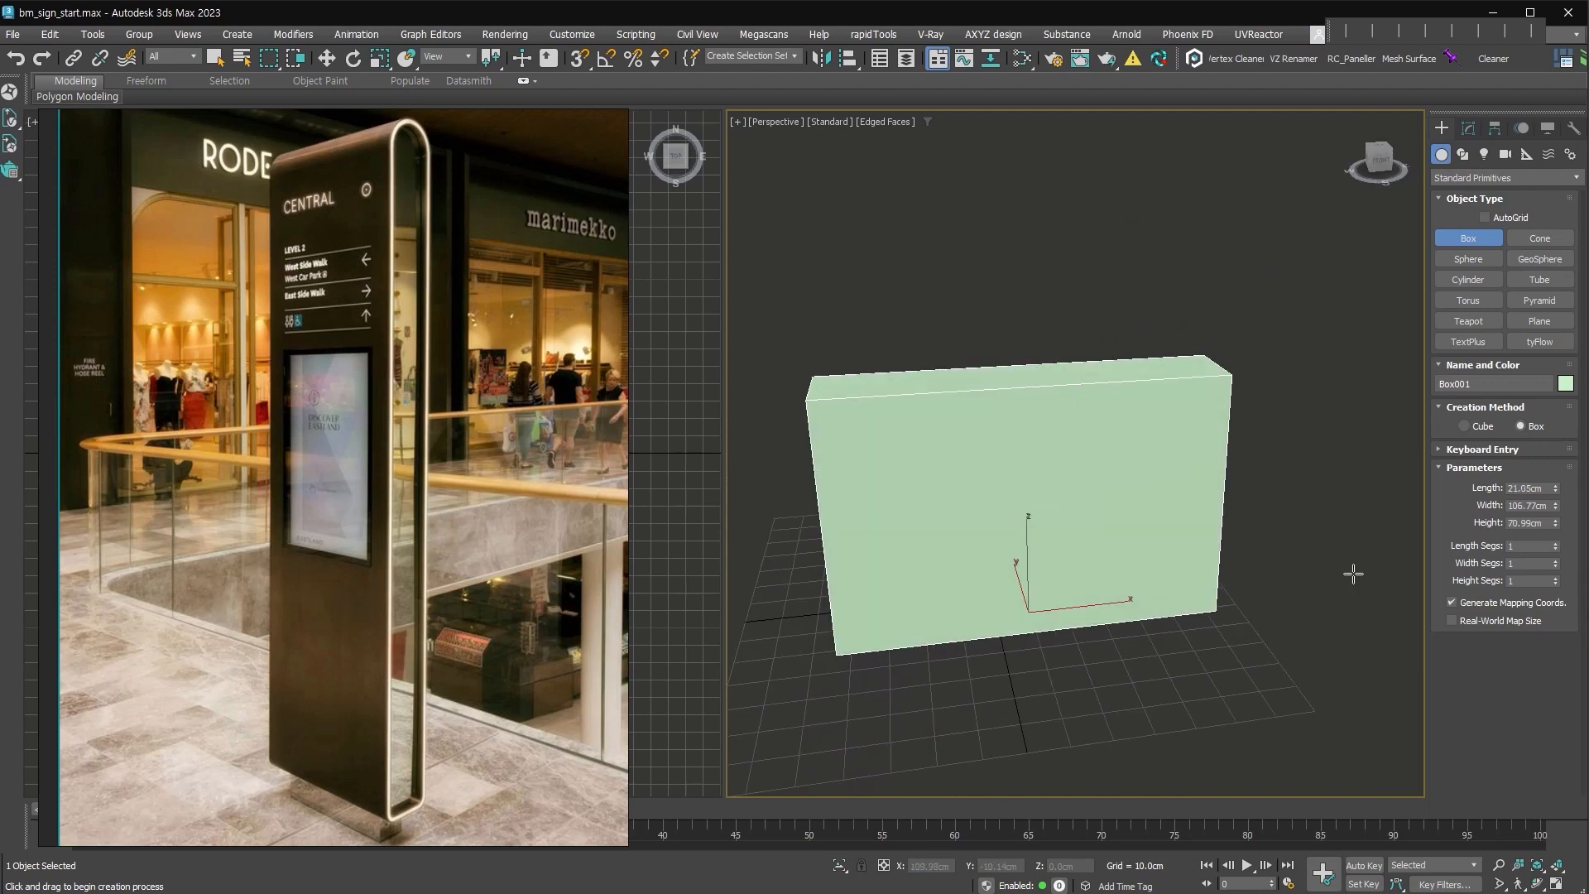
Set the box's height to 190 cm, width to 60 cm and length to 12 cm.
double_click(1530, 523)
text(190)
key(shift+Tab)
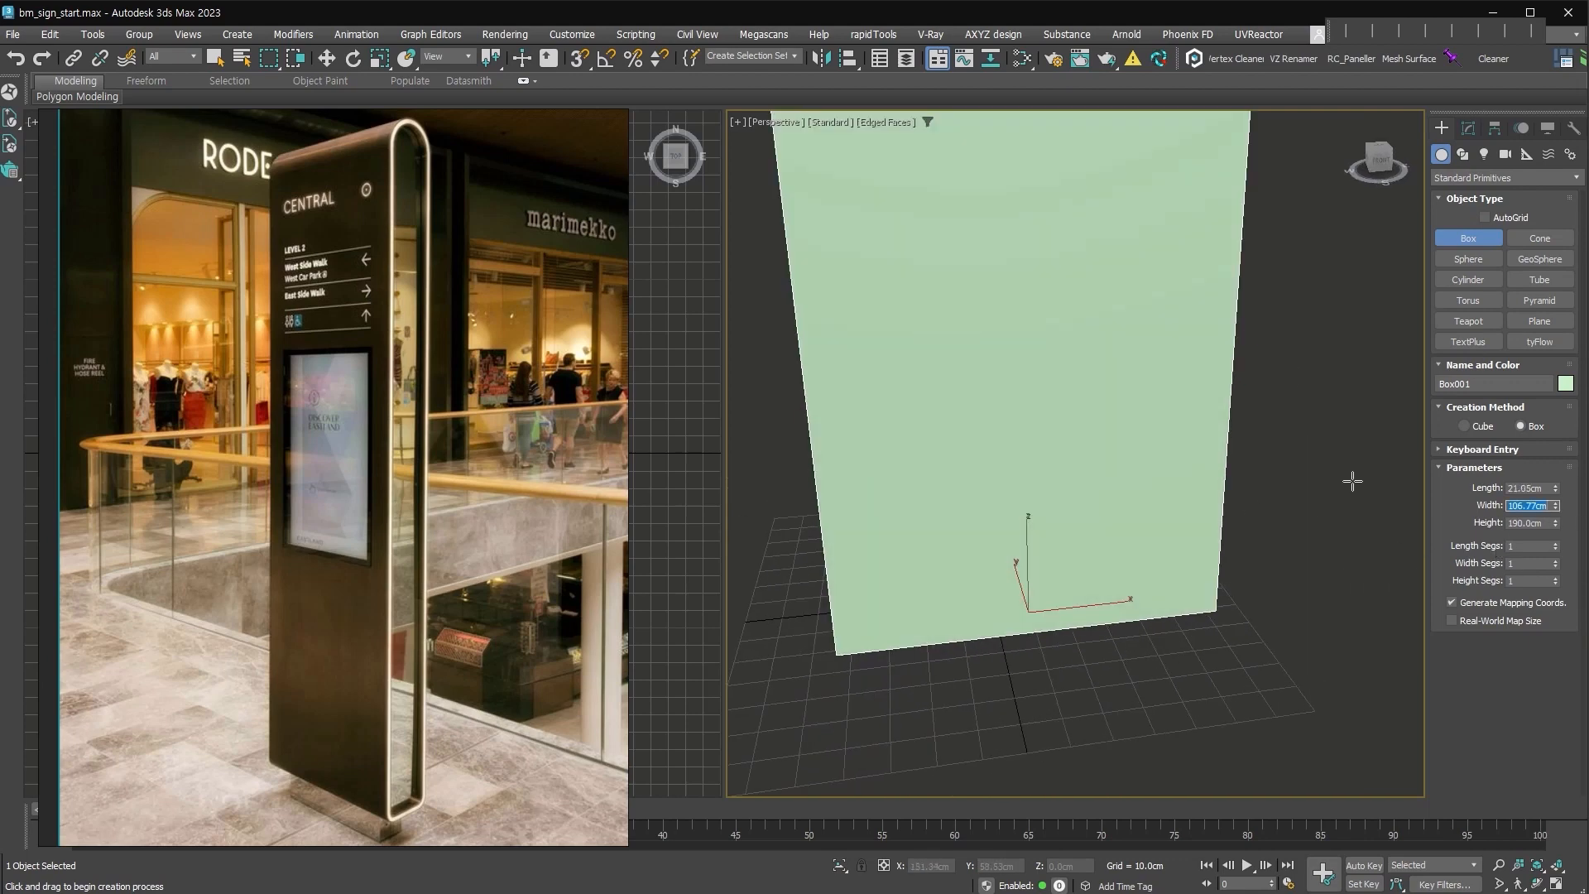
text(60)
key(shift+Tab)
text(12)
key(Return)
scroll(1167, 493, down, 3)
middle_drag(1167, 493, 1169, 609)
alt+middle_drag(1169, 608, 1242, 580)
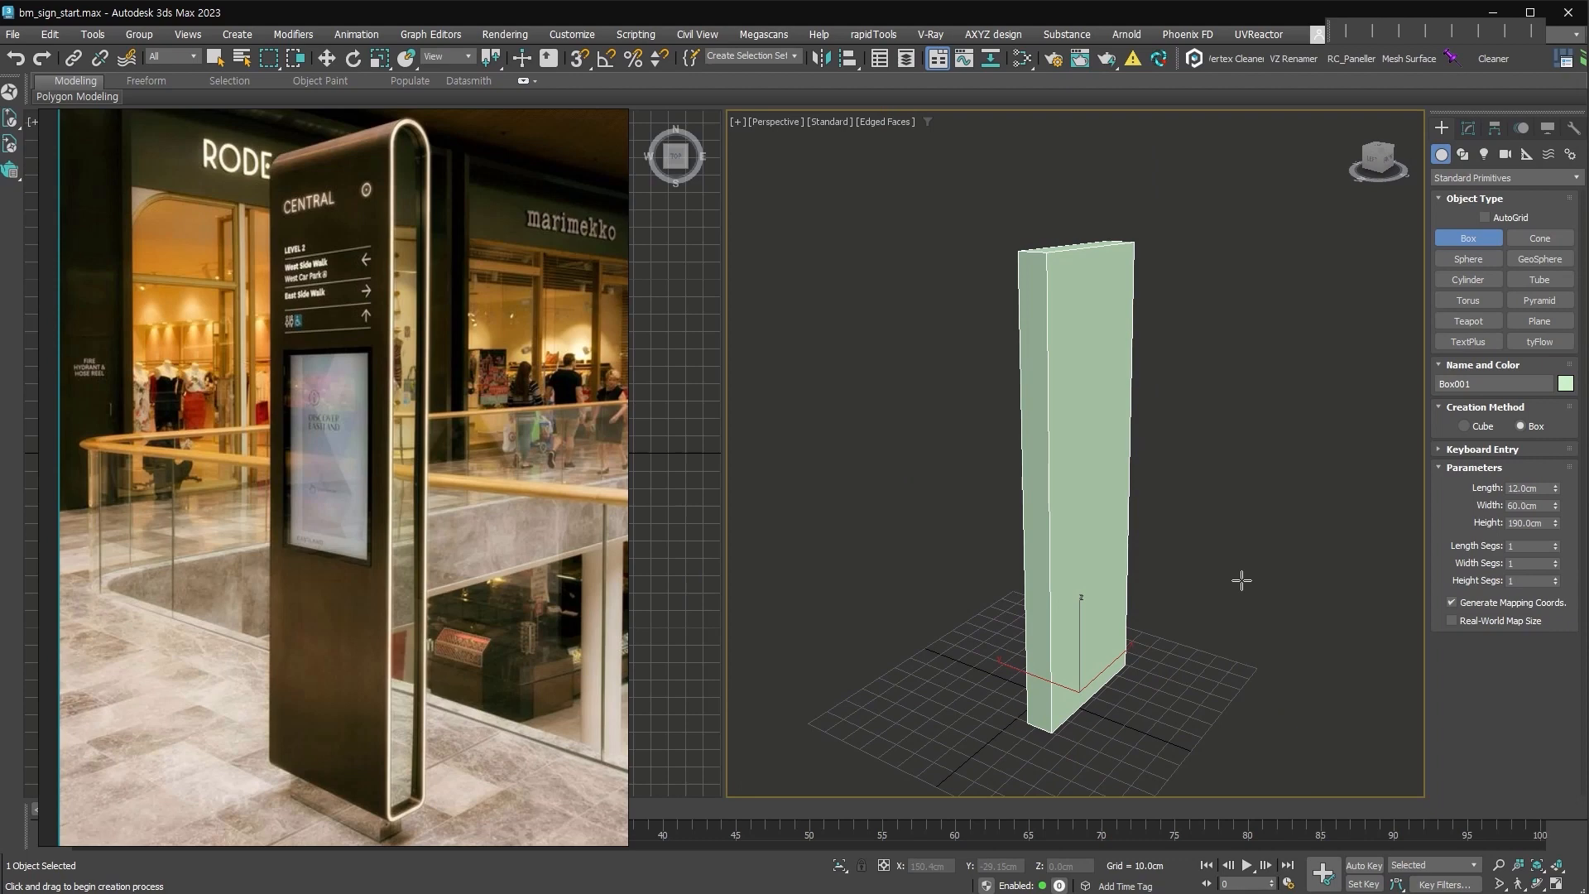
Set the box's length to 13 cm.
double_click(1526, 488)
text(13)
key(Return)
Switch the viewport to an orthographic view and hide its grid.
alt+middle_drag(1274, 653, 1221, 654)
middle_drag(1222, 653, 1234, 603)
key(u)
key(g)
scroll(1128, 406, up, 2)
Convert the box to an editable poly and turn on its see-through display.
scroll(1128, 406, down, 1)
alt+middle_drag(1165, 400, 1157, 407)
key(1)
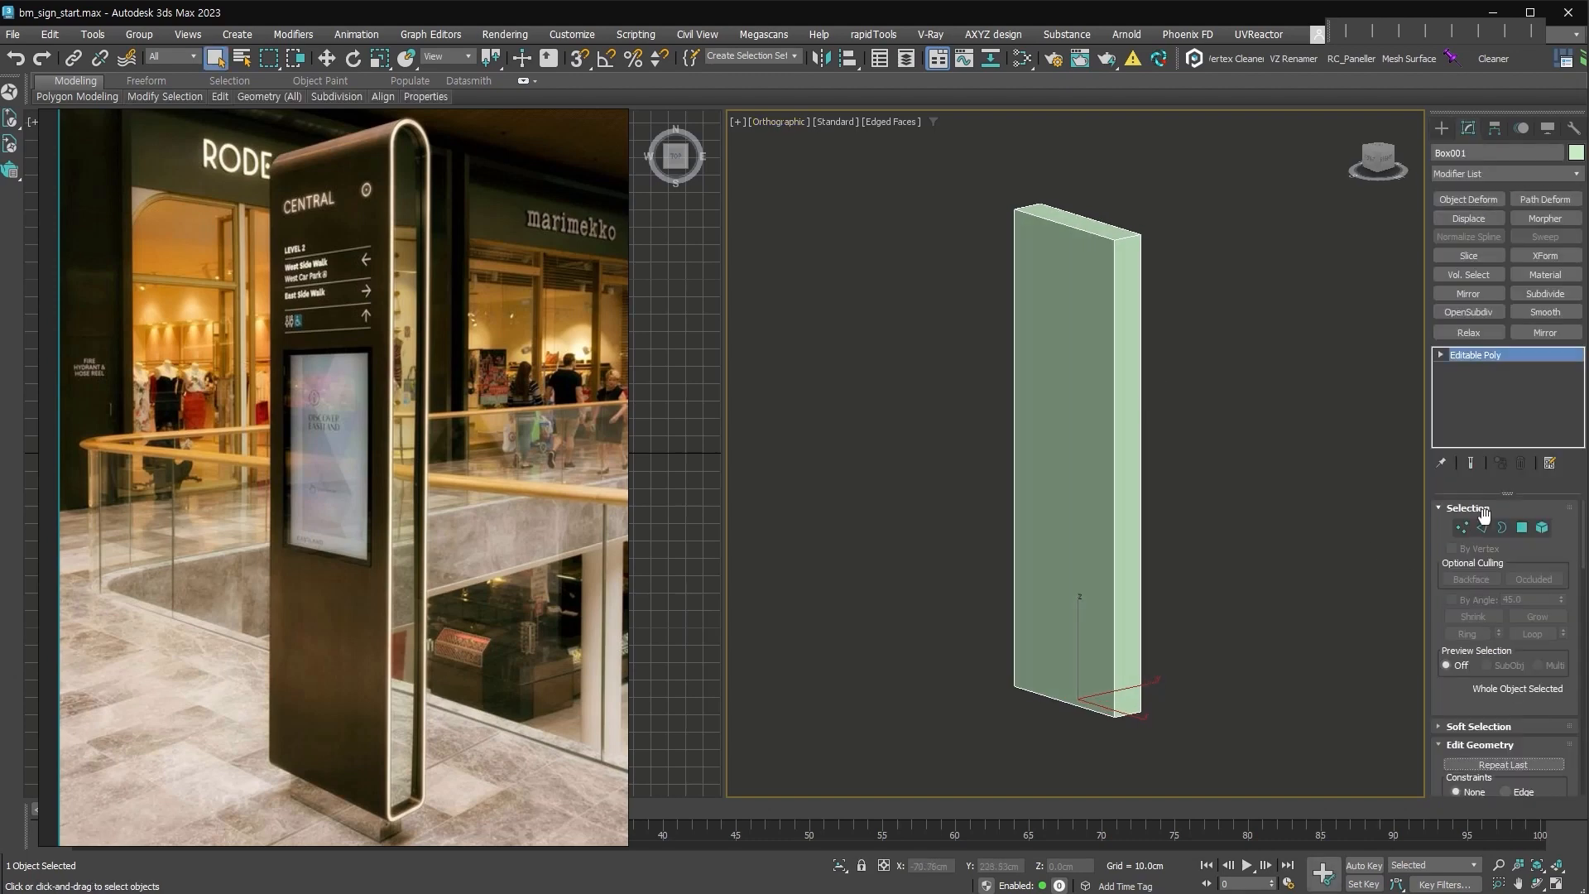
key(alt+x)
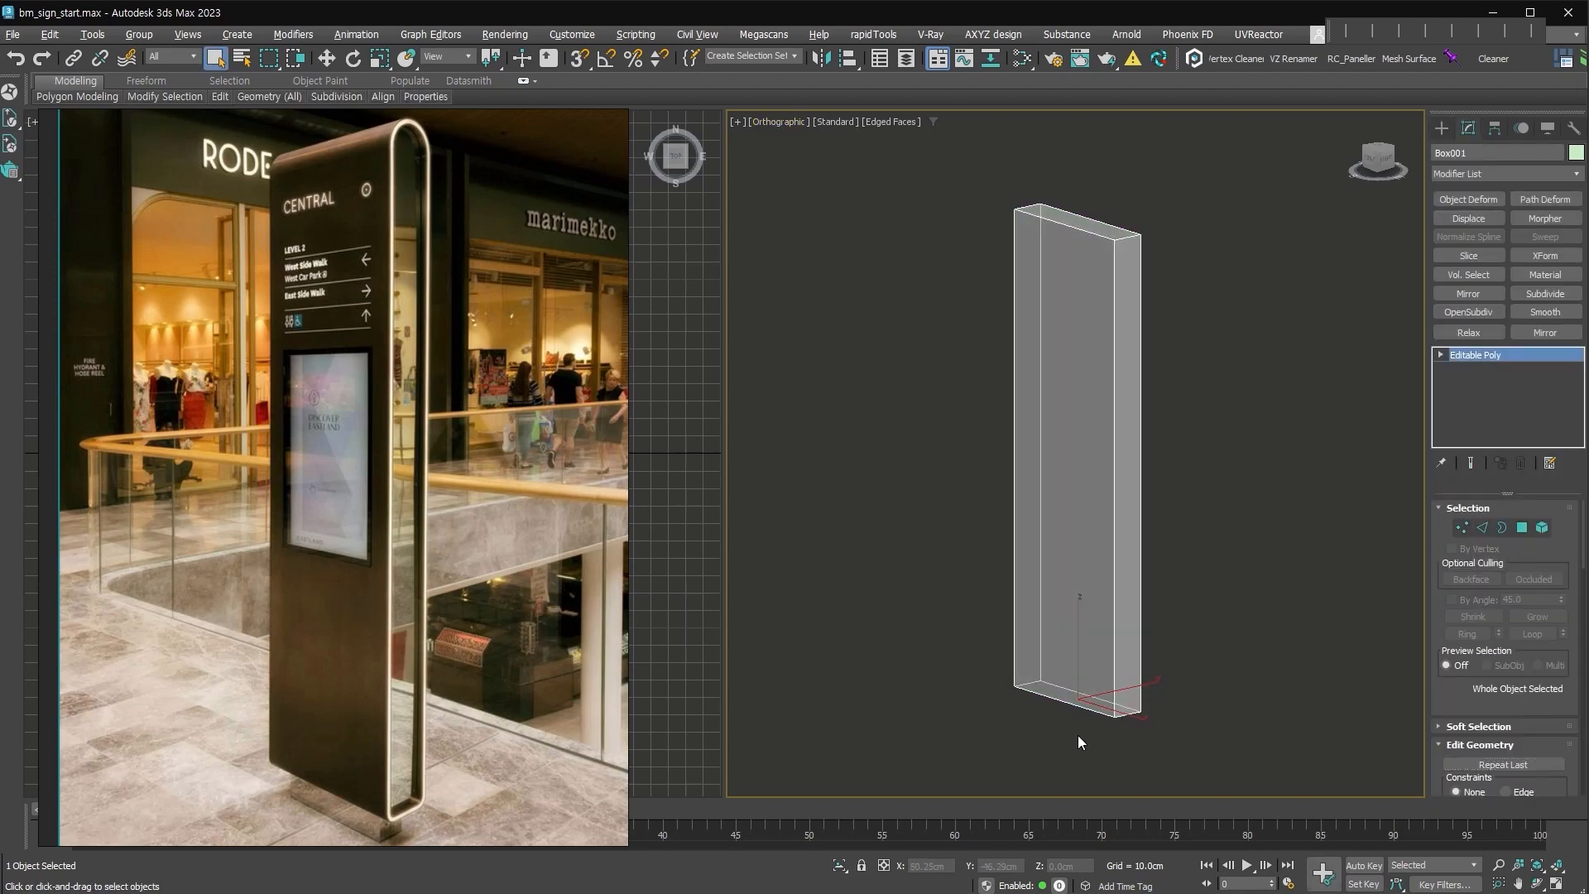
Chamfer the two long bottom edges of the box by 1.43 cm with 6 segments.
key(2)
scroll(1092, 720, up, 3)
drag(1106, 734, 1020, 598)
middle_drag(1172, 651, 1137, 655)
right_click(1137, 655)
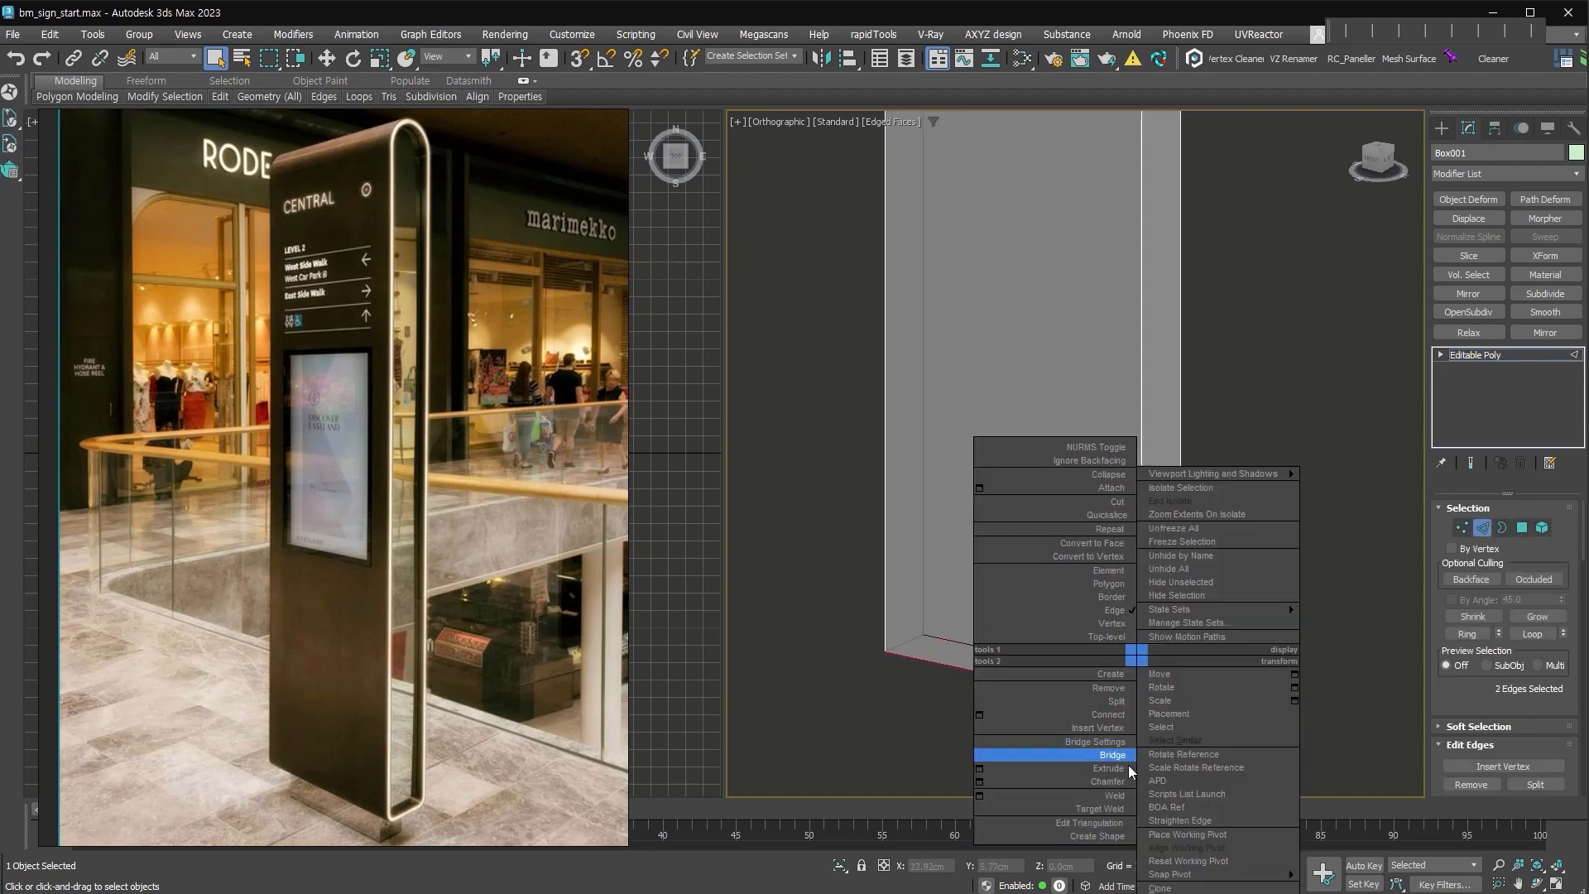
click(980, 781)
drag(1089, 485, 1090, 488)
double_click(1109, 510)
text(6)
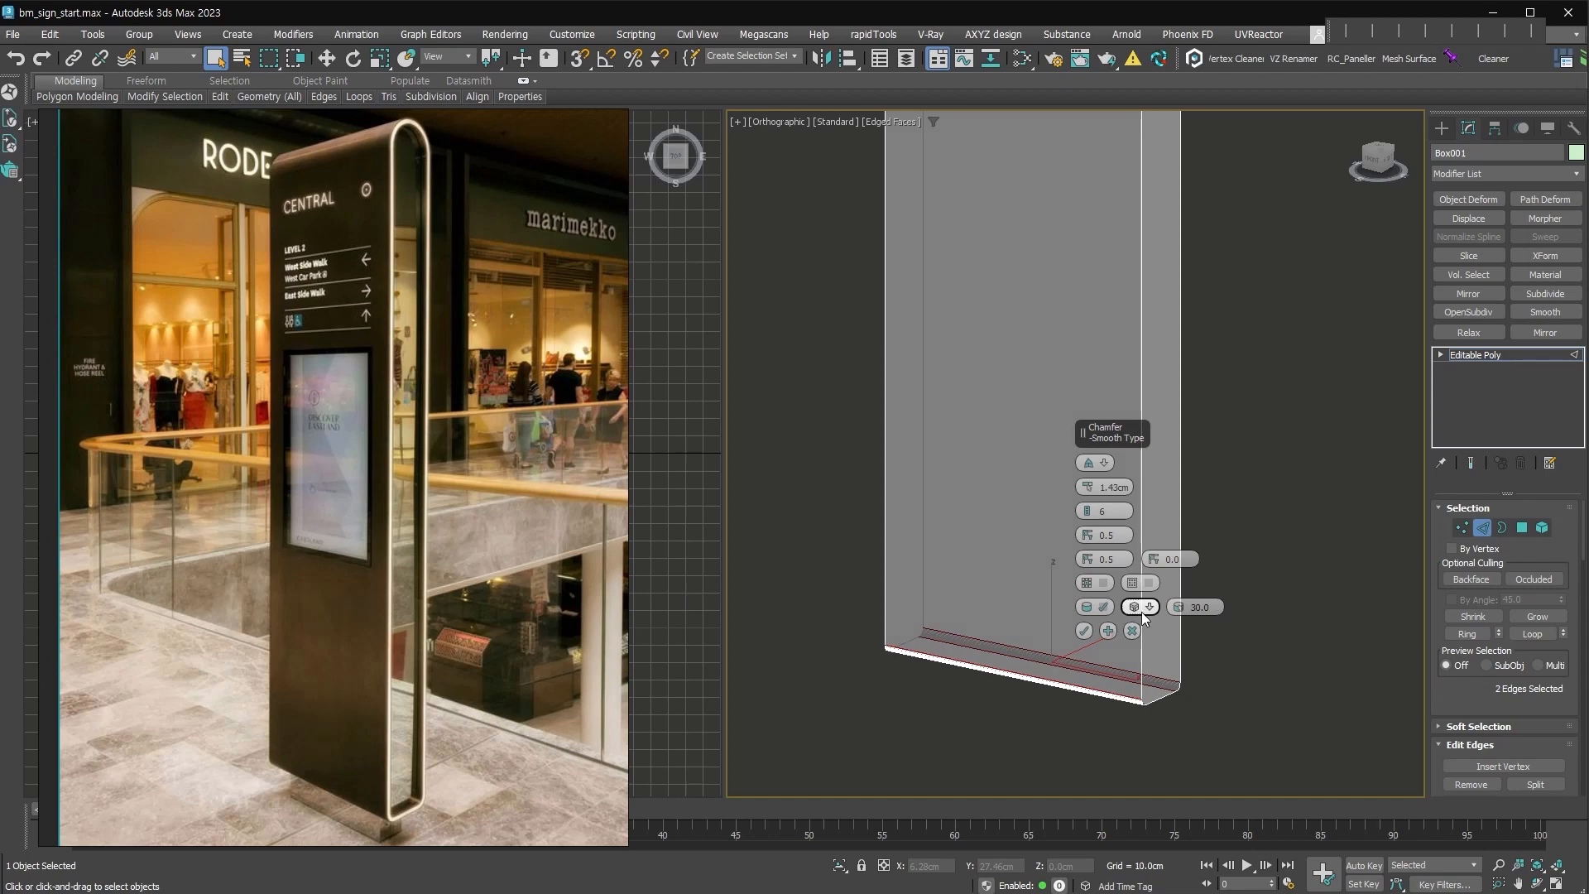
click(1083, 631)
alt+middle_drag(1083, 631, 1026, 631)
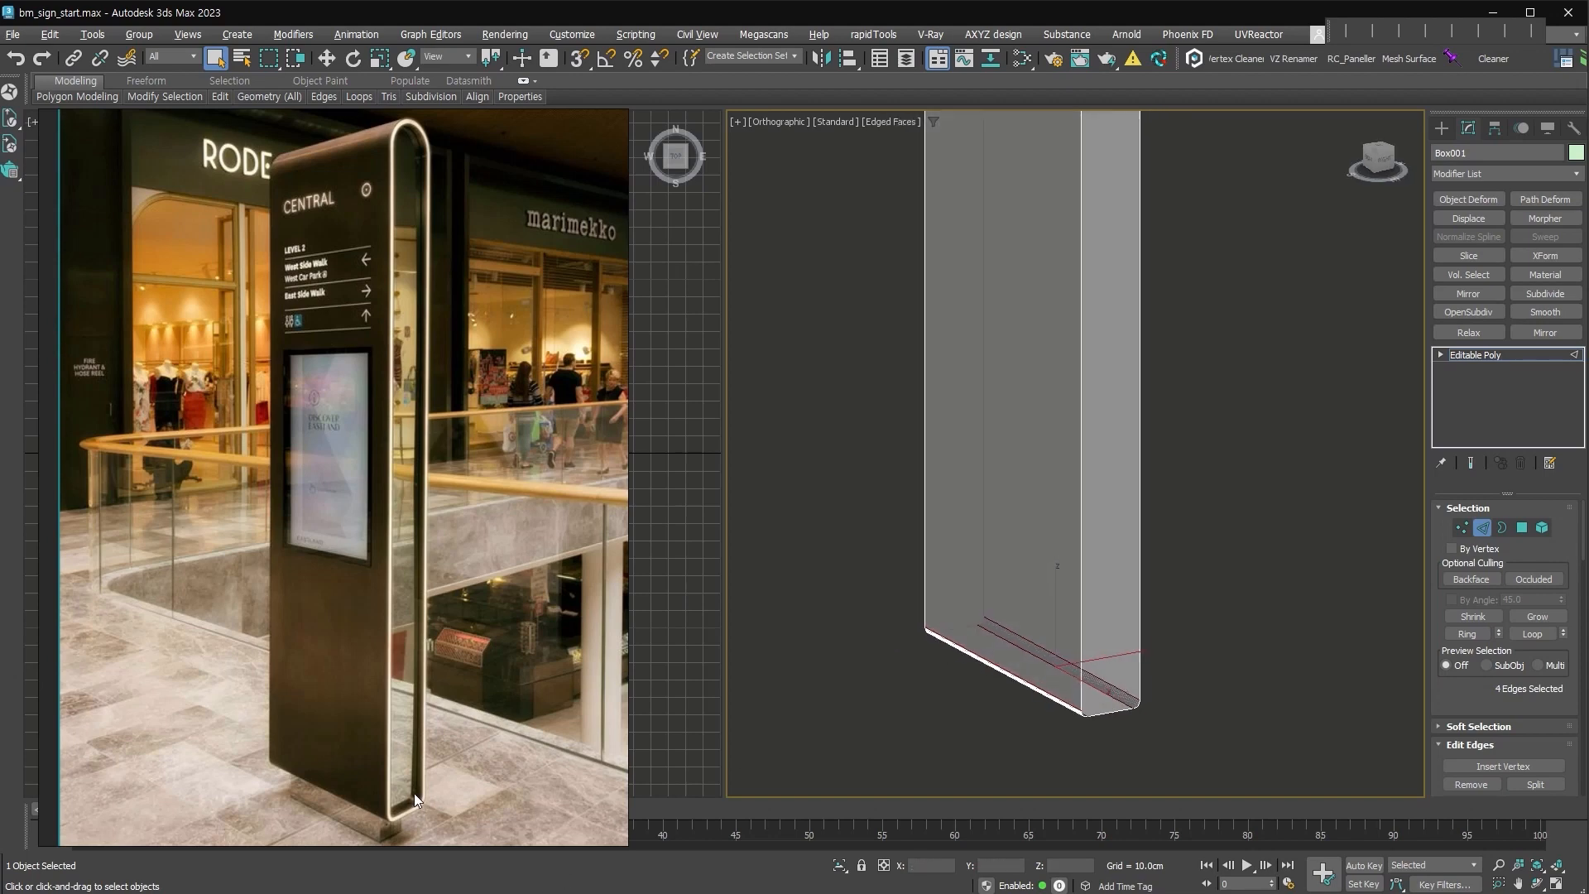
middle_drag(1169, 369, 1203, 745)
click(1138, 332)
click(1068, 312)
ctrl+click(1106, 290)
right_click(1084, 263)
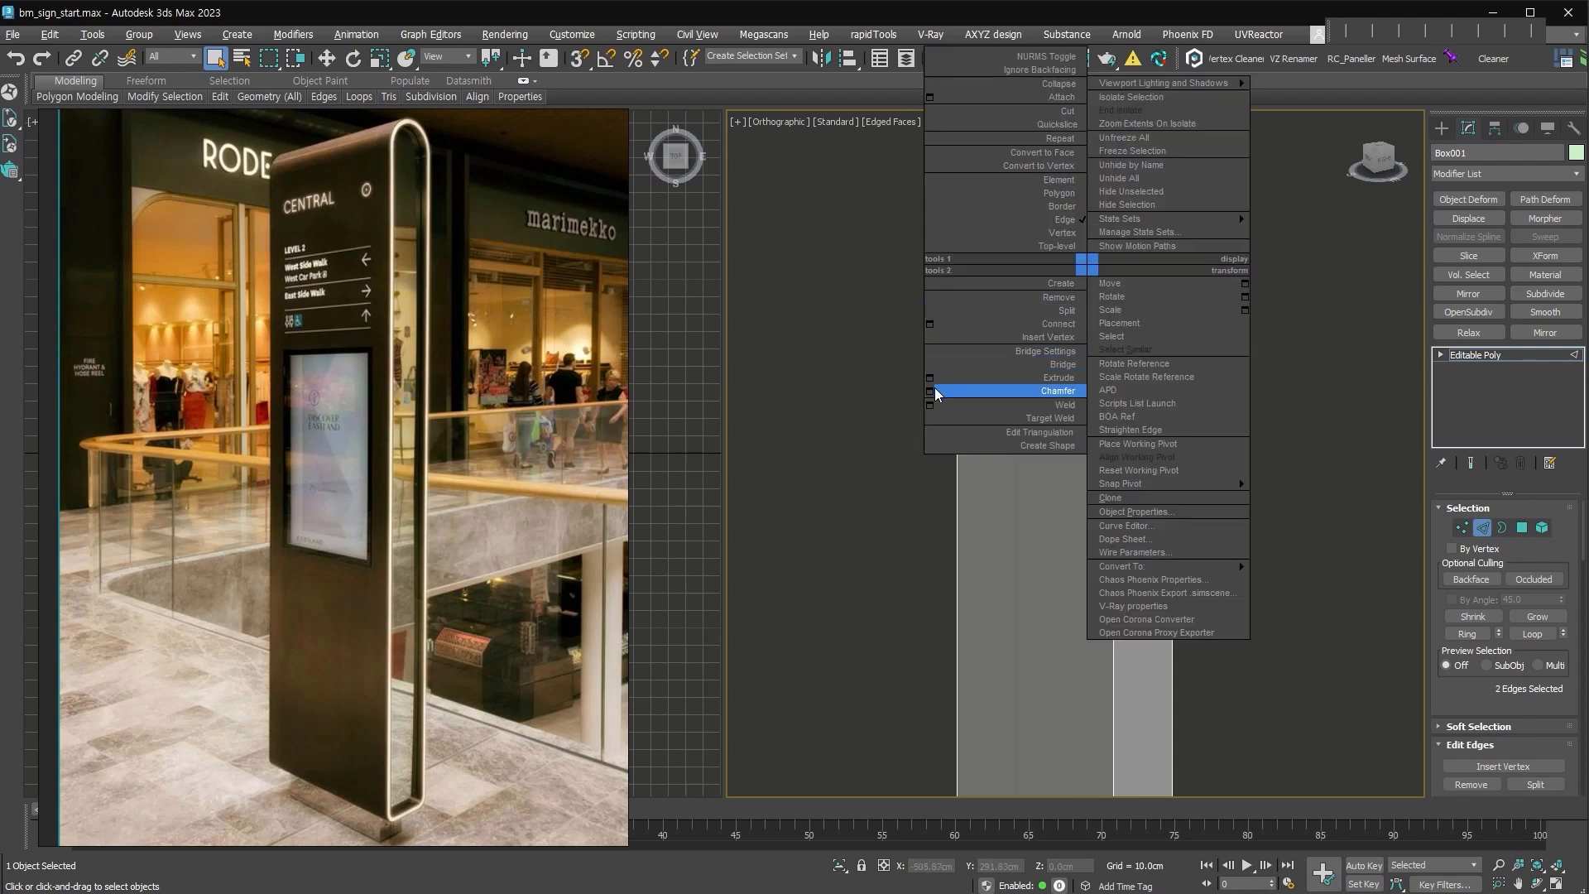
click(1012, 382)
drag(1092, 488, 1129, 406)
right_click(1128, 405)
click(1132, 631)
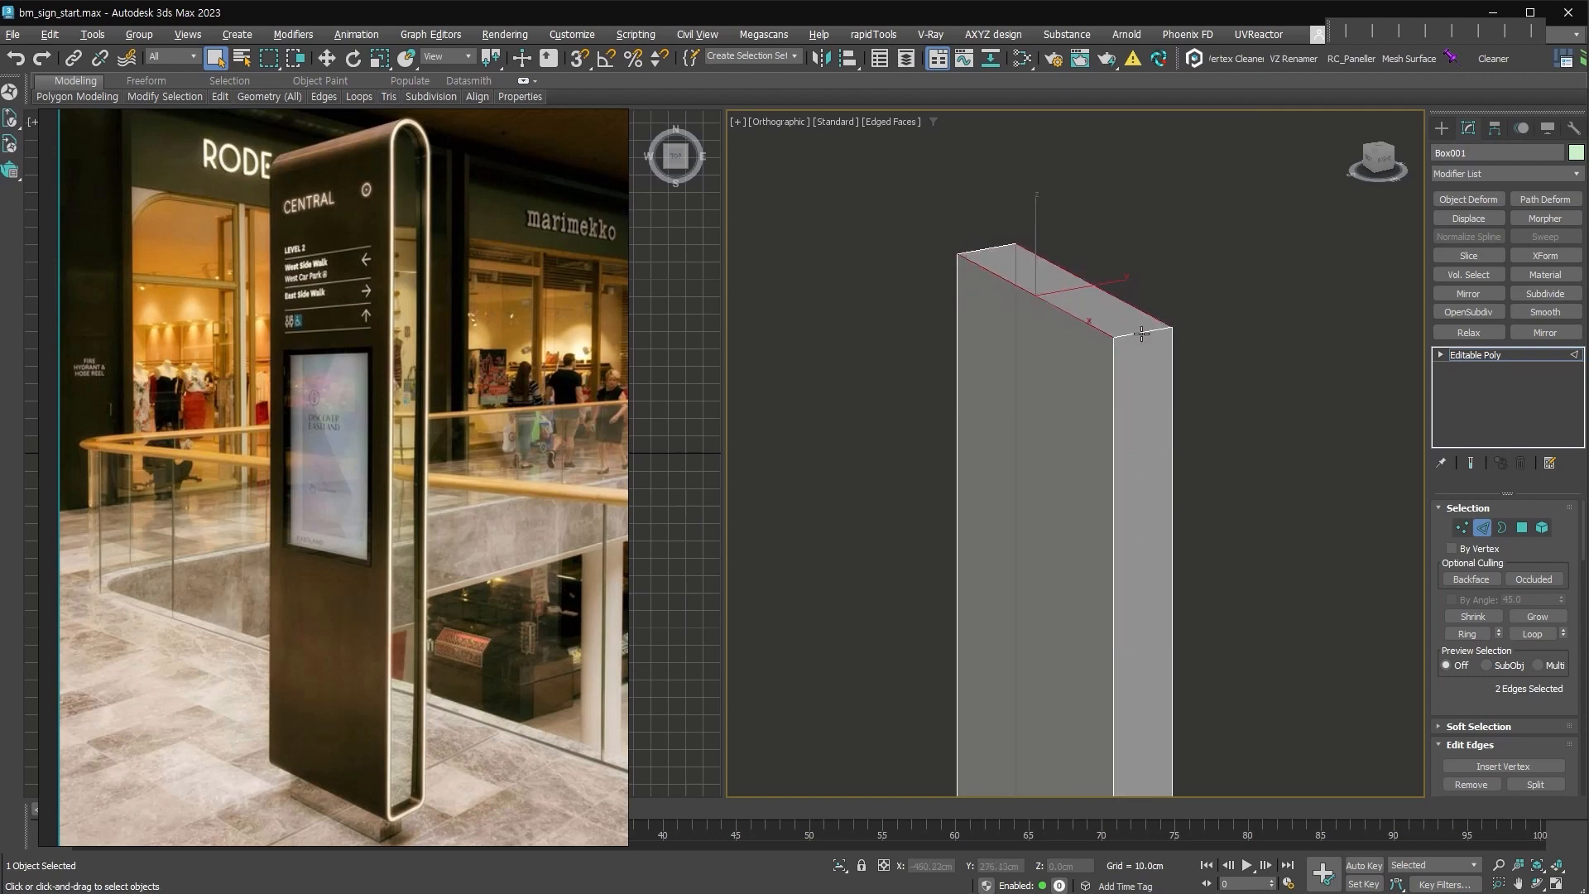
Connect the two short top edges with a middle edge and chamfer the long top edges 6.61 cm with 11 segments and 0.46 depth.
scroll(1502, 629, down, 5)
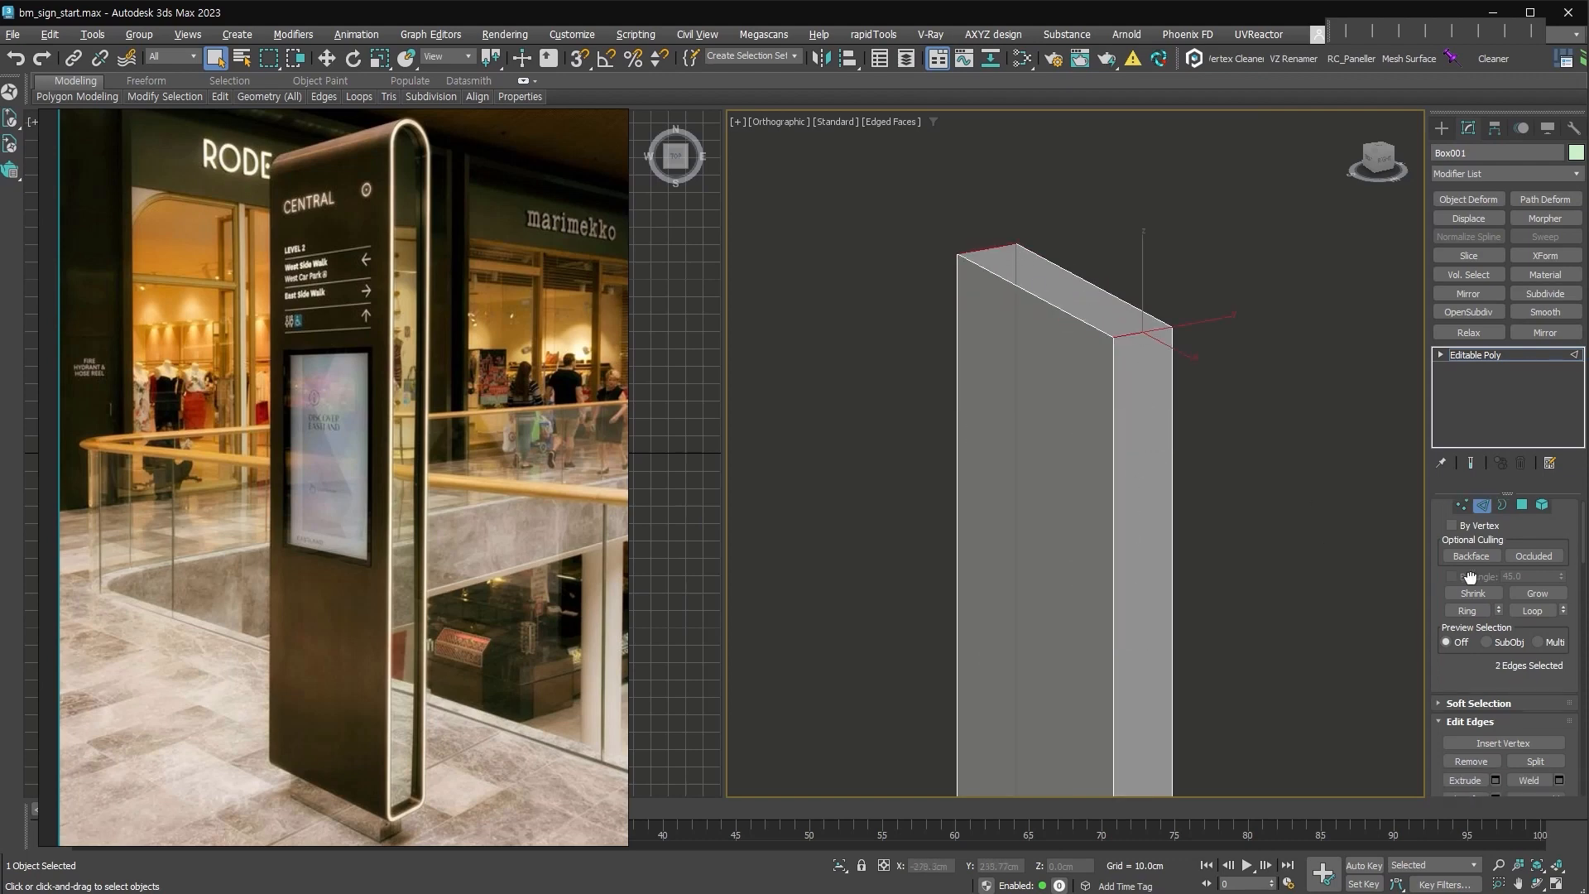
click(1529, 642)
click(1031, 292)
ctrl+click(1076, 275)
scroll(1077, 265, up, 3)
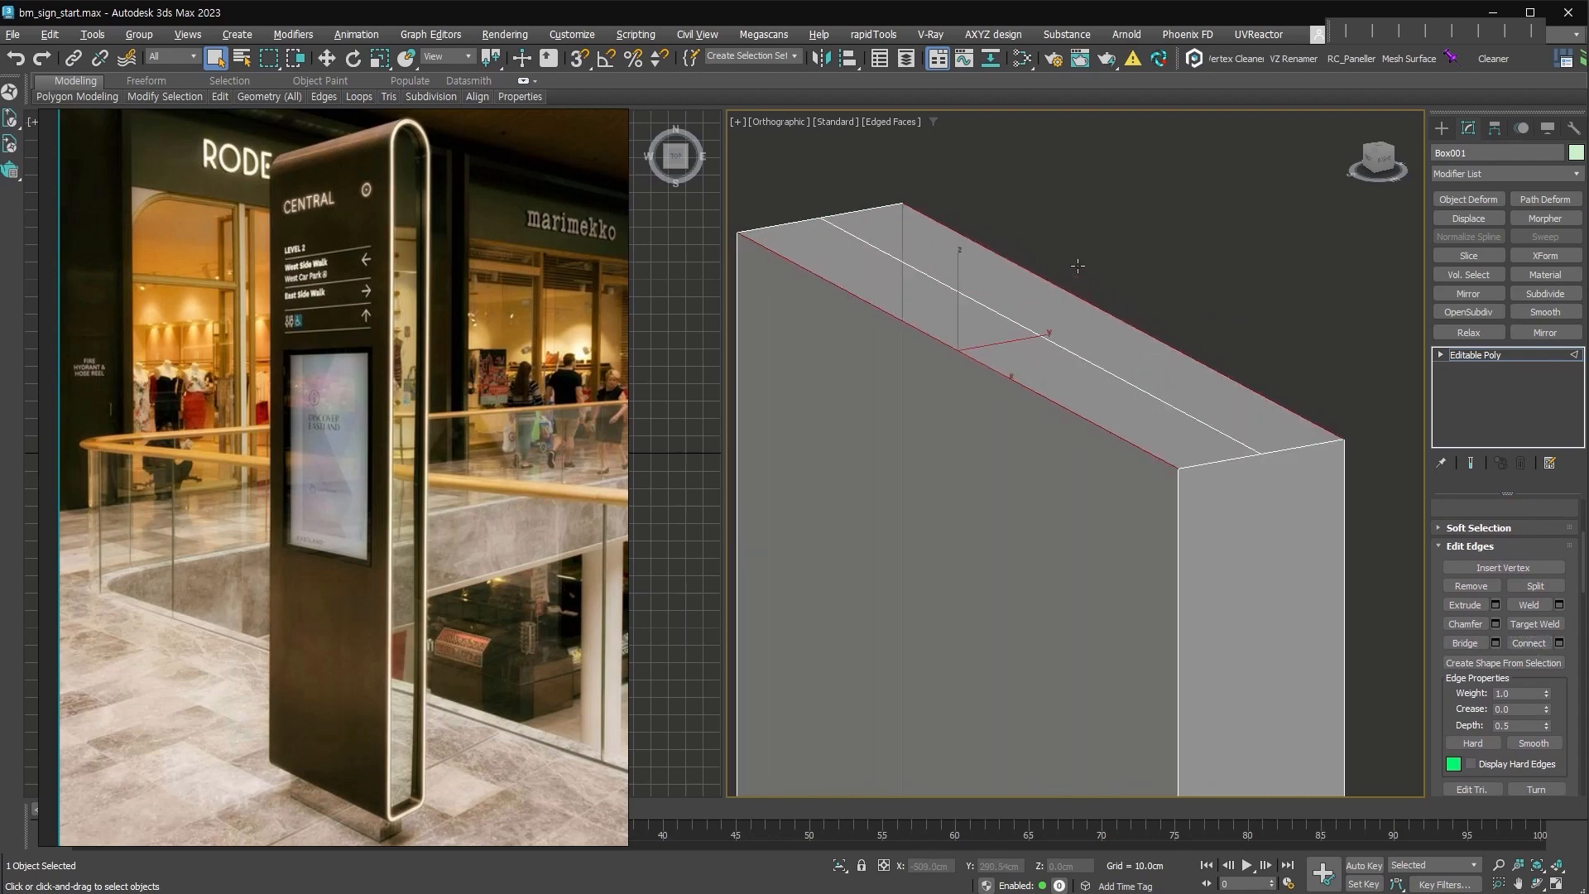
right_click(1063, 325)
click(902, 458)
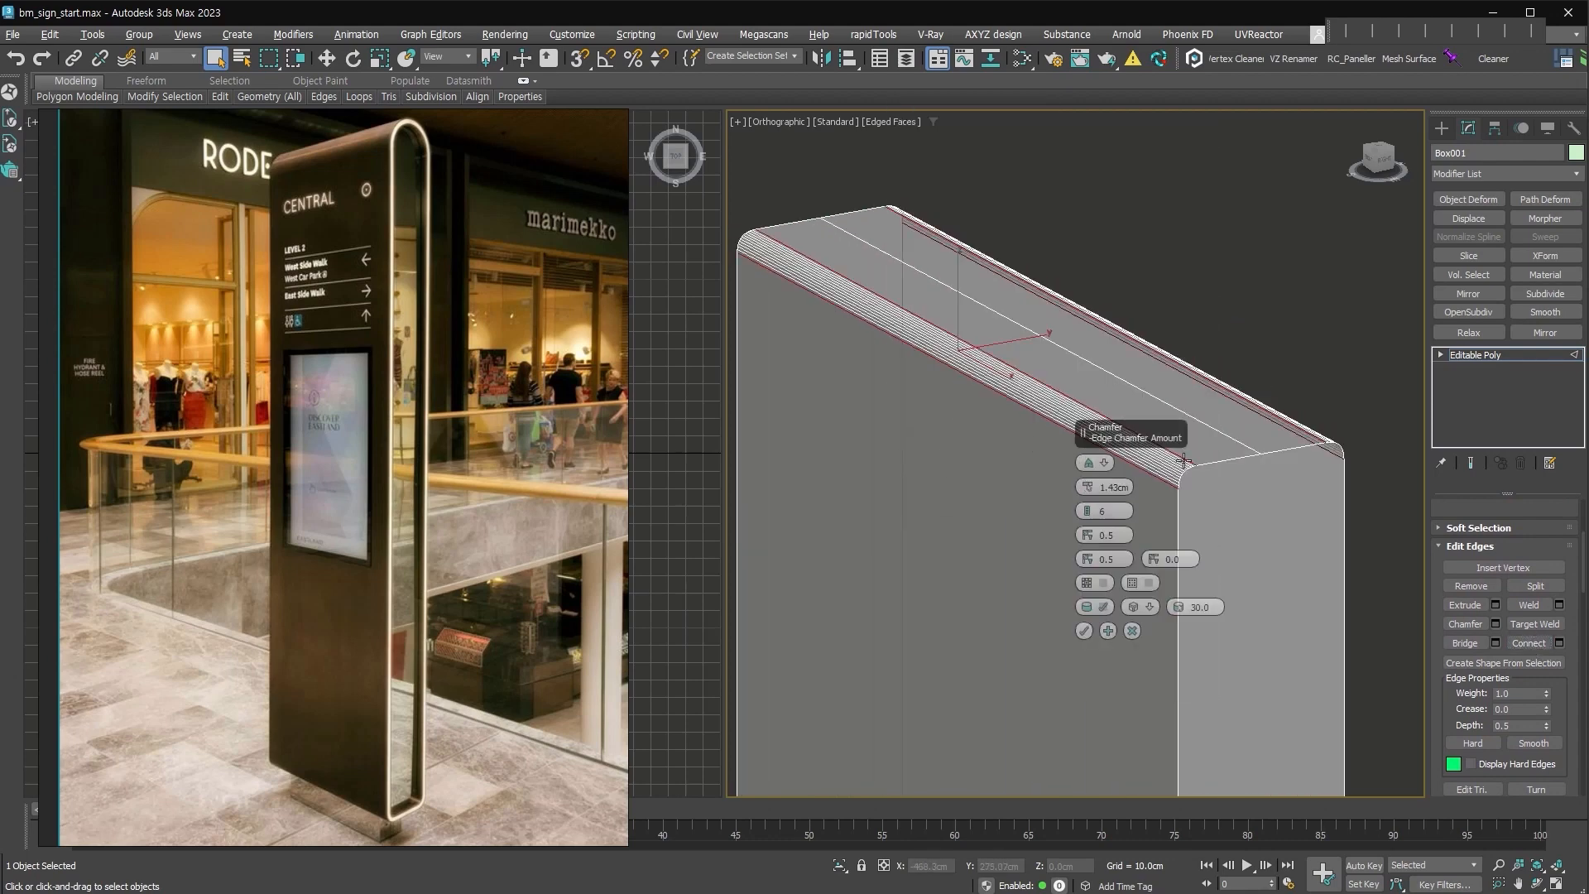
drag(1090, 488, 1115, 410)
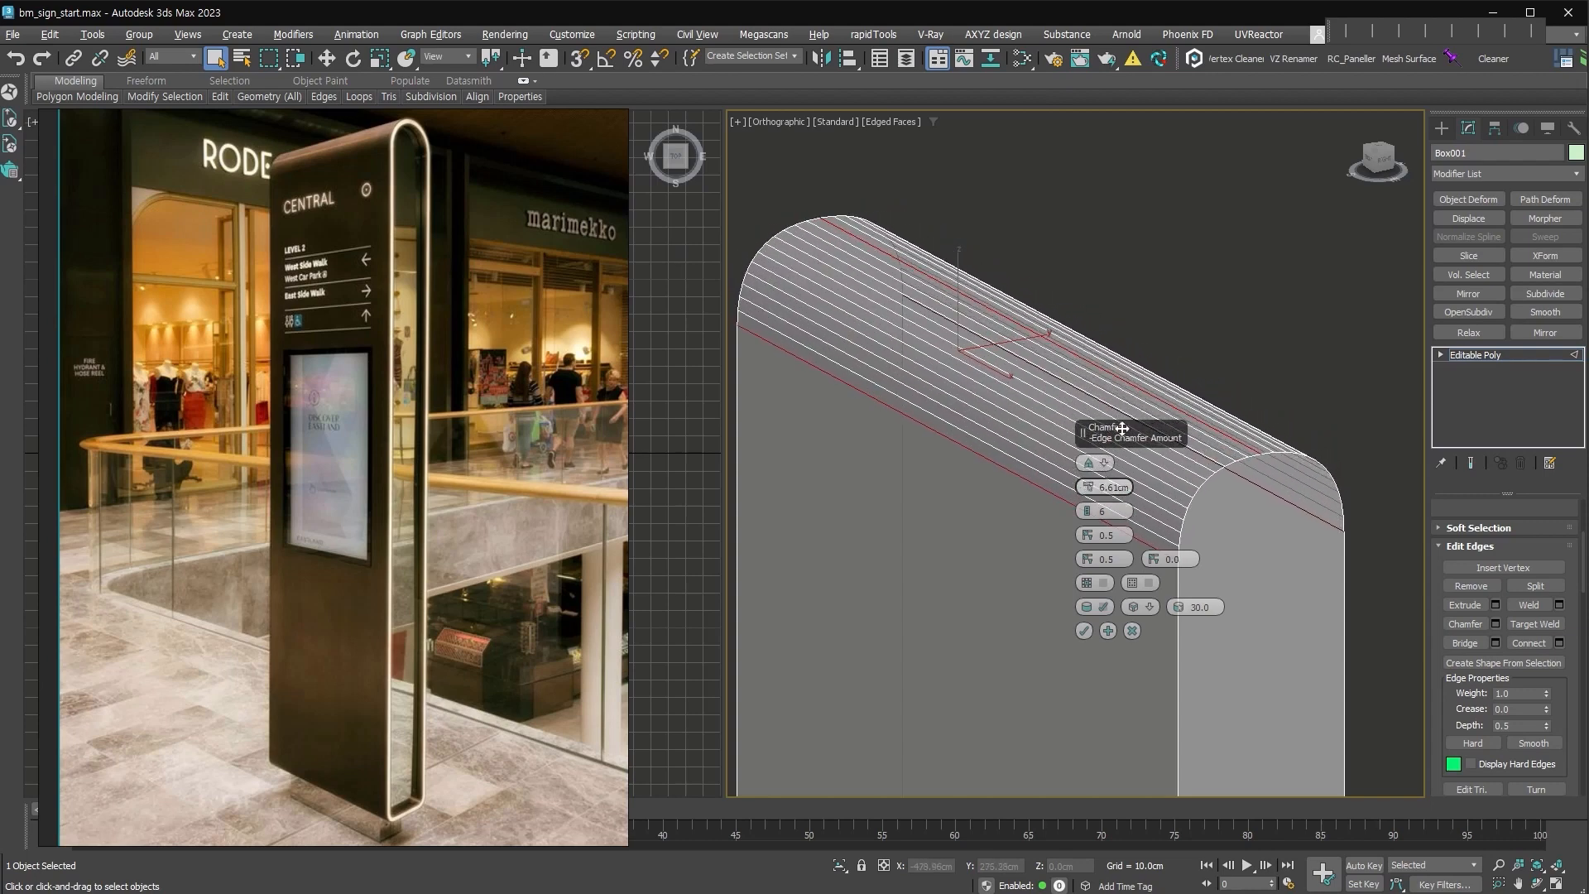
drag(1089, 514, 1092, 495)
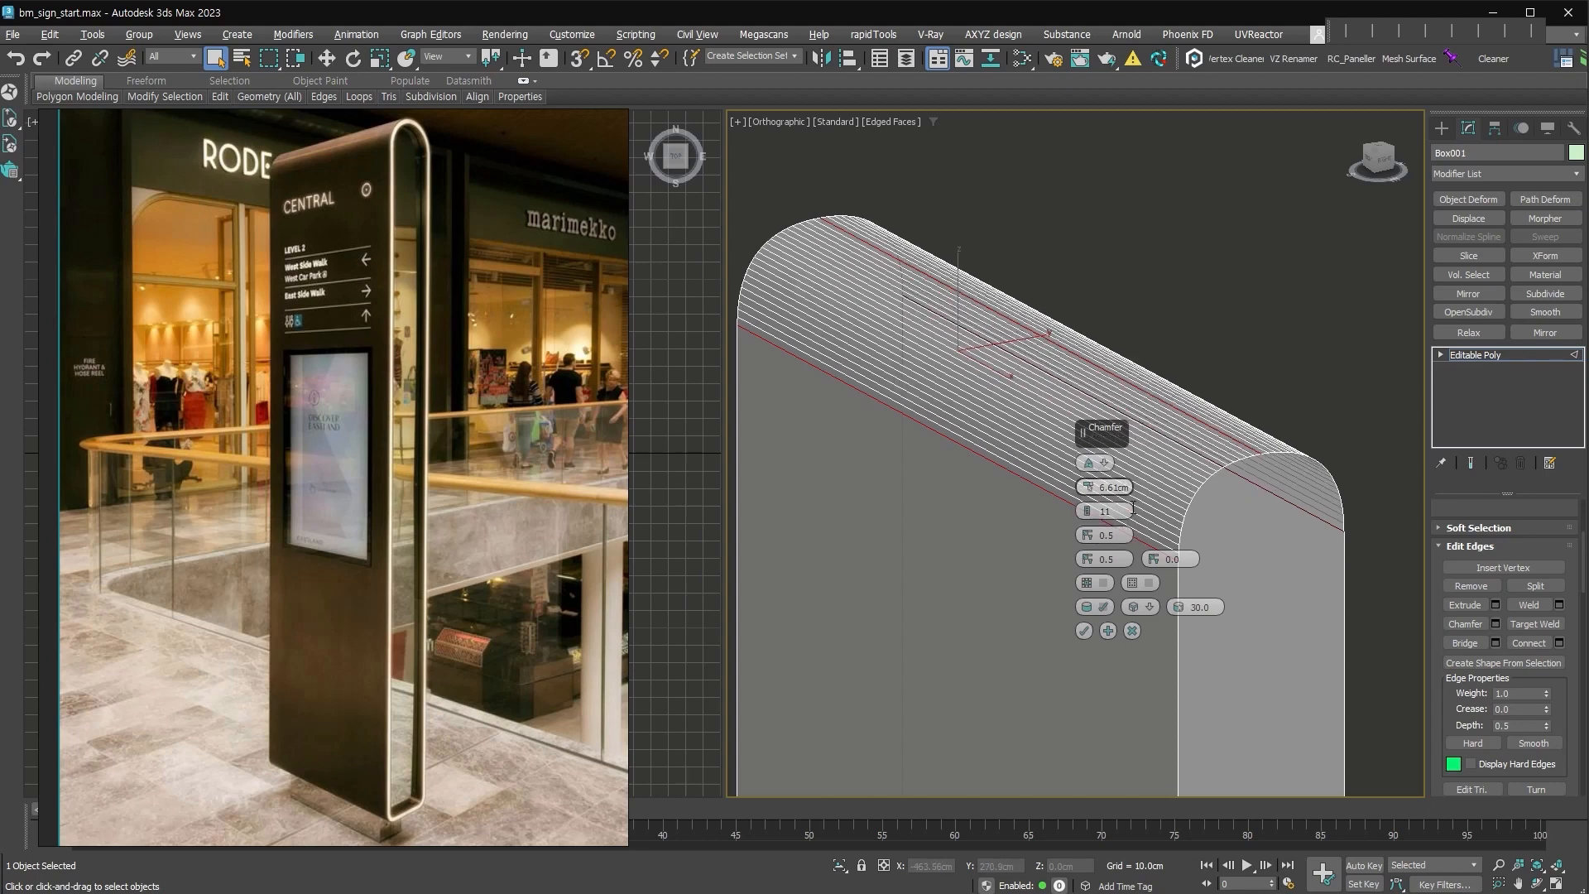
drag(1086, 530, 1076, 533)
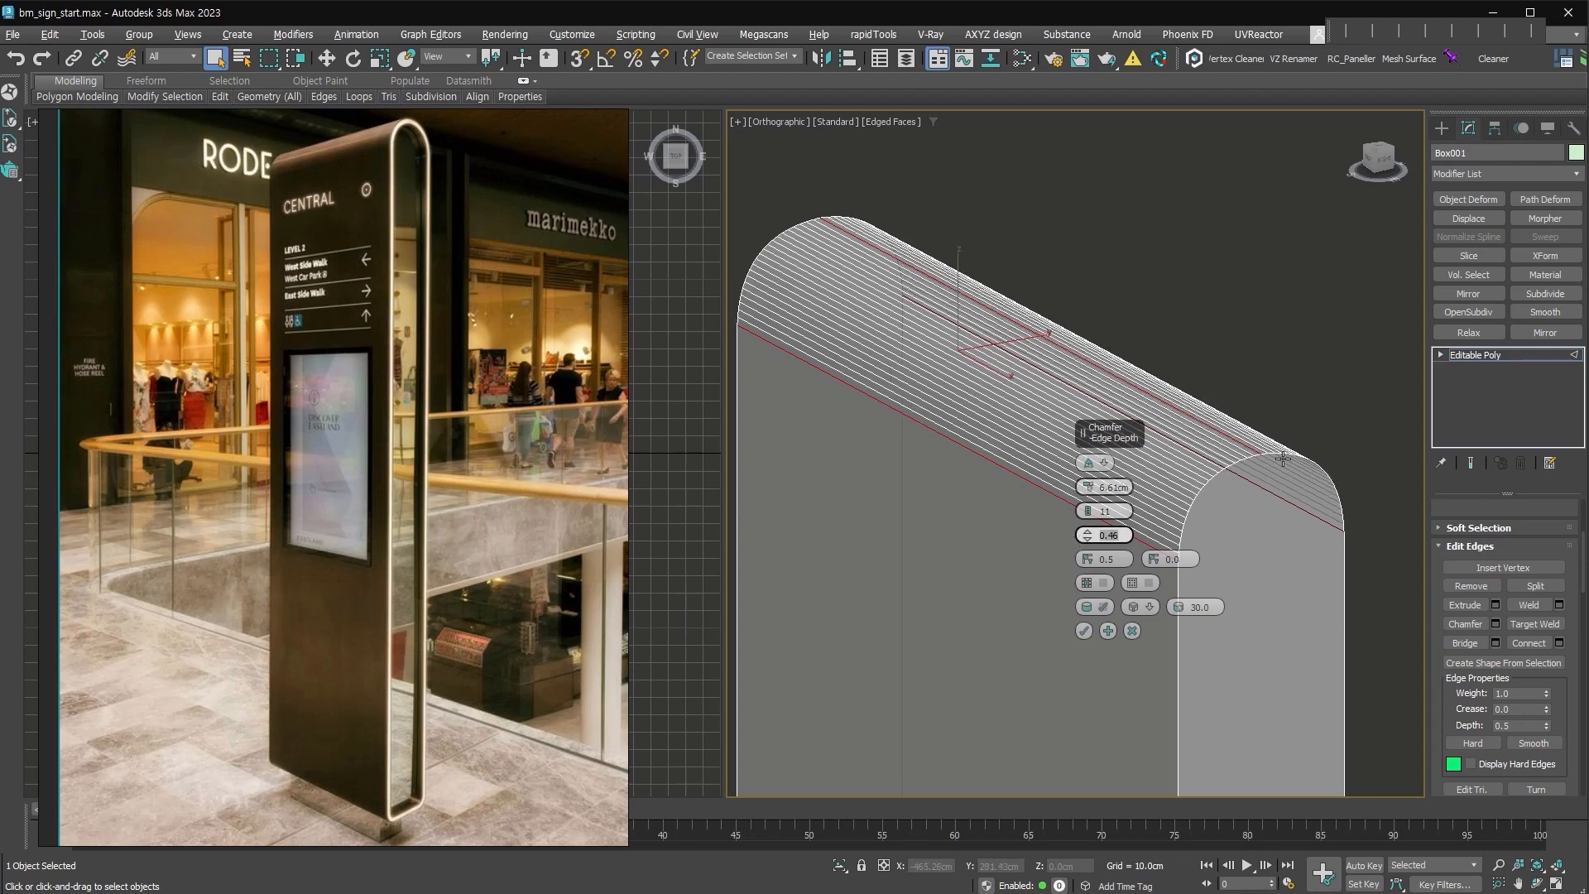
click(1084, 630)
Weld the overlapping vertices along the rounded top of the sign body.
click(1441, 354)
click(1473, 369)
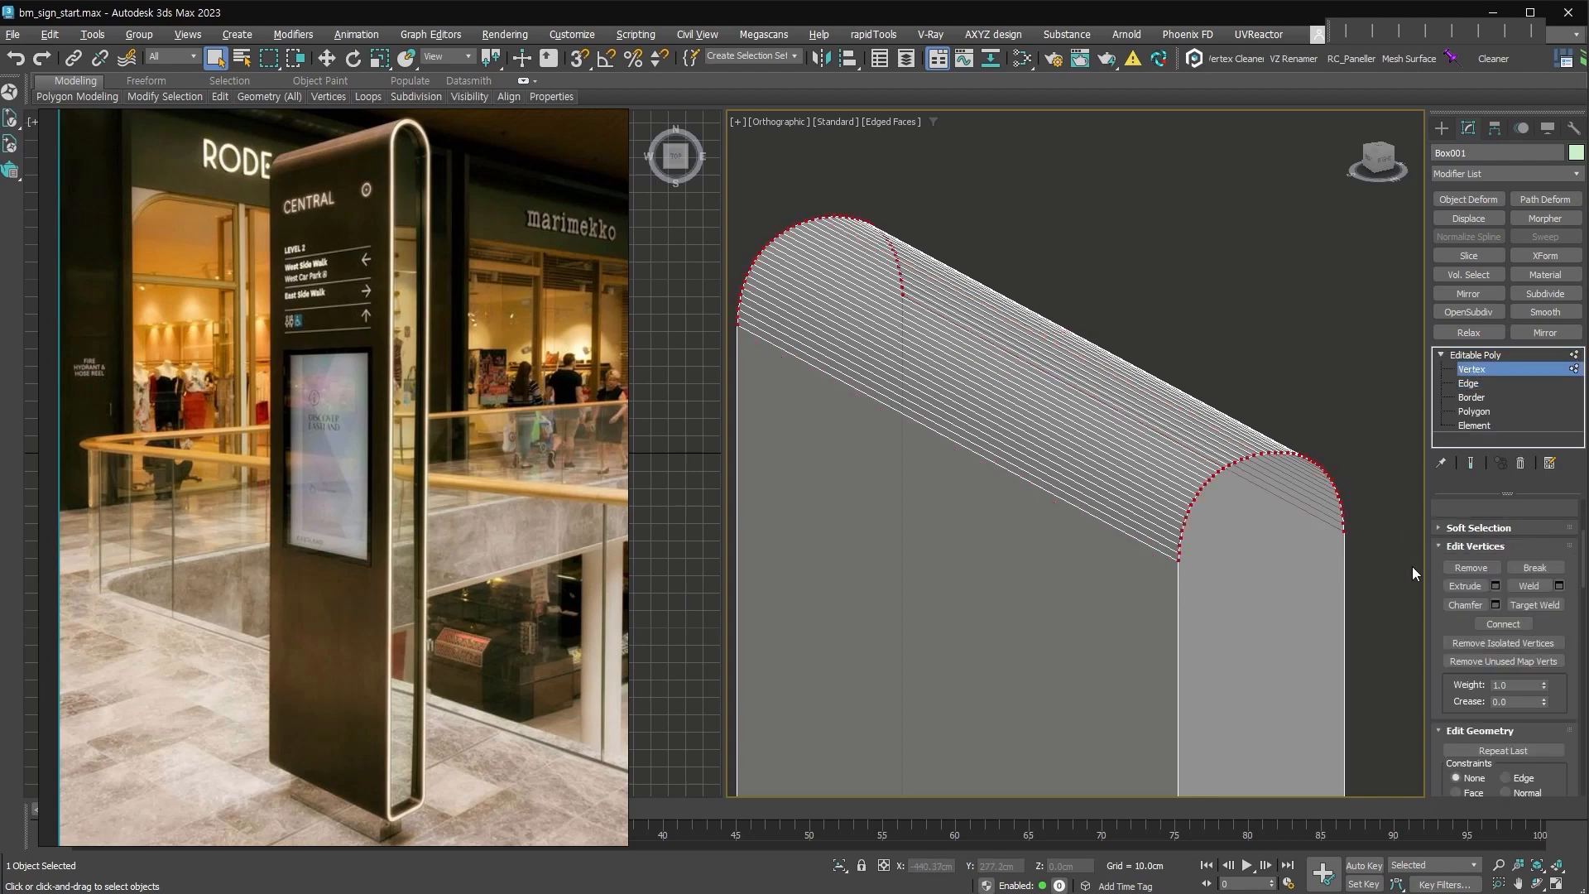
click(1531, 586)
scroll(1233, 472, up, 6)
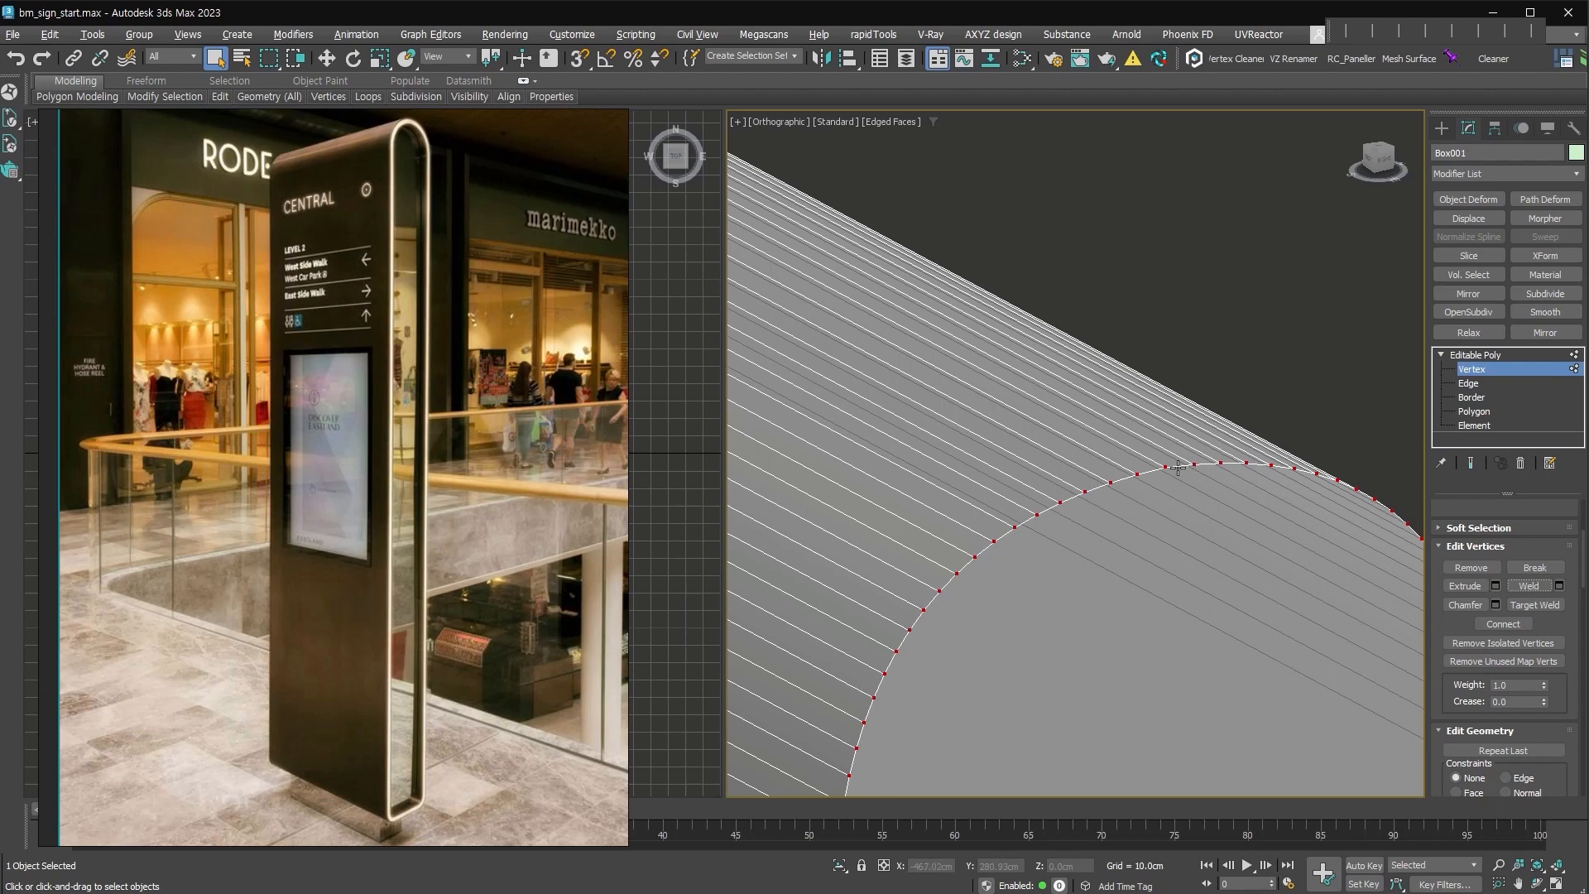
scroll(1173, 460, down, 10)
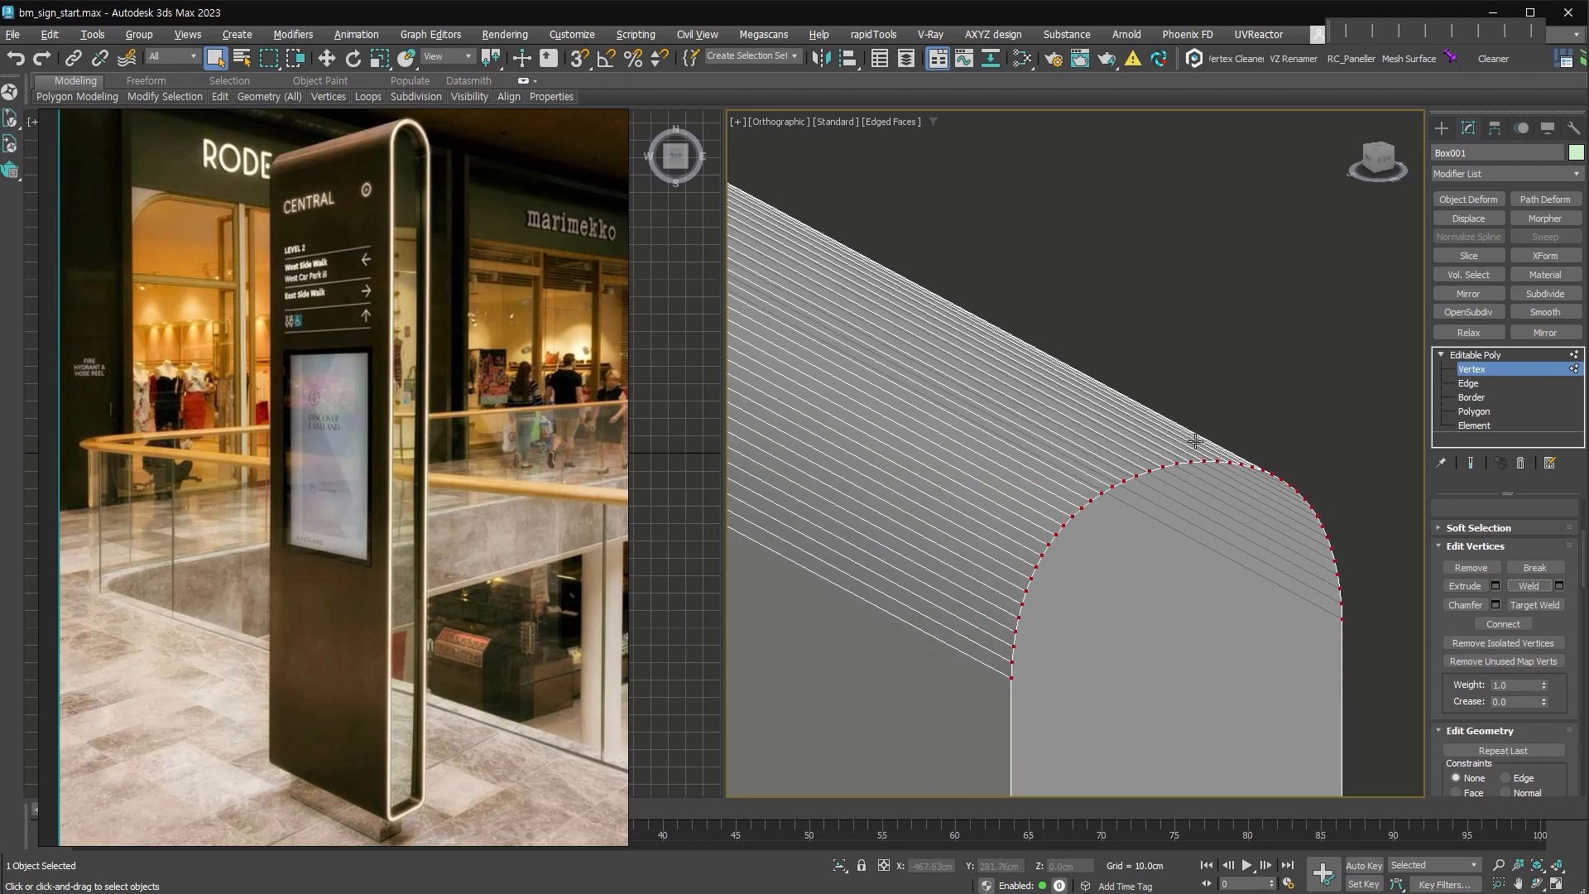
Detach the two narrow end faces of the body as a separate object named glass.
key(4)
middle_drag(1190, 418, 1217, 584)
click(1181, 572)
alt+middle_drag(1011, 538, 1108, 531)
ctrl+click(981, 542)
alt+middle_drag(1259, 564, 1169, 528)
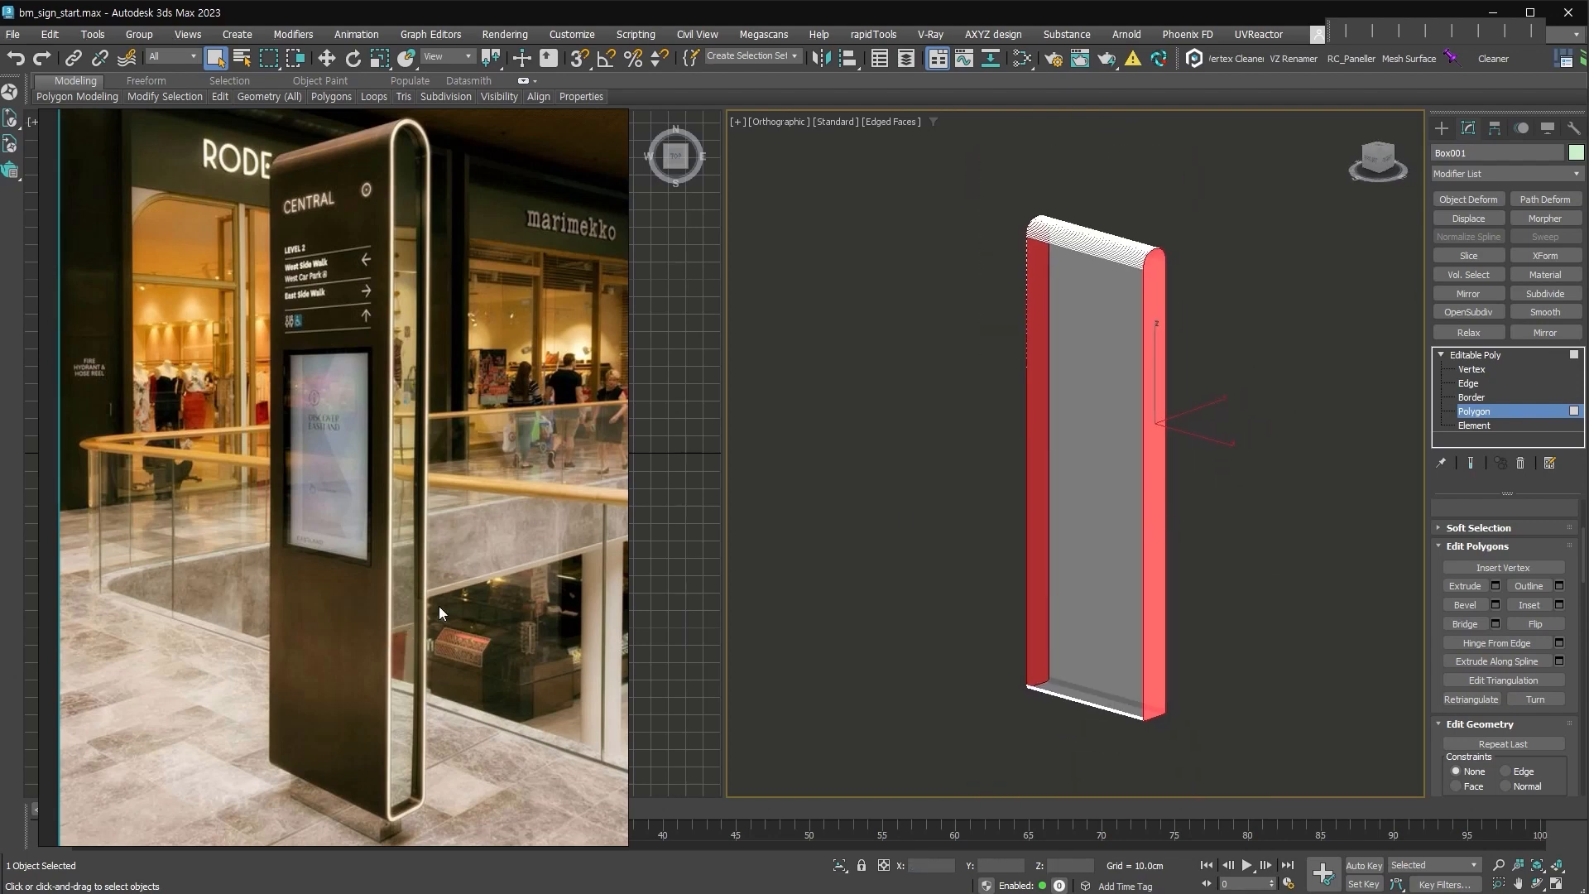
key(alt+d)
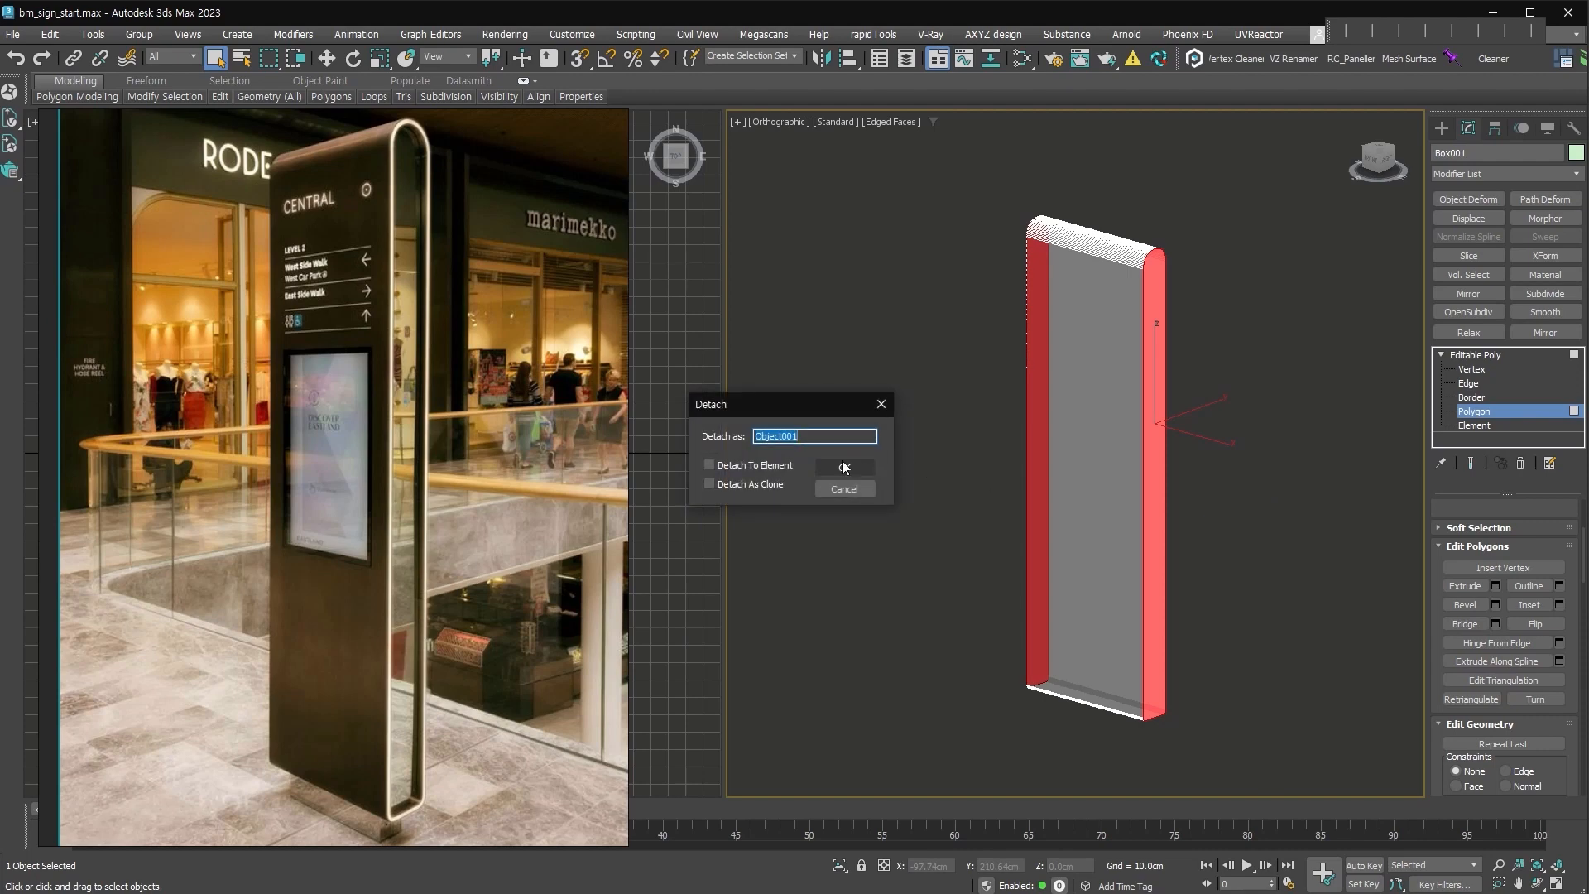
text(glass)
key(Return)
Select the body's edges running across its width and scale them slightly wider so the body overhangs the glass ends.
key(2)
alt+middle_drag(1182, 426, 1216, 437)
drag(1108, 174, 1086, 727)
right_click(1095, 326)
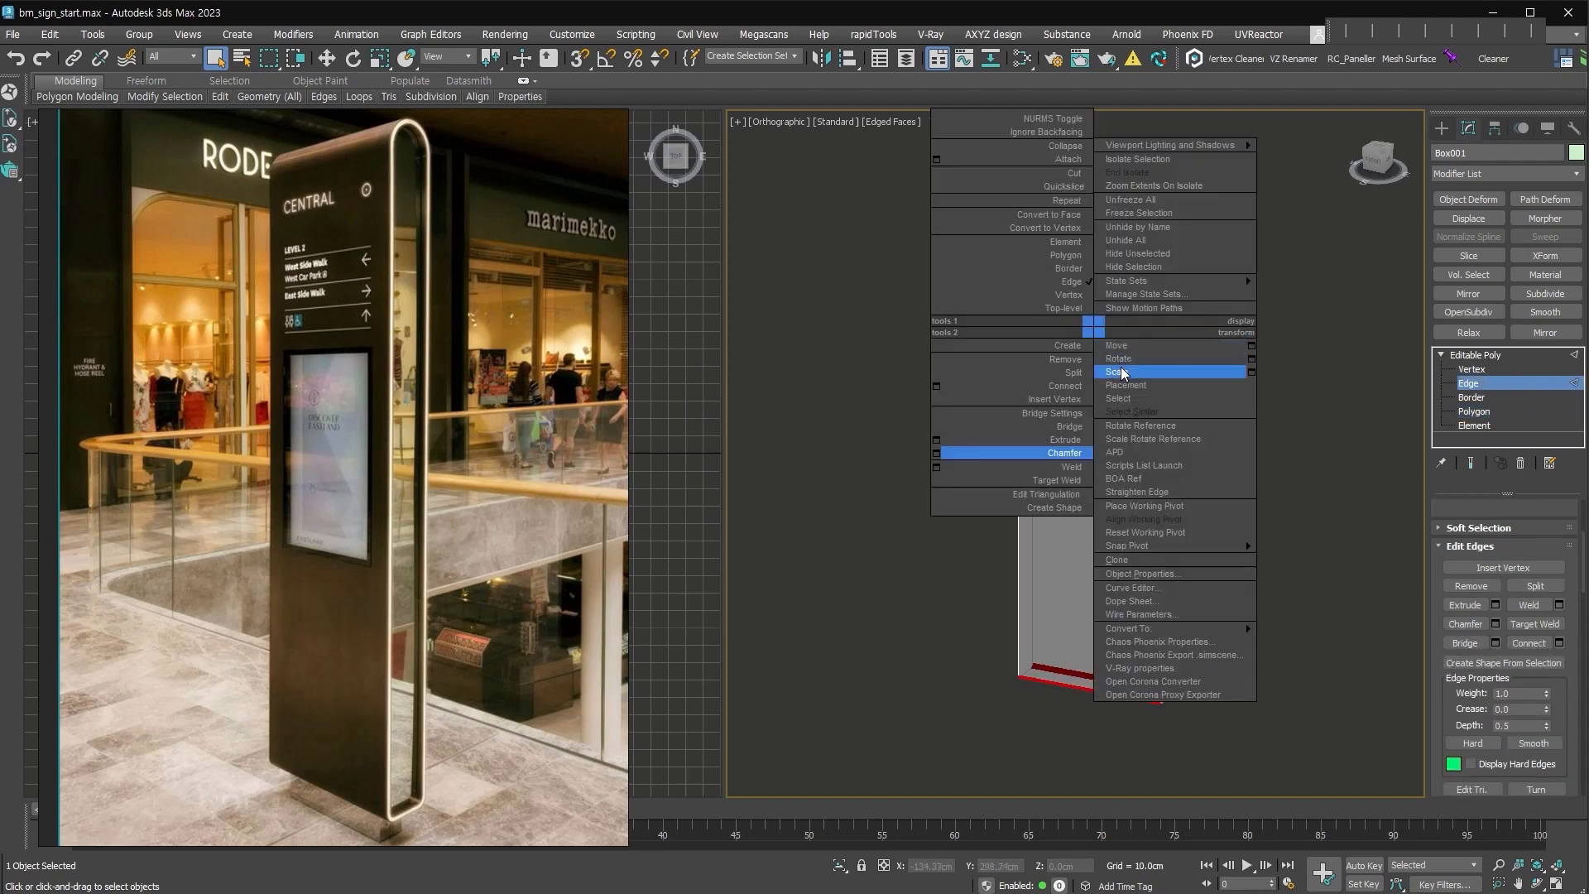
click(1117, 371)
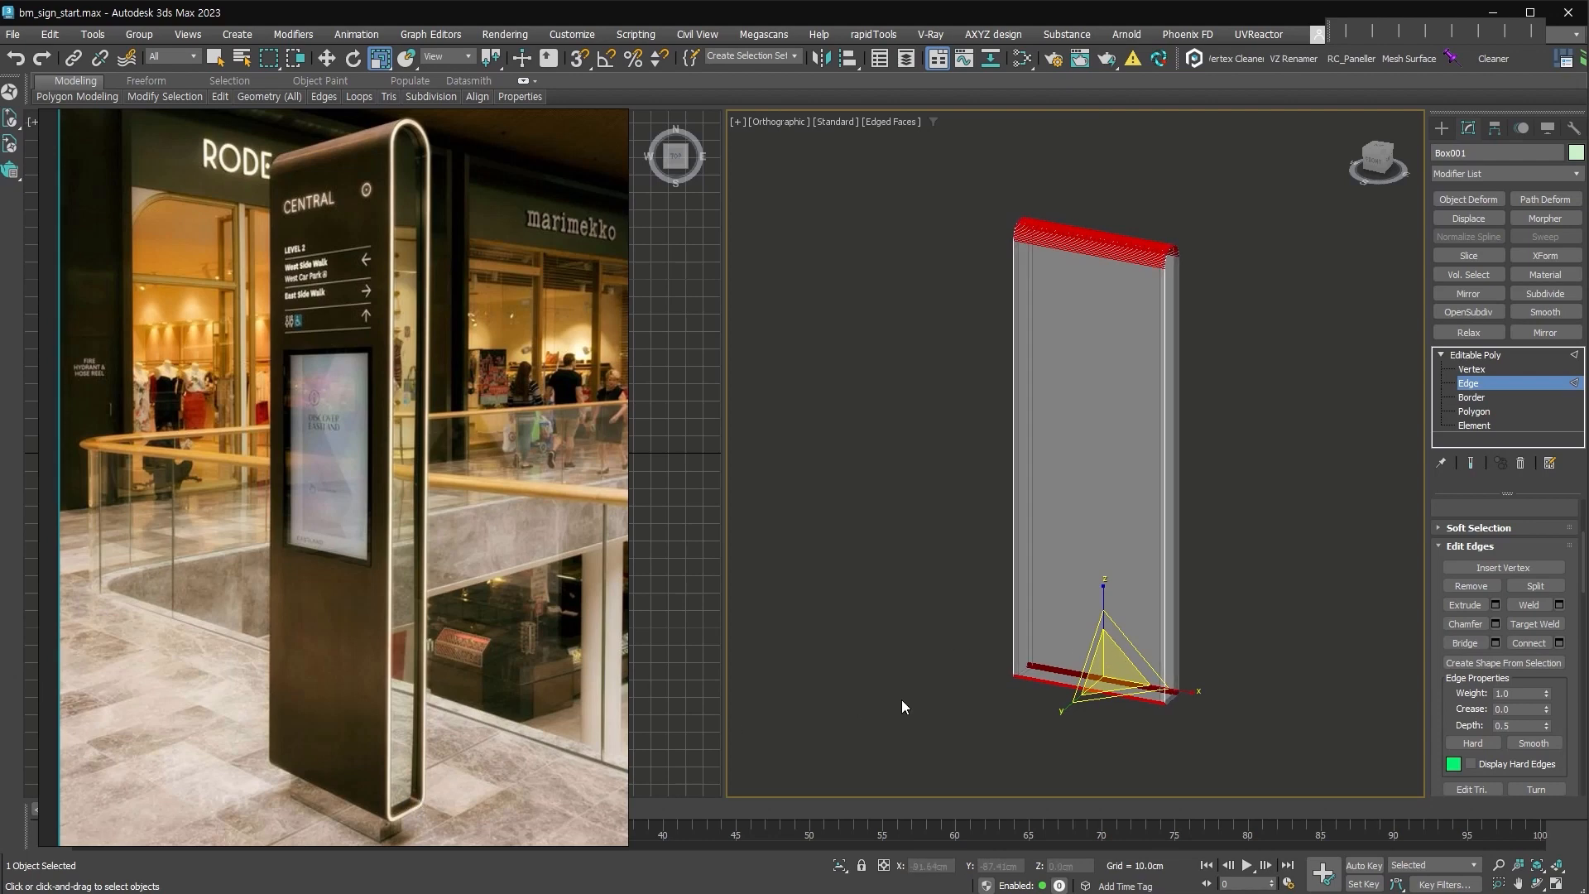
scroll(1132, 710, up, 5)
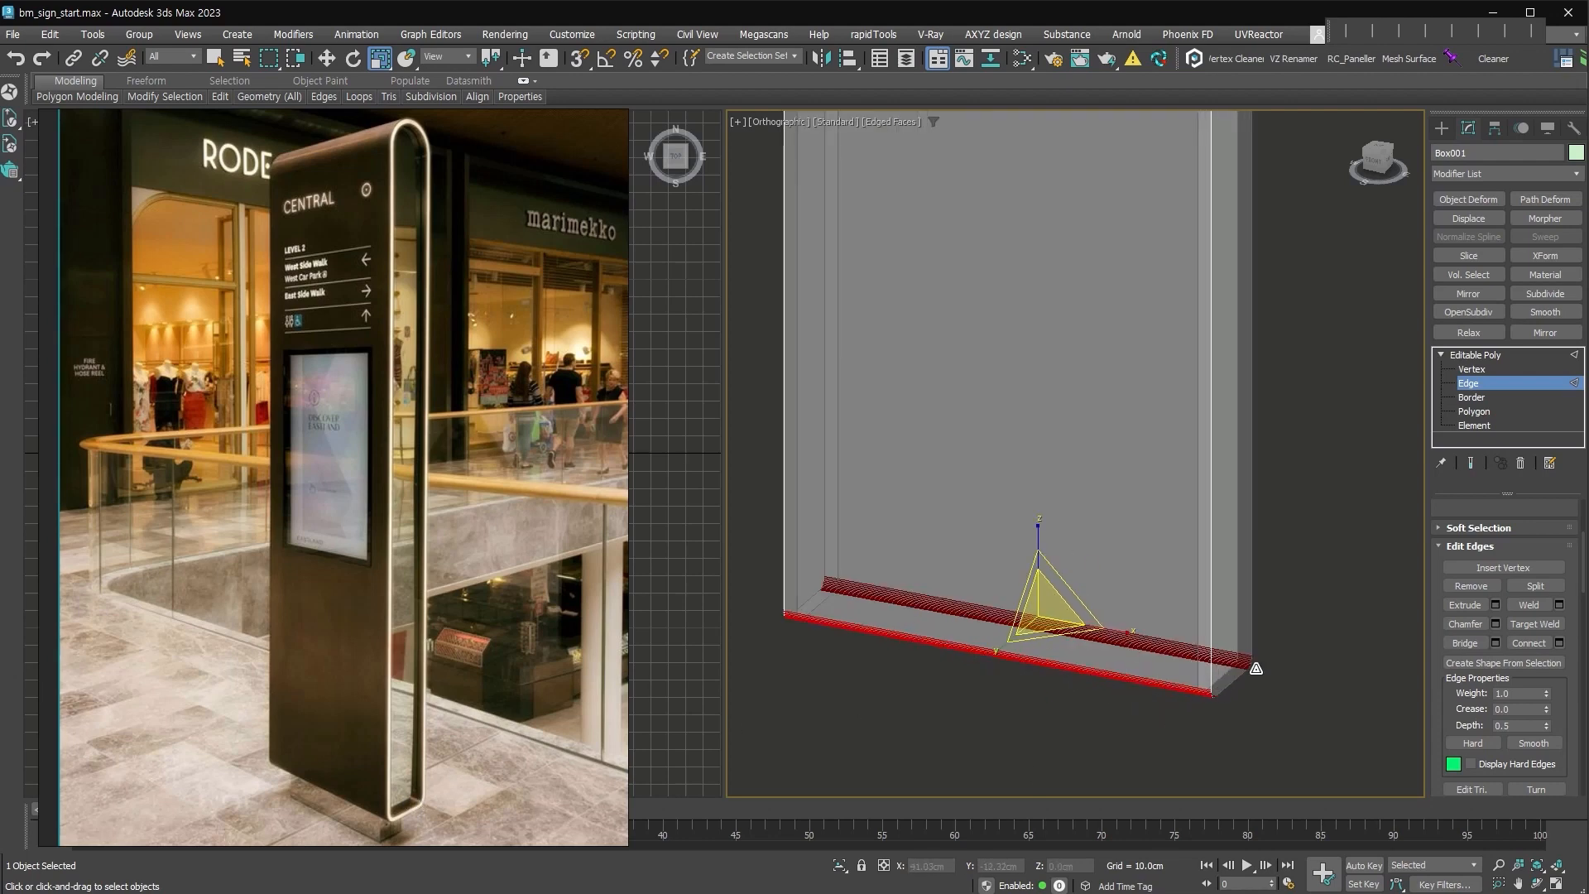
Add a Shell modifier to the body with an outer amount of 1.65 cm and Straighten Corners enabled.
click(1541, 383)
key(shift+s)
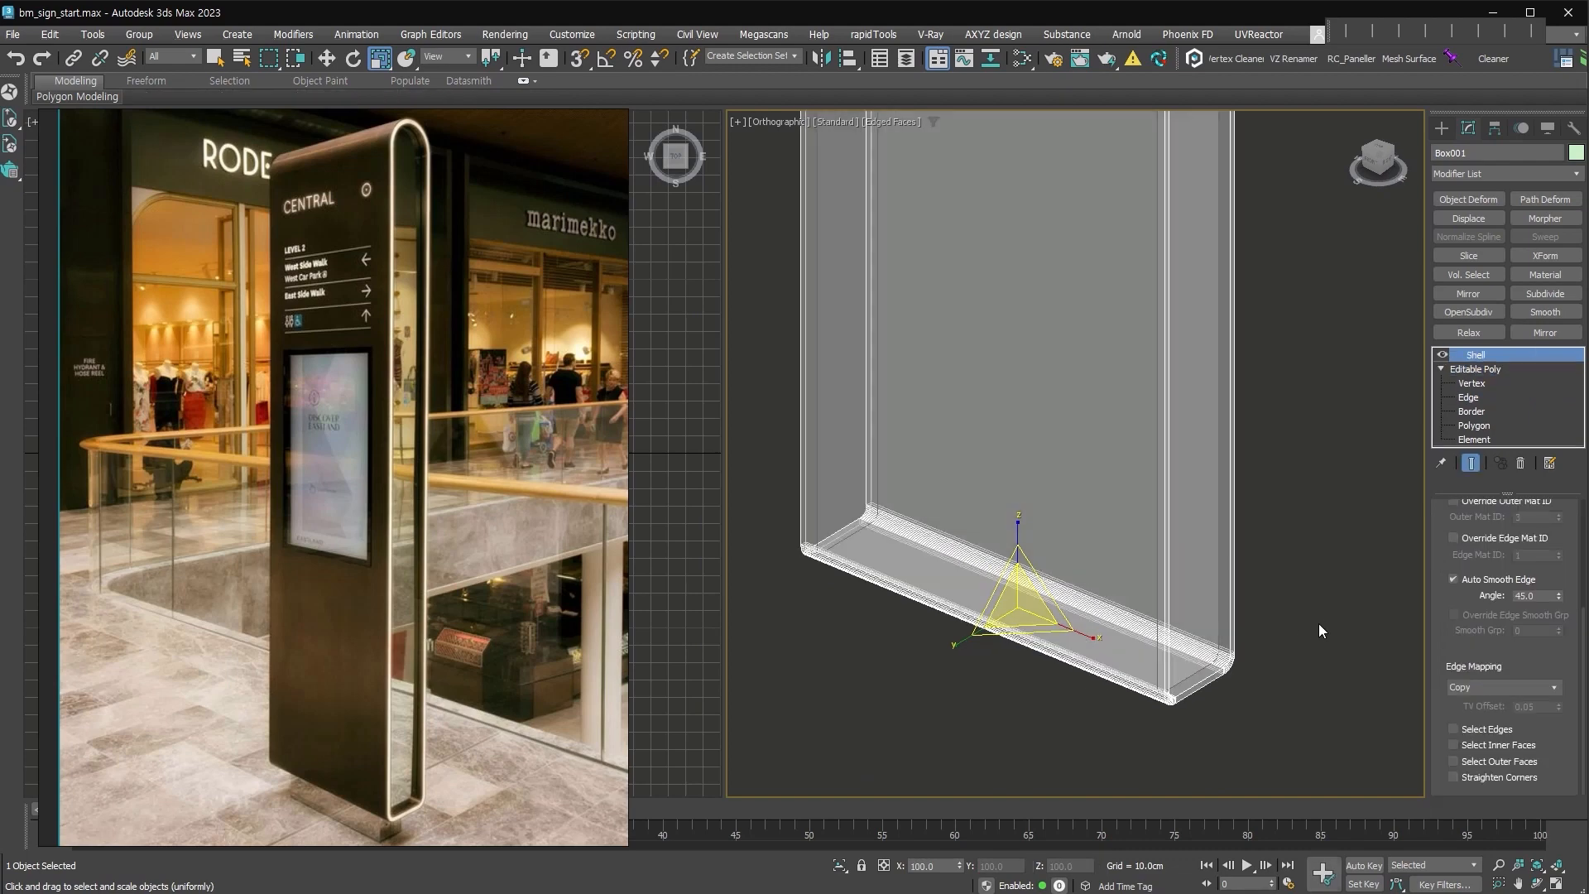
scroll(1556, 555, up, 5)
drag(1558, 550, 1567, 573)
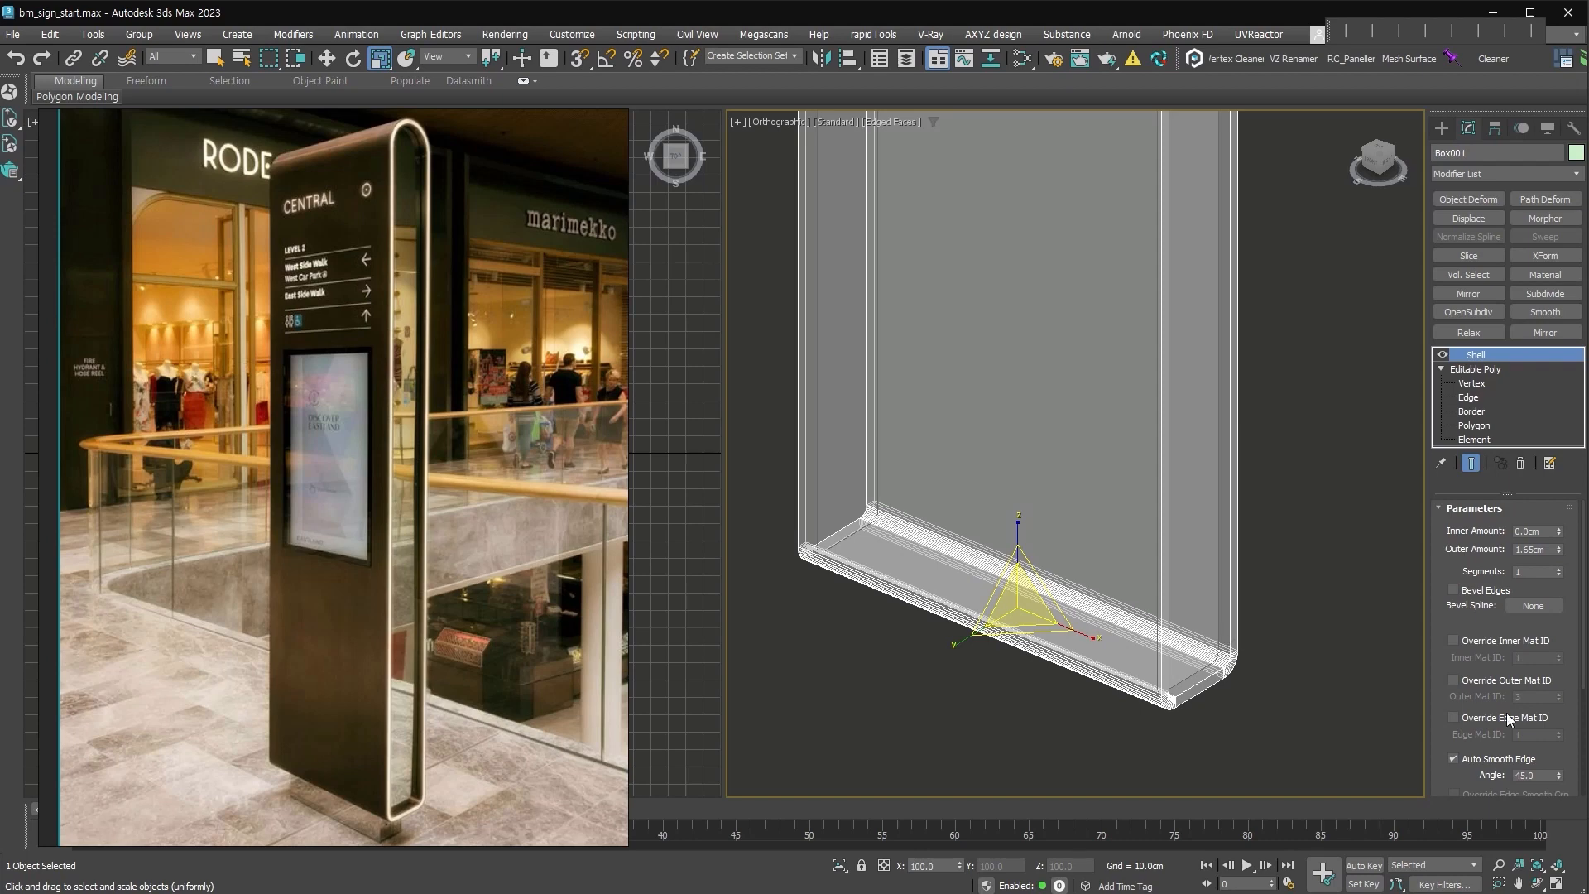
scroll(1448, 724, down, 3)
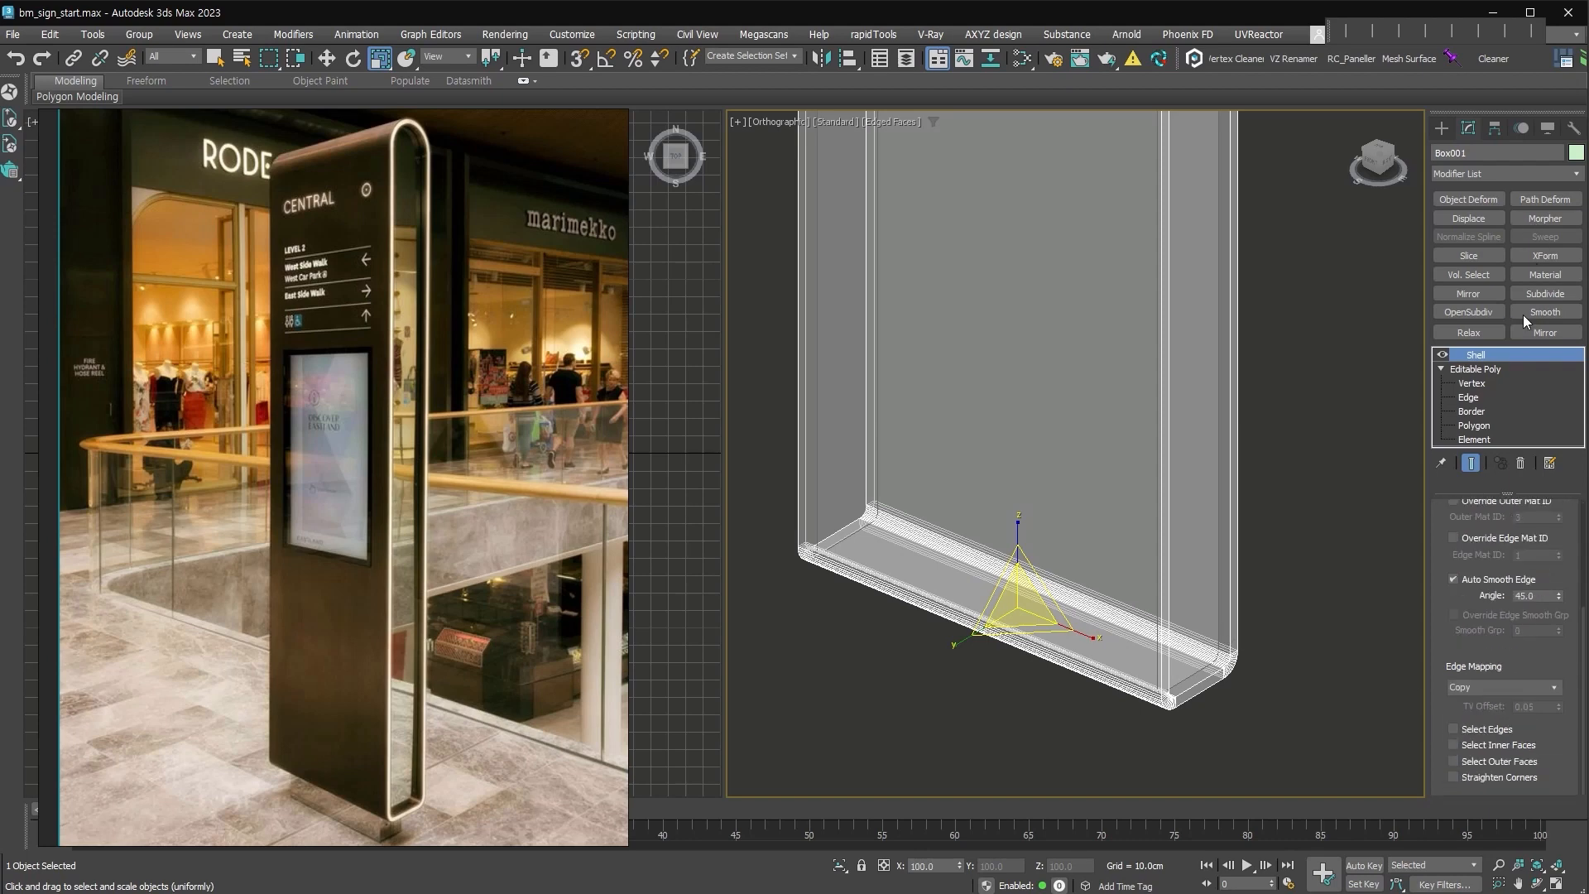
click(1527, 780)
Turn off the see-through display of the sign body.
scroll(1283, 550, down, 2)
middle_drag(1283, 550, 1256, 622)
key(alt+x)
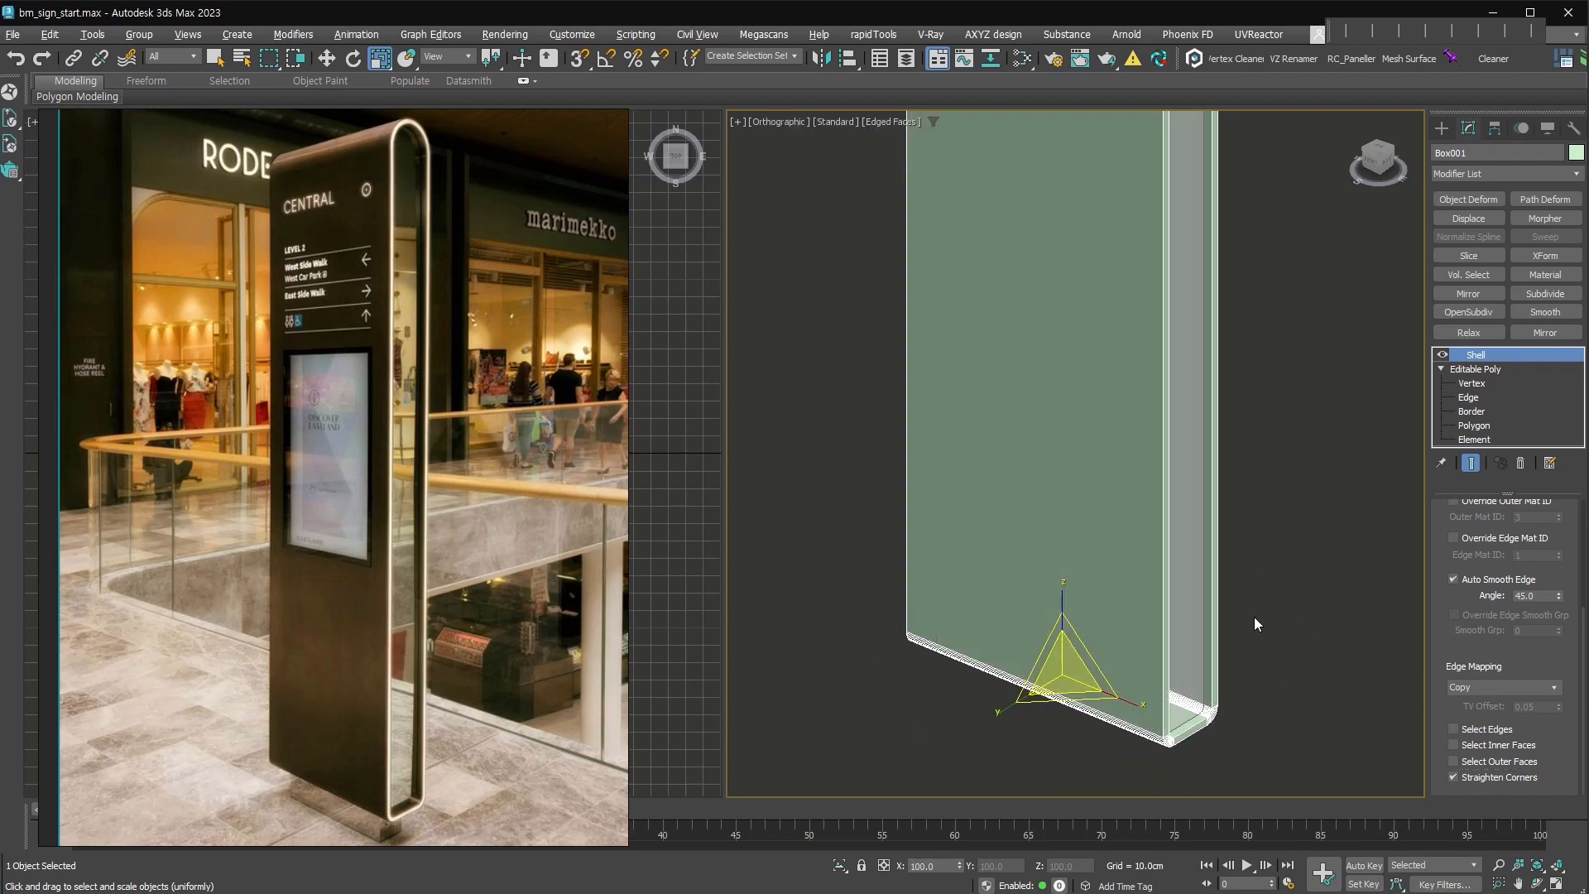
scroll(1257, 591, down, 3)
alt+middle_drag(1248, 610, 1222, 611)
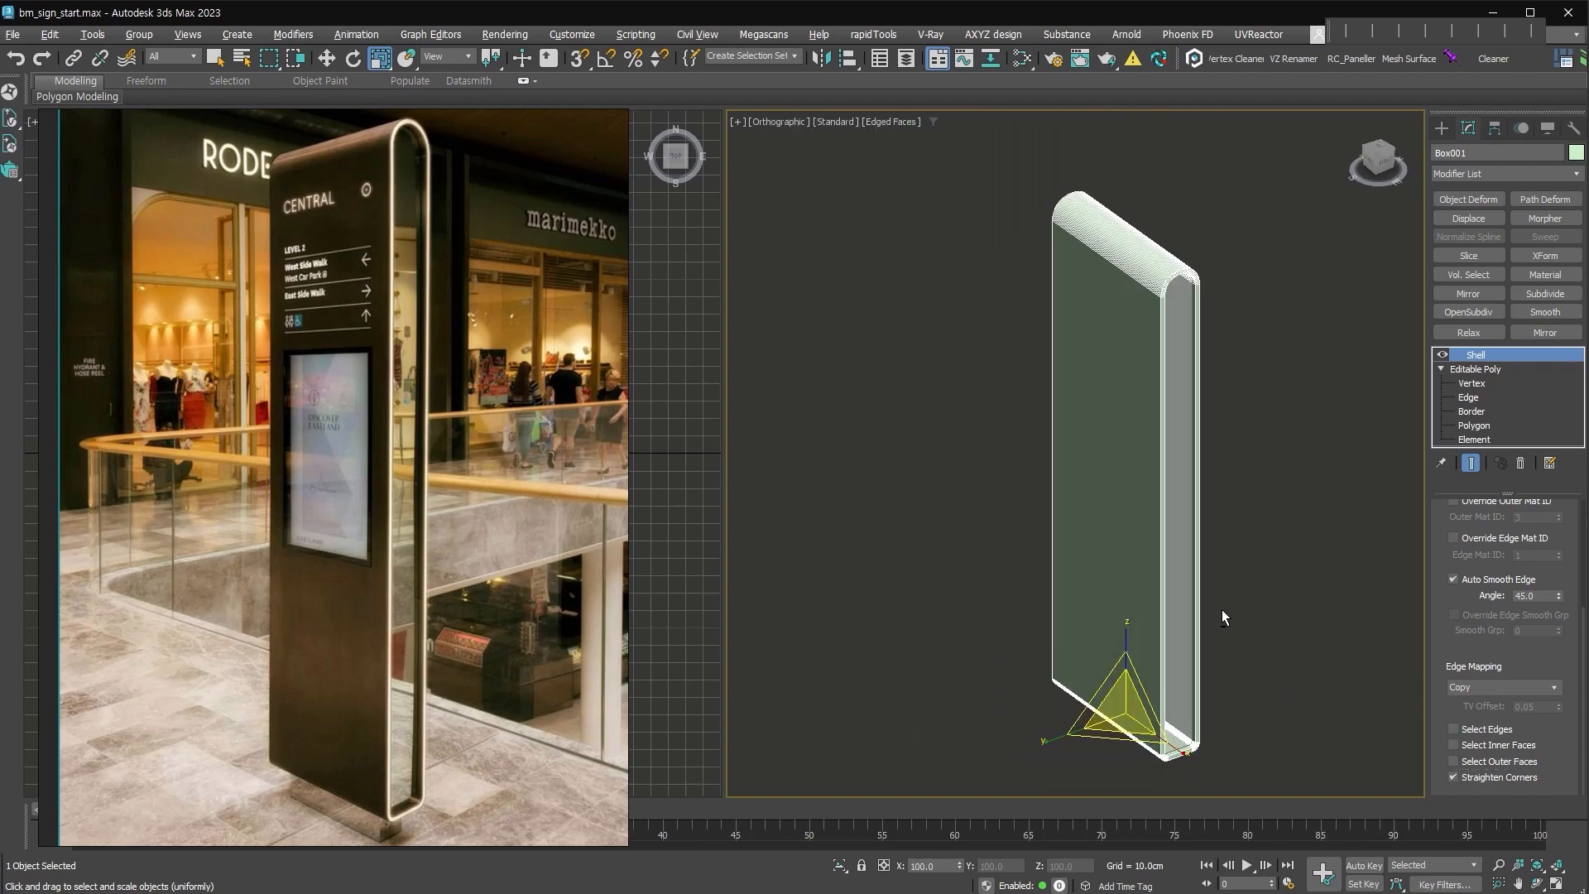
Change the sign body's object color to the light grey custom color.
click(1575, 153)
click(915, 622)
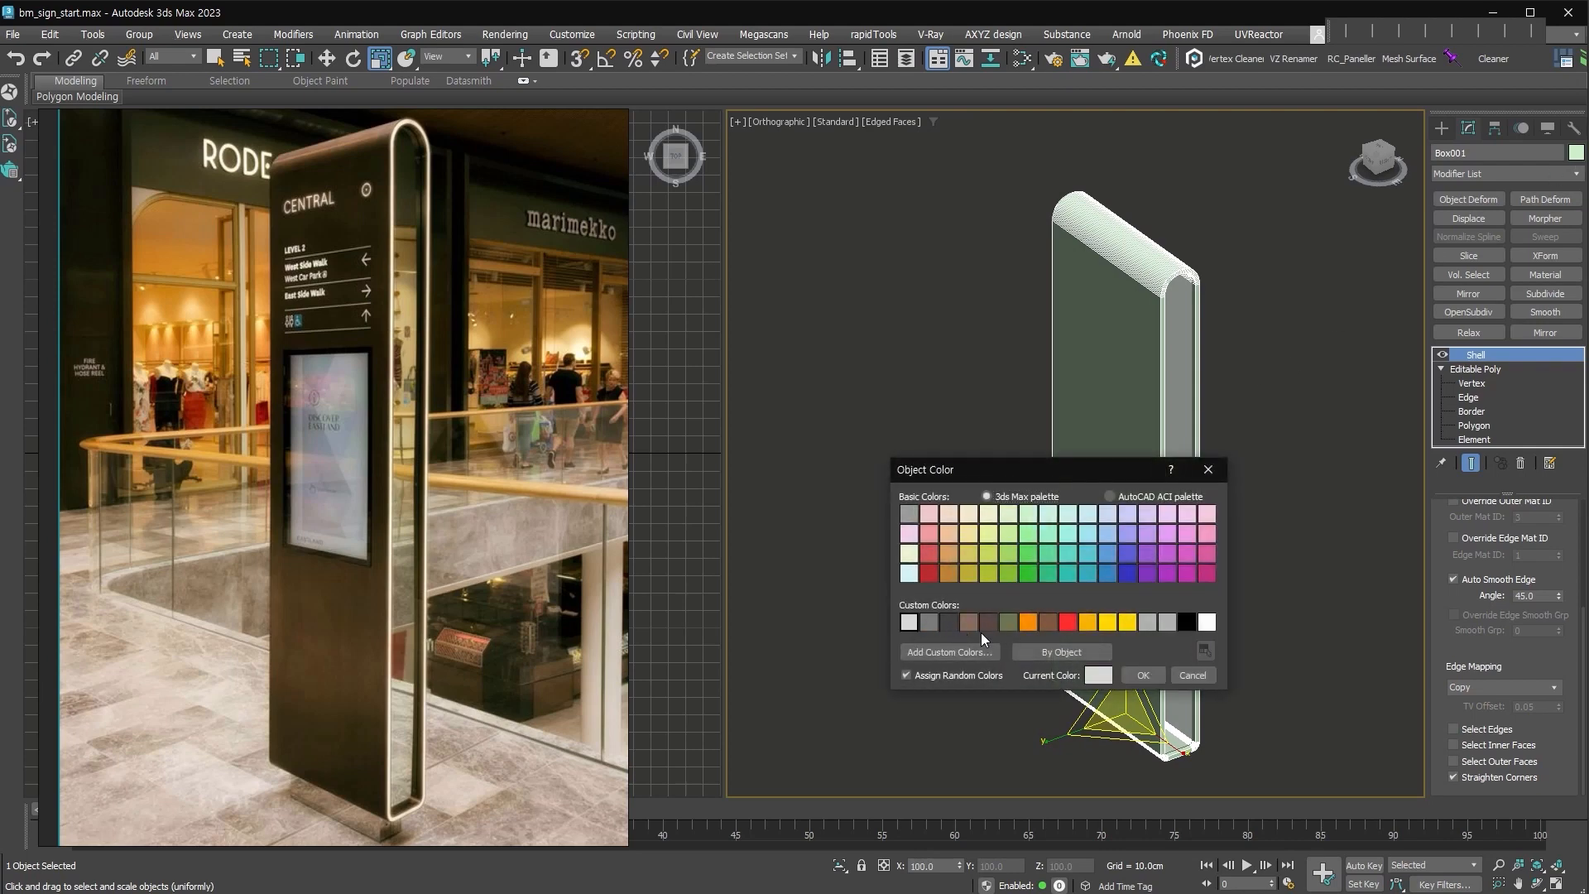
click(1159, 677)
alt+middle_drag(1275, 629, 1356, 576)
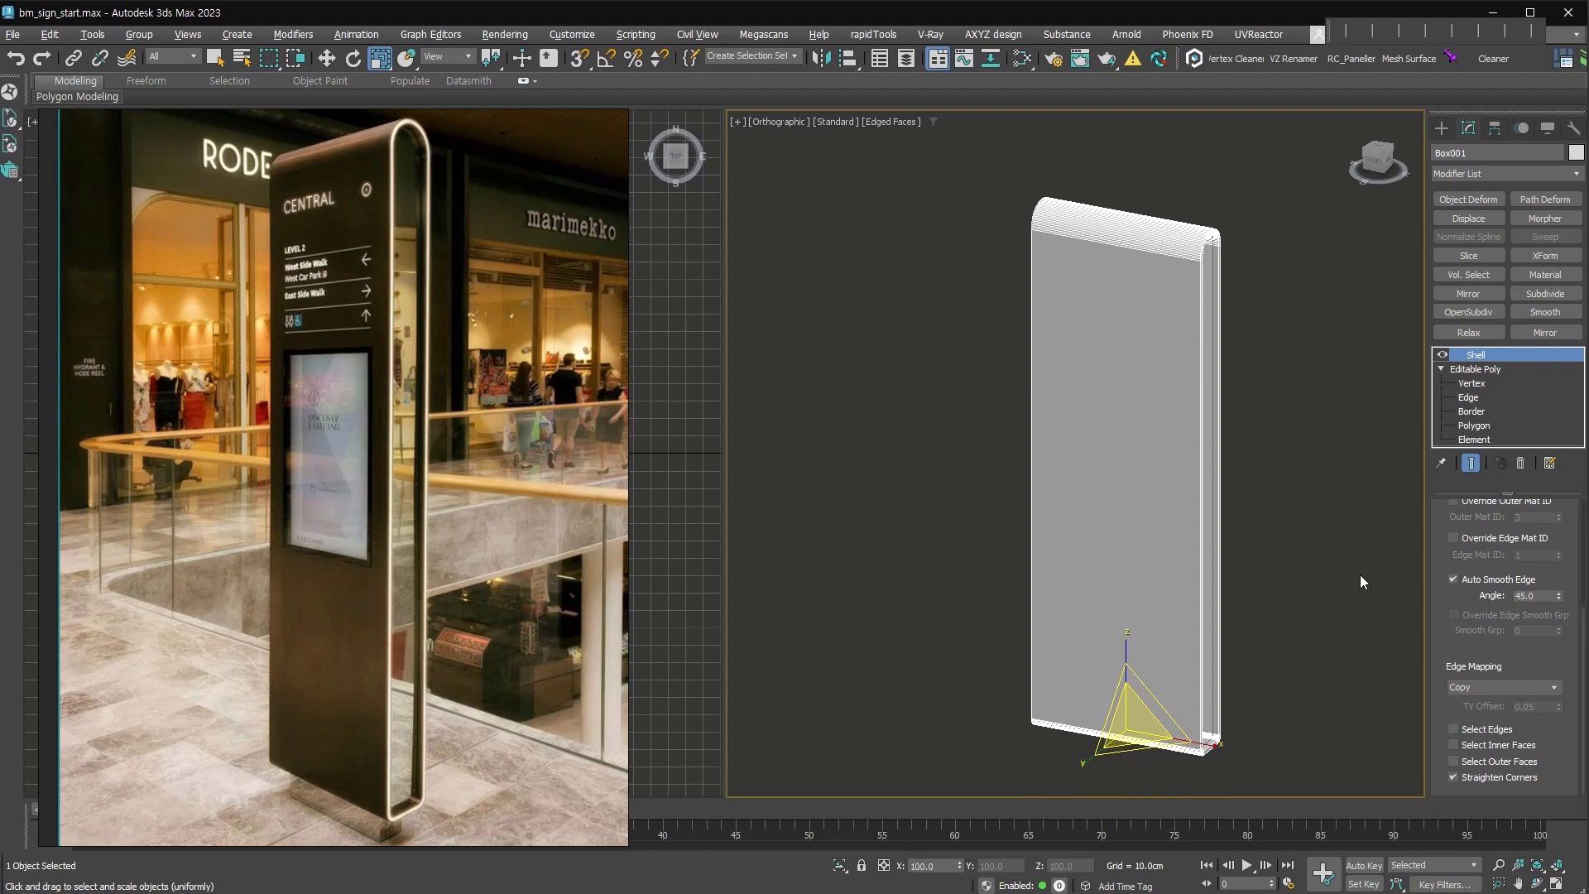
Reselect the sign body and enable Select Edges in its Shell modifier.
click(1345, 583)
scroll(1237, 753, up, 5)
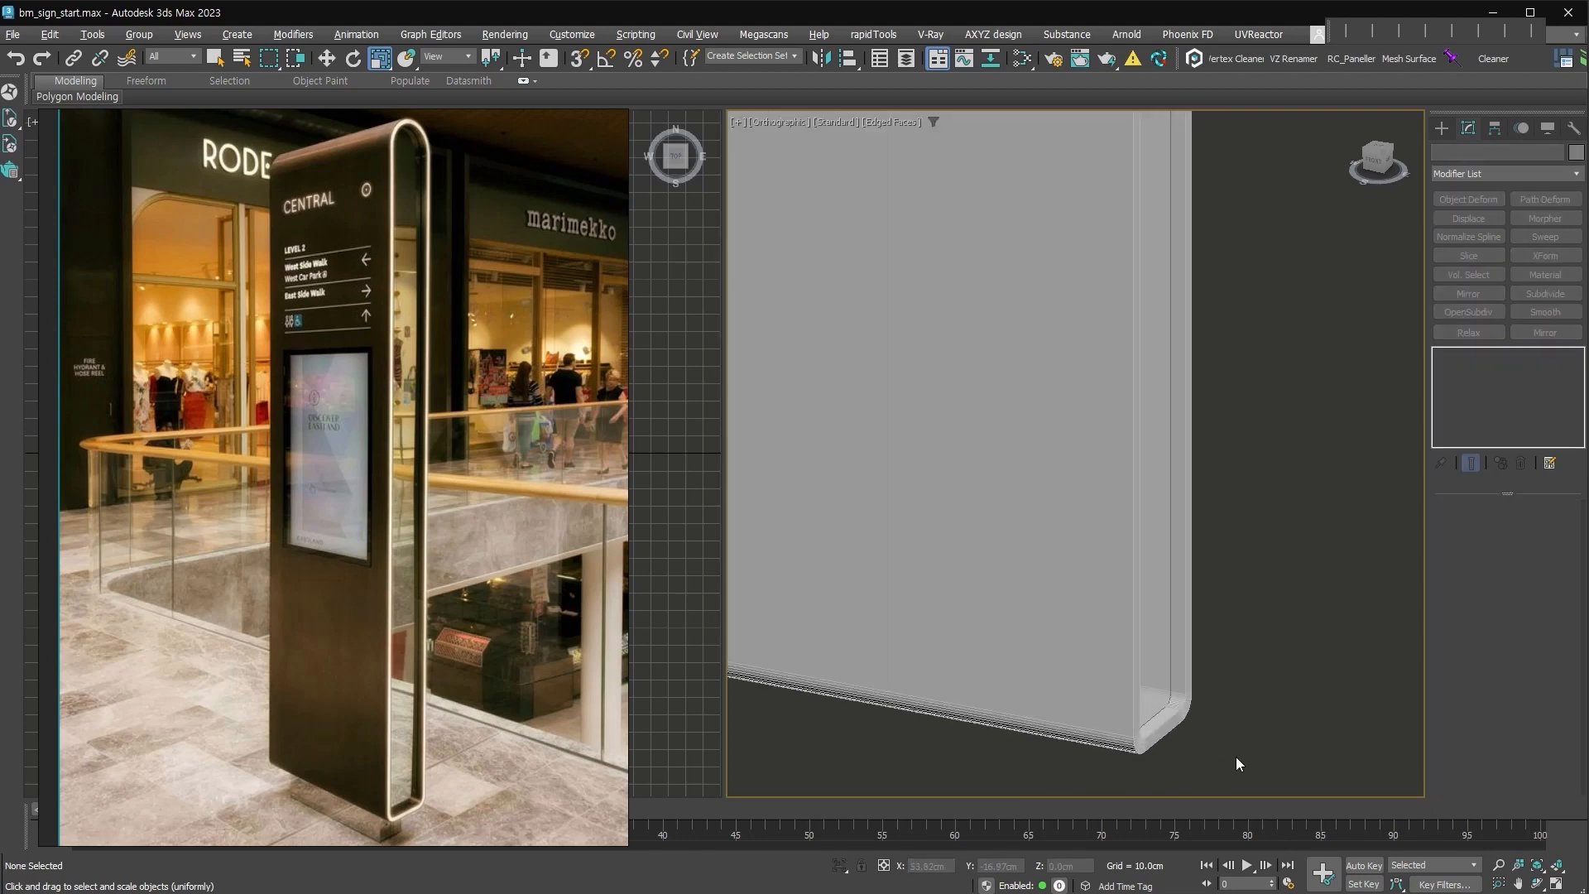
click(1181, 711)
scroll(1507, 757, down, 3)
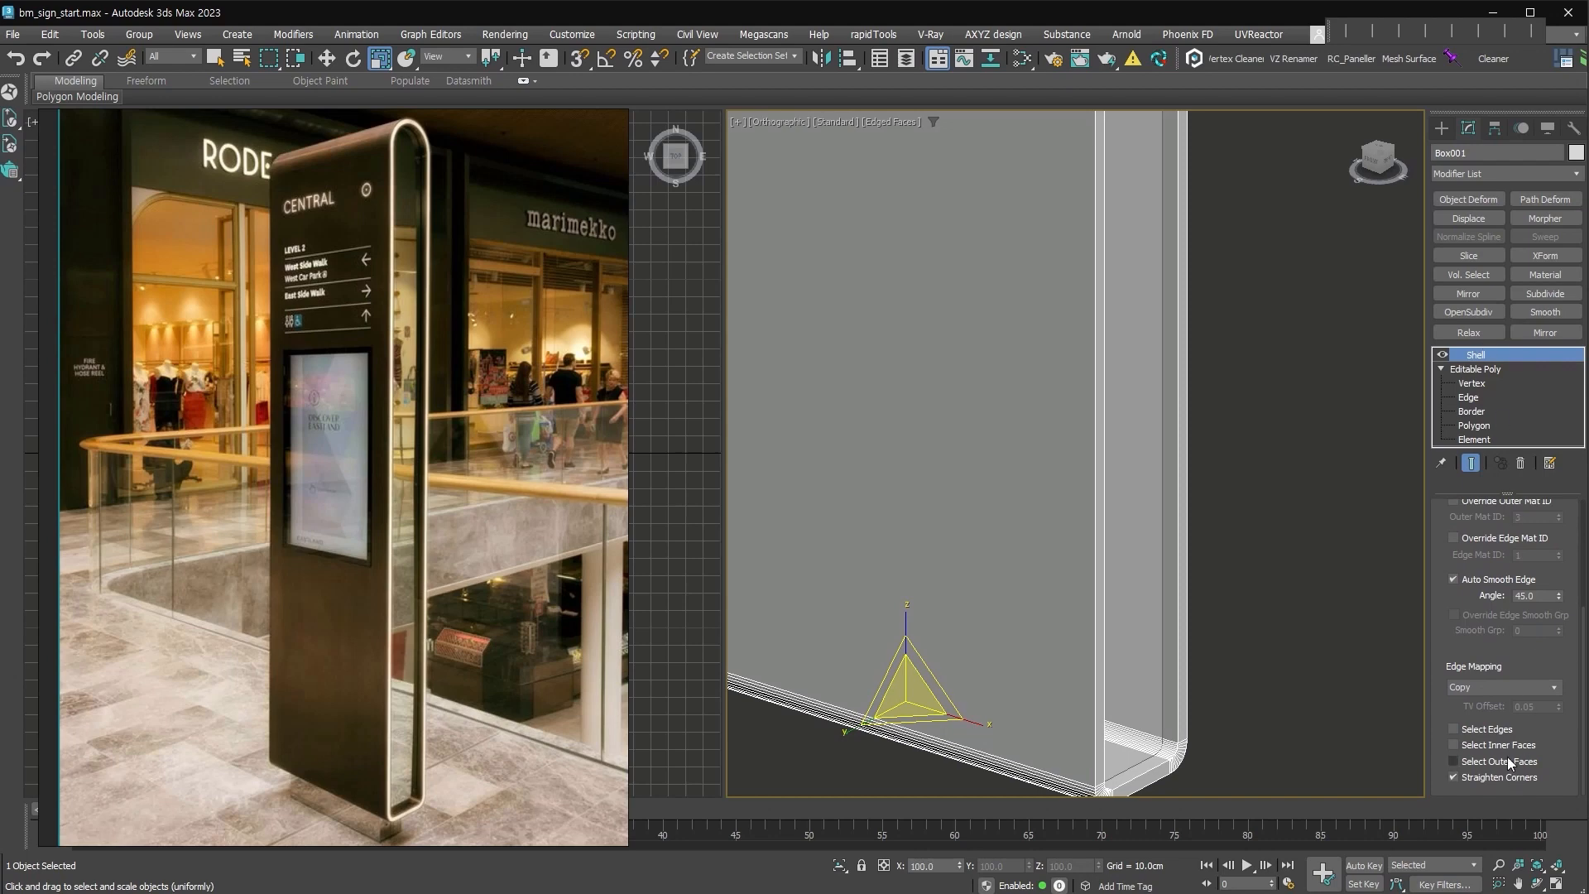
click(1490, 730)
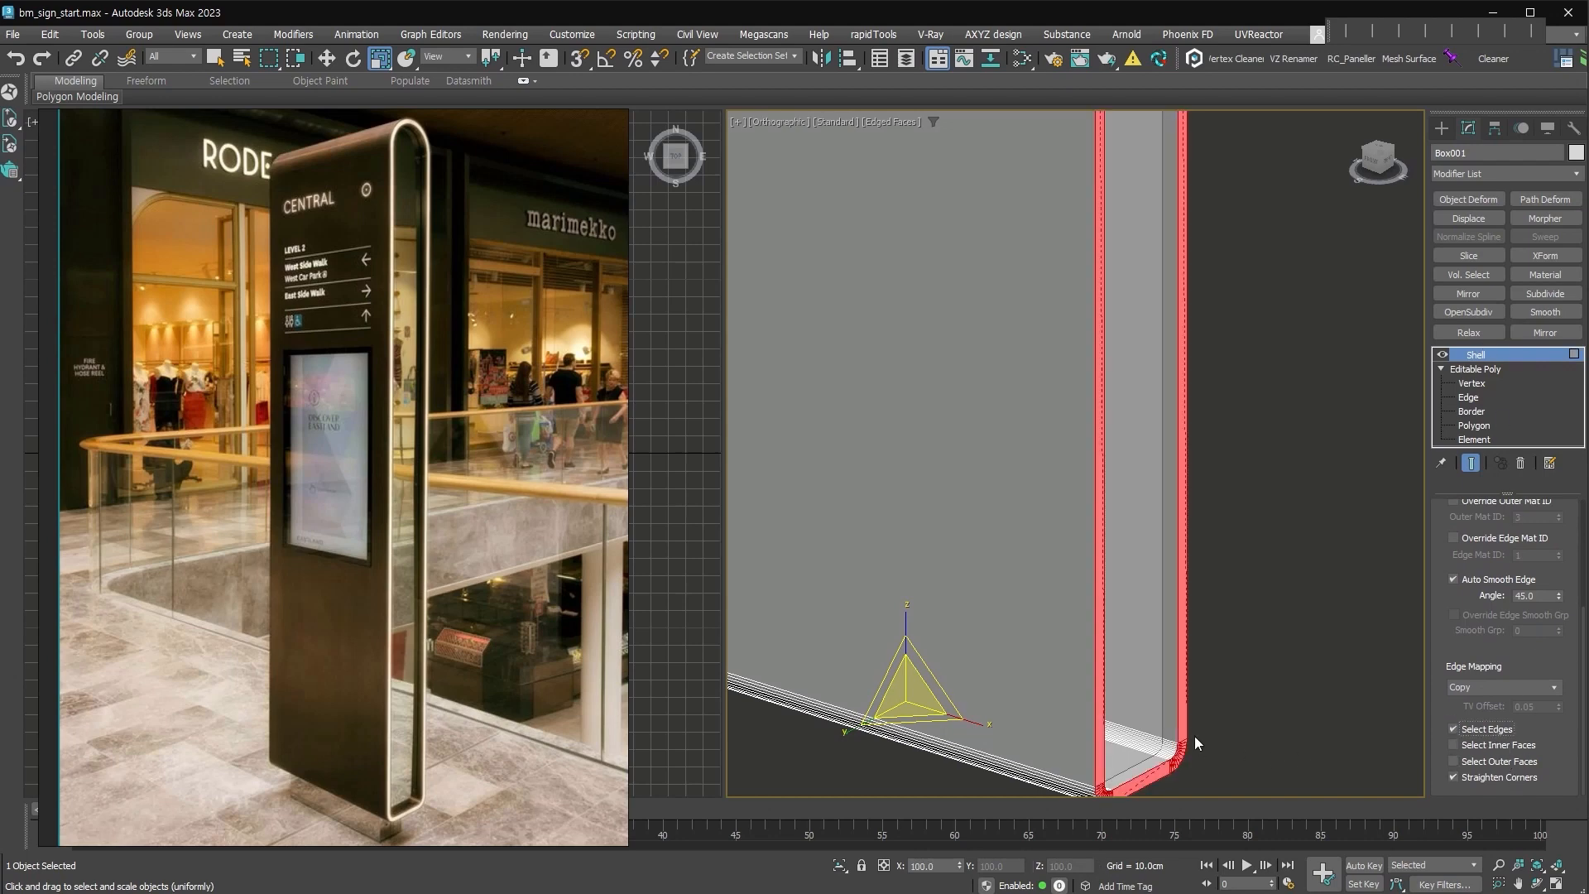
scroll(1196, 737, down, 5)
alt+middle_drag(1103, 599, 1068, 590)
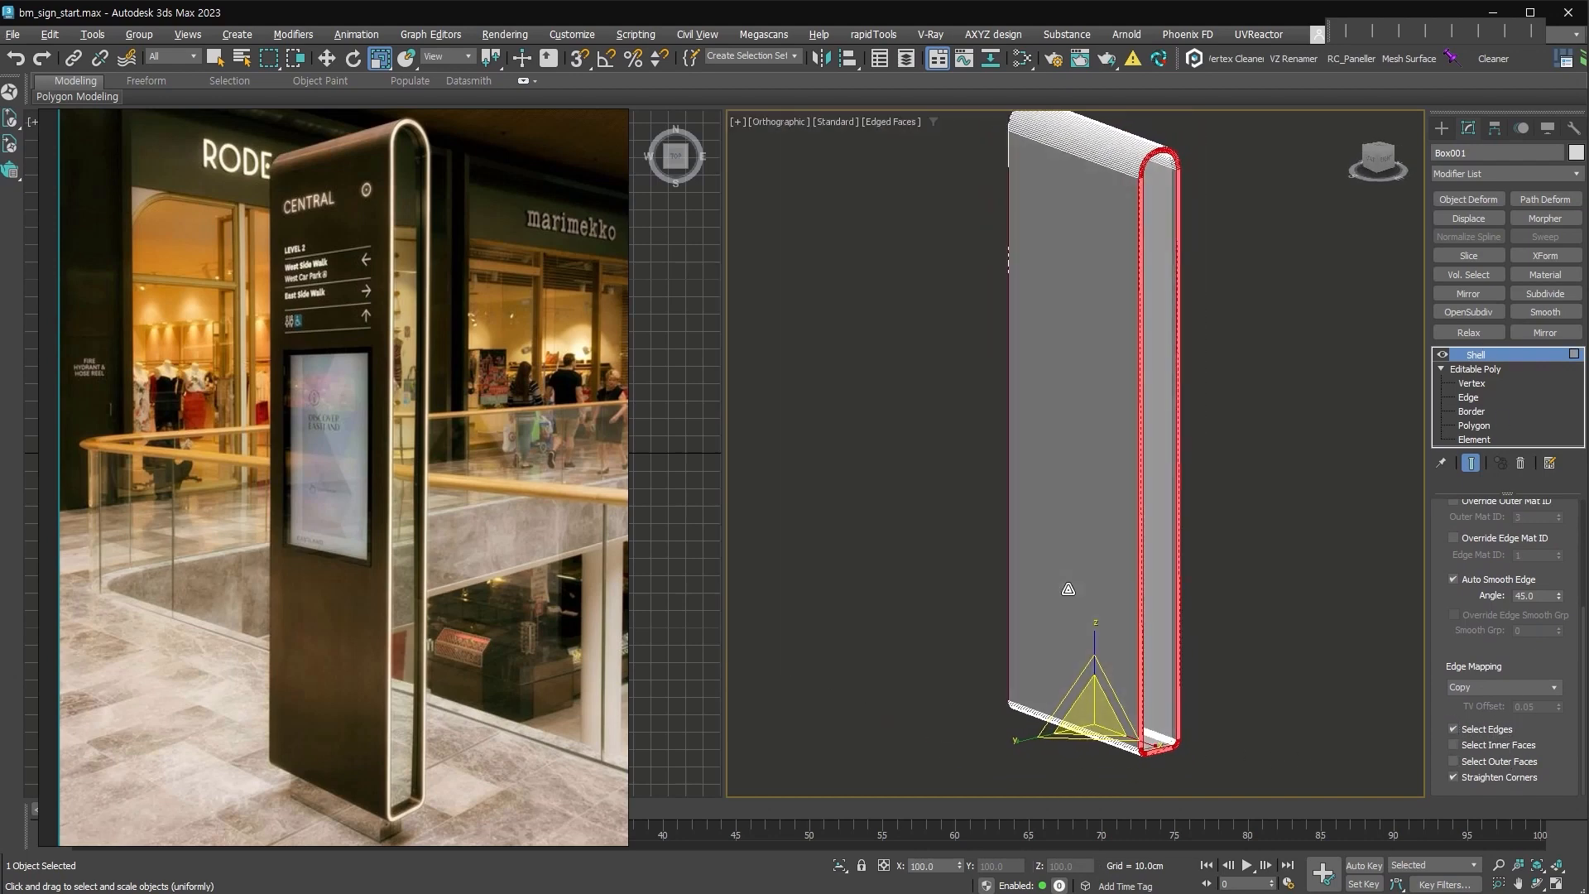
Collapse the sign body to Editable Poly and slightly inset the selected rim polygons along its open ends.
key(alt+c)
scroll(1458, 540, up, 3)
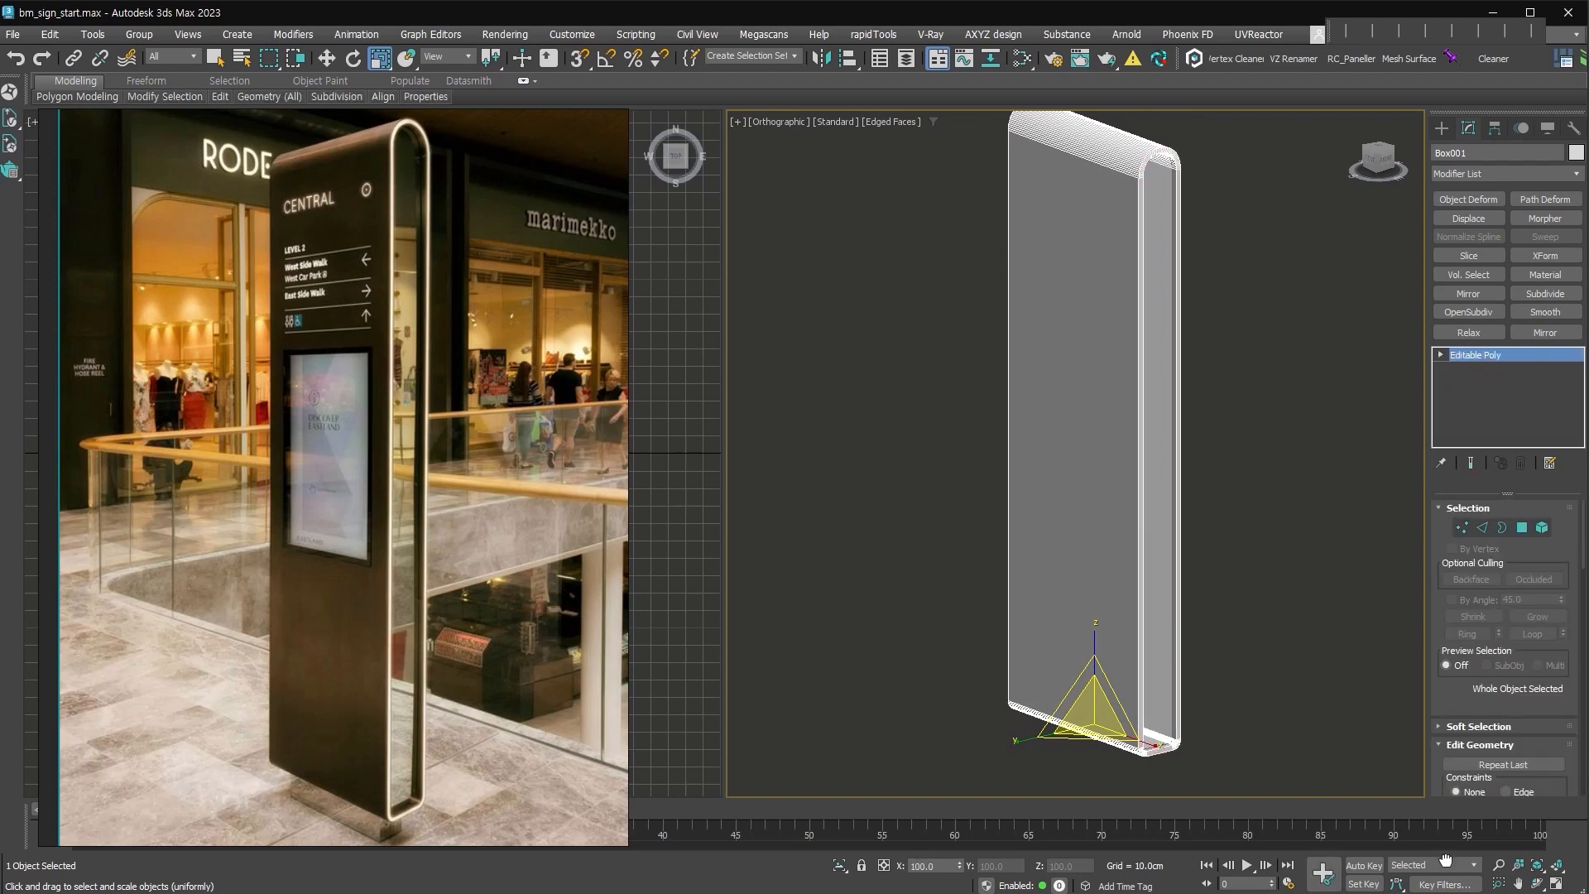
click(1523, 530)
scroll(1217, 745, up, 6)
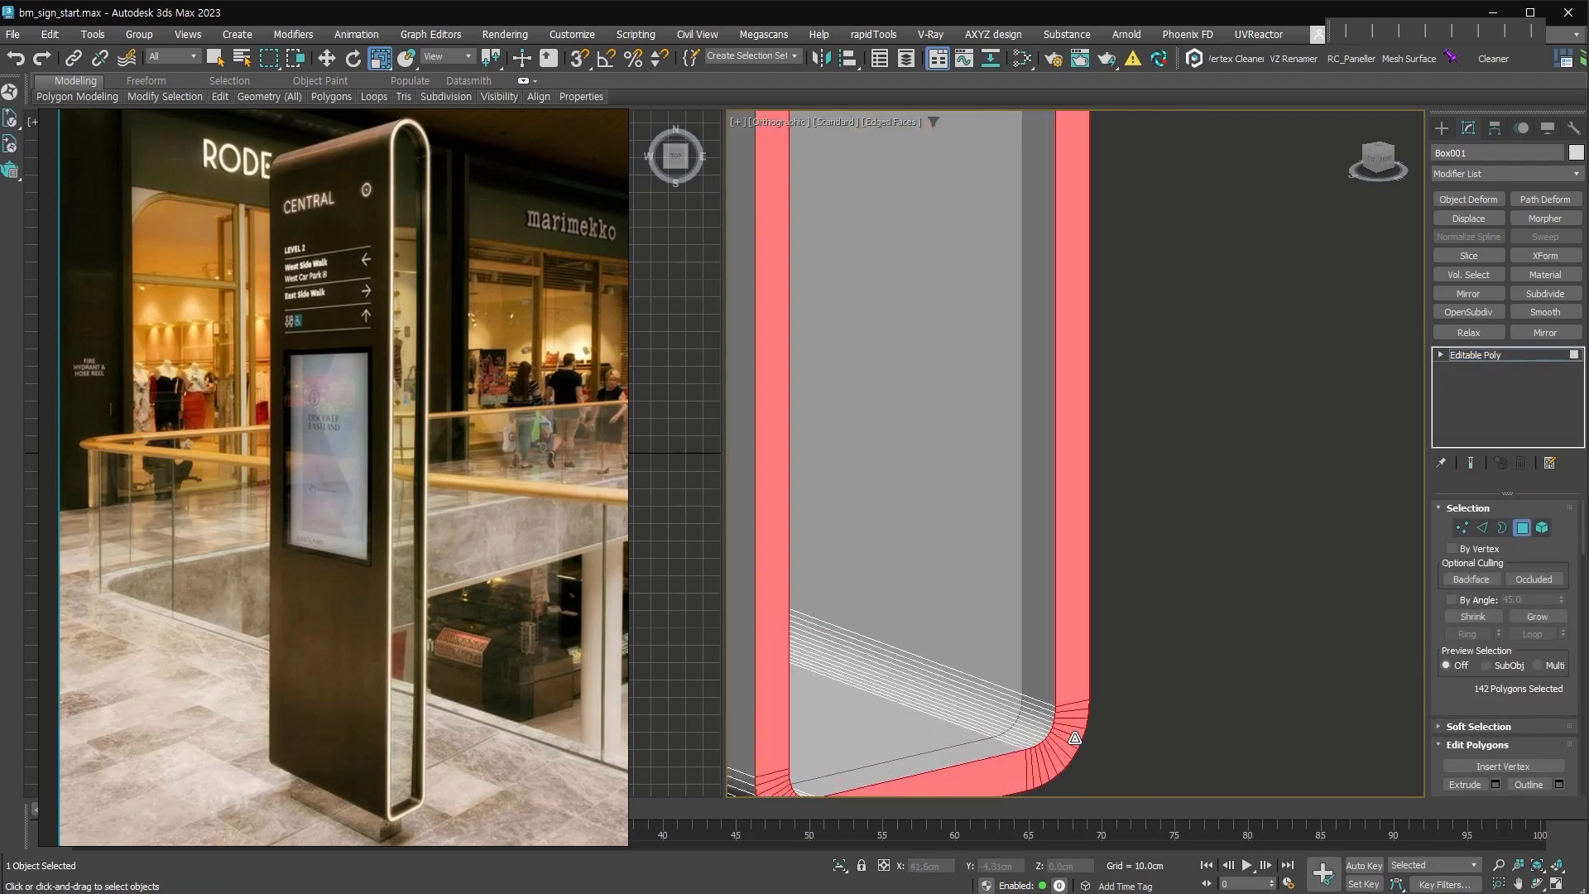
right_click(1207, 593)
click(1186, 709)
scroll(1183, 658, up, 4)
drag(1207, 634, 1208, 639)
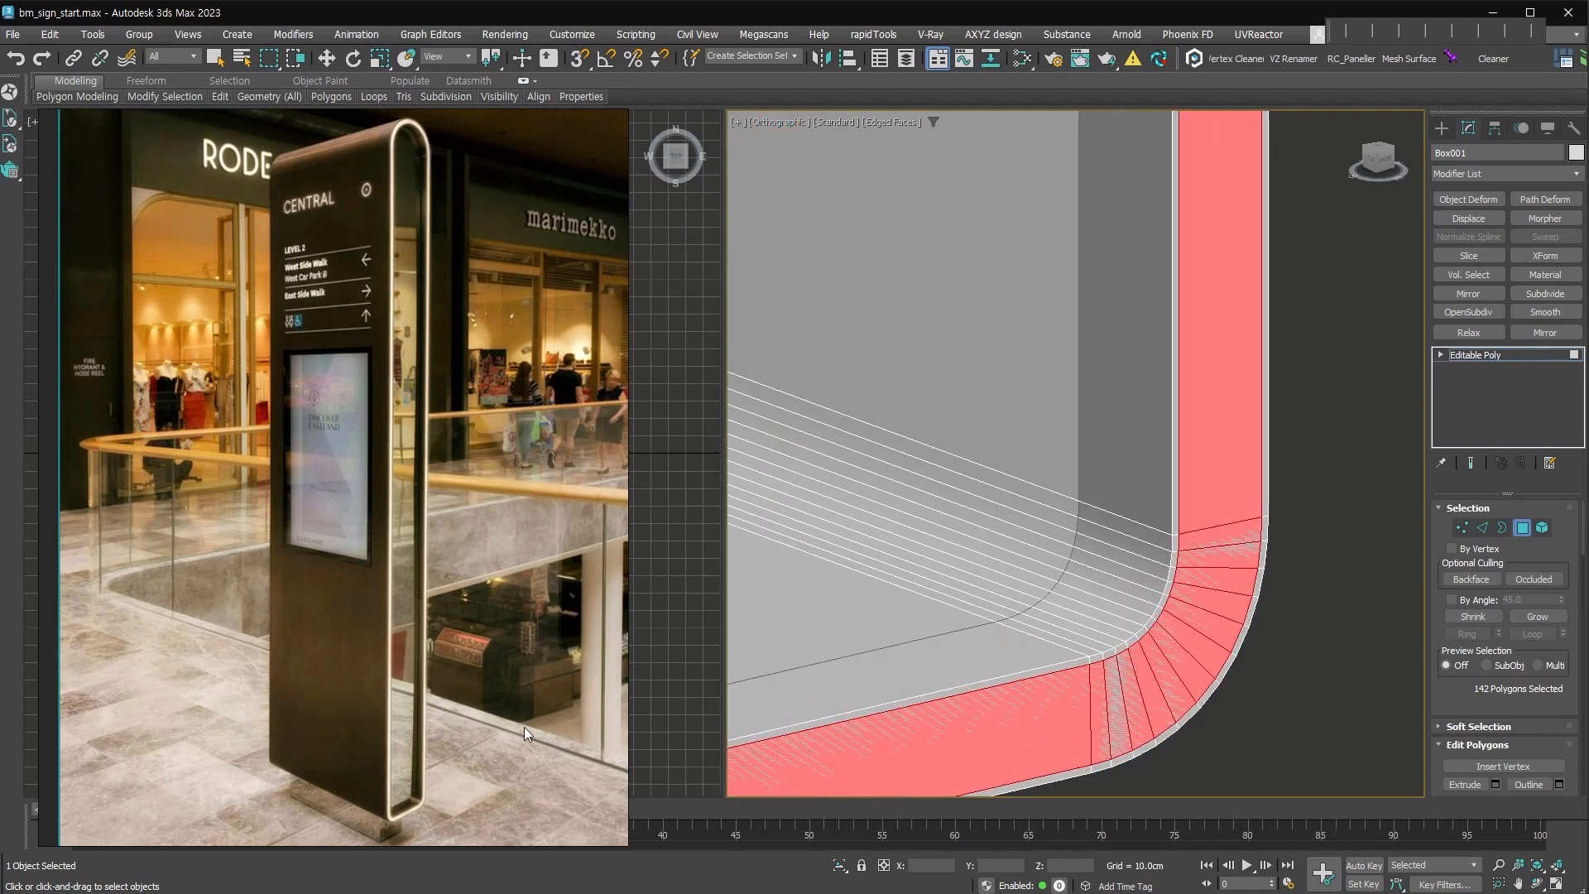
Extrude the inset rim polygons slightly inward to form a shallow recess like the lit edge in the reference photo.
scroll(415, 816, up, 5)
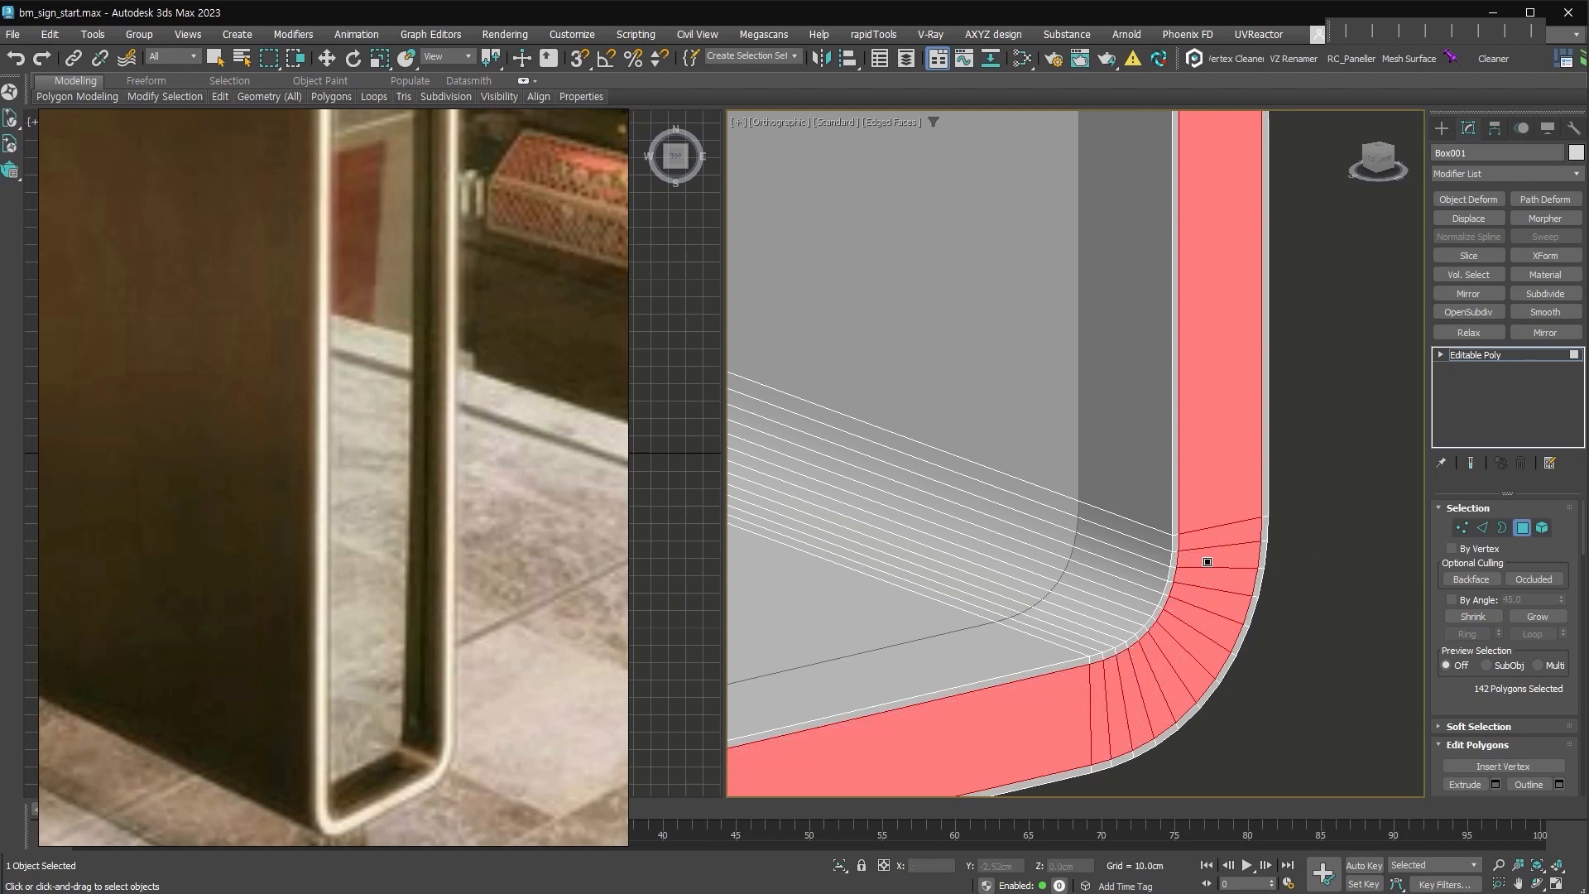
key(r)
right_click(1230, 583)
click(1209, 659)
mouse_move(1203, 640)
mouse_down()
mouse_move(1203, 655)
mouse_move(1214, 645)
mouse_up()
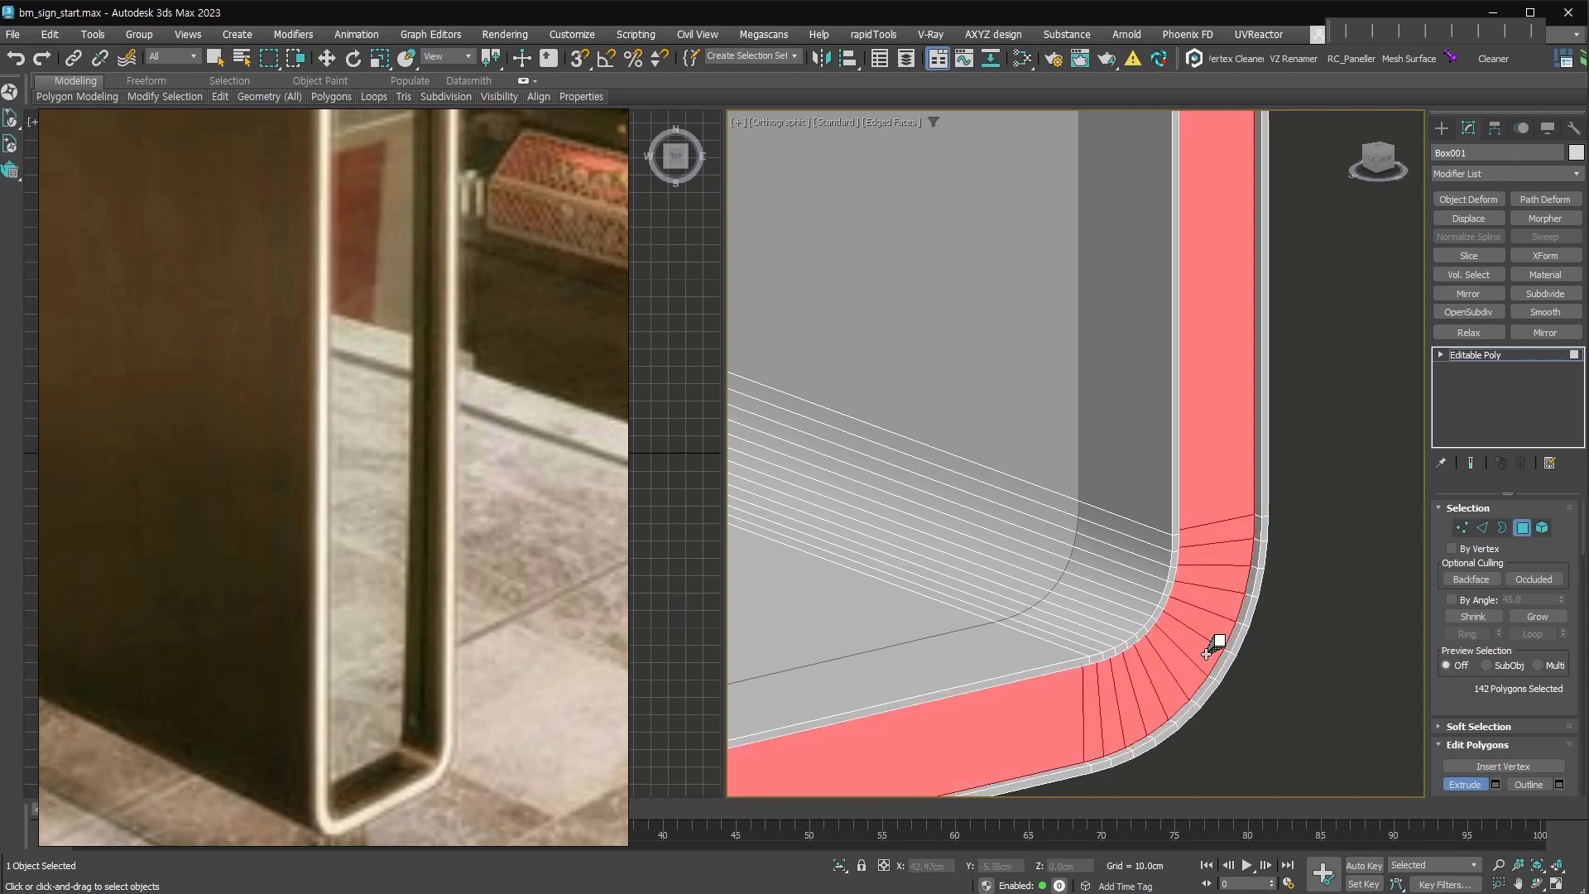
right_click(1231, 563)
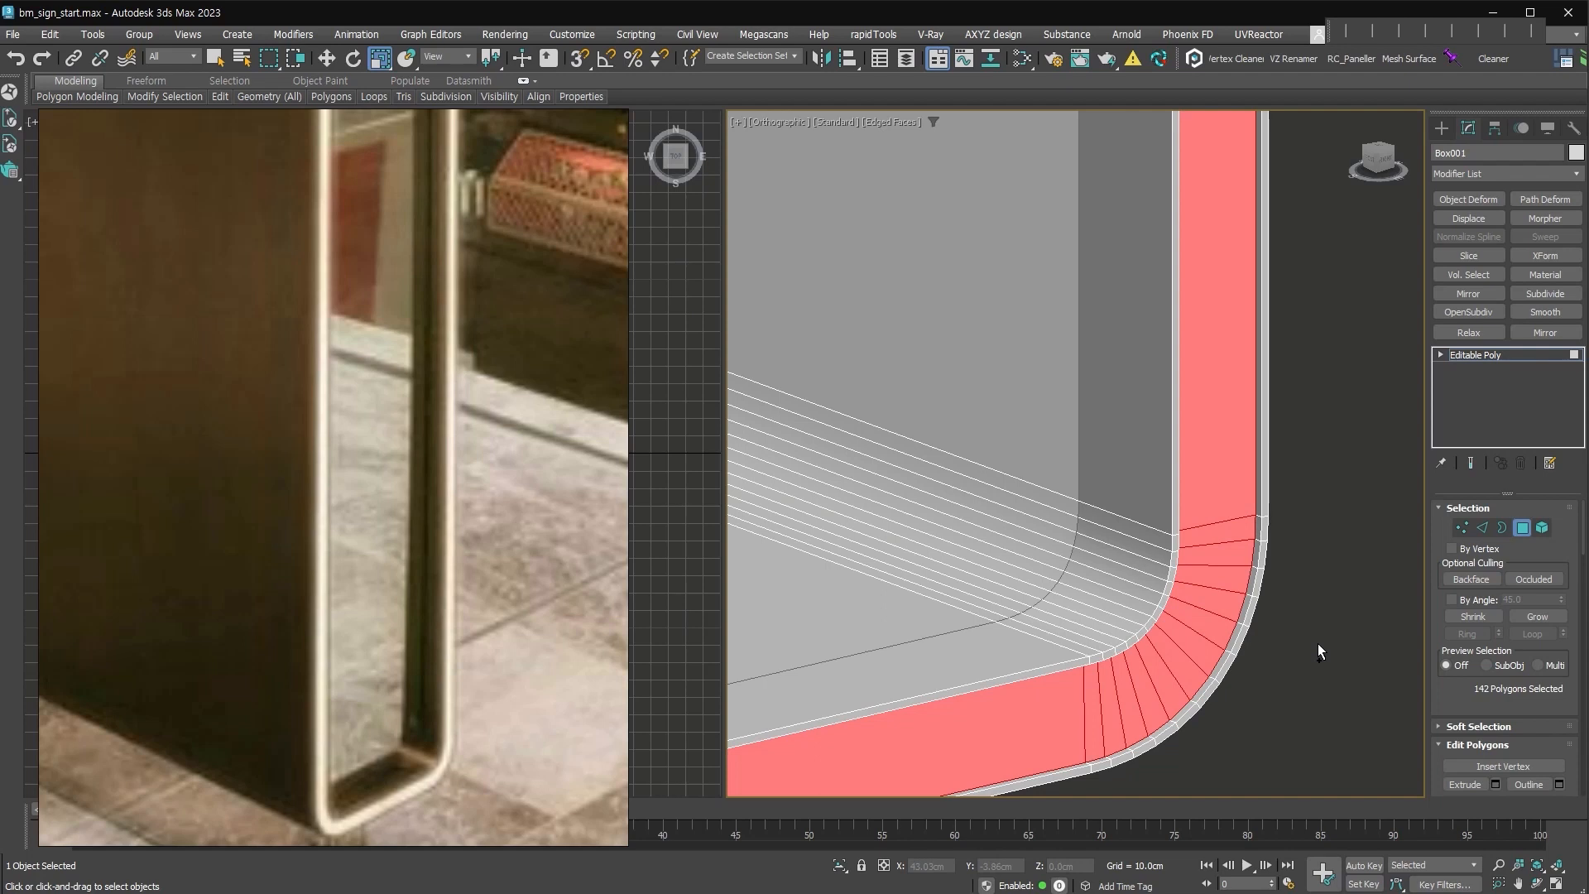
Detach the recessed rim polygons as a separate object named lbox and select it.
key(alt+d)
text(lbox)
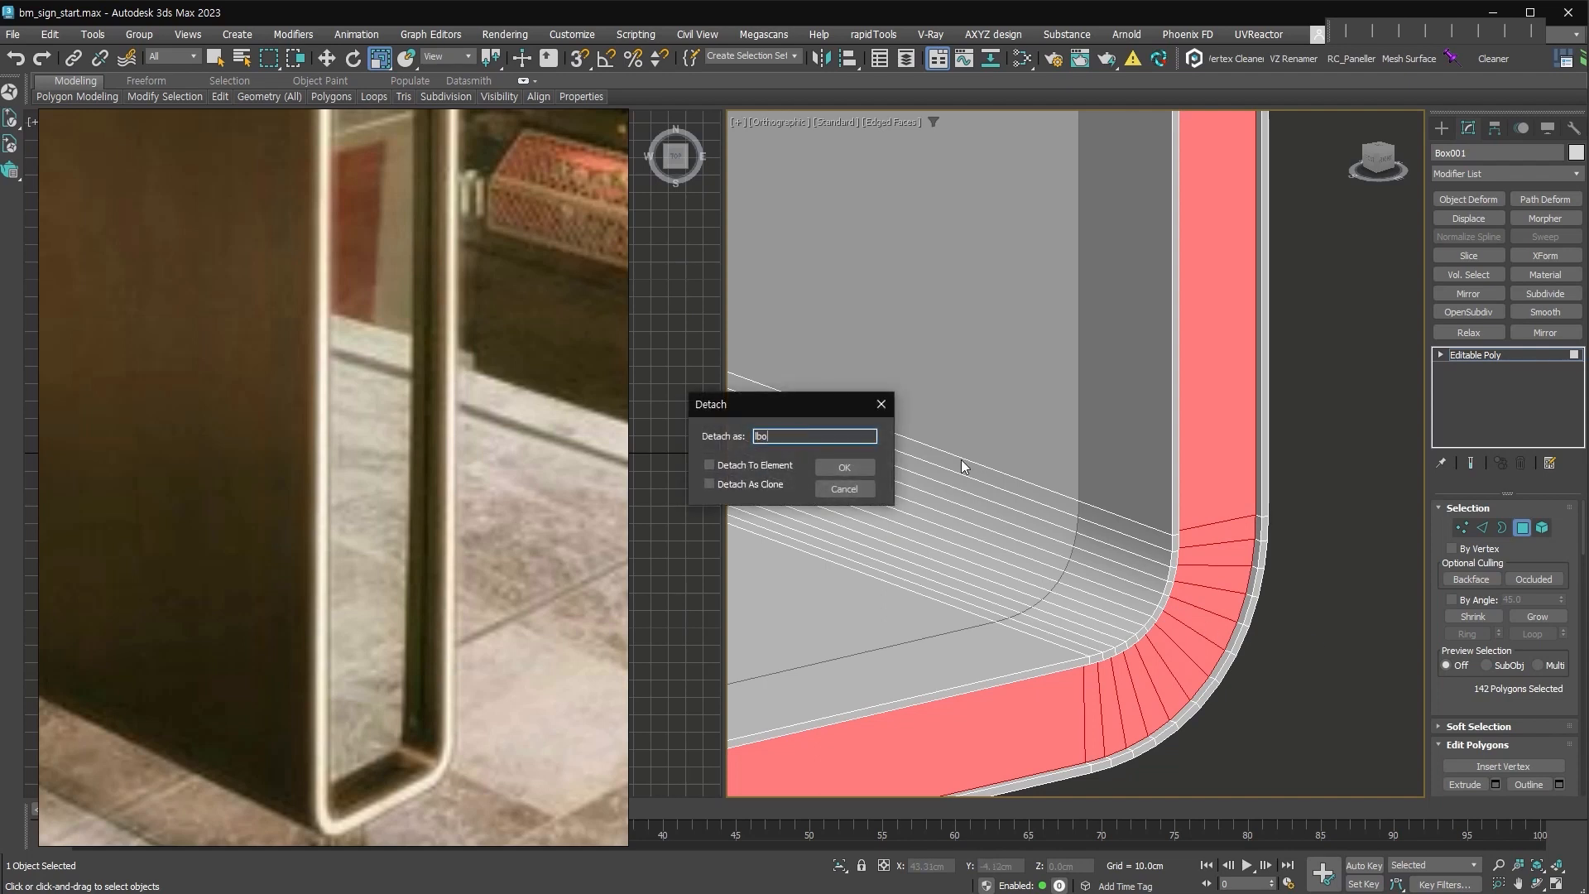
key(Return)
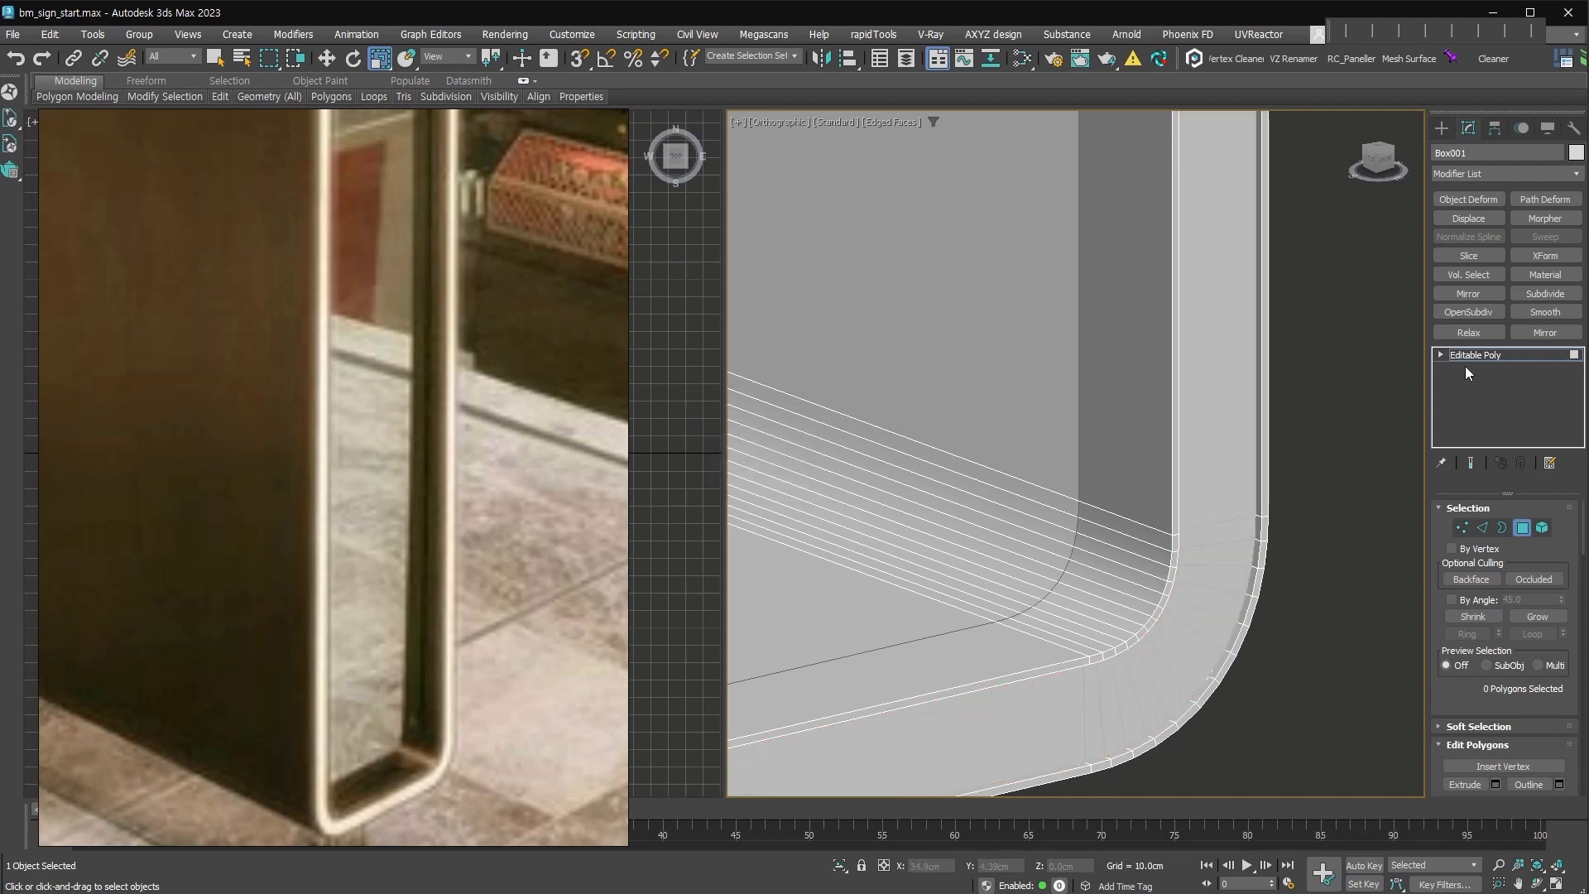
click(1464, 357)
click(1220, 557)
Switch to a see-through wireframe view and add a Shell modifier to lbox with inner amount 1.59 cm and outer amount 0.
scroll(1358, 609, down, 2)
scroll(1358, 609, down, 2)
middle_drag(1359, 608, 1332, 605)
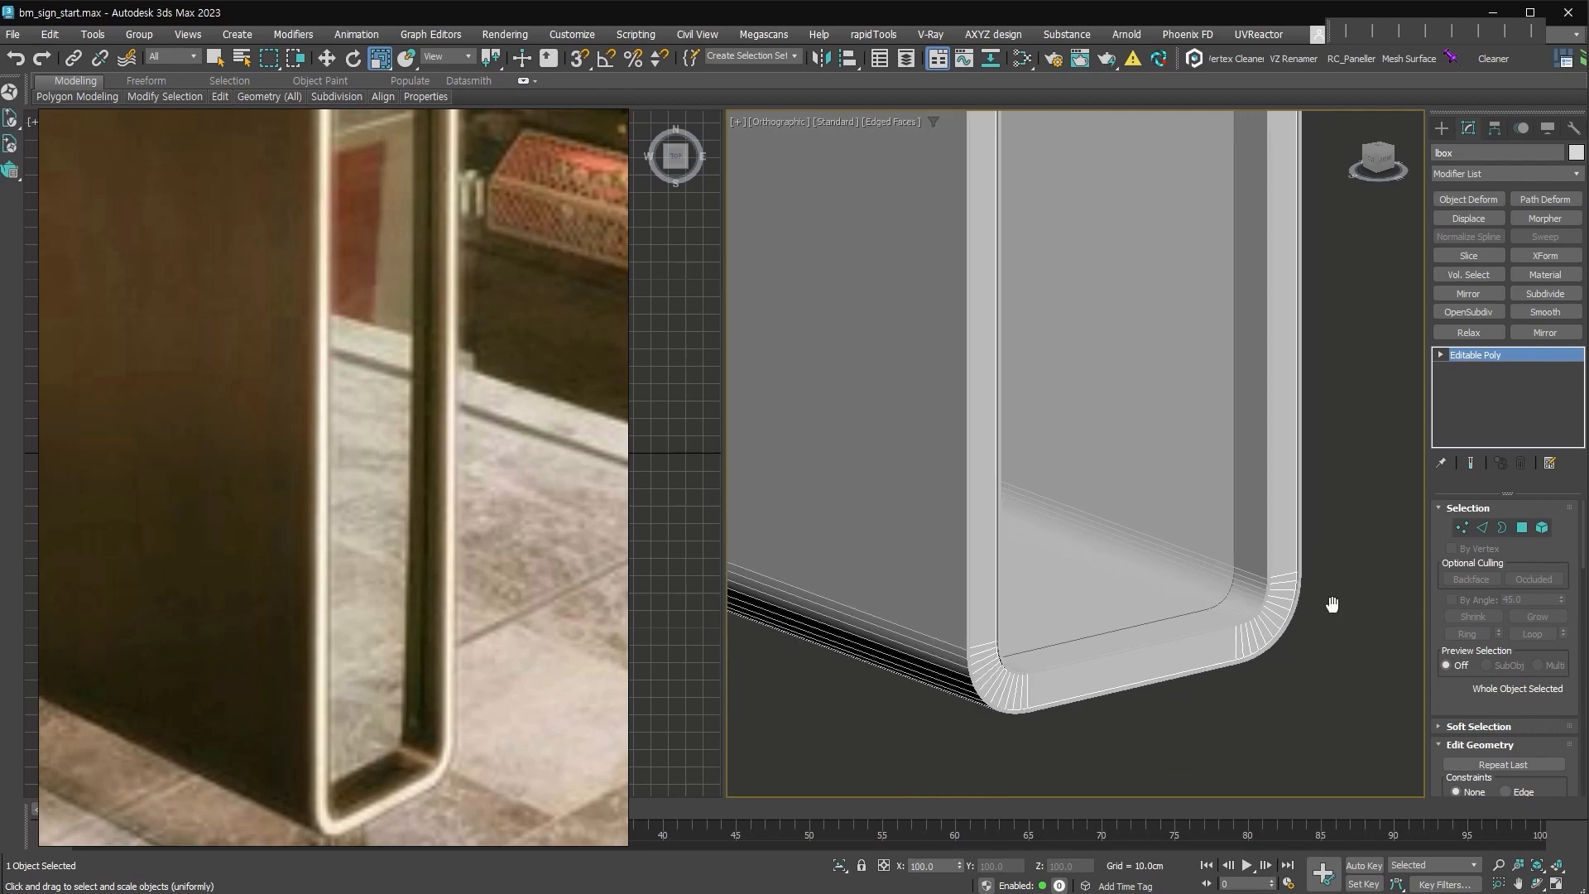
key(F3)
scroll(1103, 549, up, 1)
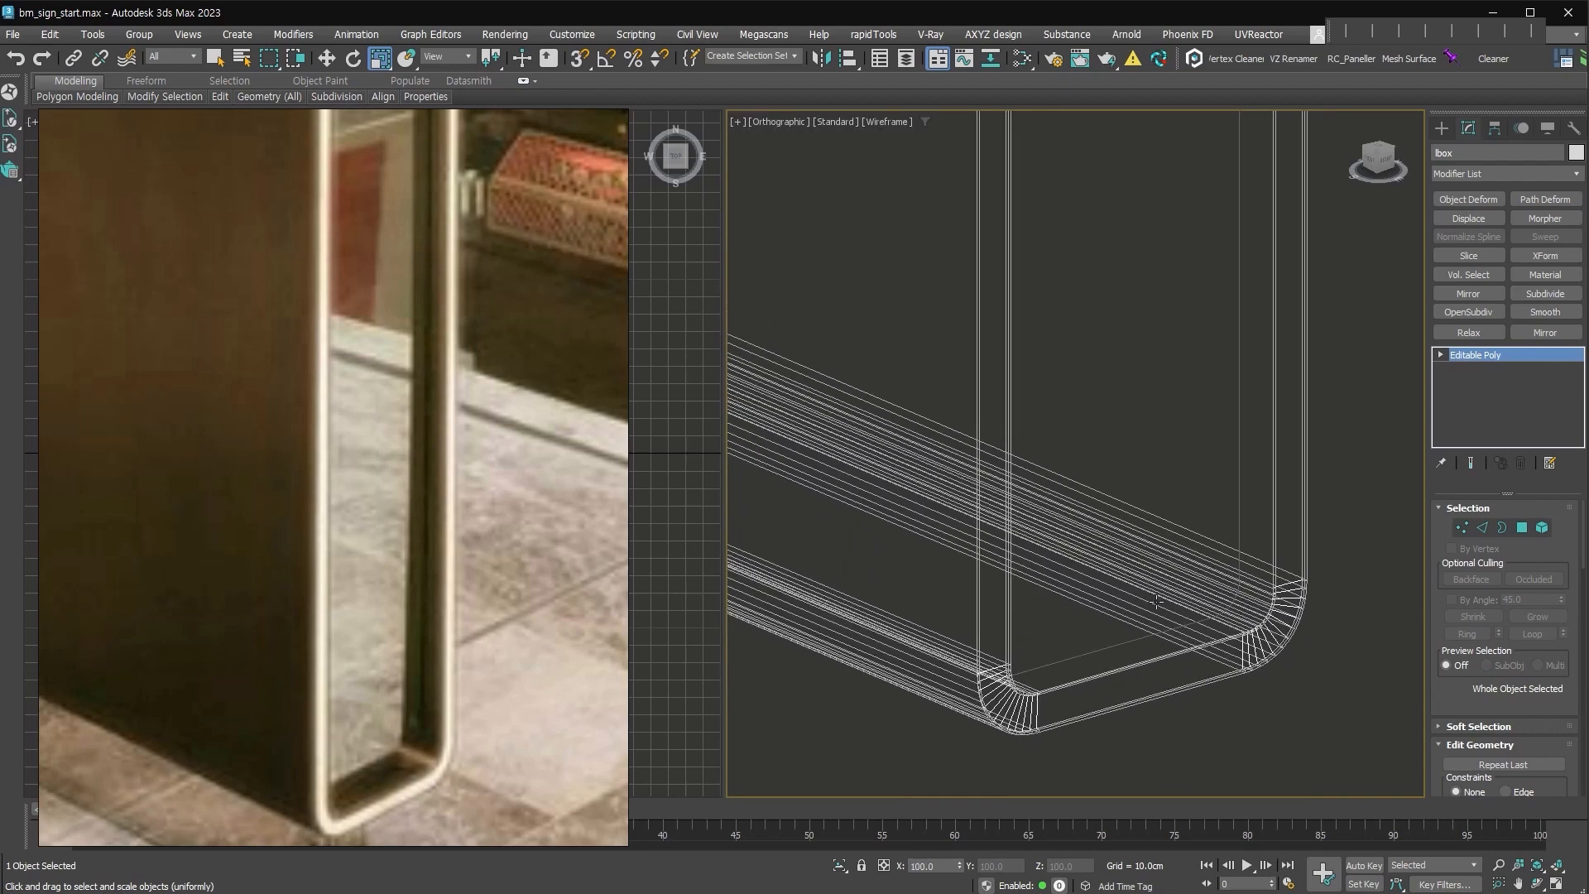
key(alt+x)
key(shift+s)
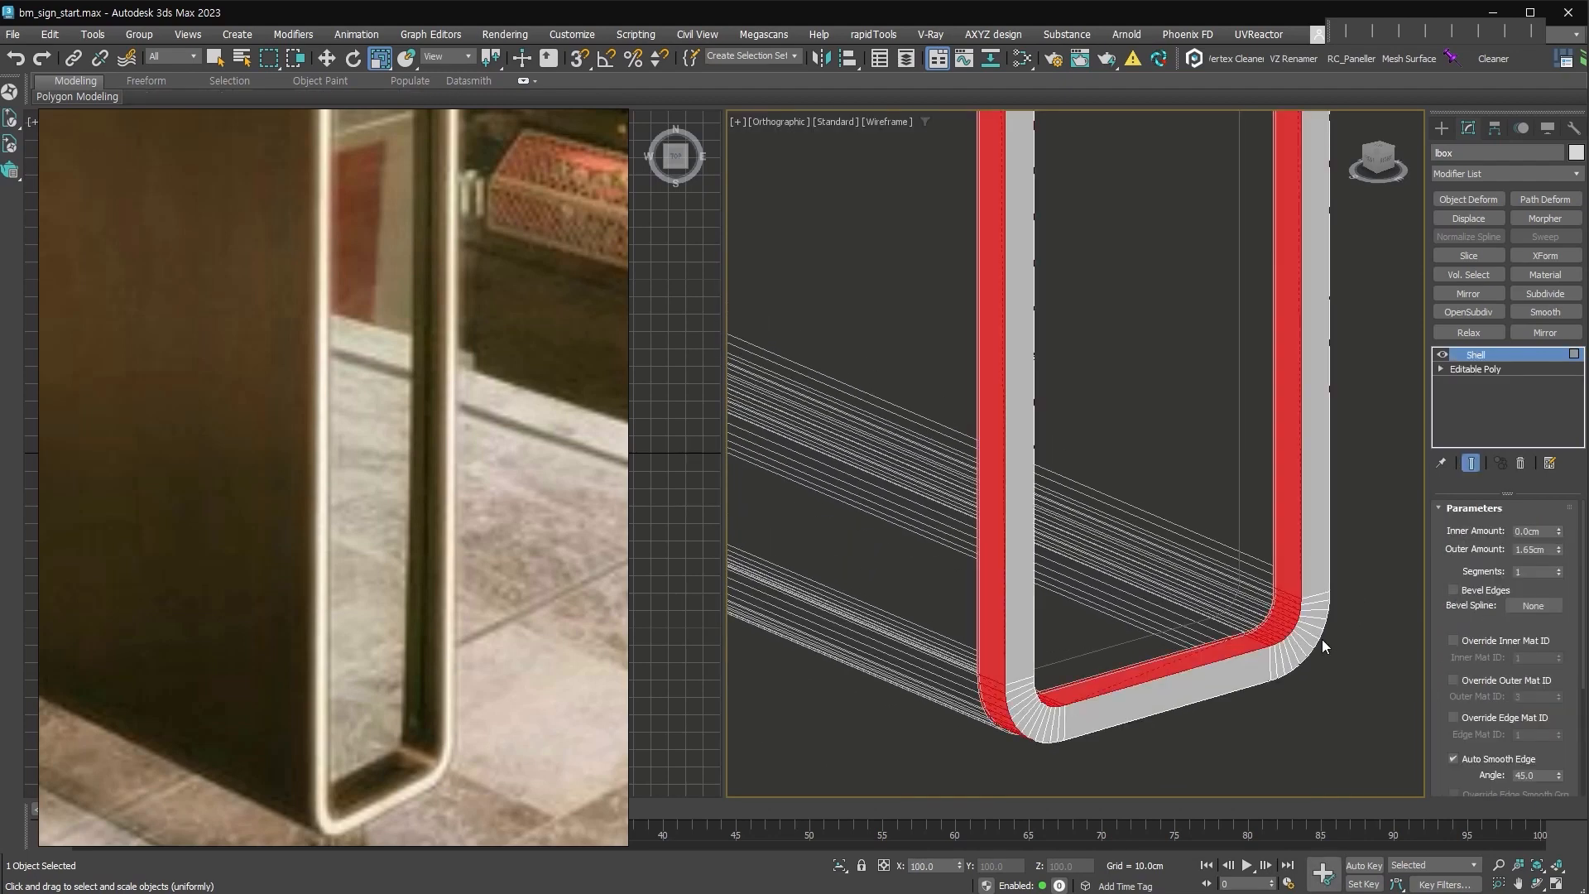
right_click(1560, 551)
drag(1560, 532, 1545, 560)
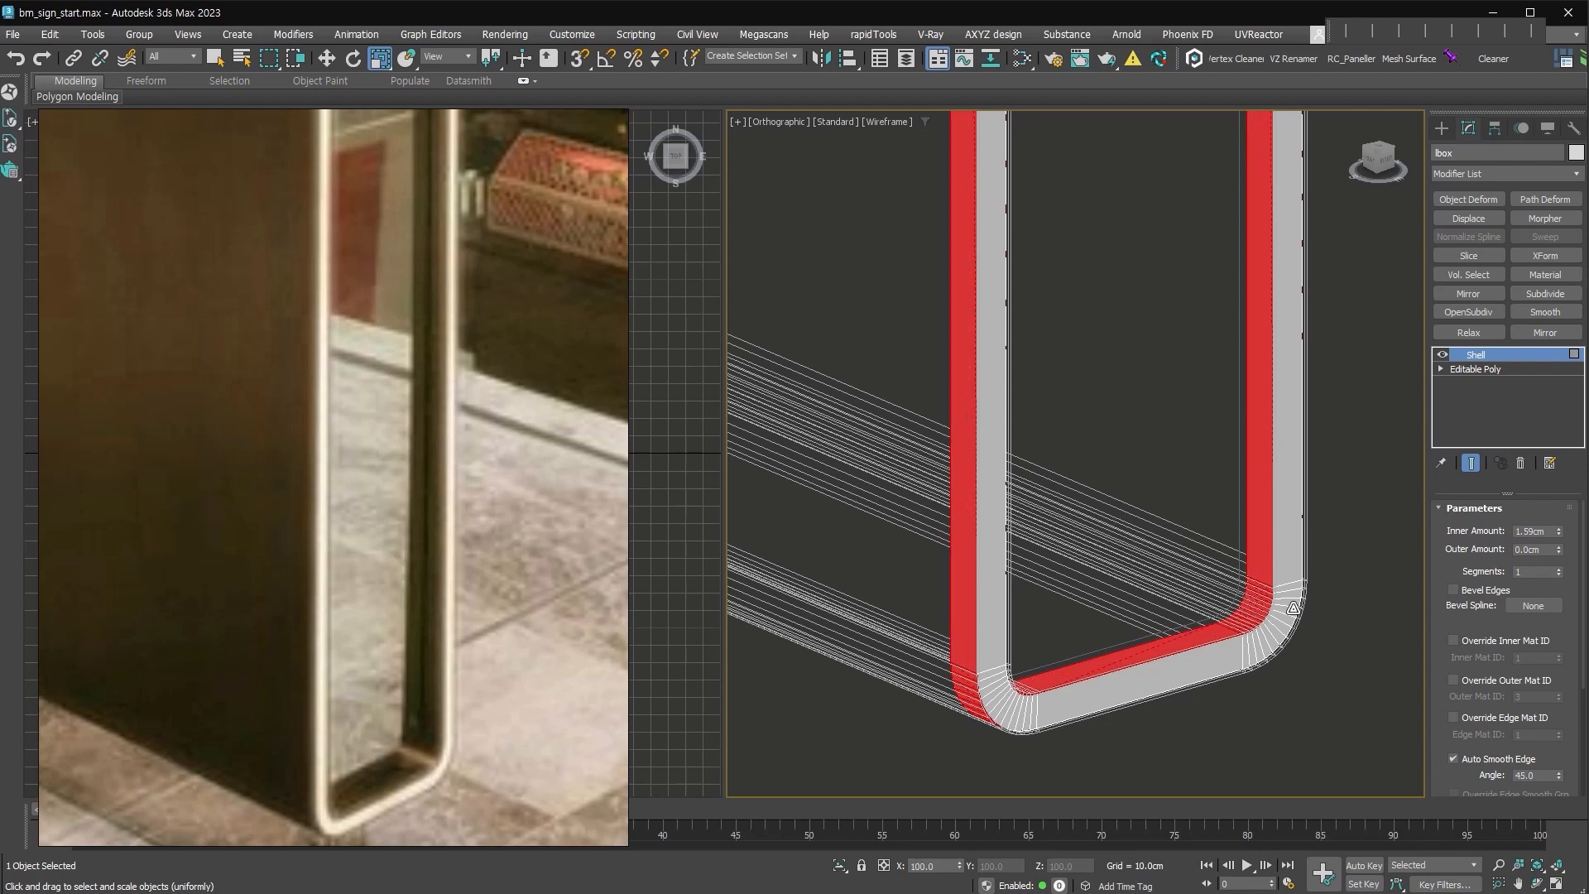
Replace Select Edges with Select Inner Faces in the lbox Shell modifier and collapse it to Editable Poly.
drag(1442, 752, 1443, 572)
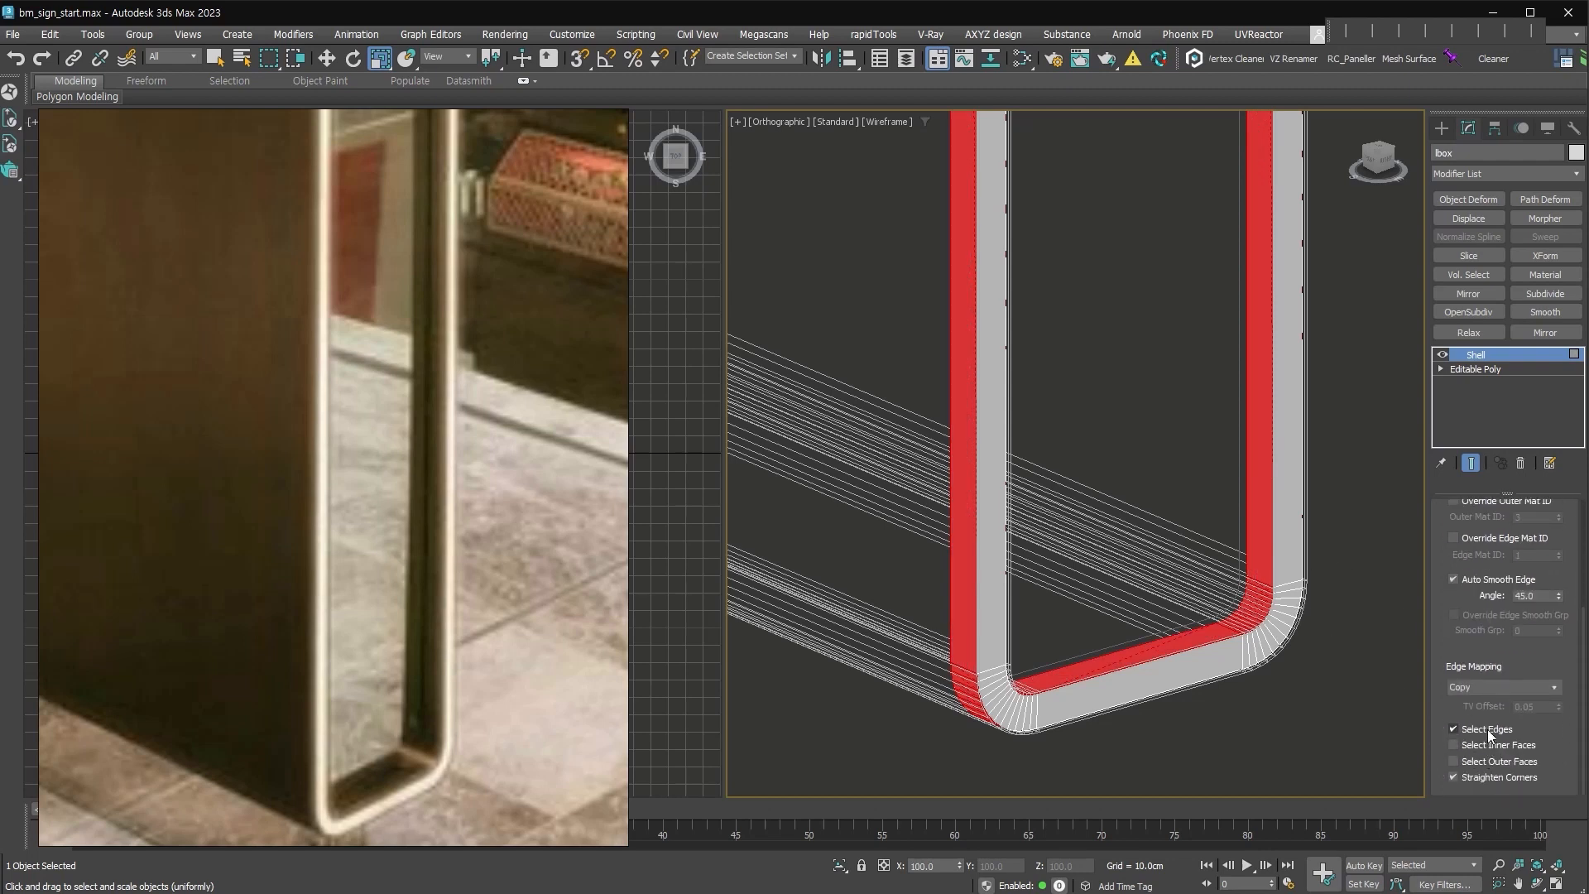
click(1488, 731)
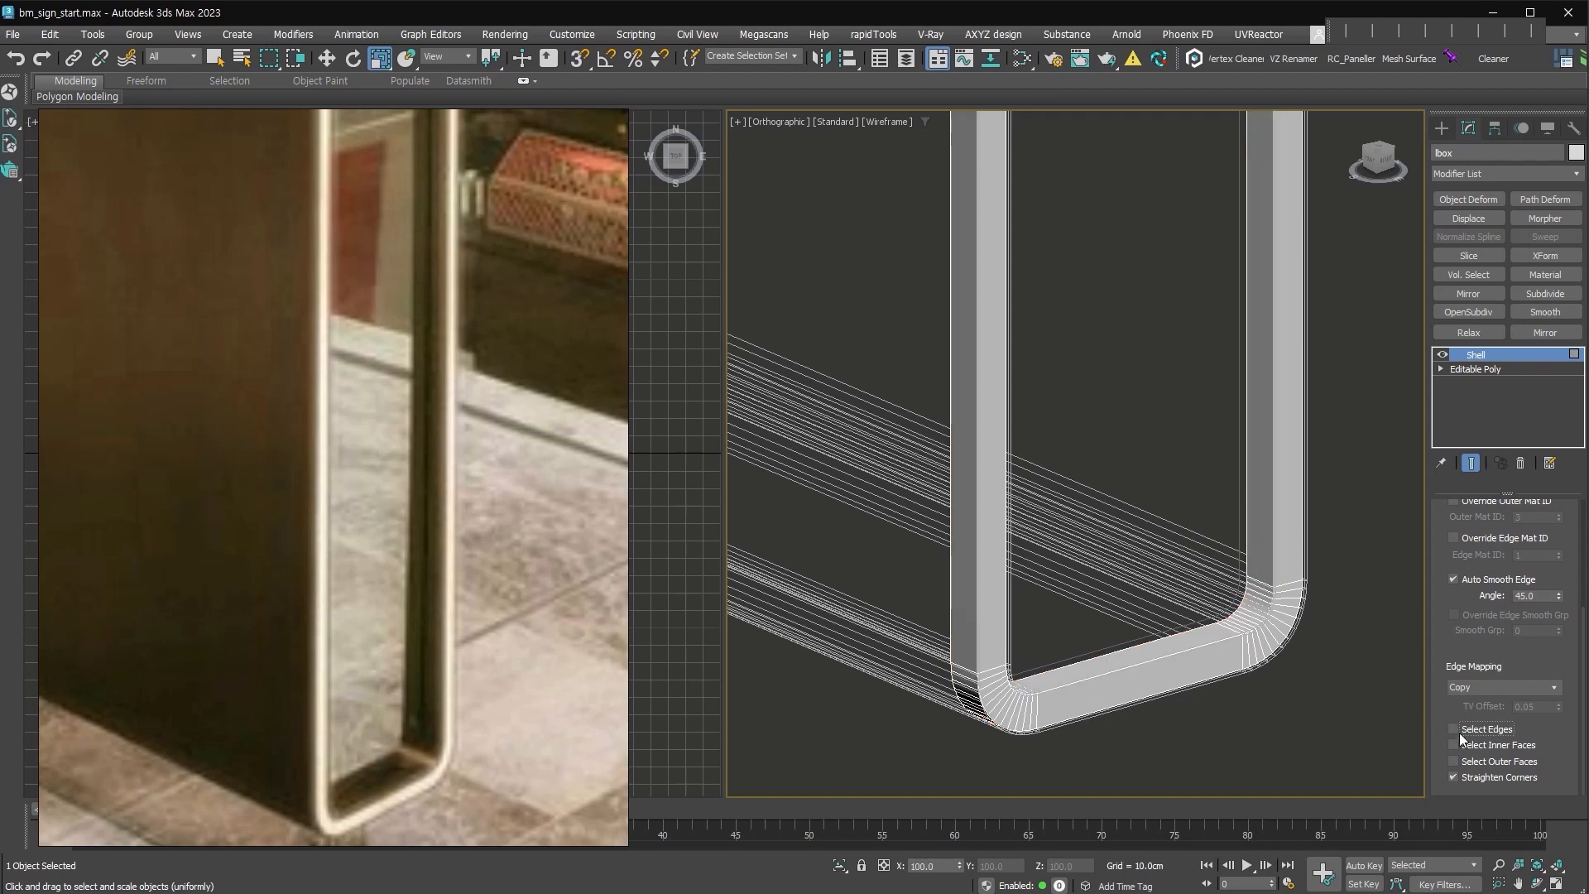
click(1494, 745)
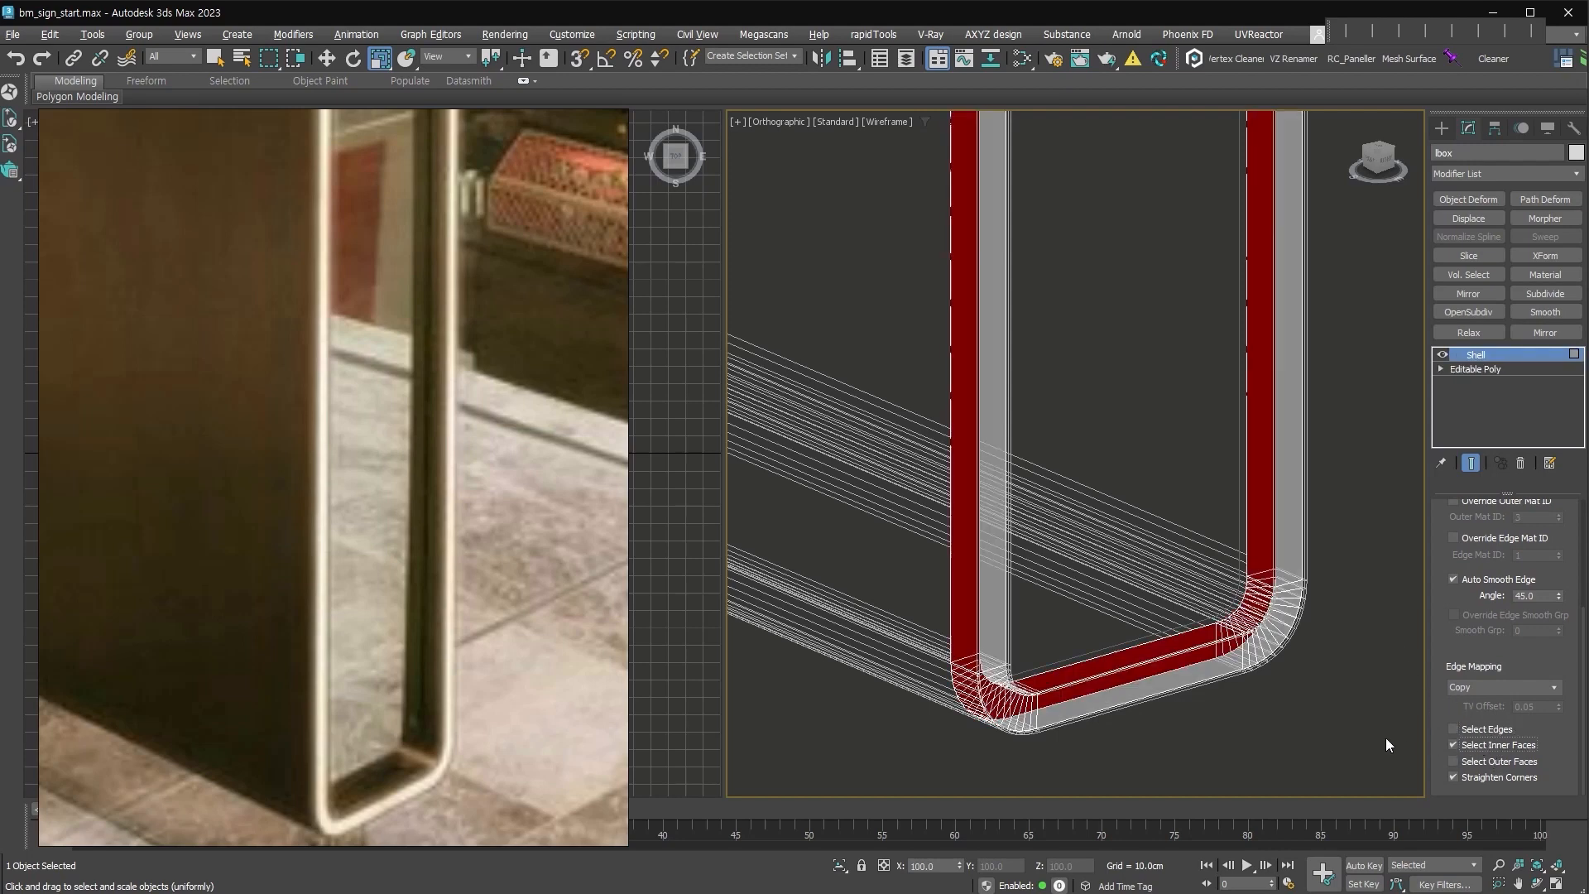
alt+middle_drag(1309, 680, 932, 583)
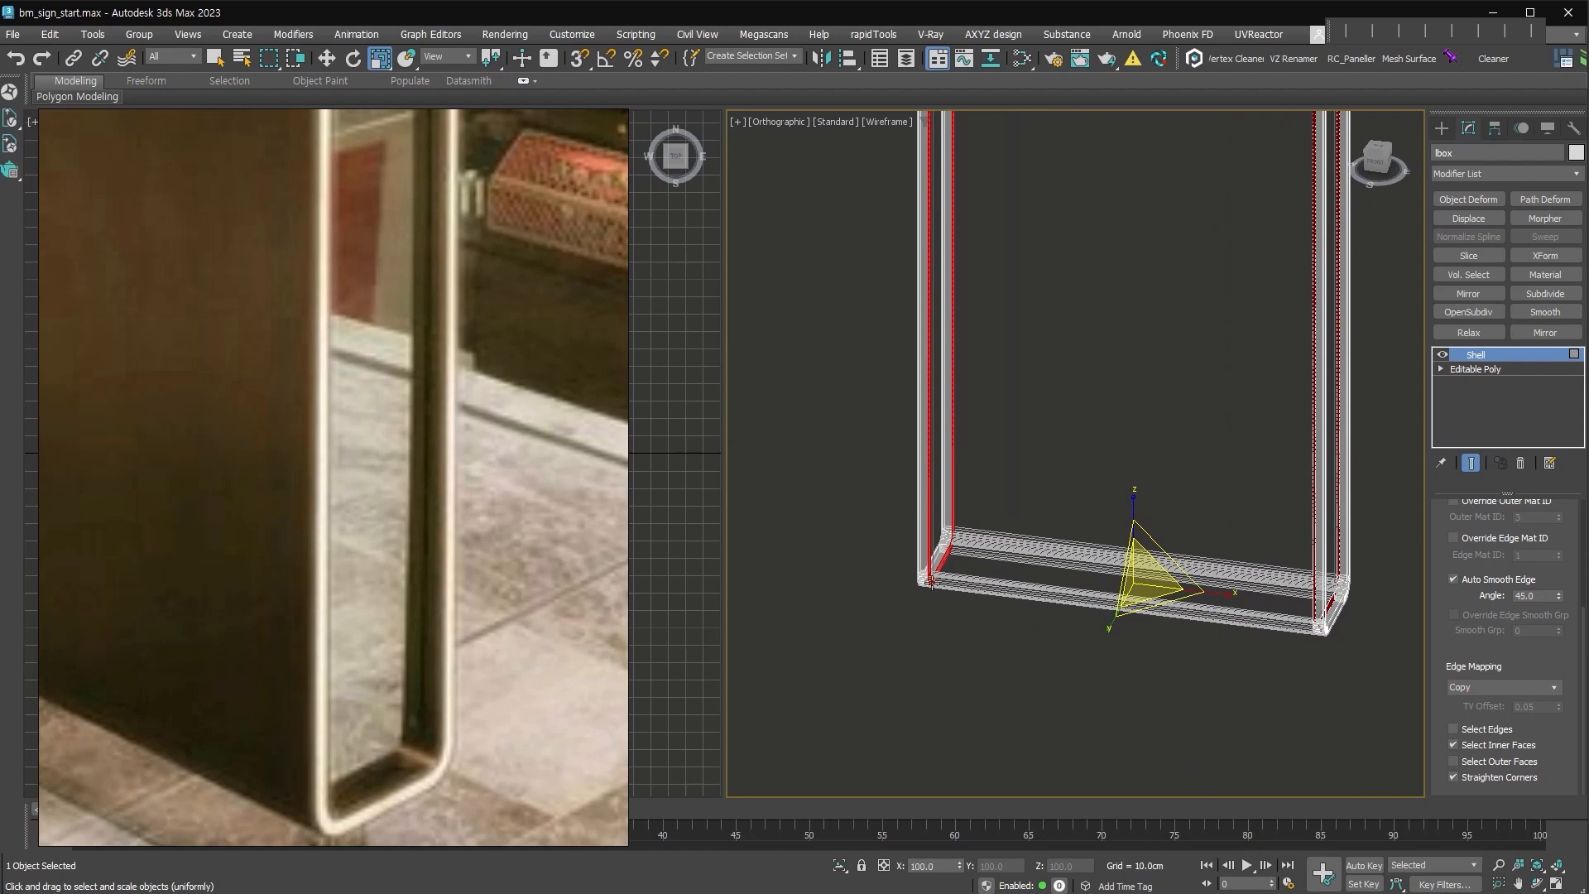
alt+middle_drag(1172, 623, 1297, 651)
scroll(1297, 652, up, 2)
key(ctrl+e)
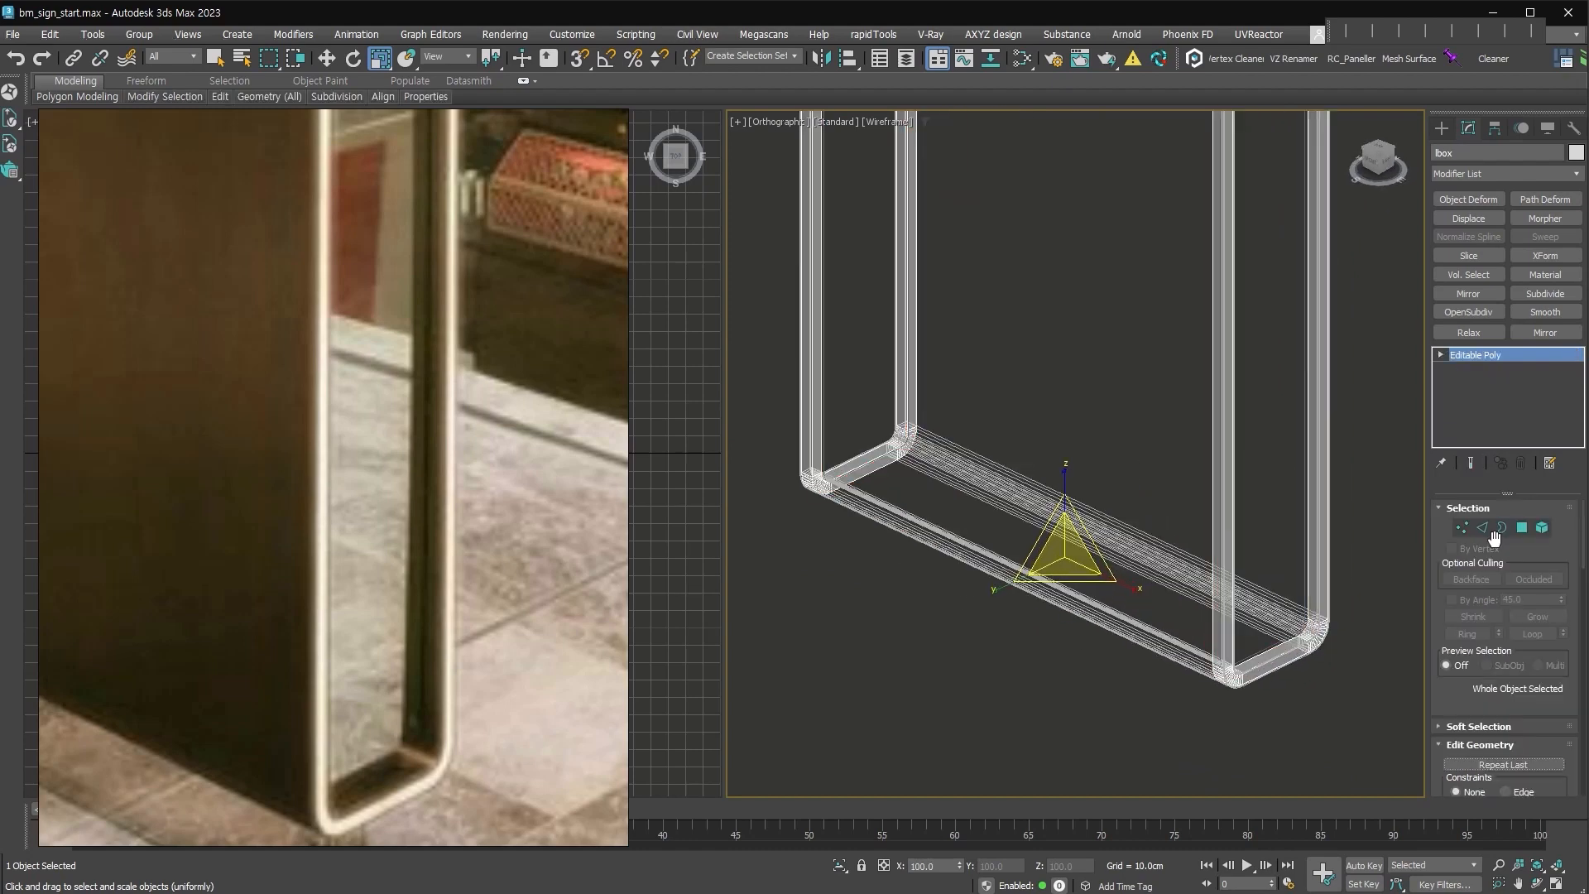
Add an Edit Poly modifier to lbox and inset its inner-face polygons into a narrower central strip, with the selection locked.
click(1522, 528)
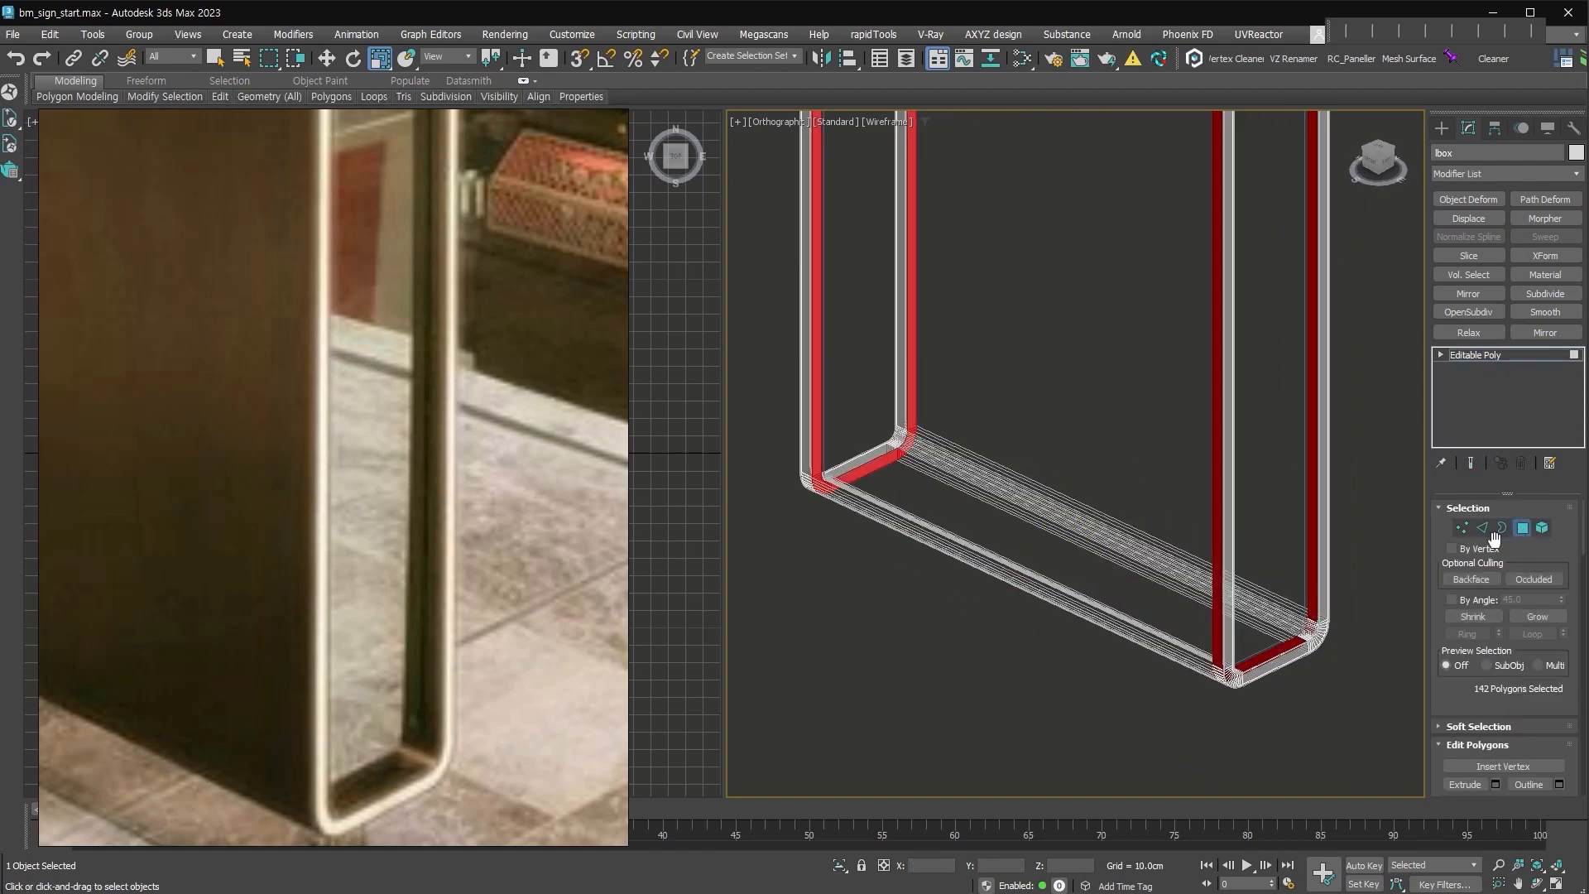
scroll(1267, 650, up, 1)
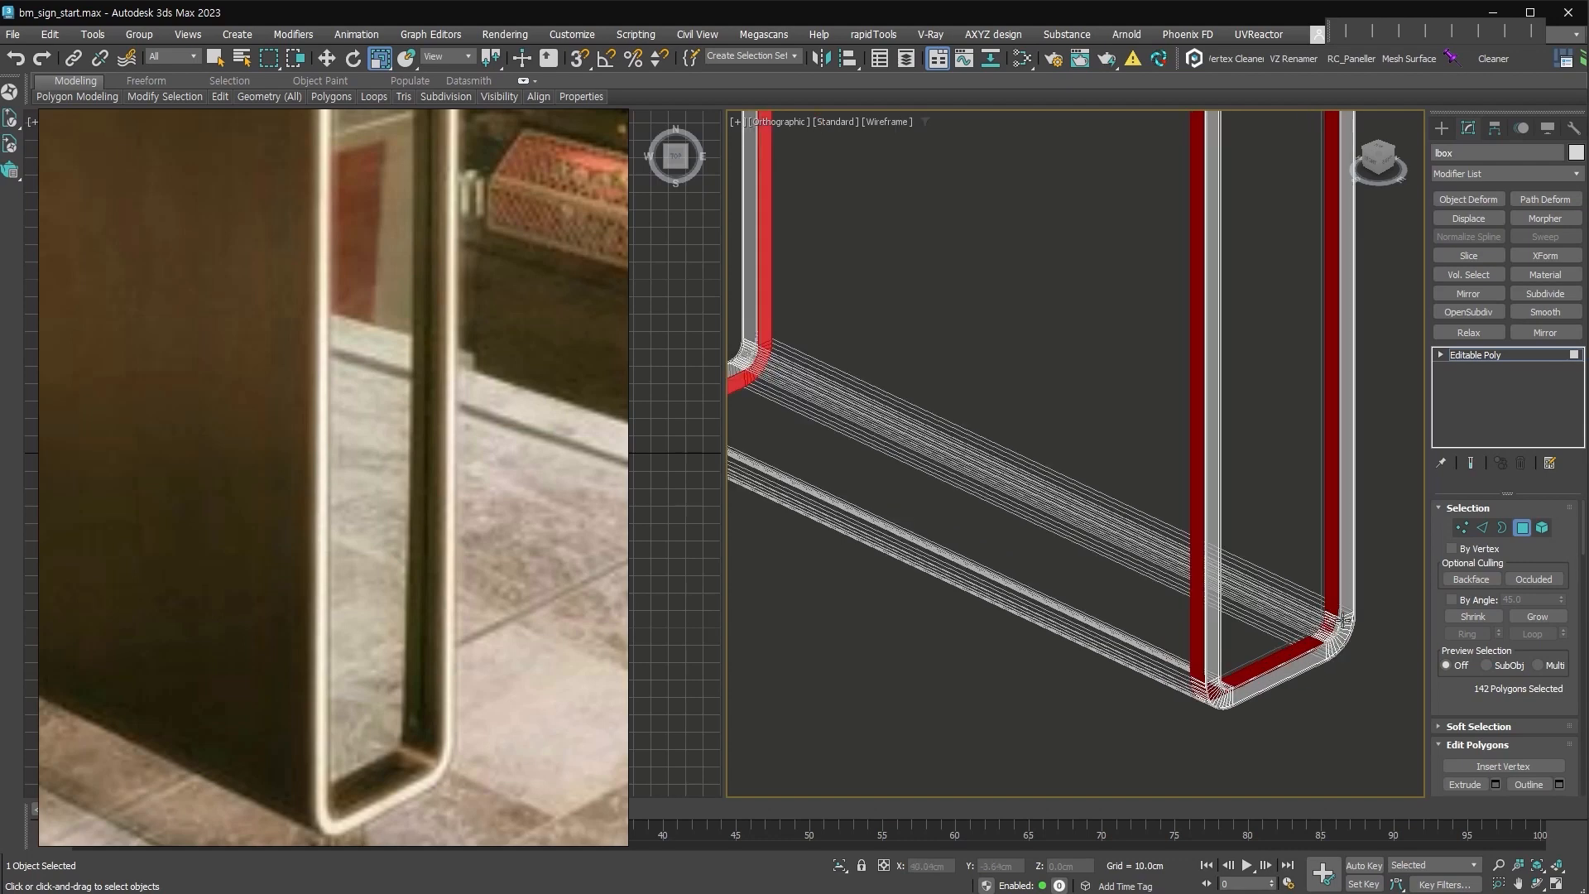
scroll(1217, 659, up, 2)
key(4)
key(alt+e)
click(1522, 639)
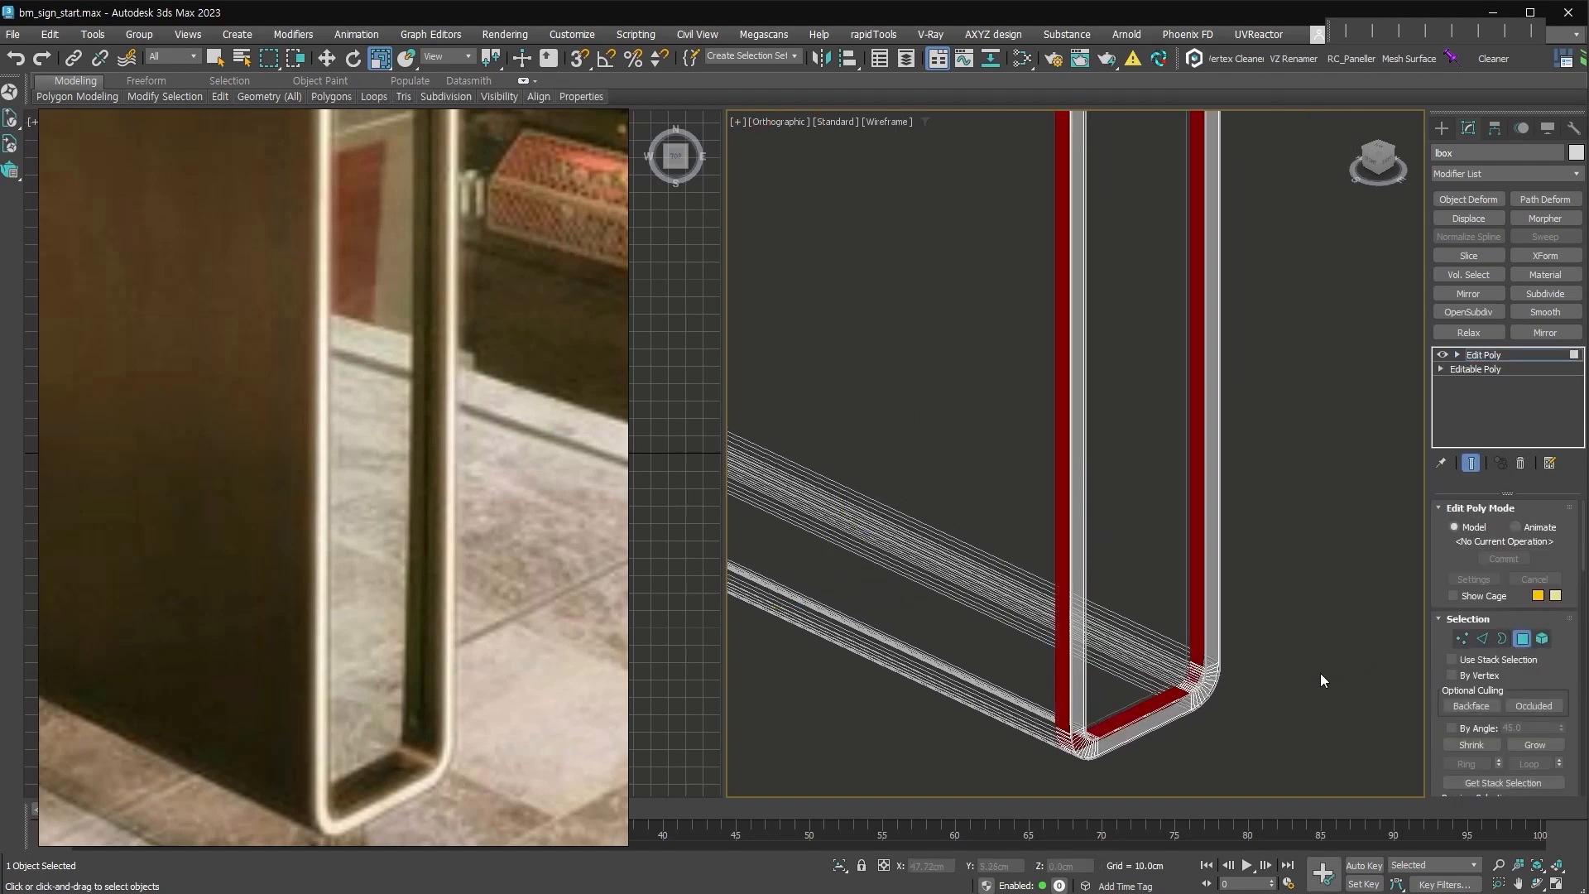
scroll(1319, 673, up, 3)
right_click(1175, 582)
click(1156, 672)
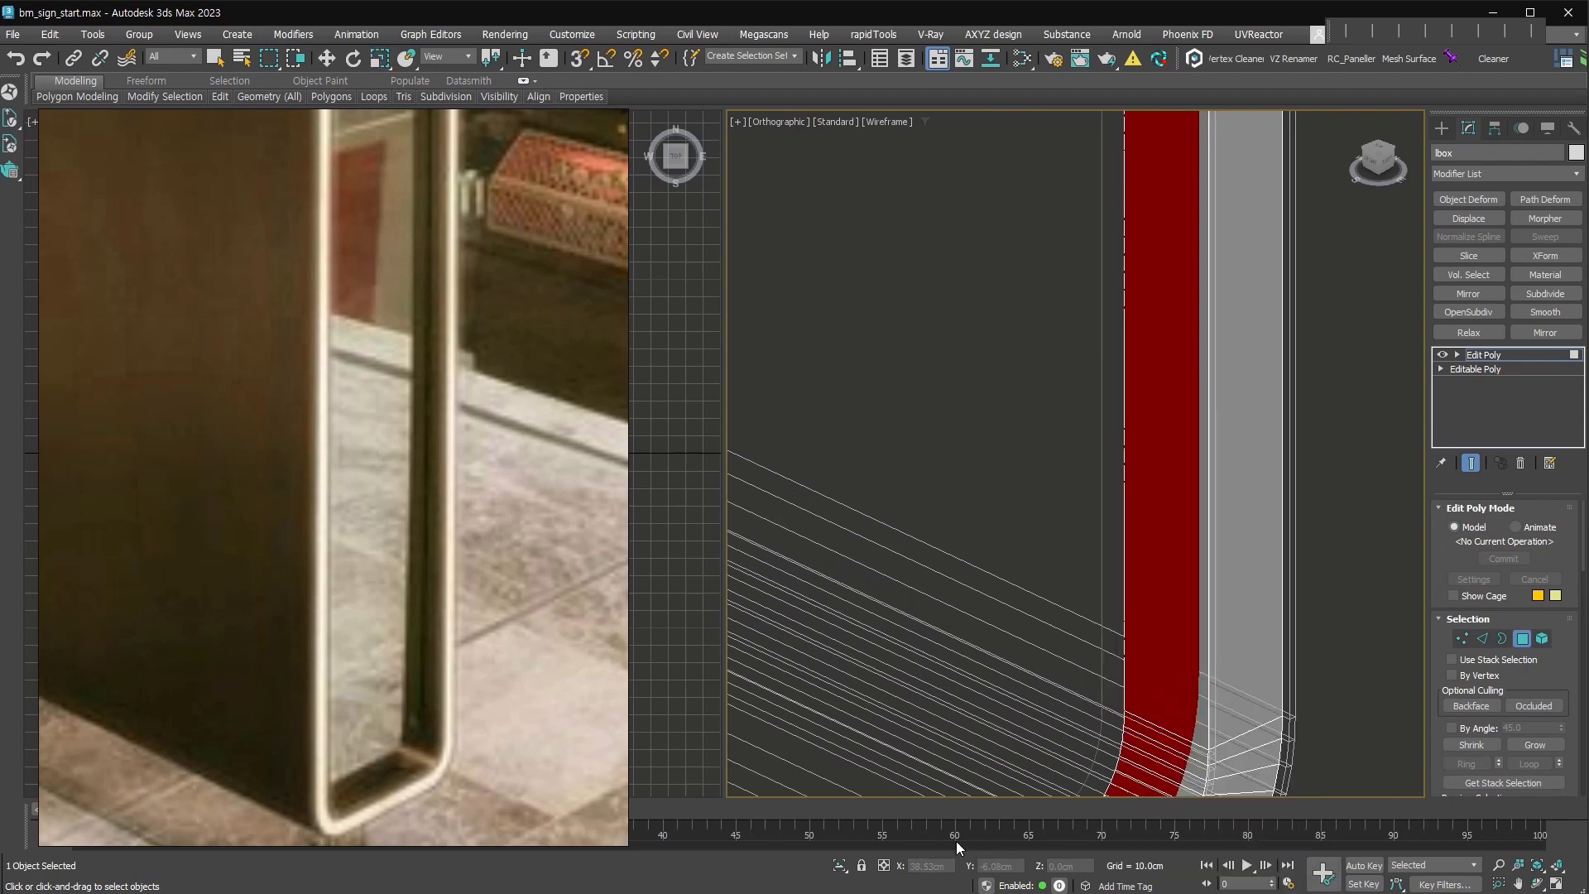
click(863, 868)
drag(1369, 564, 1358, 583)
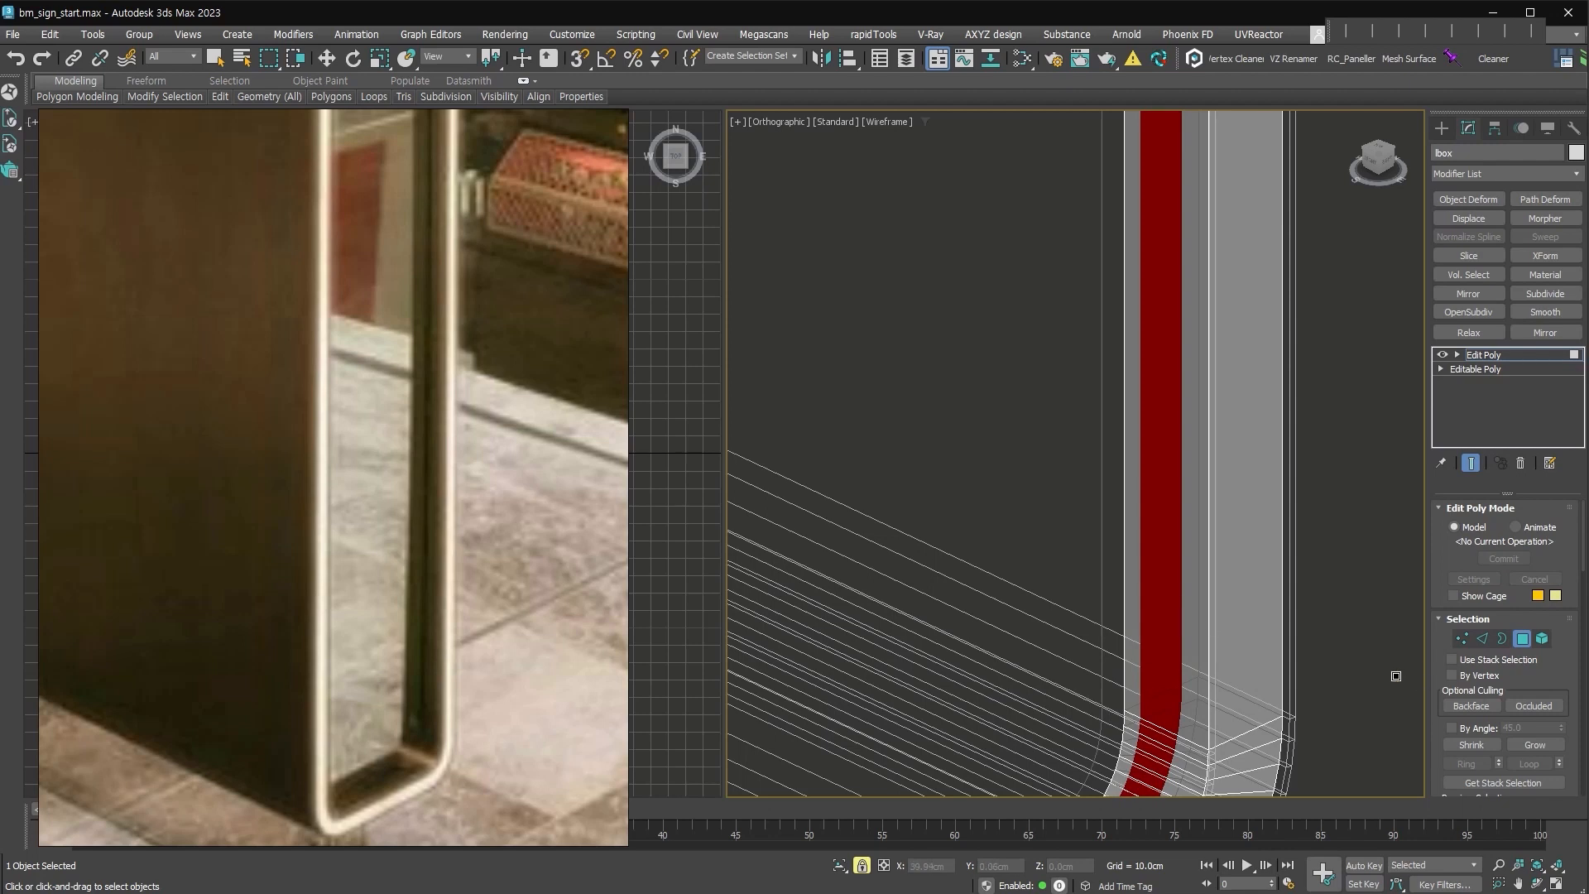
Detach the narrow inset strip from lbox as a separate object named mesh_light.
key(alt+d)
text(mesh_li)
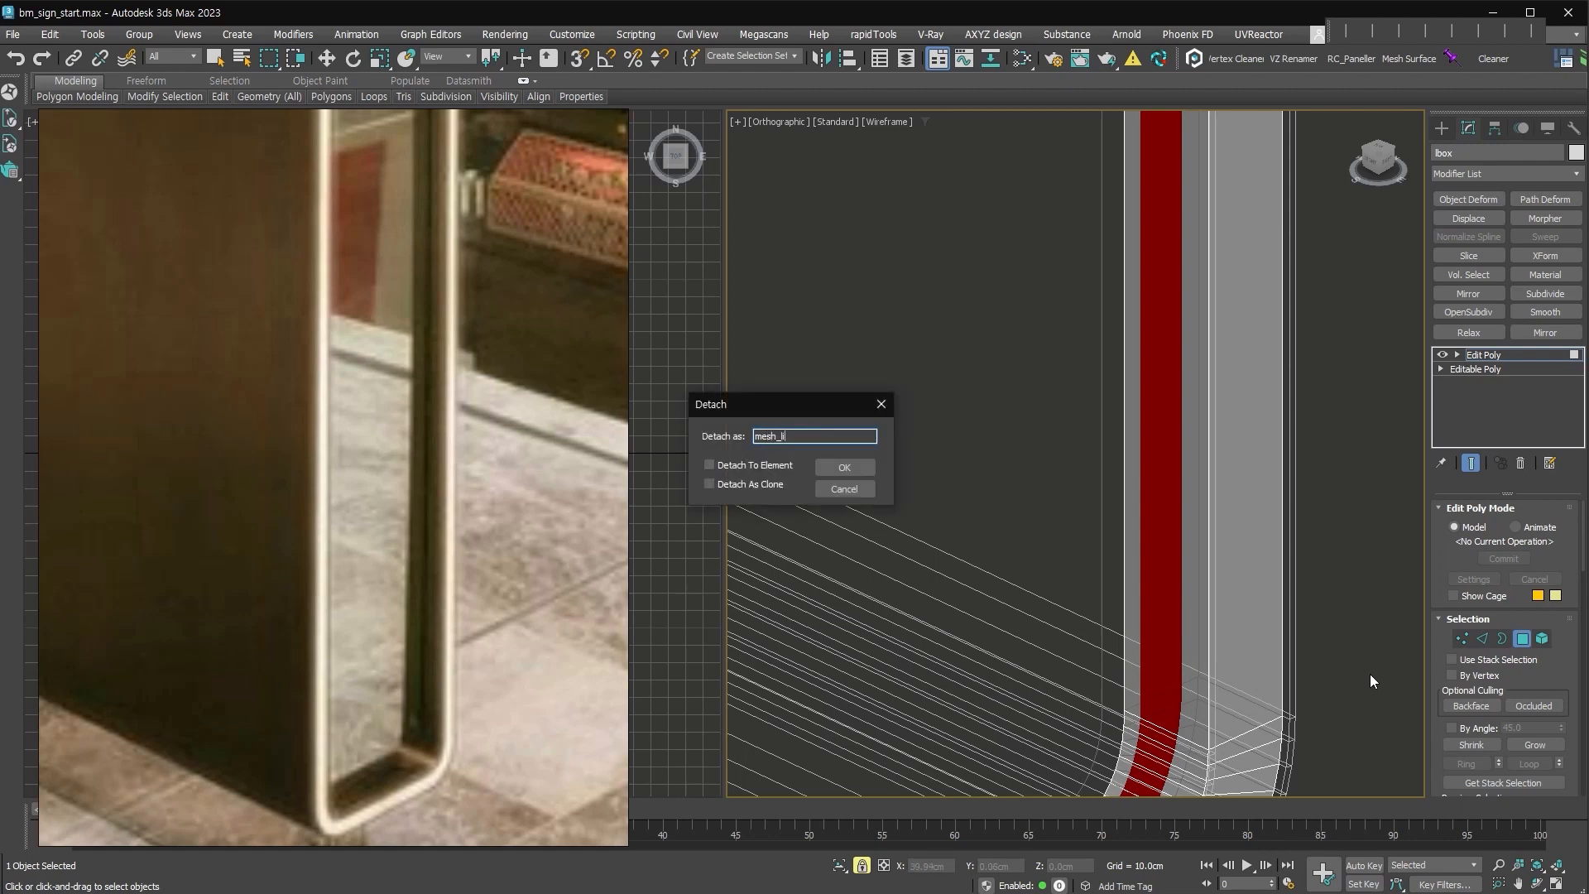
text(ght)
key(Return)
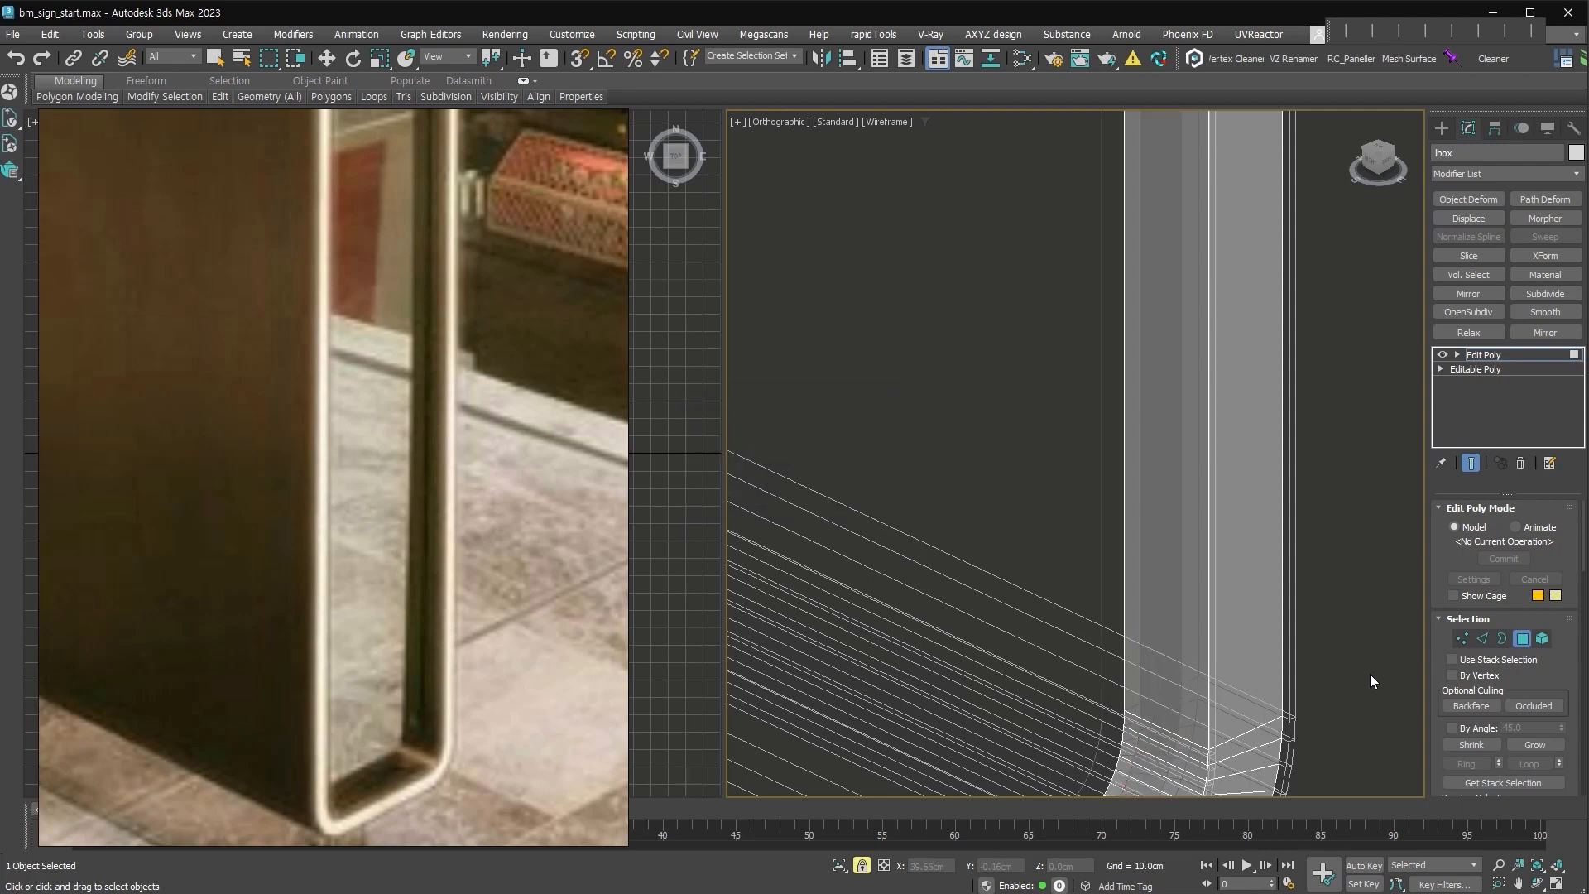
Delete the Edit Poly modifier from lbox to restore its full inner faces, and unlock the selection.
scroll(1138, 542, up, 2)
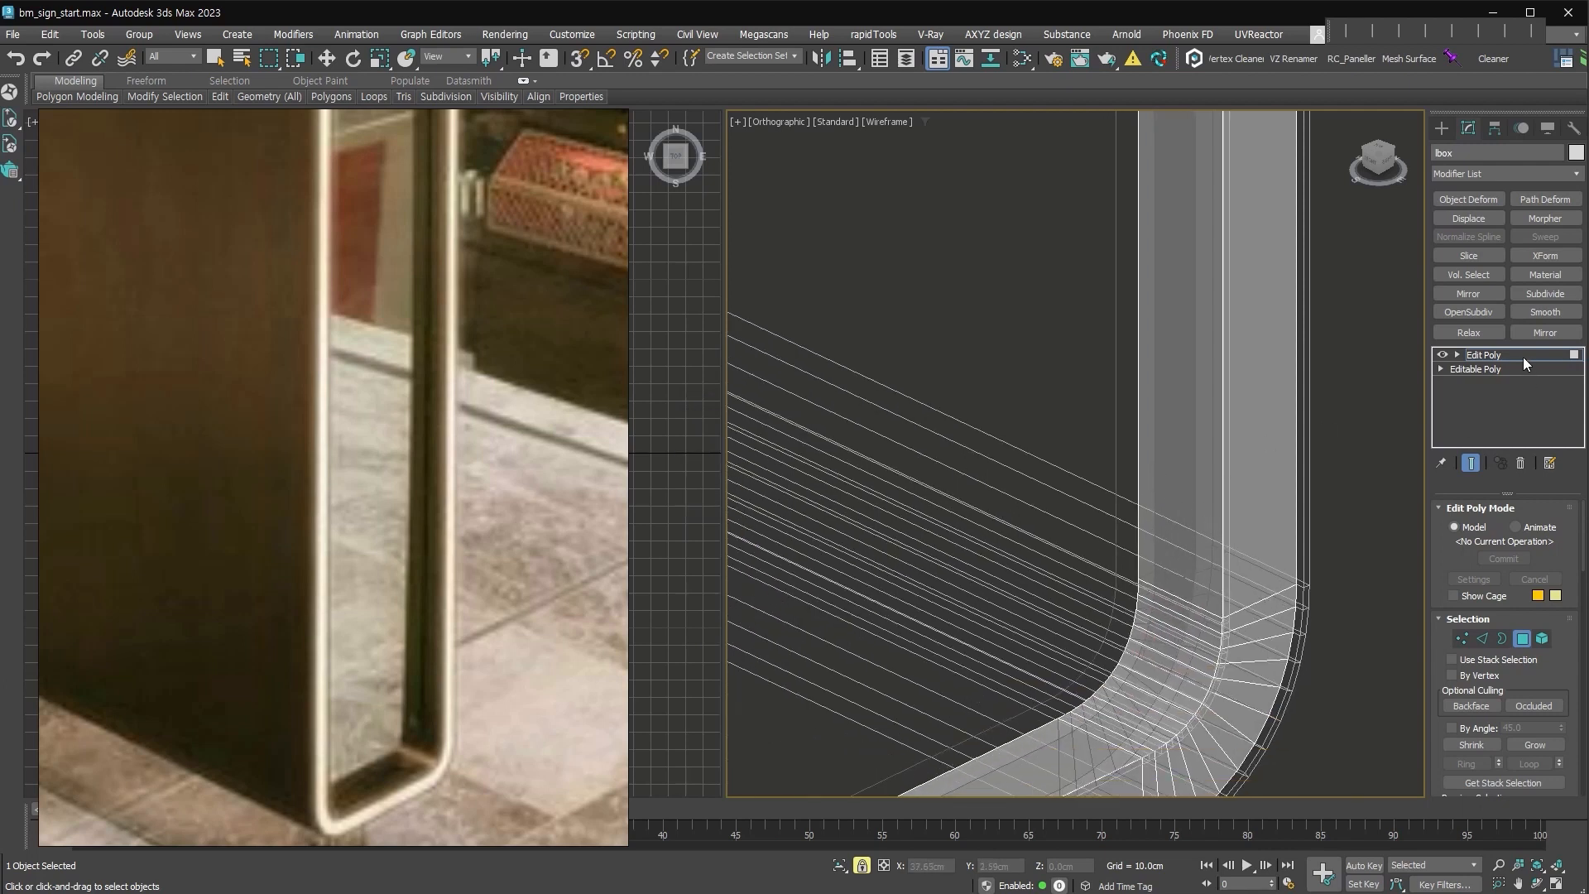
click(1521, 462)
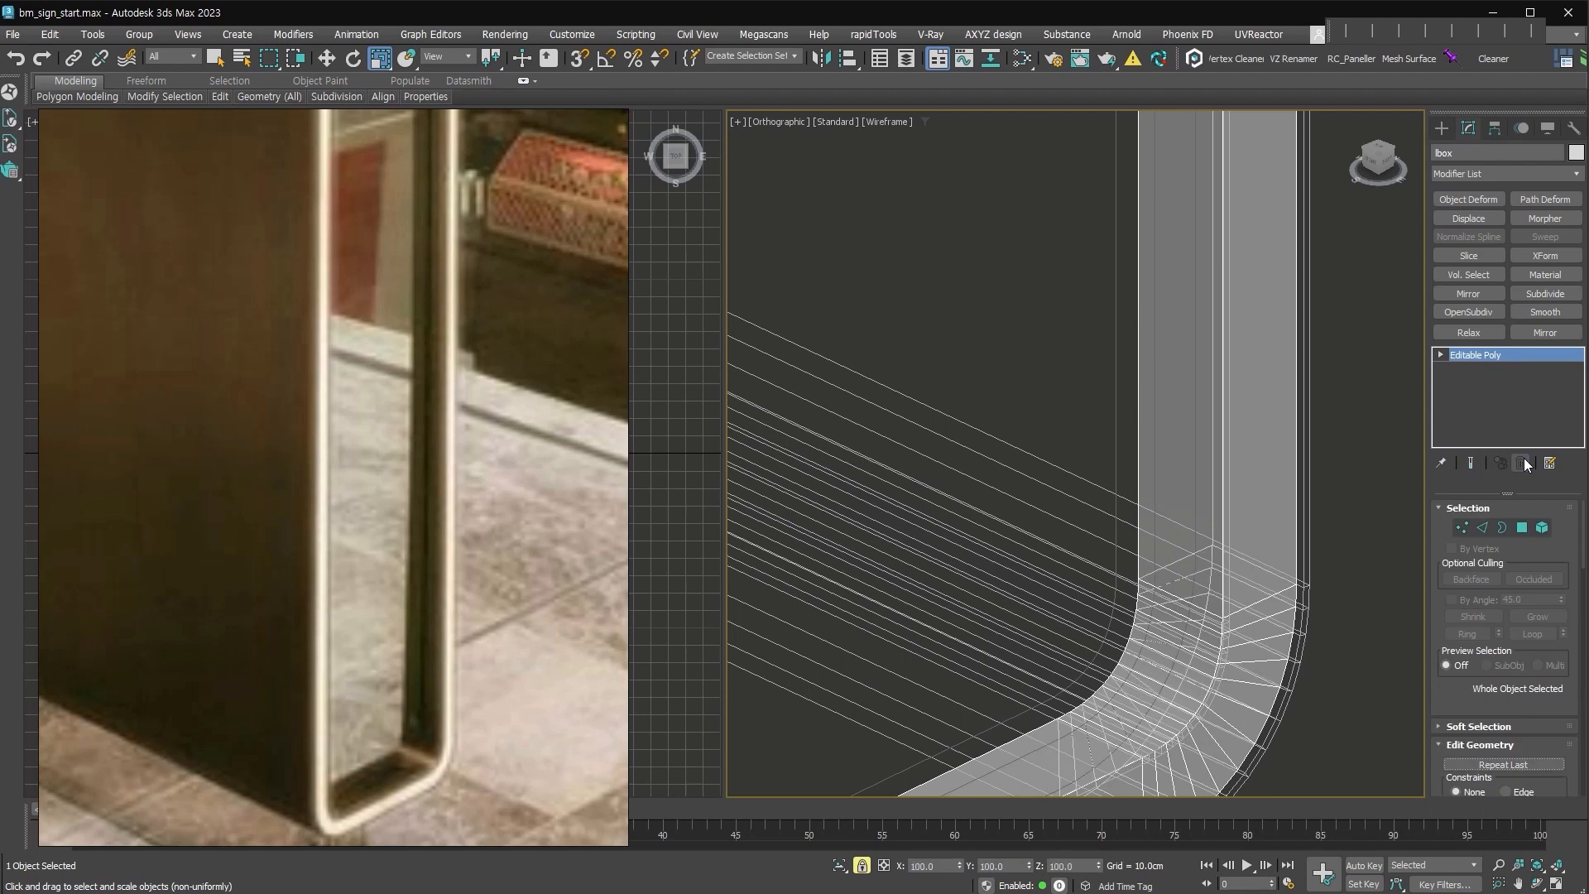
right_click(1348, 560)
right_click(1348, 340)
click(862, 866)
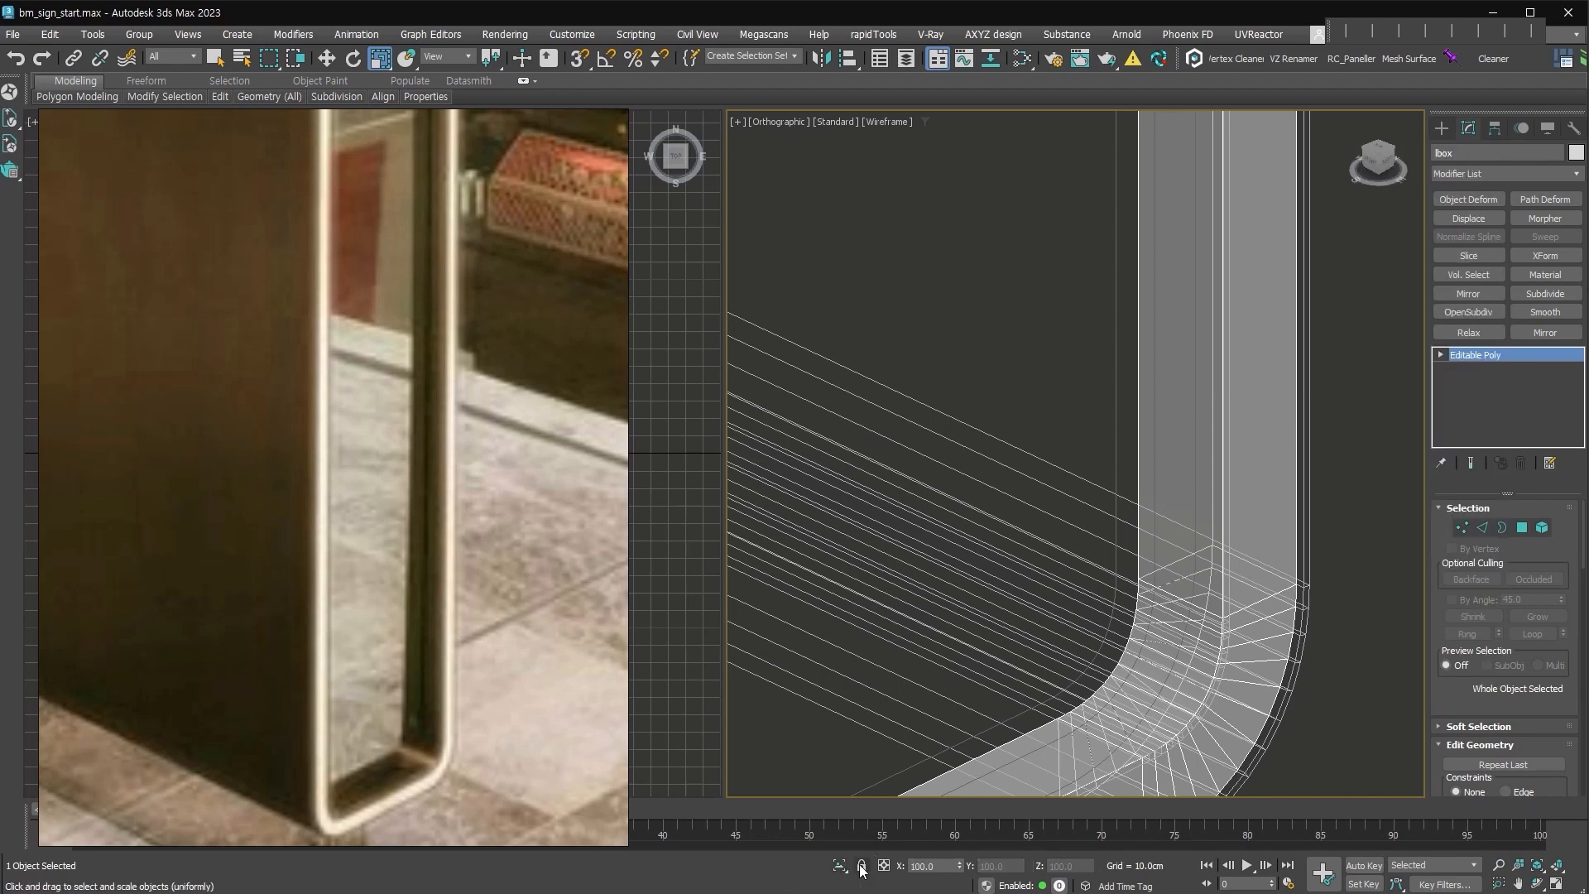
Select mesh_light and flip all its polygons so they face outward.
click(1192, 452)
scroll(1187, 484, down, 3)
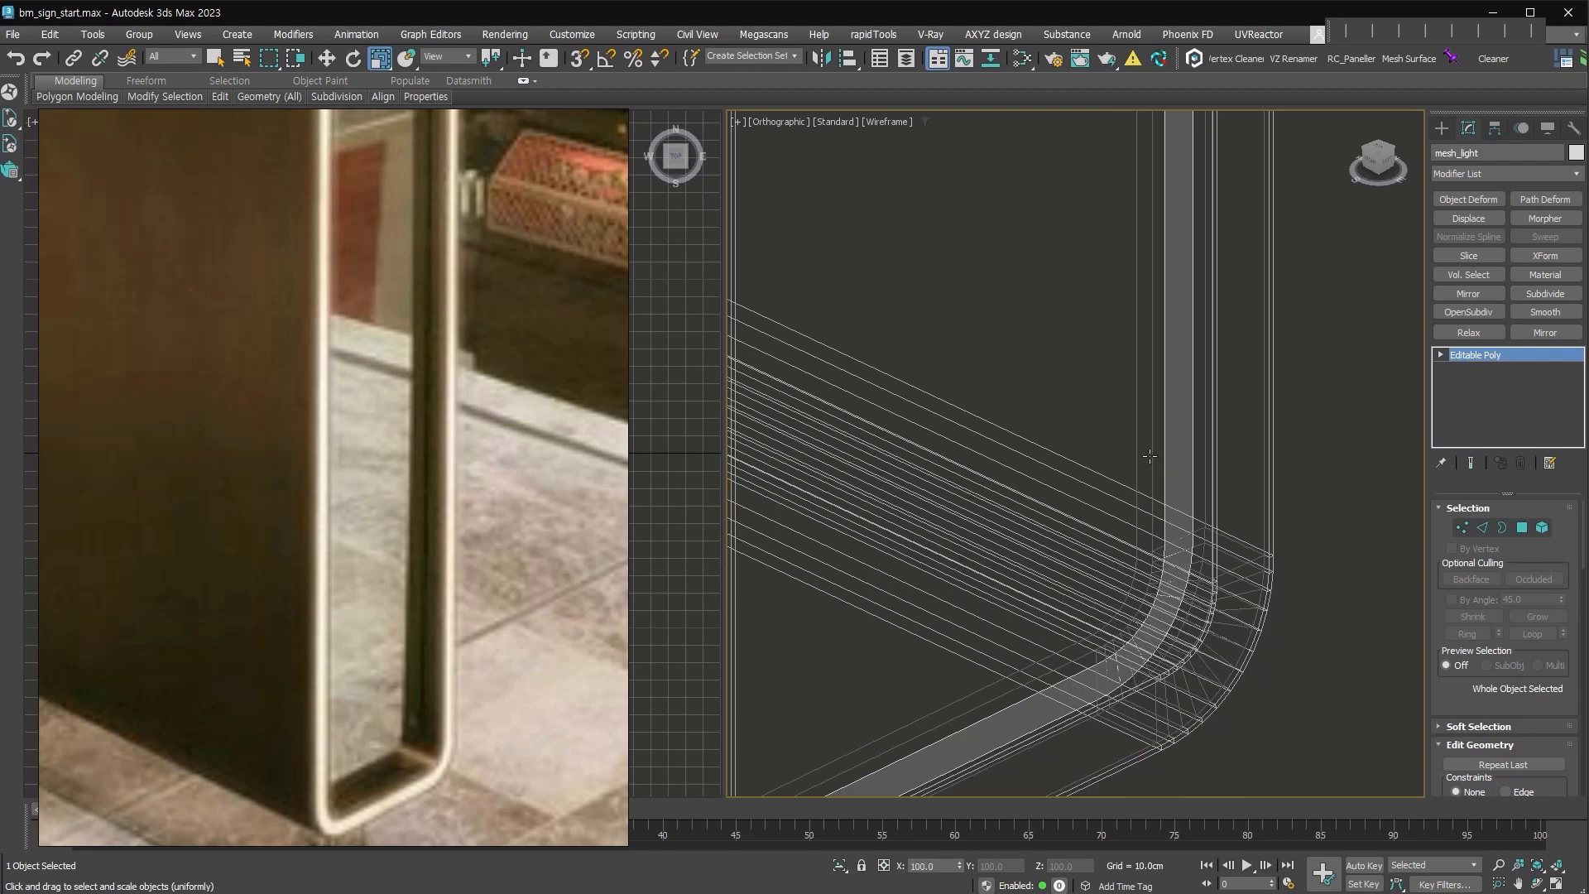
click(1524, 527)
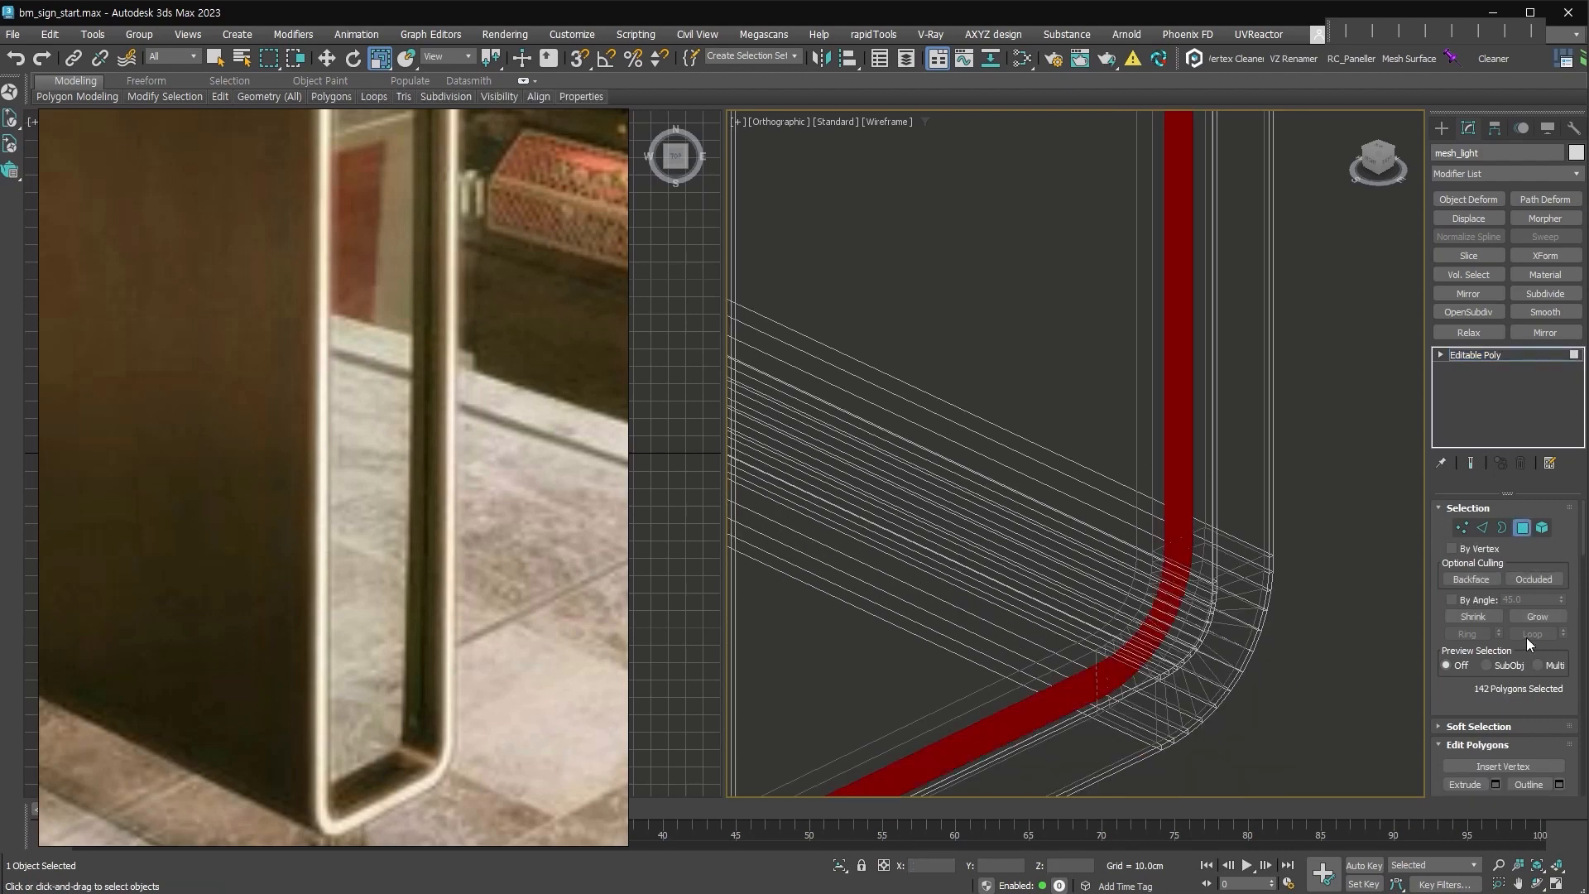
scroll(1492, 727, down, 3)
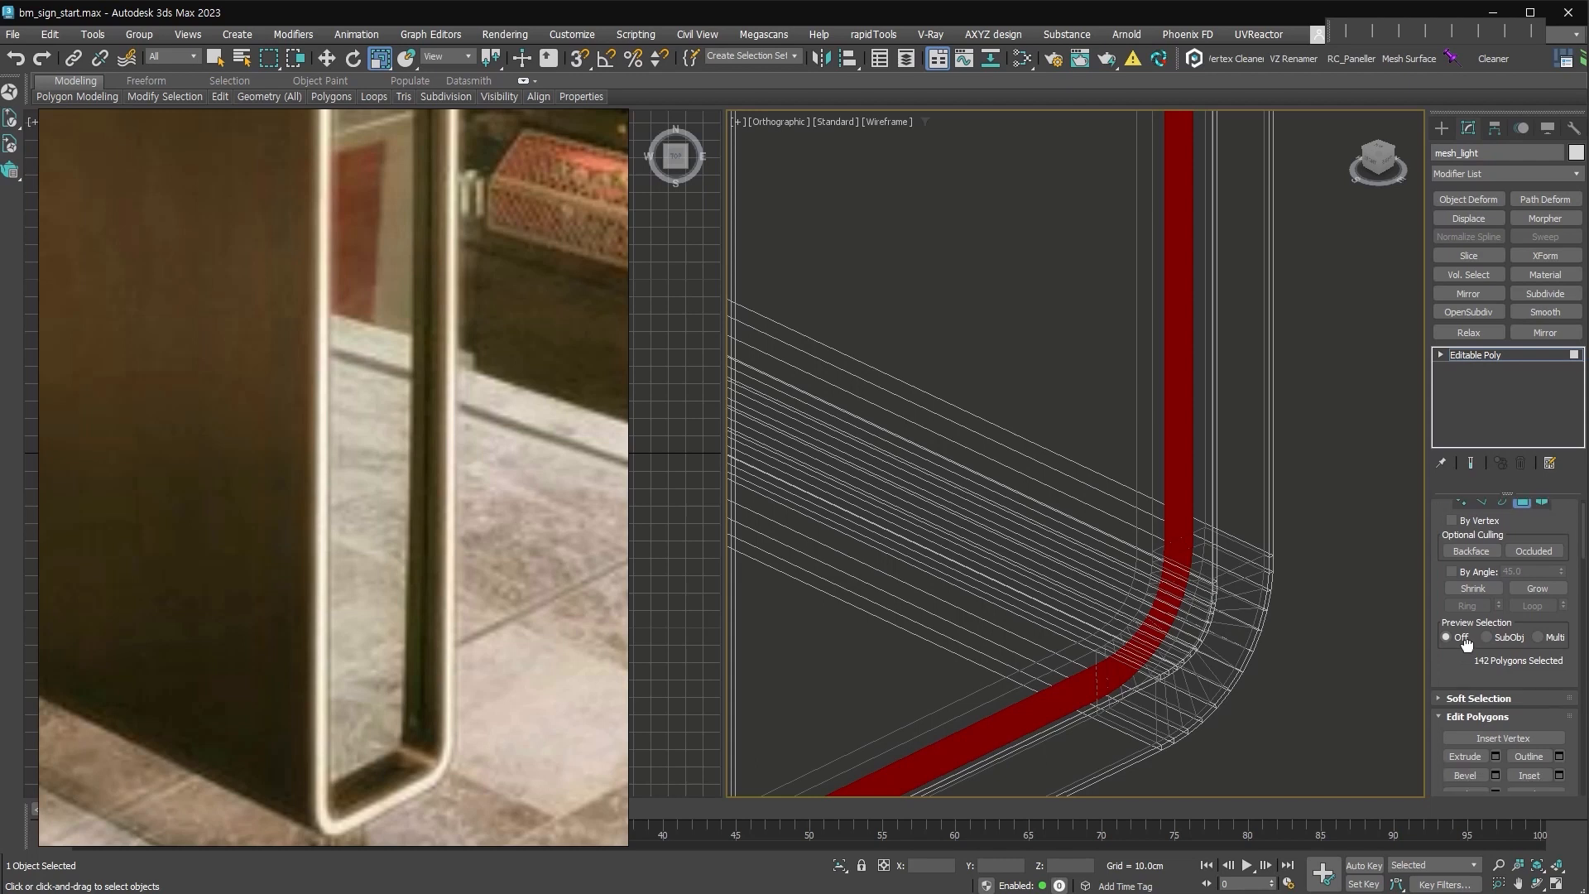
click(1528, 683)
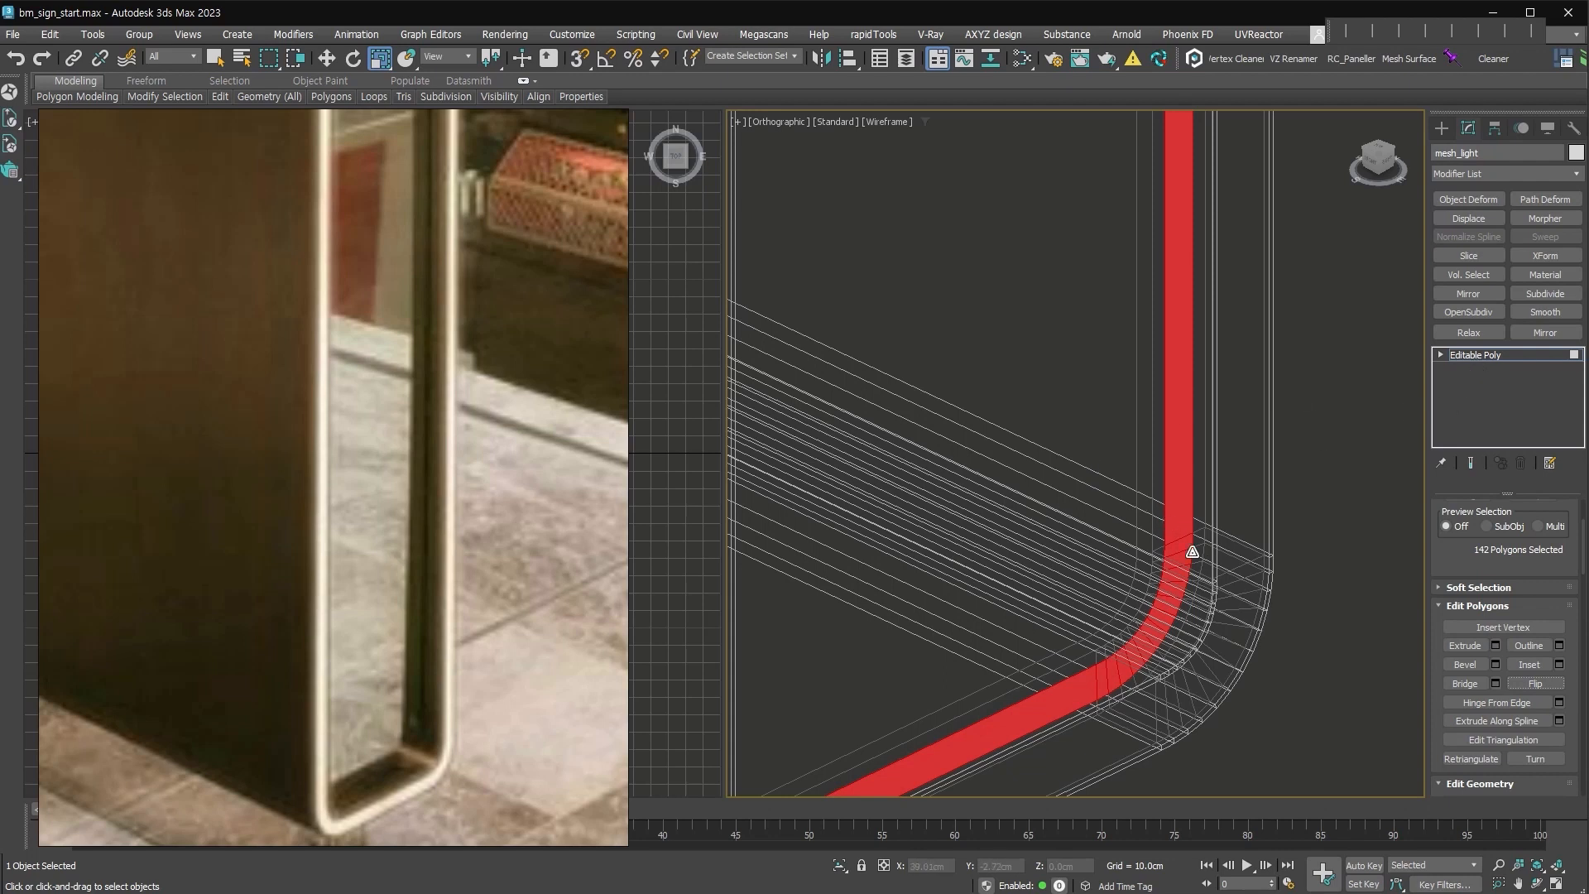
click(1508, 356)
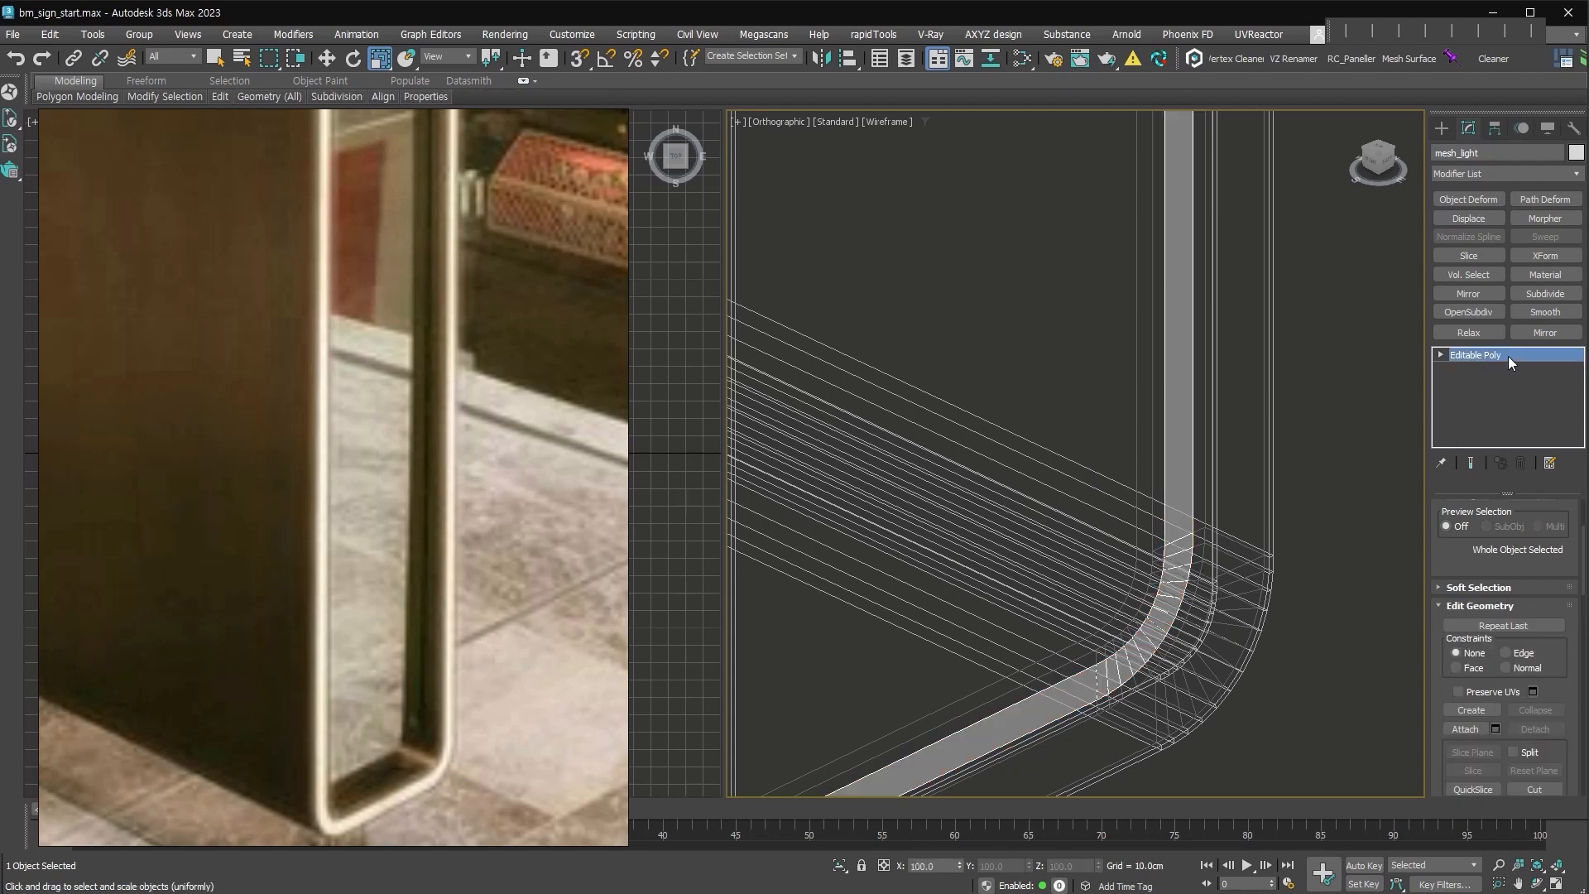
Add a Push modifier of about 0.3 cm to mesh_light and collapse the object to Editable Poly.
key(shift+p)
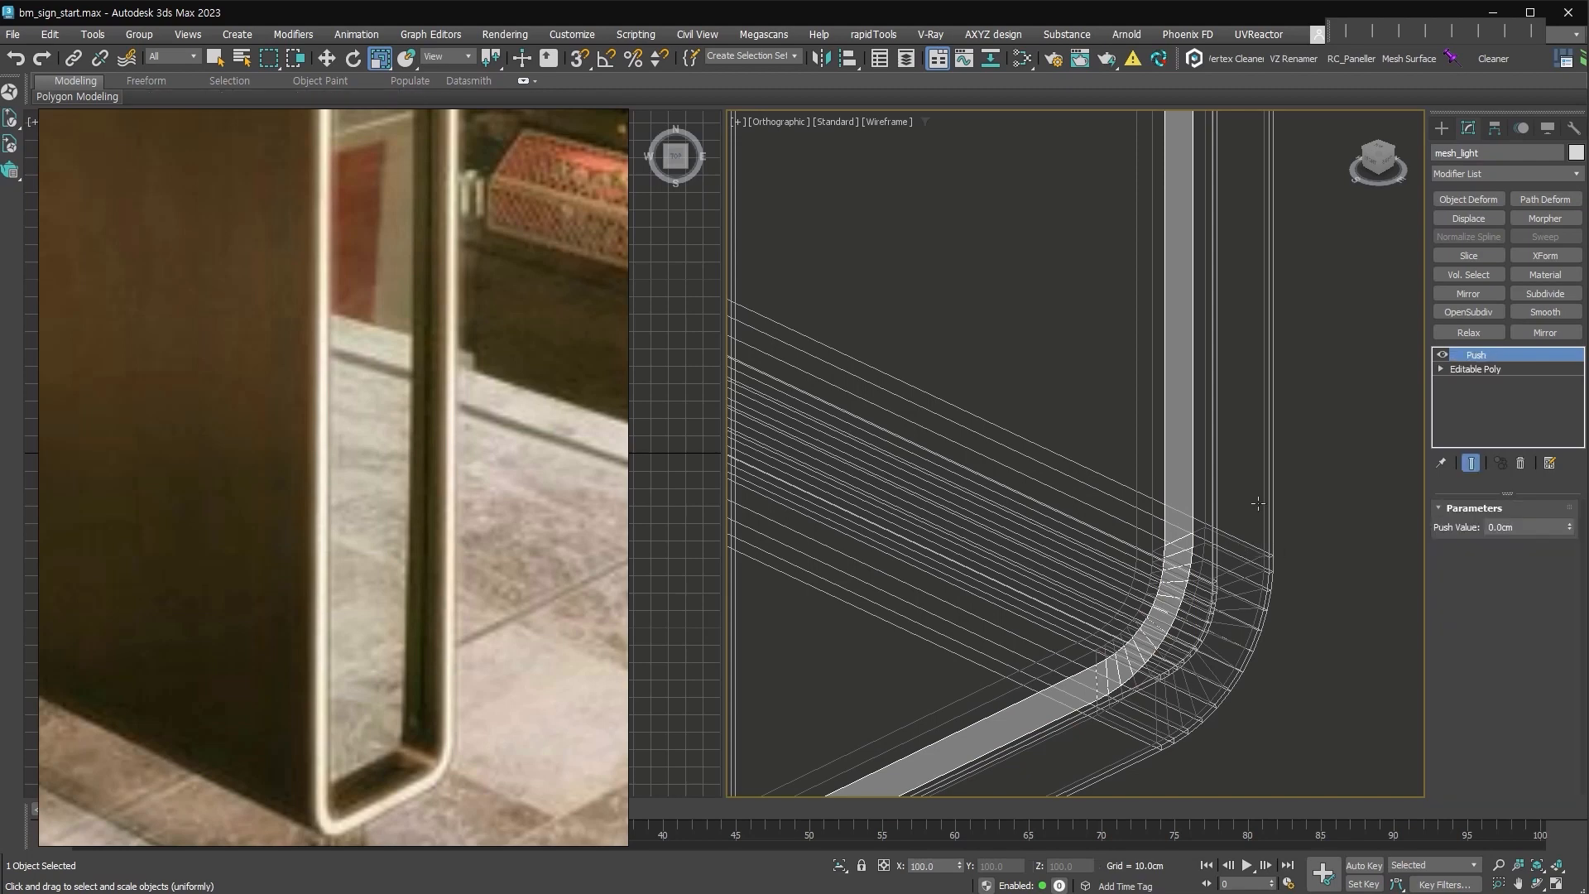
drag(1570, 532, 1566, 524)
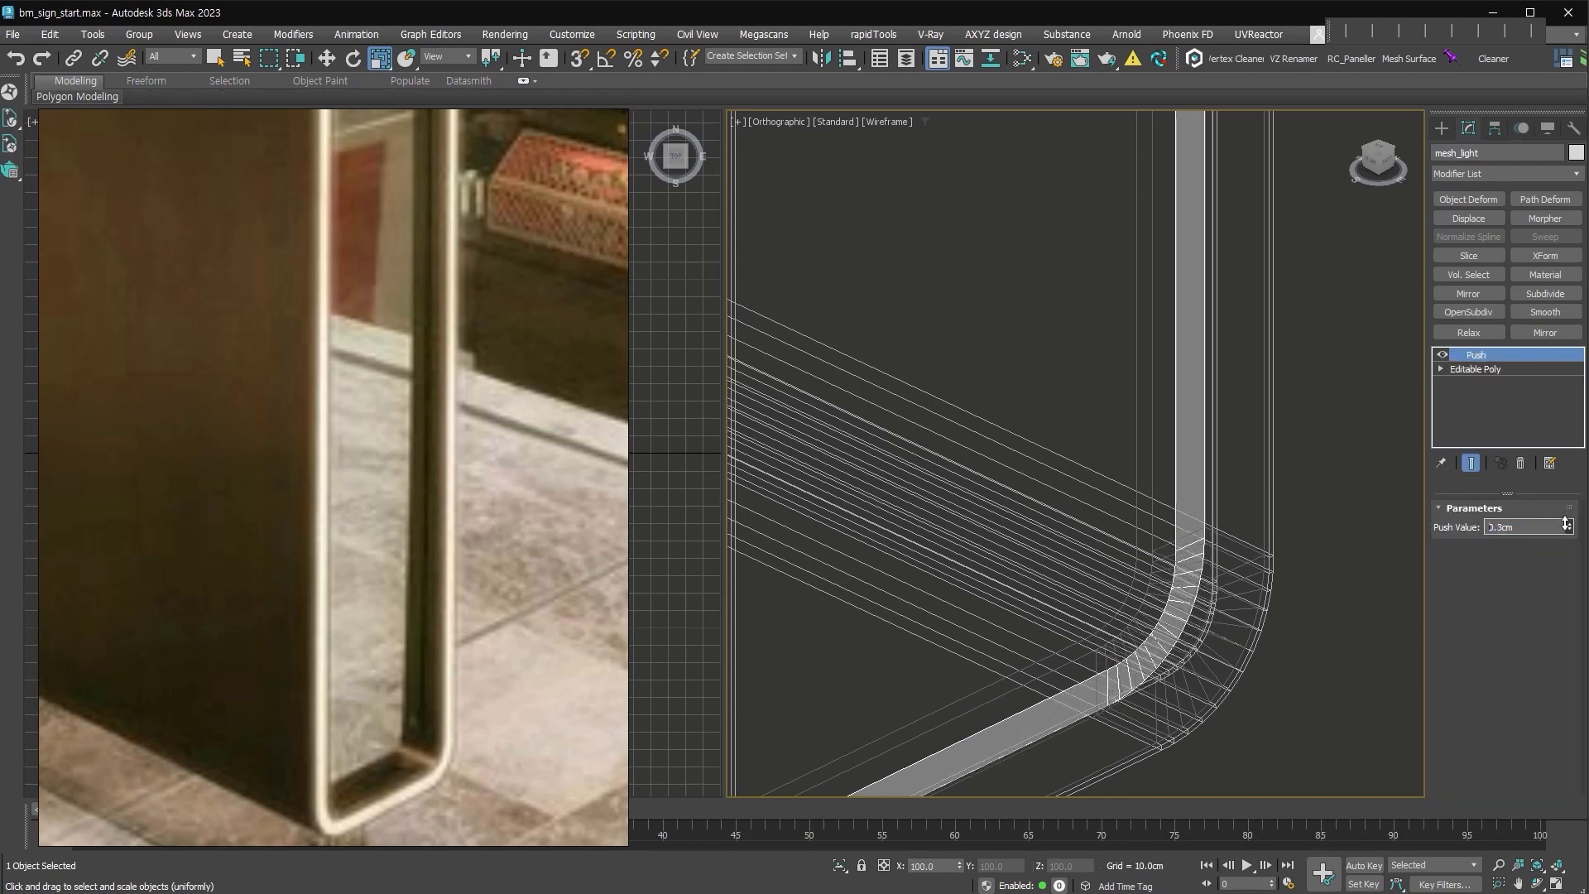
scroll(1203, 546, down, 6)
alt+middle_drag(949, 556, 1110, 479)
middle_drag(879, 547, 845, 596)
scroll(1032, 571, up, 5)
scroll(1059, 563, down, 5)
alt+middle_drag(1225, 542, 1101, 645)
key(alt+e)
right_click(1059, 495)
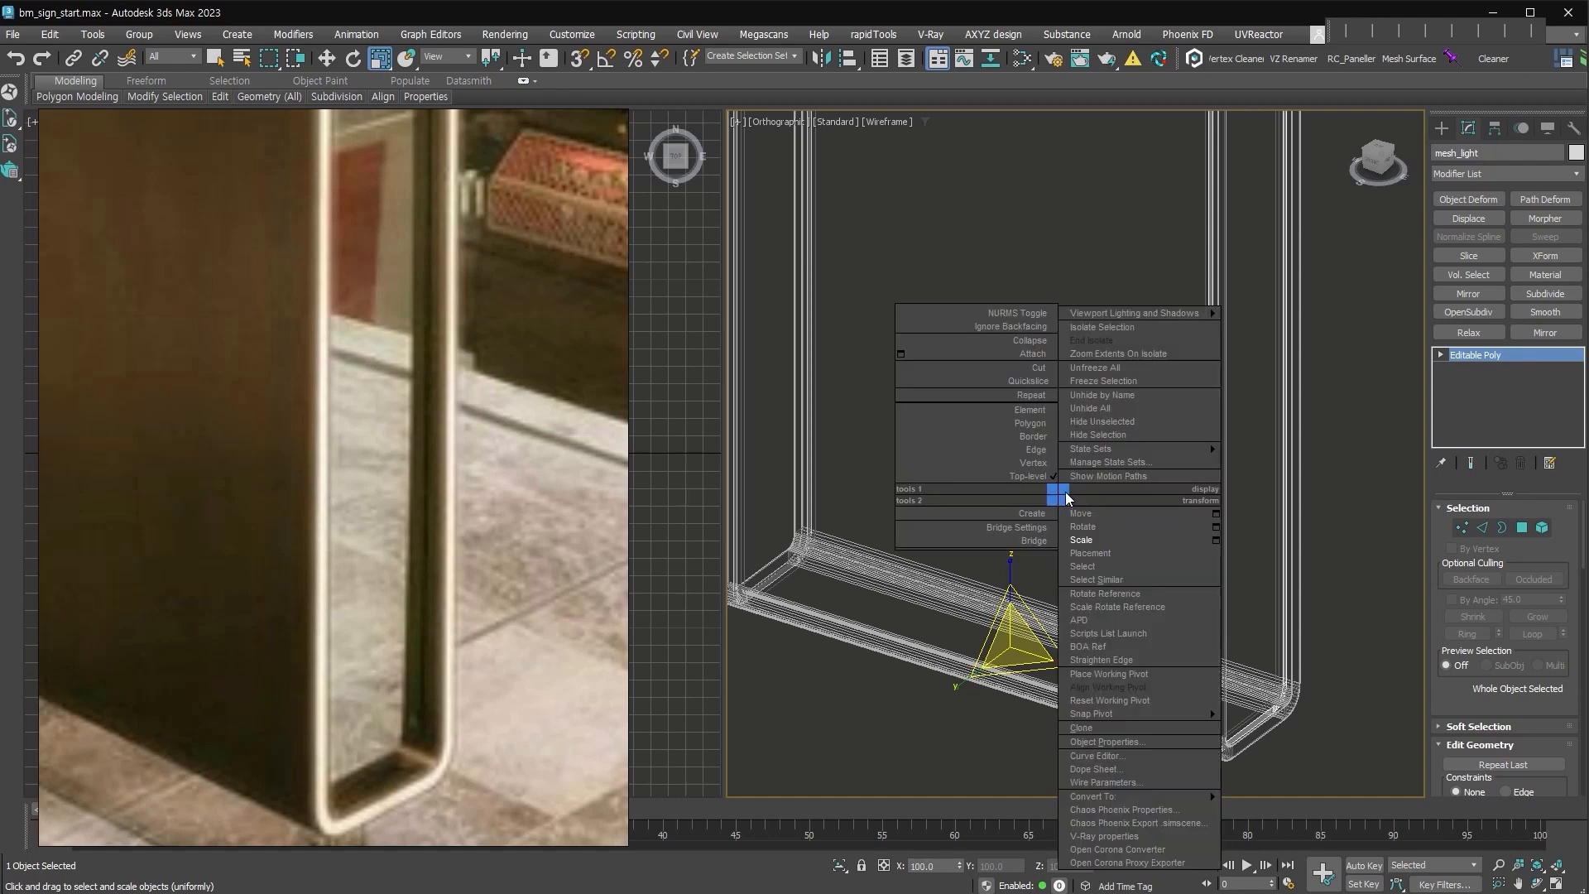
Isolate mesh_light and place a VRayLight of type Mesh beside it.
click(1129, 330)
click(1442, 128)
click(1484, 154)
click(1490, 177)
click(1467, 240)
click(1468, 238)
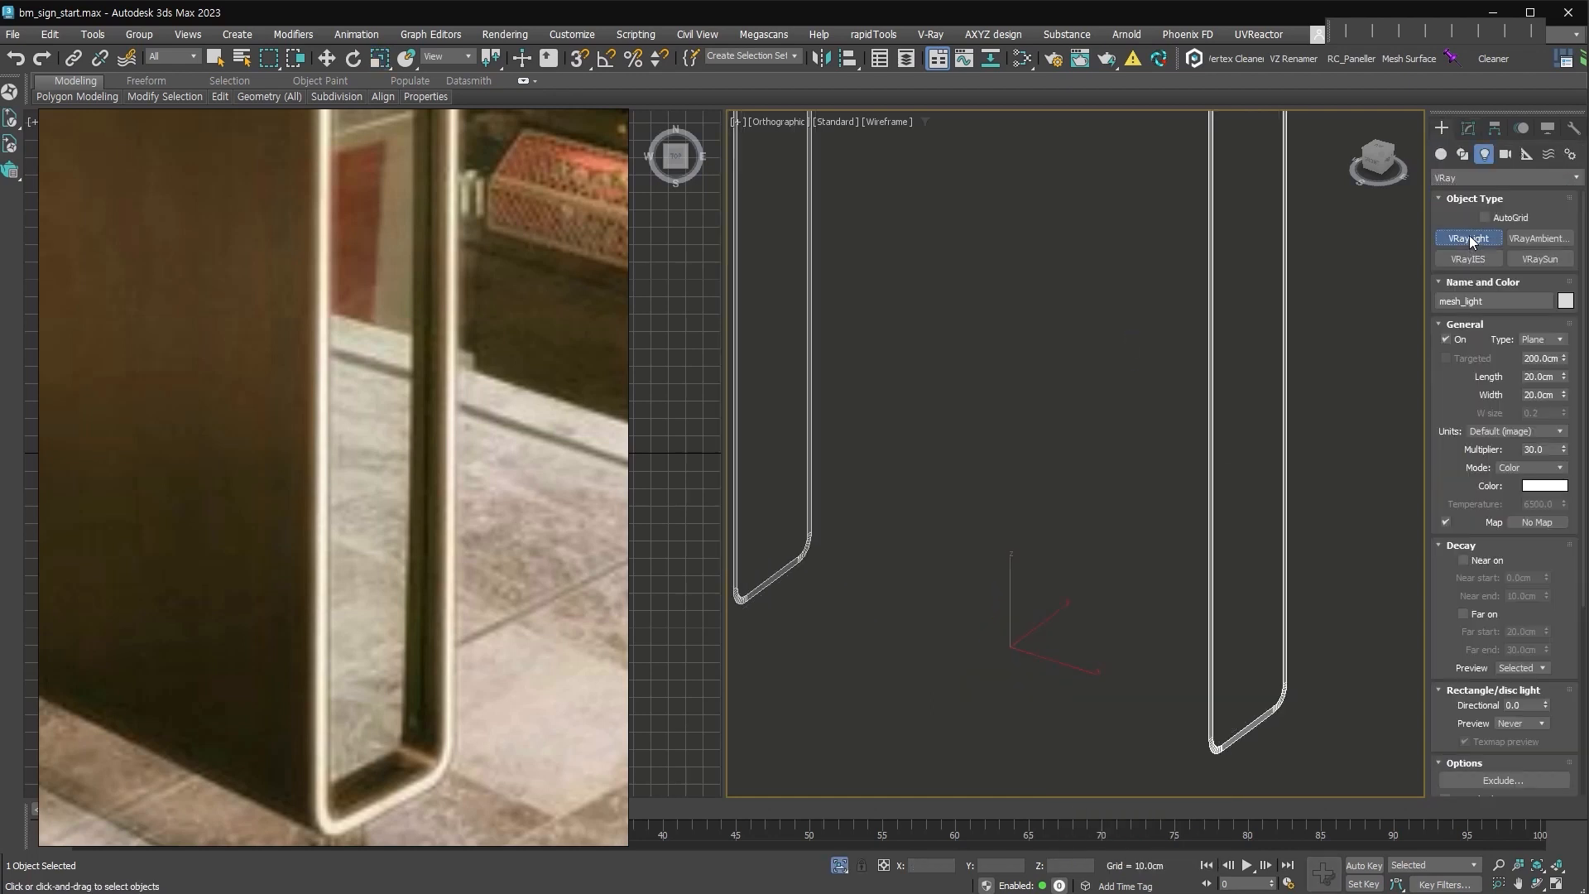
click(1545, 340)
click(1553, 403)
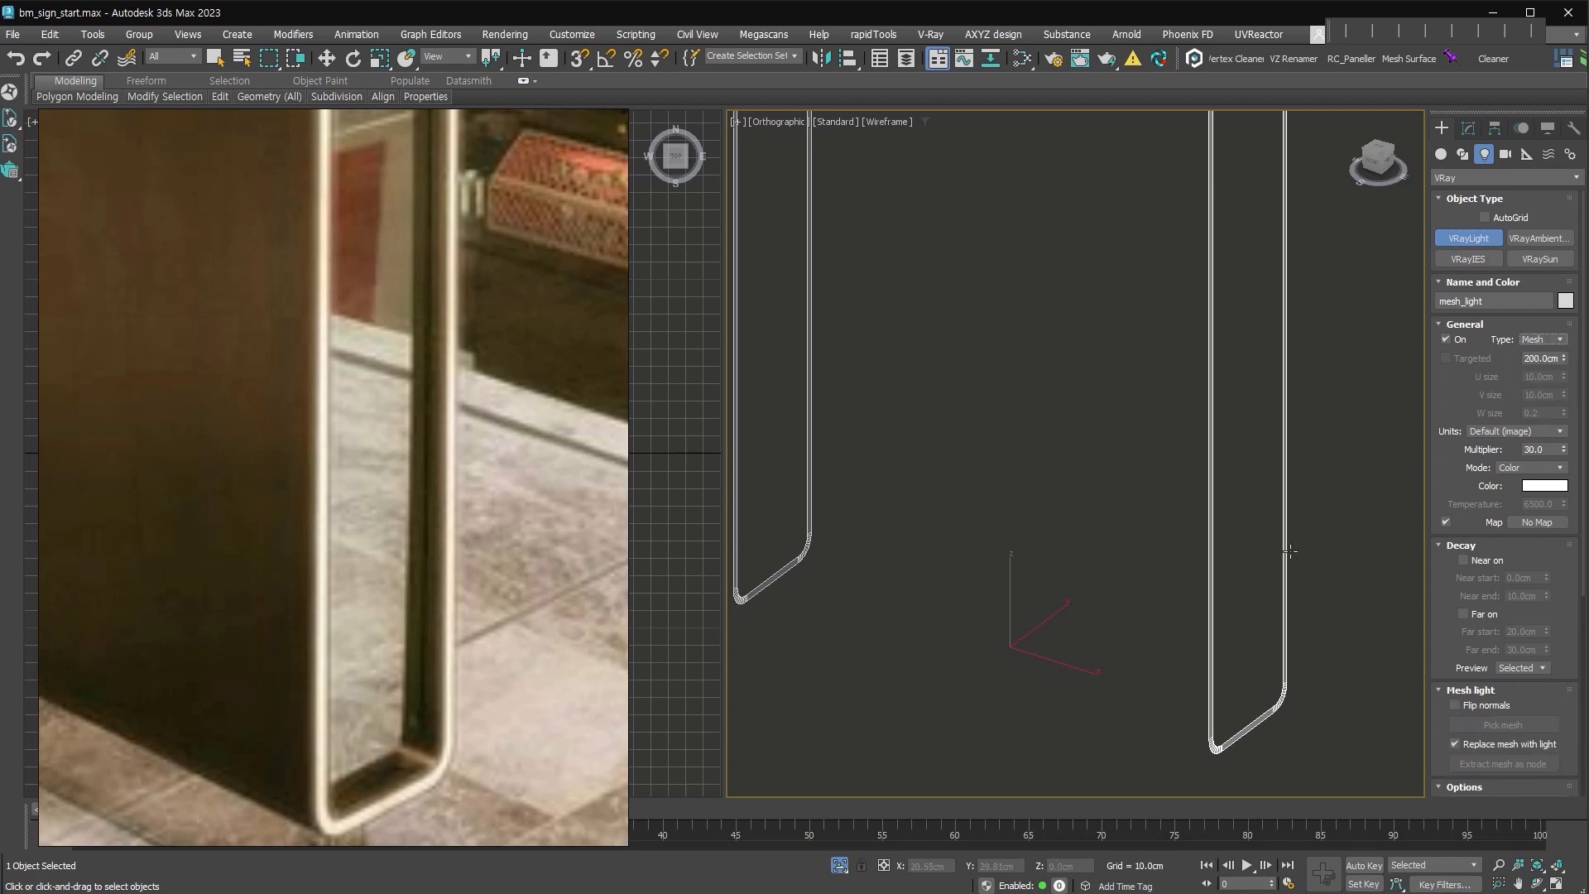
middle_drag(1322, 692, 1199, 618)
scroll(1198, 617, down, 2)
click(1199, 618)
Pick mesh_light as the source mesh of the VRayLight, end the isolation and clear the selection.
key(r)
click(1469, 129)
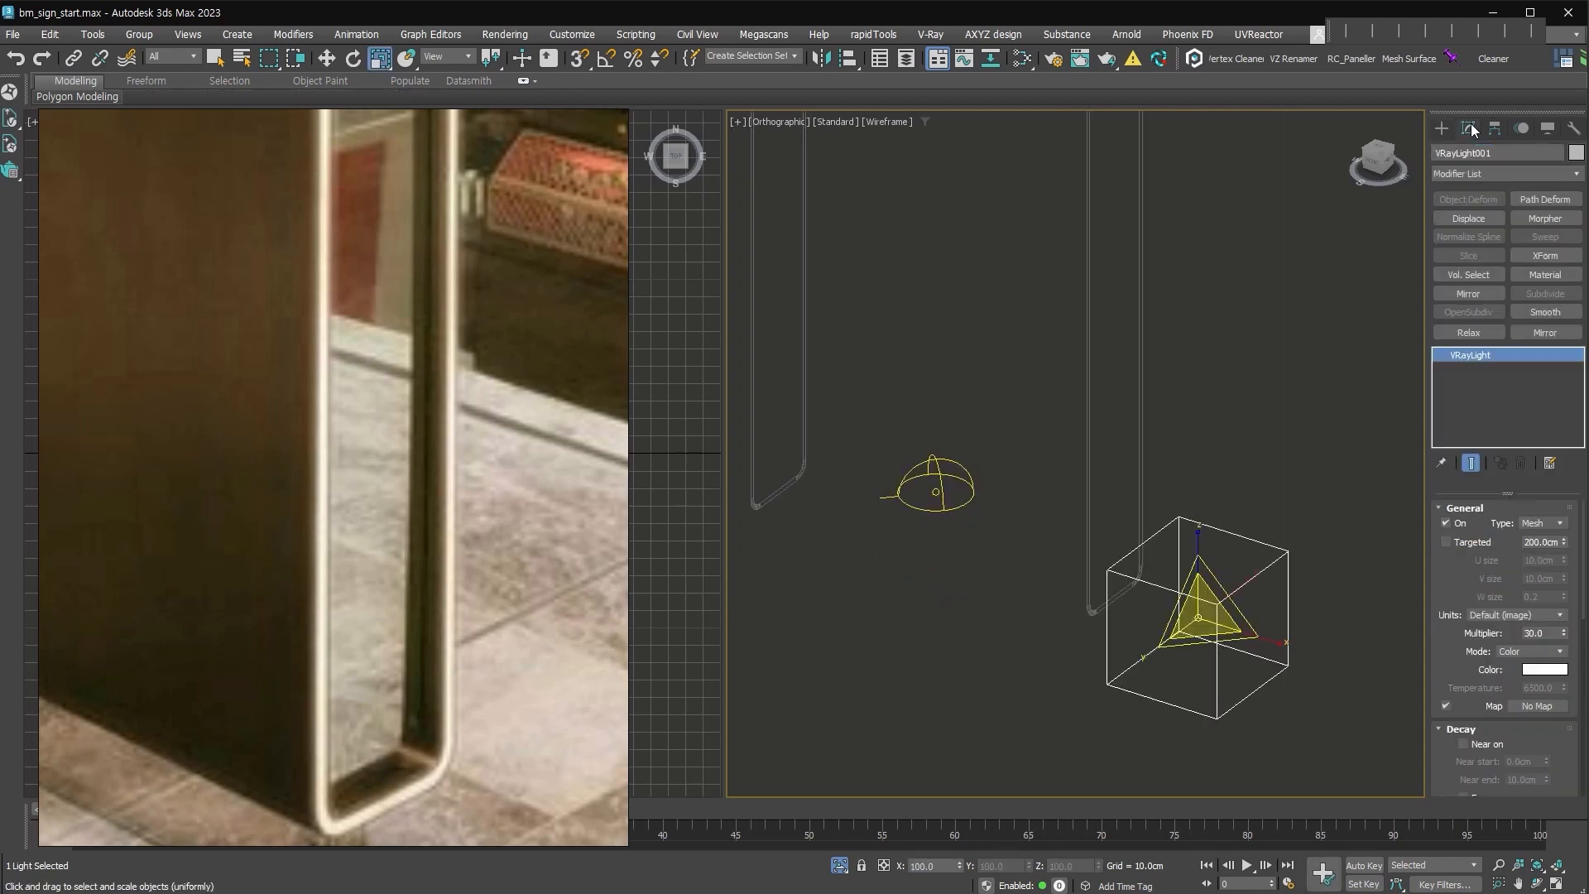
drag(1454, 670, 1493, 419)
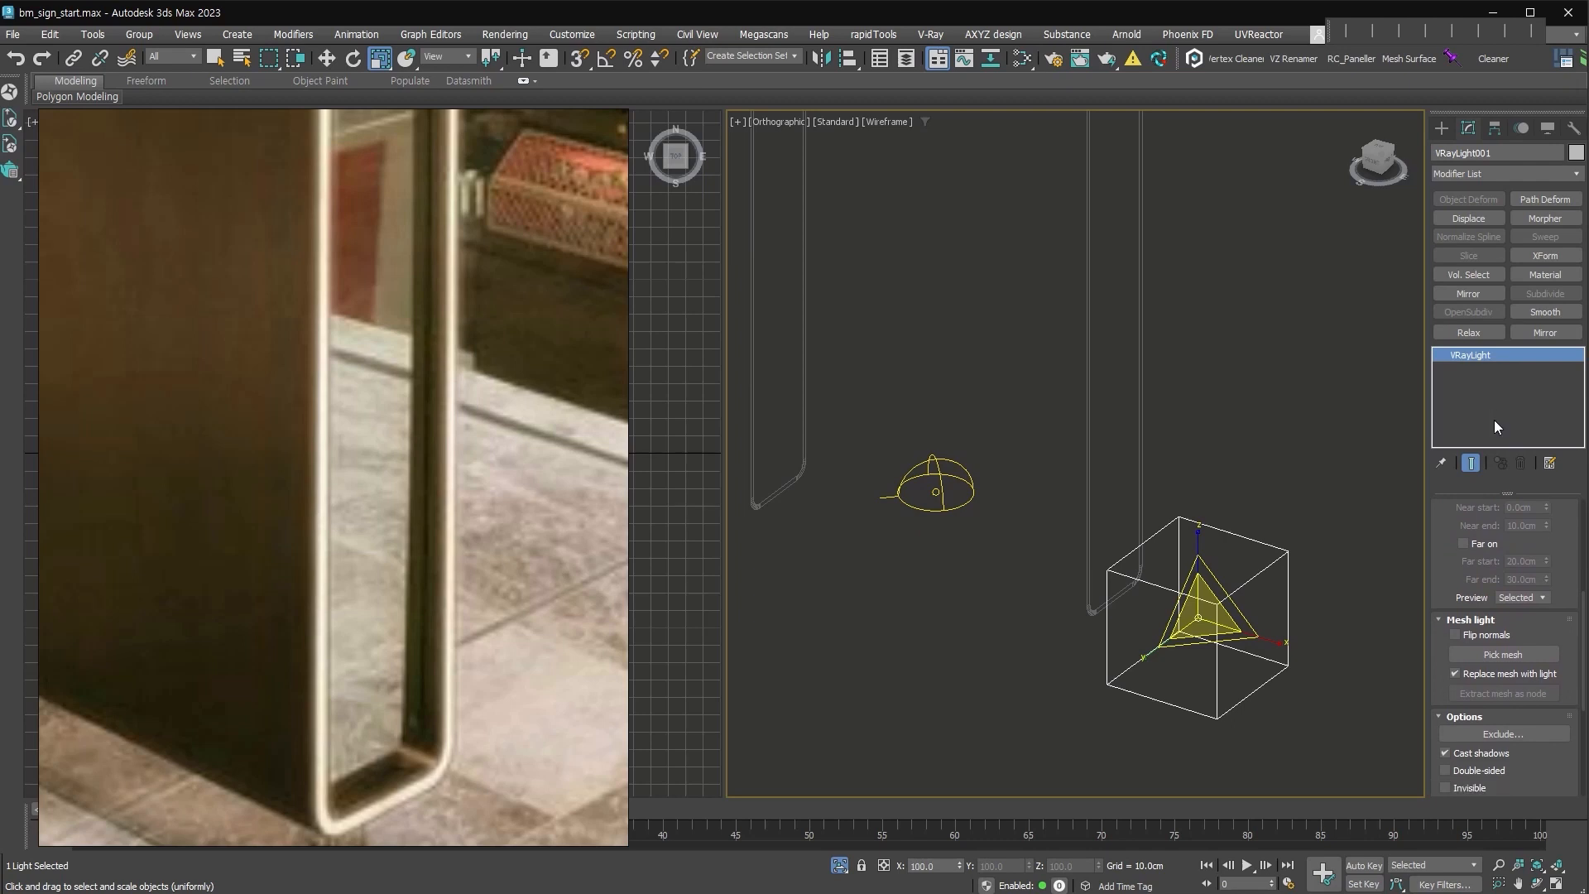
click(1523, 655)
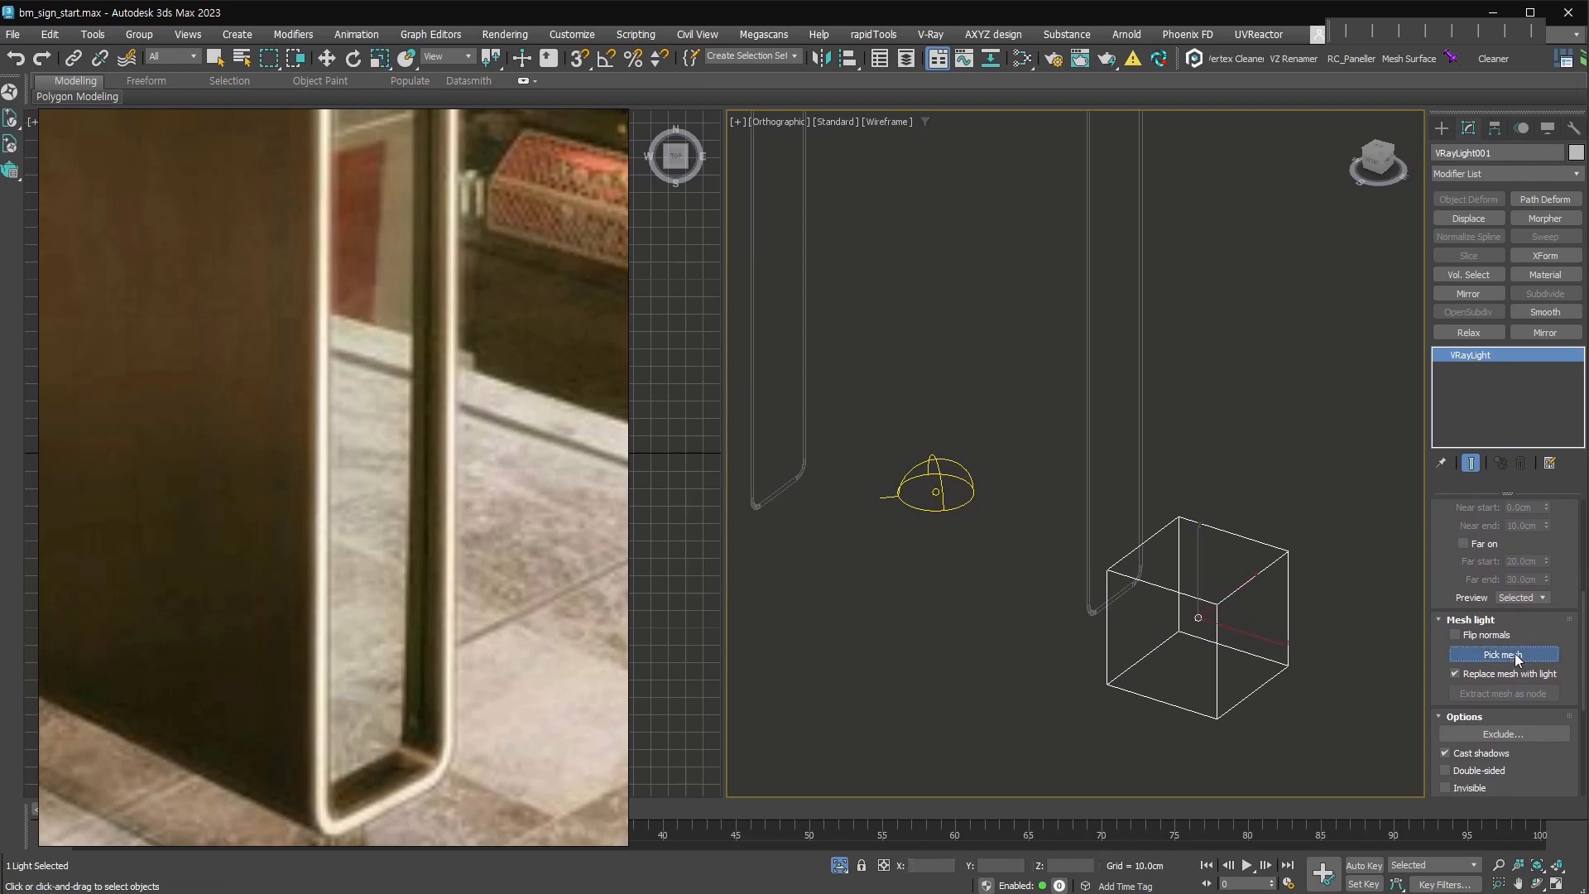
click(1140, 499)
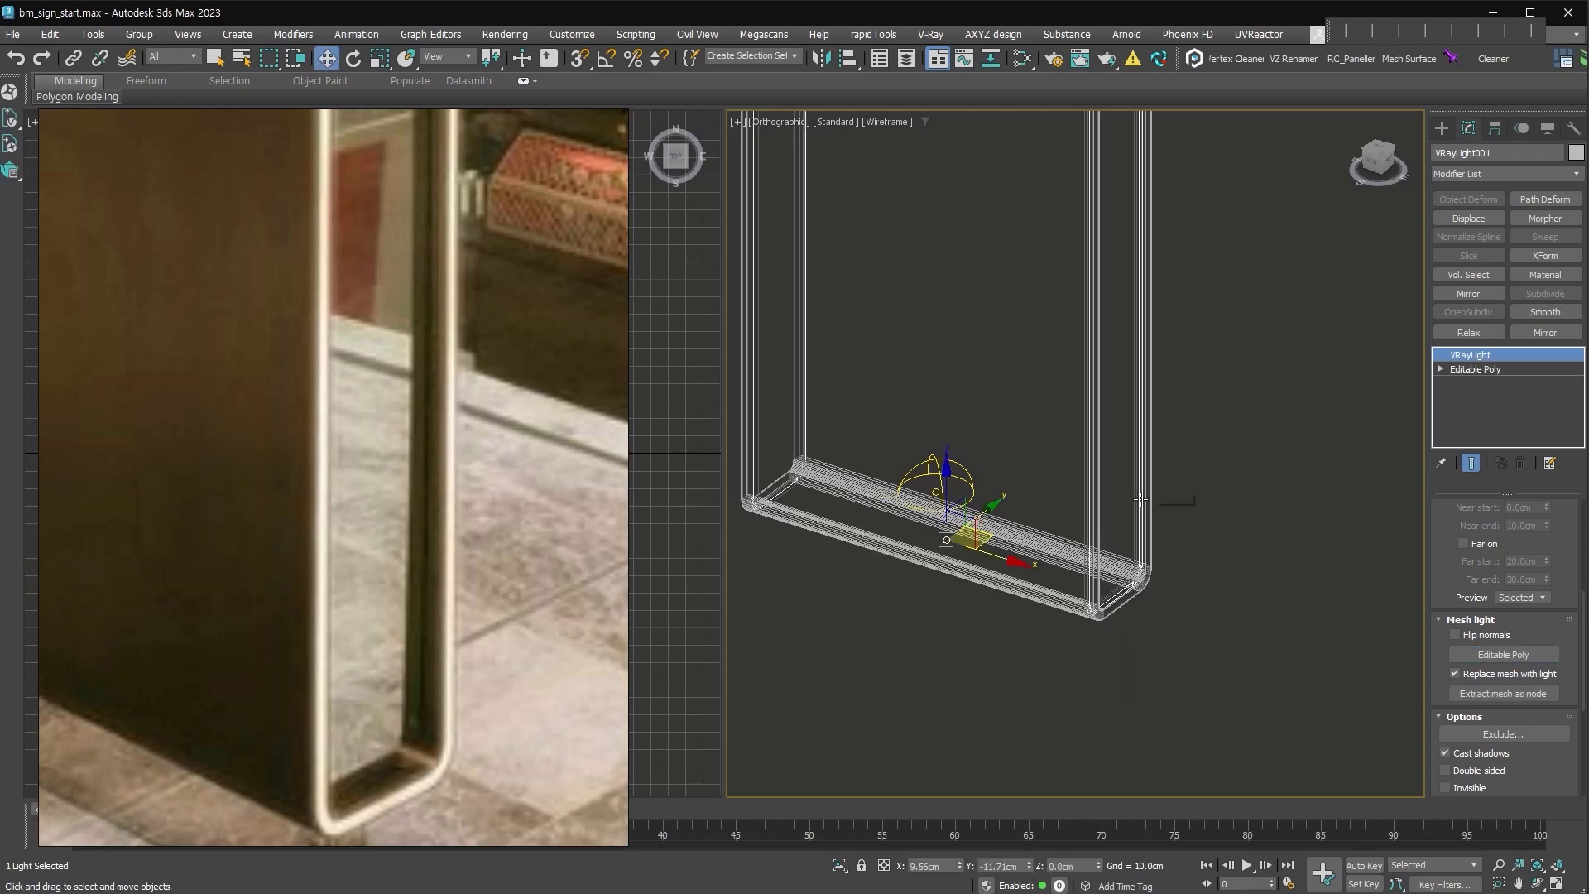
click(1158, 562)
scroll(1157, 562, up, 4)
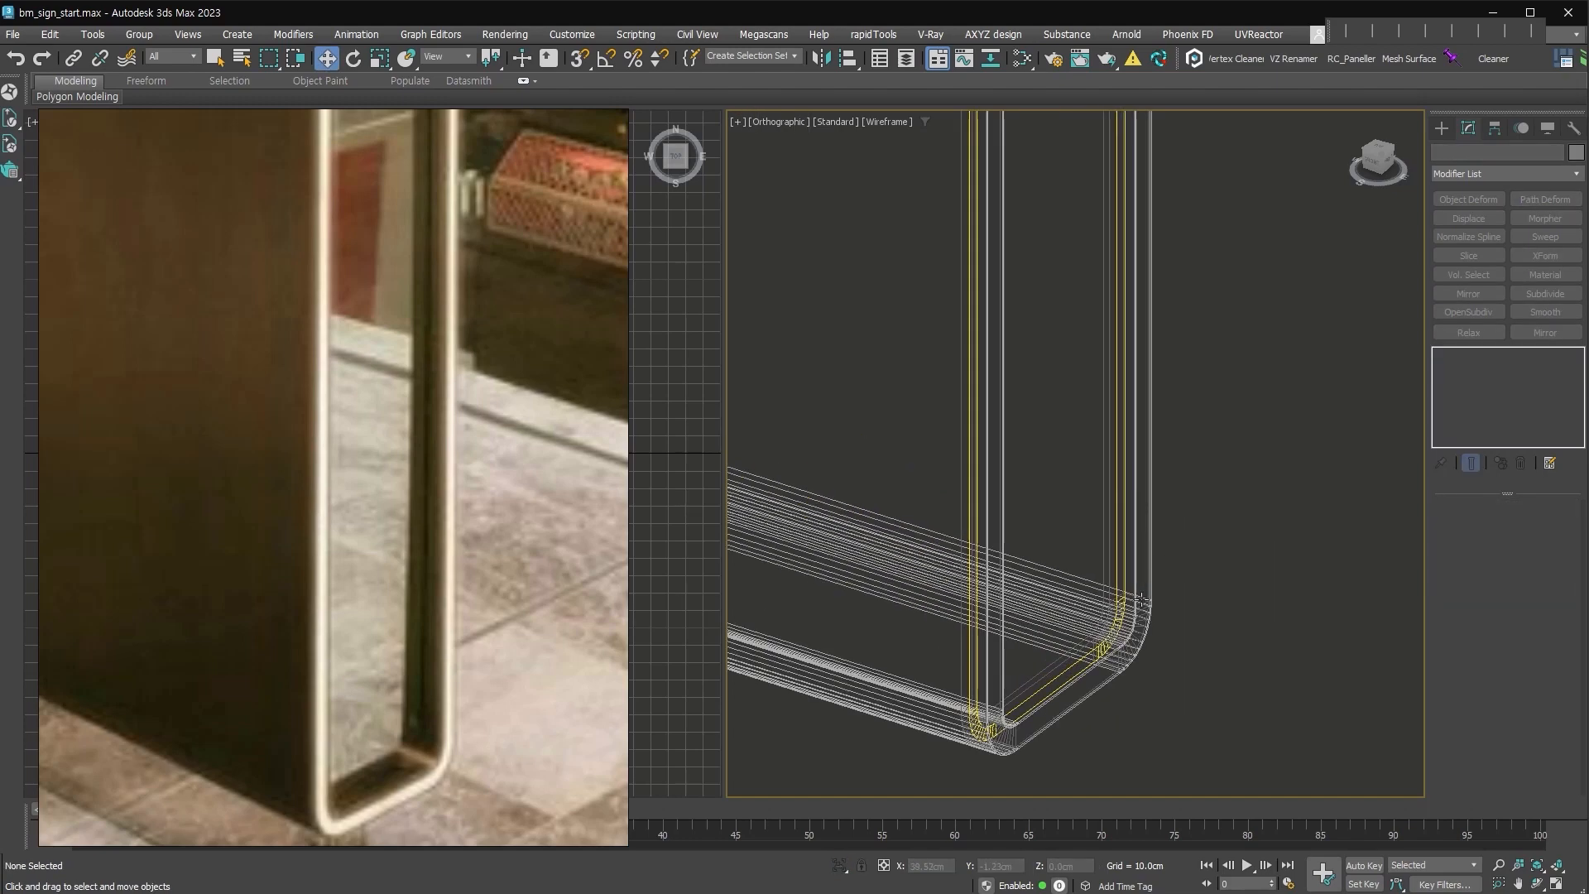
scroll(1141, 599, down, 5)
middle_drag(1142, 599, 1242, 681)
middle_drag(1244, 313, 1200, 443)
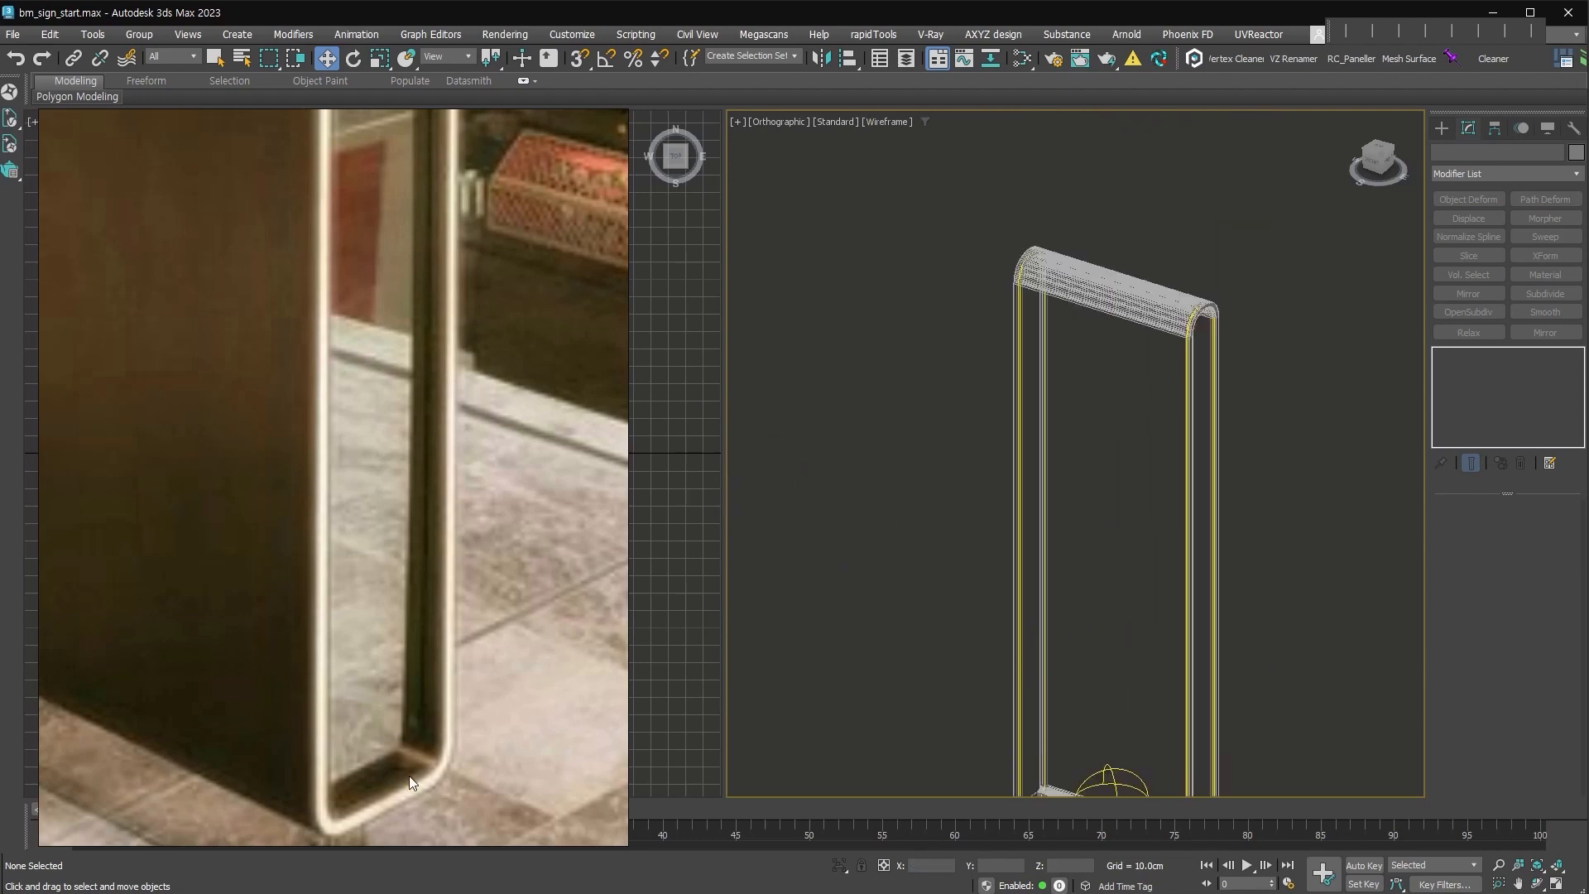
scroll(1200, 442, up, 1)
Insert two horizontal SwiftLoop edge loops across the front of shell Box001 at heights of about 70 cm and 130 cm.
click(1200, 442)
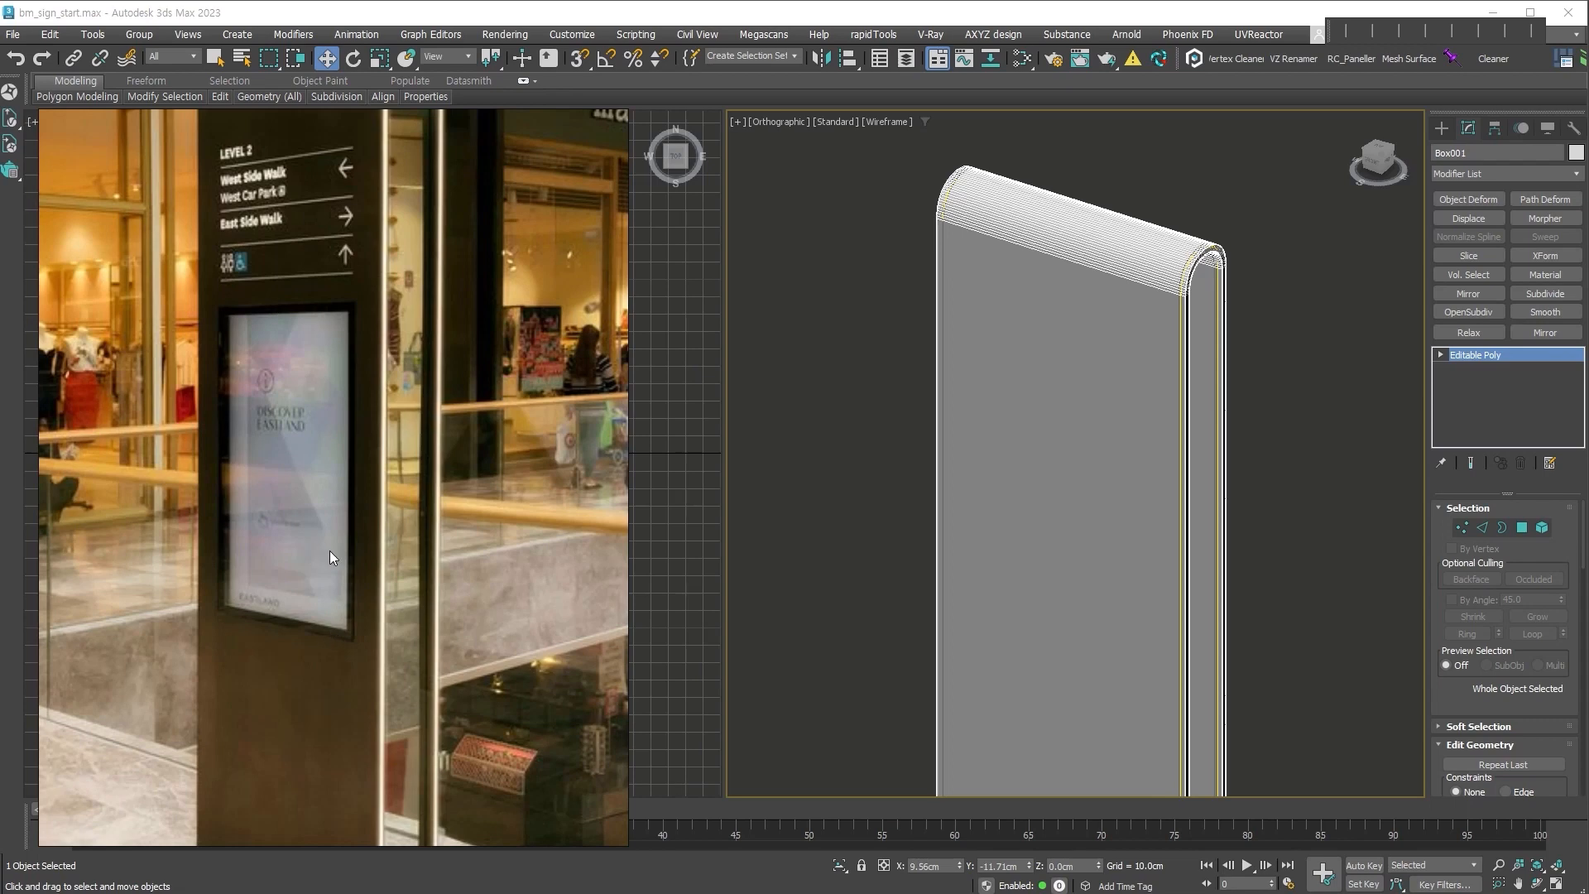
middle_drag(1159, 590, 1115, 447)
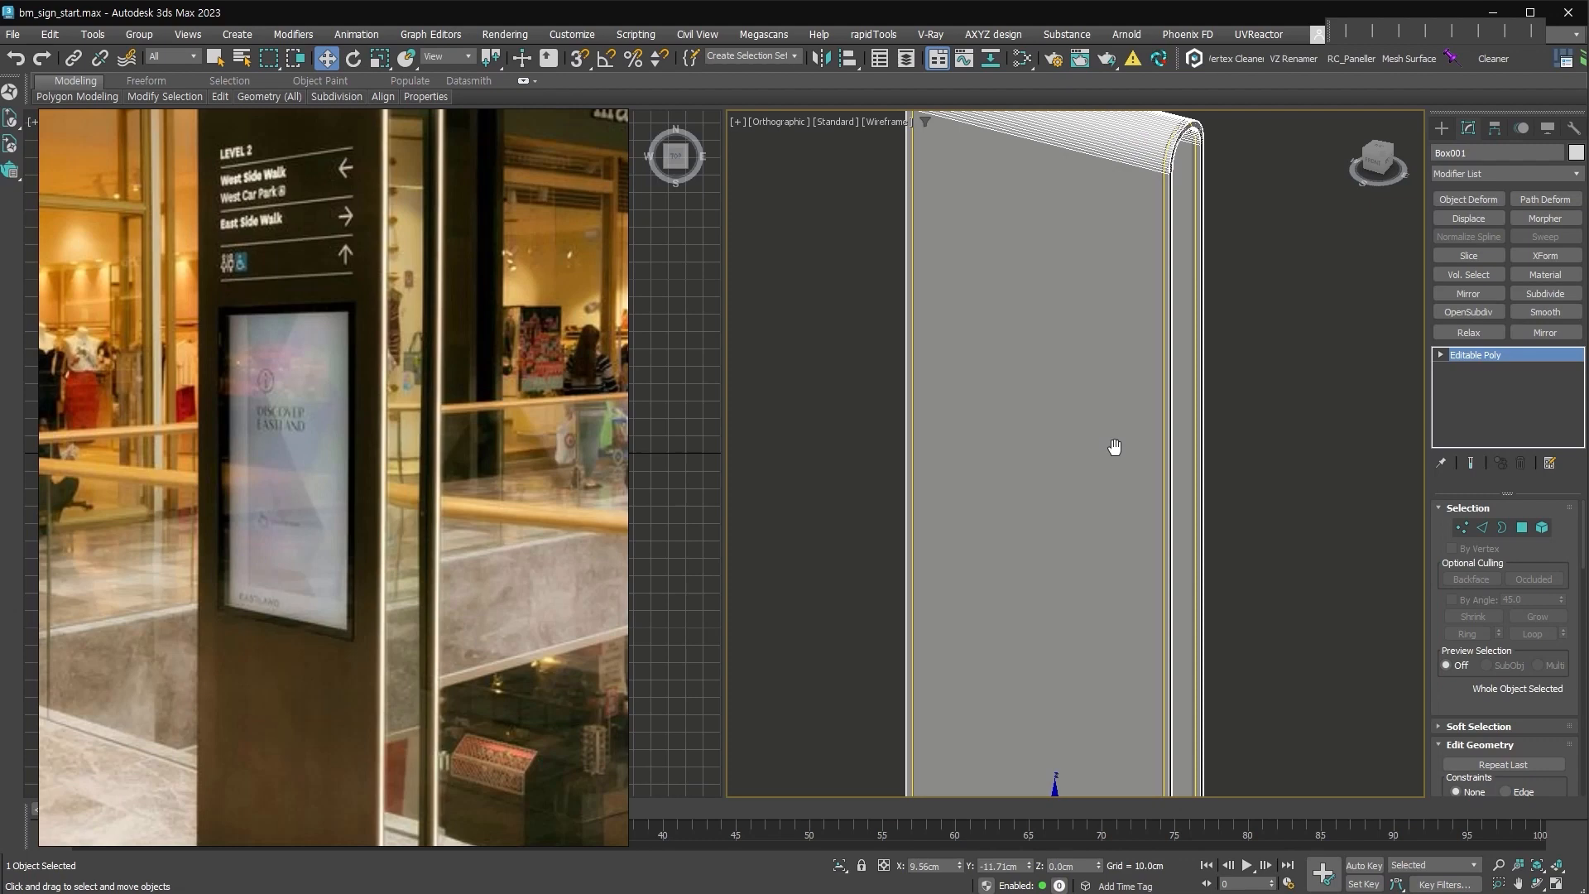
alt+middle_drag(1212, 604, 1096, 574)
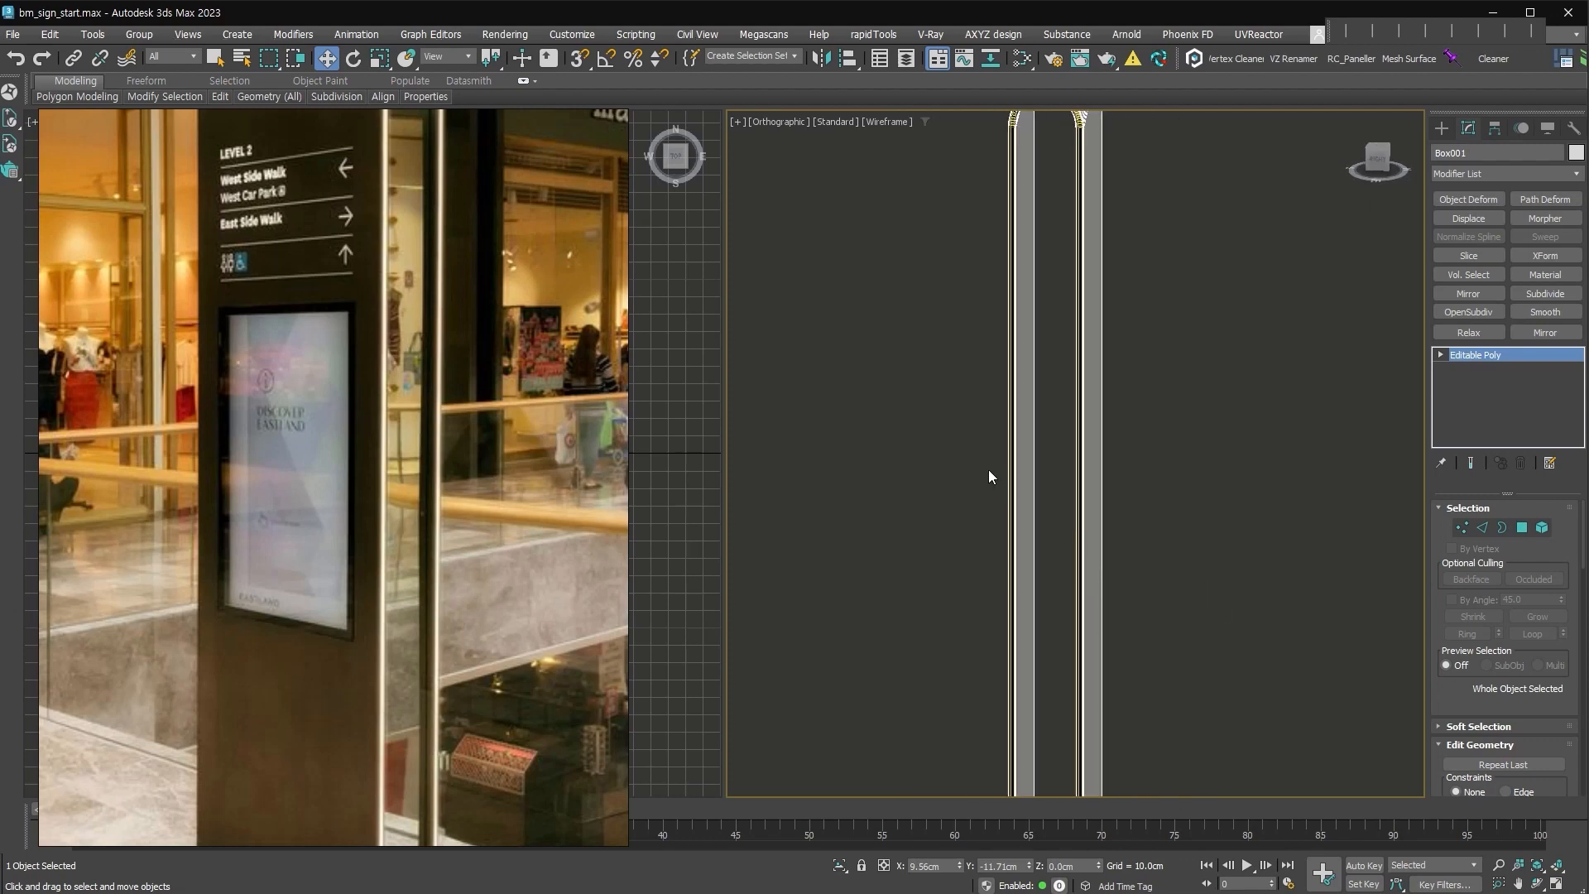
alt+middle_drag(1012, 515, 1074, 577)
key(alt+1)
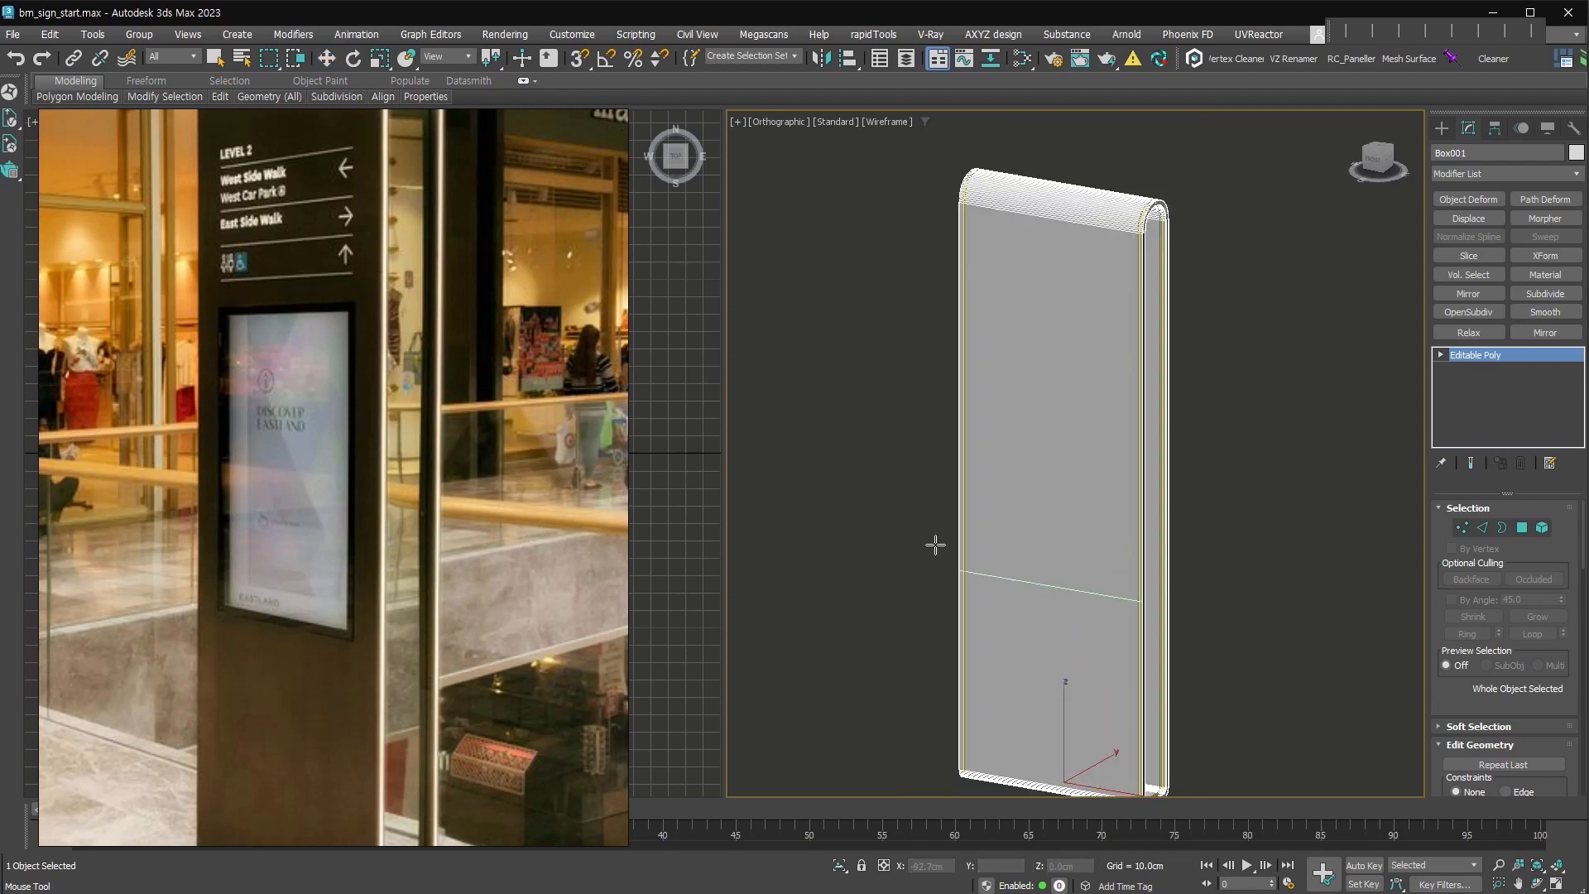
scroll(428, 517, down, 3)
click(1082, 577)
click(1094, 393)
key(w)
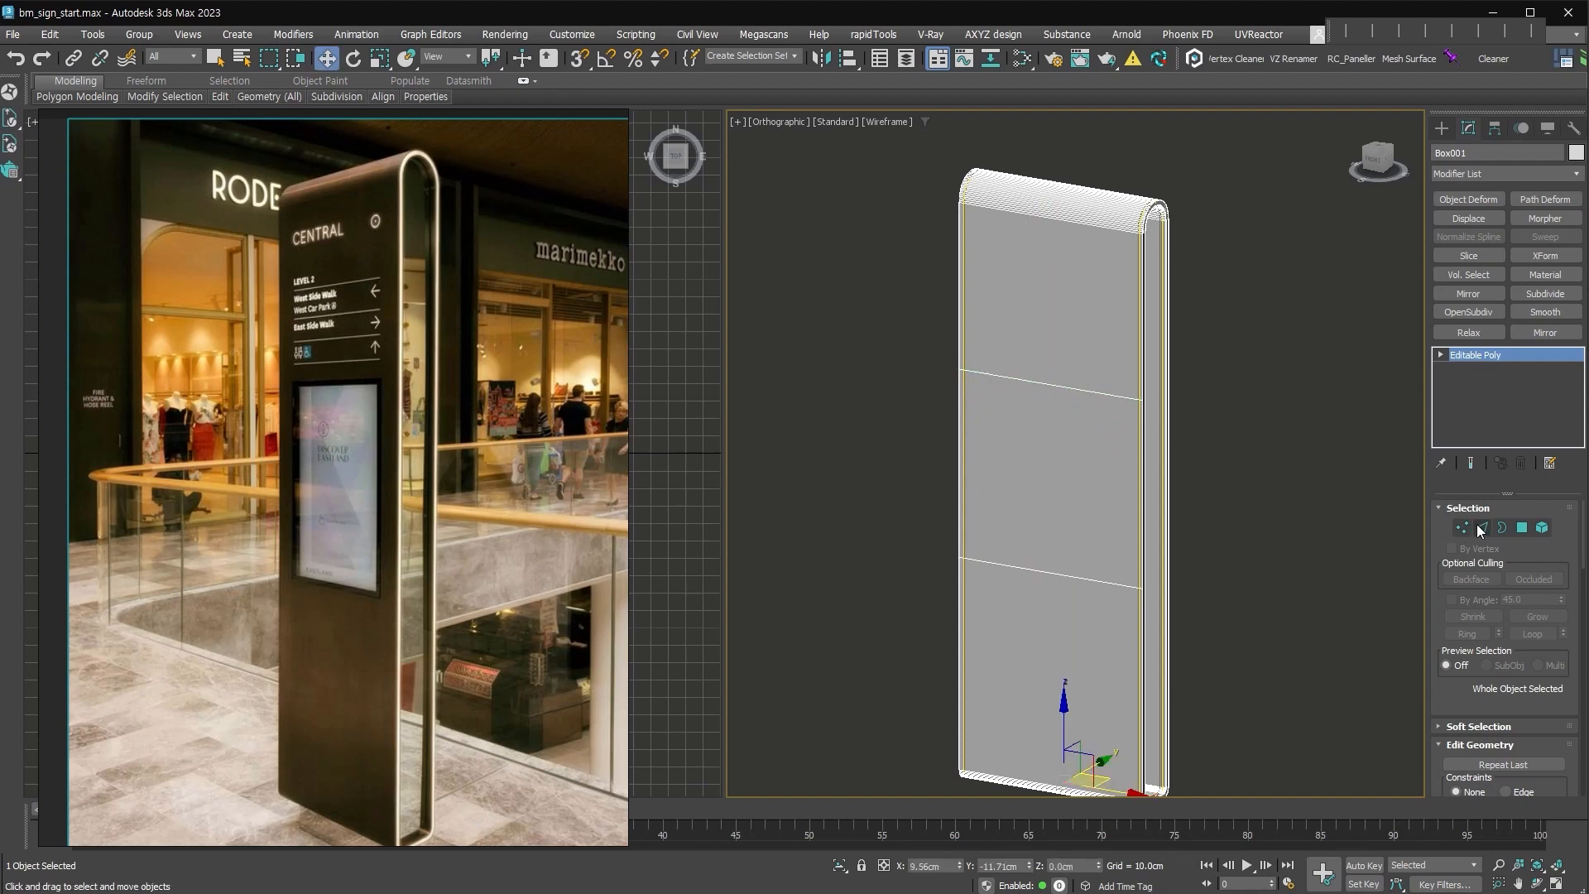
Select the width-wise edges all around the shell and connect them with 2 segments and a pinch of 57.
click(1480, 527)
scroll(1115, 210, down, 2)
drag(1066, 778, 1066, 776)
scroll(1060, 418, up, 2)
right_click(1055, 417)
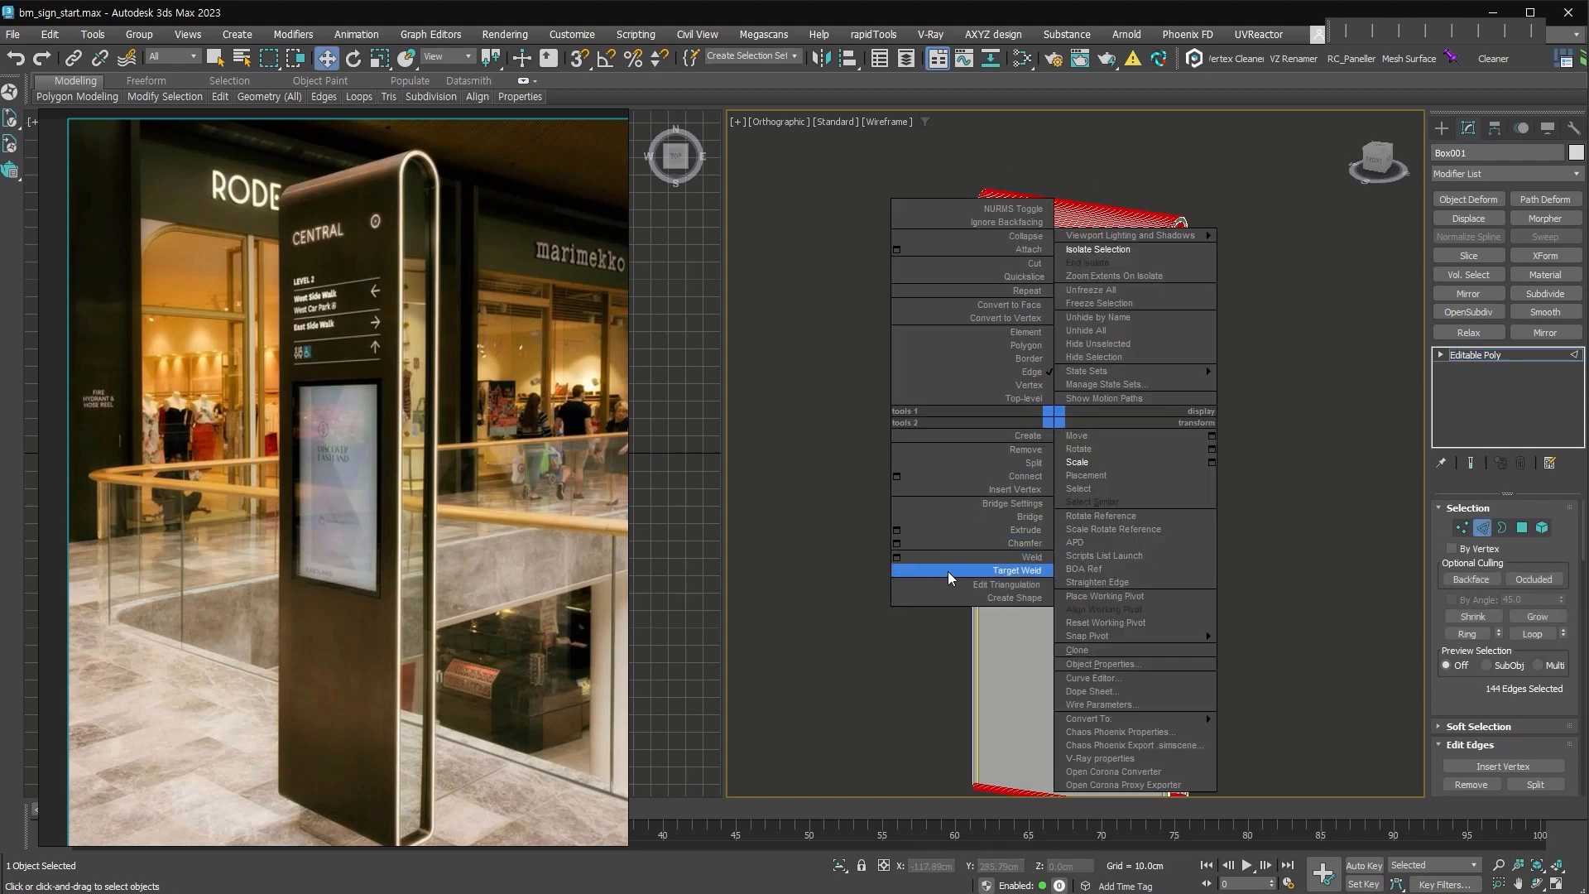
click(897, 478)
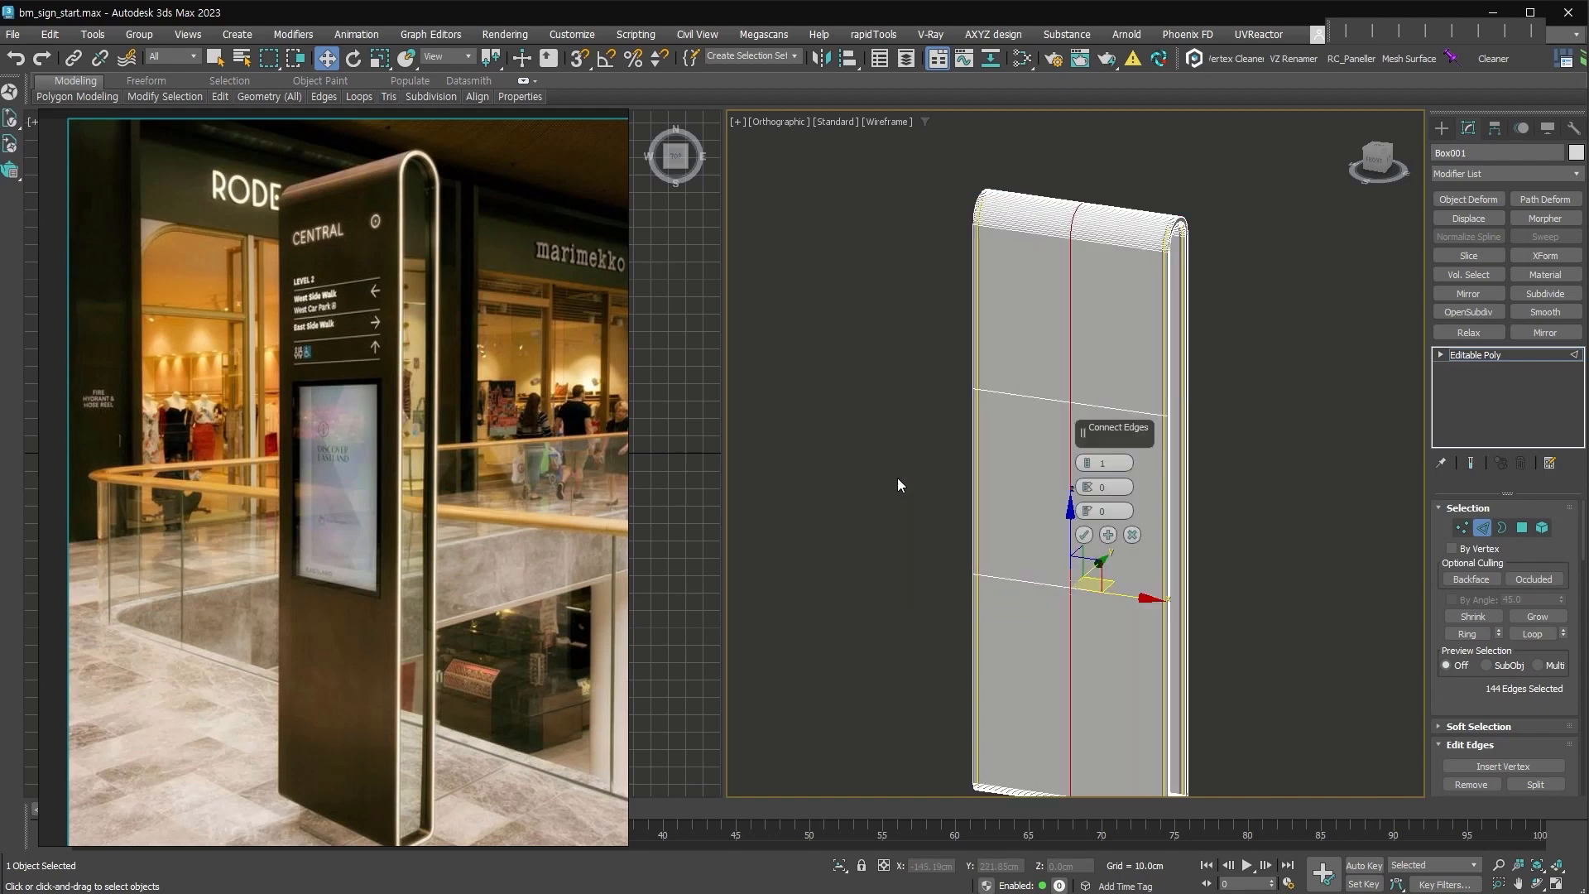
click(1086, 461)
drag(1087, 484, 1142, 285)
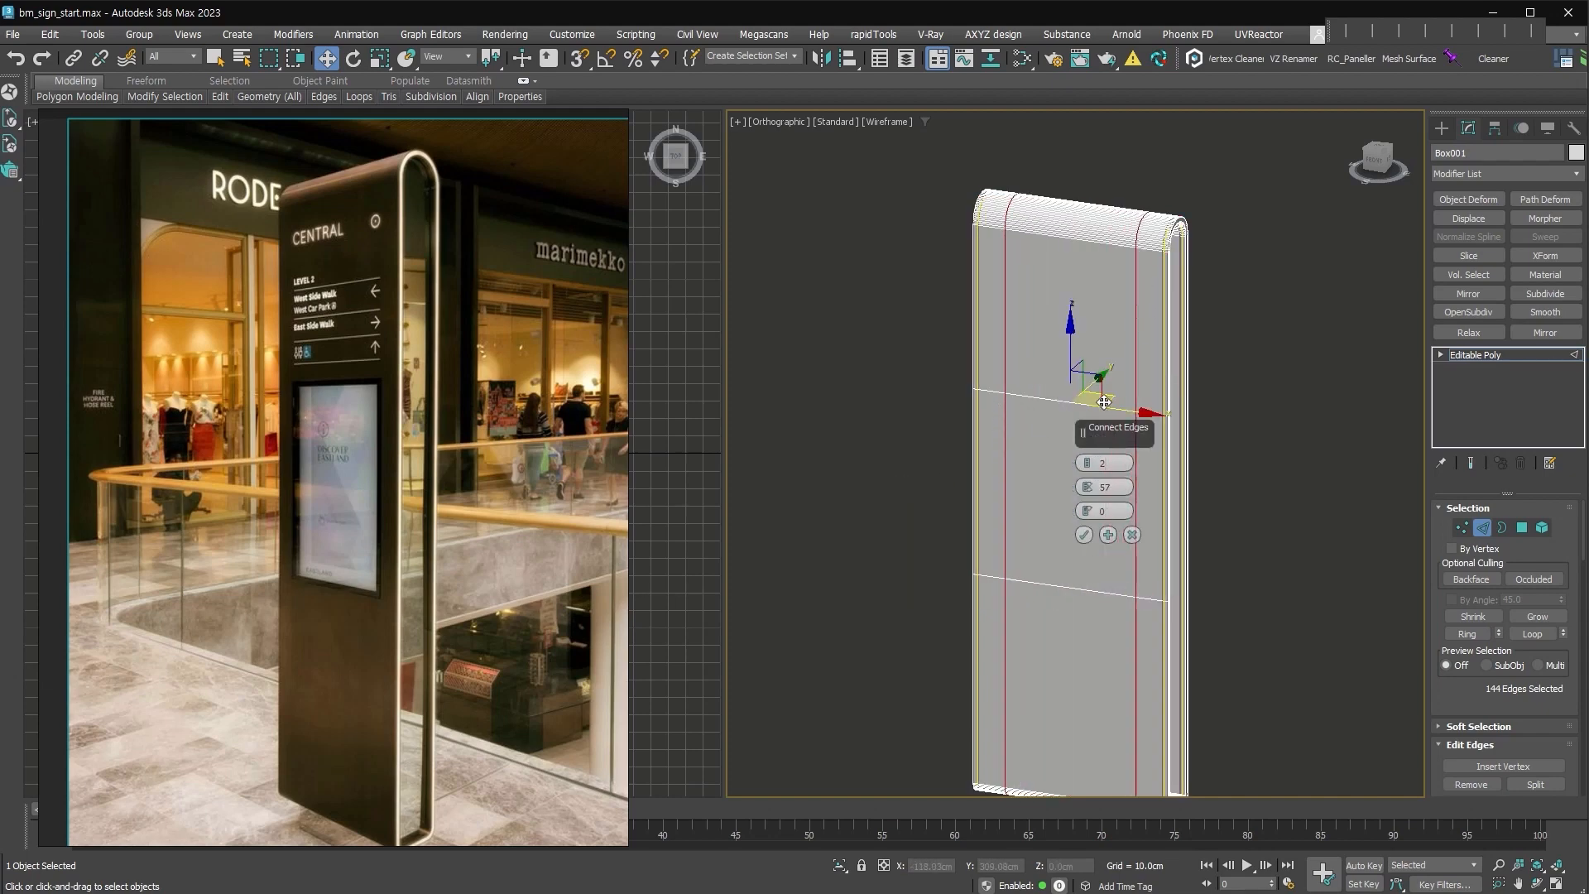
click(1084, 535)
Add an edge loop on the inner side of the shell's front wall and snap it level with the upper front loop.
alt+middle_drag(1085, 531, 1233, 514)
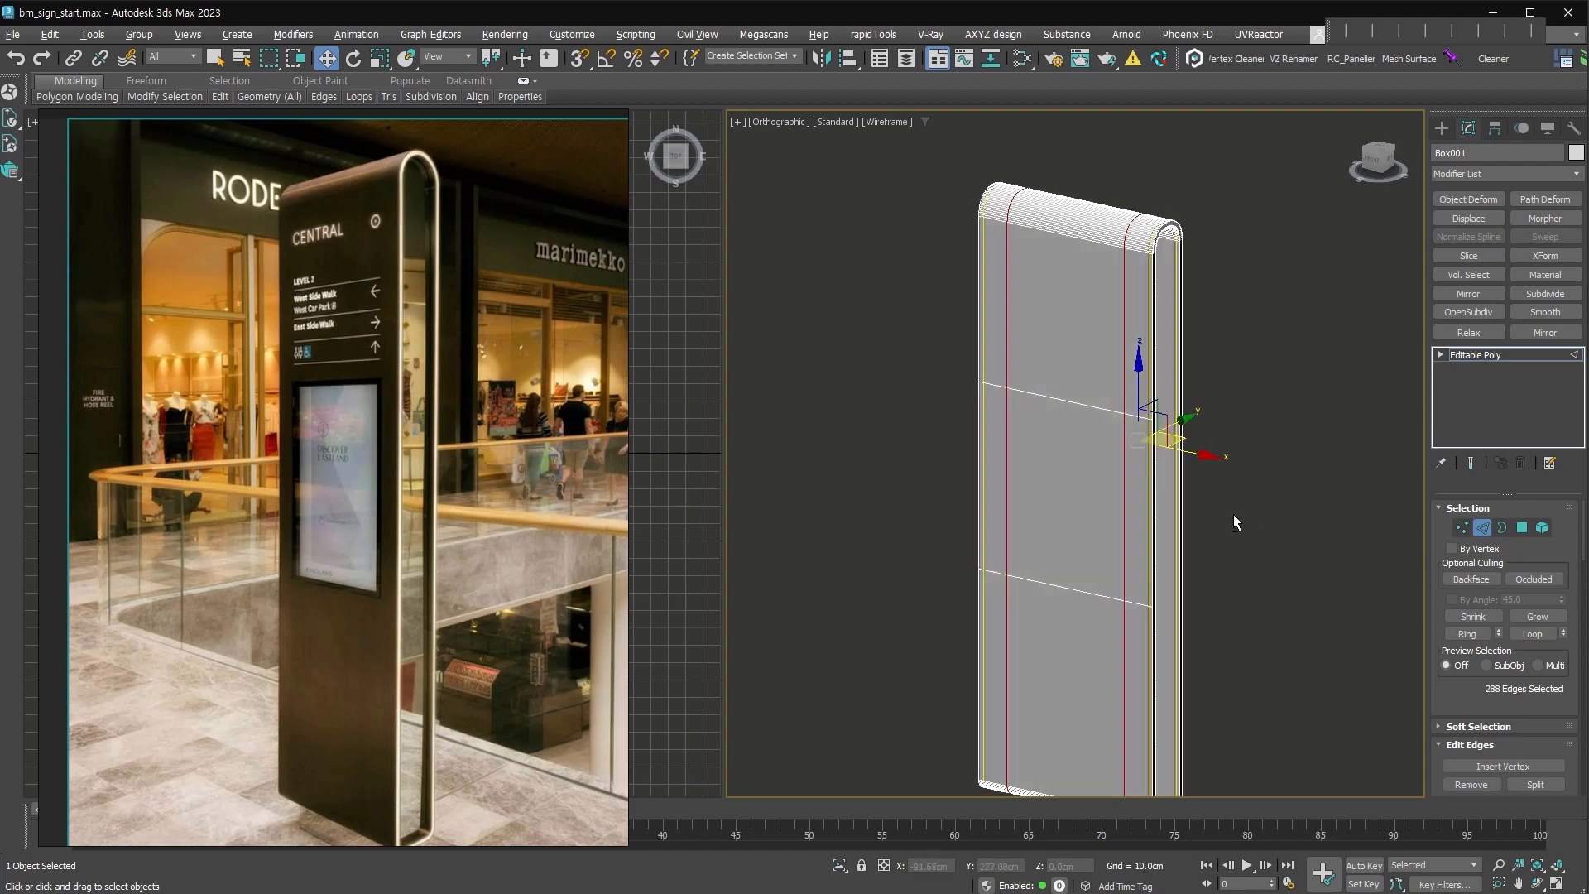
key(4)
click(1074, 506)
alt+middle_drag(1073, 506, 1159, 520)
scroll(1158, 521, up, 4)
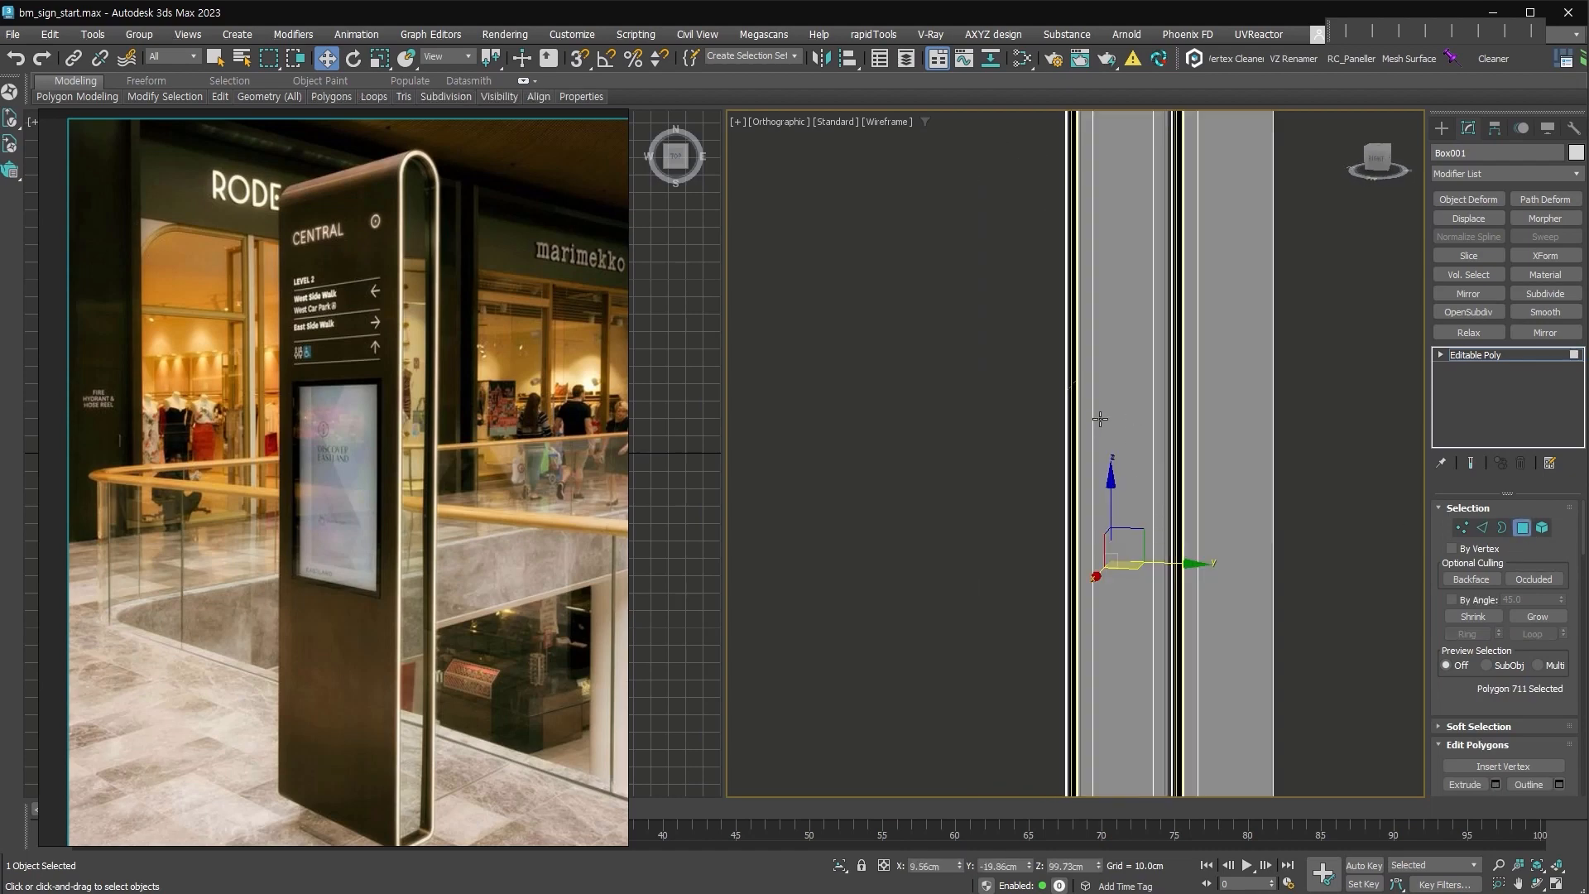
alt+middle_drag(1065, 459, 1119, 497)
key(alt+1)
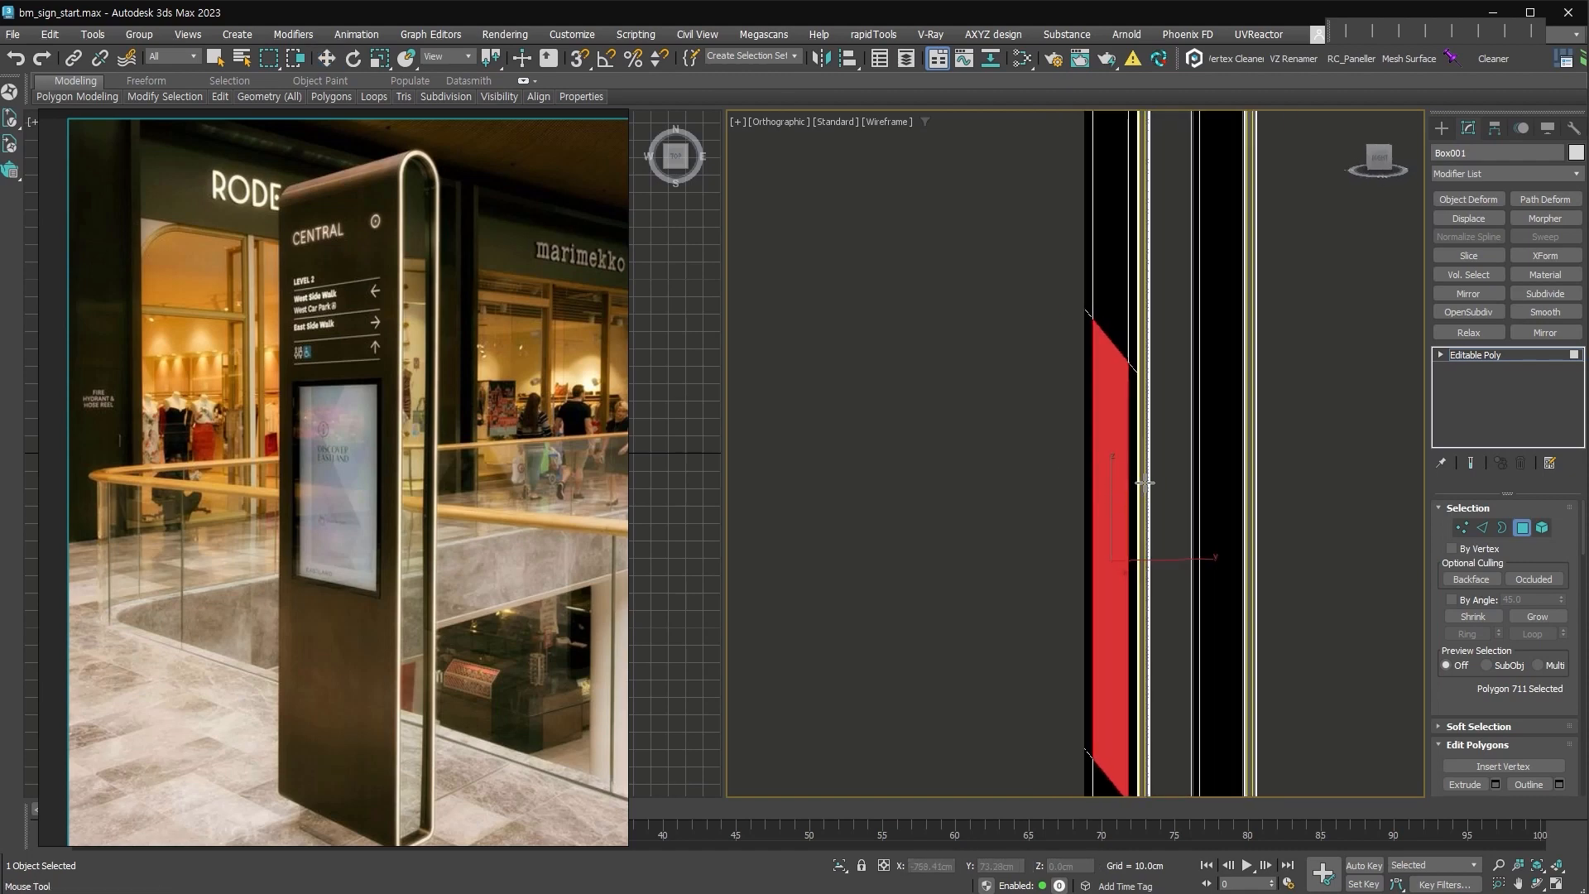
key(w)
click(1483, 528)
key(s)
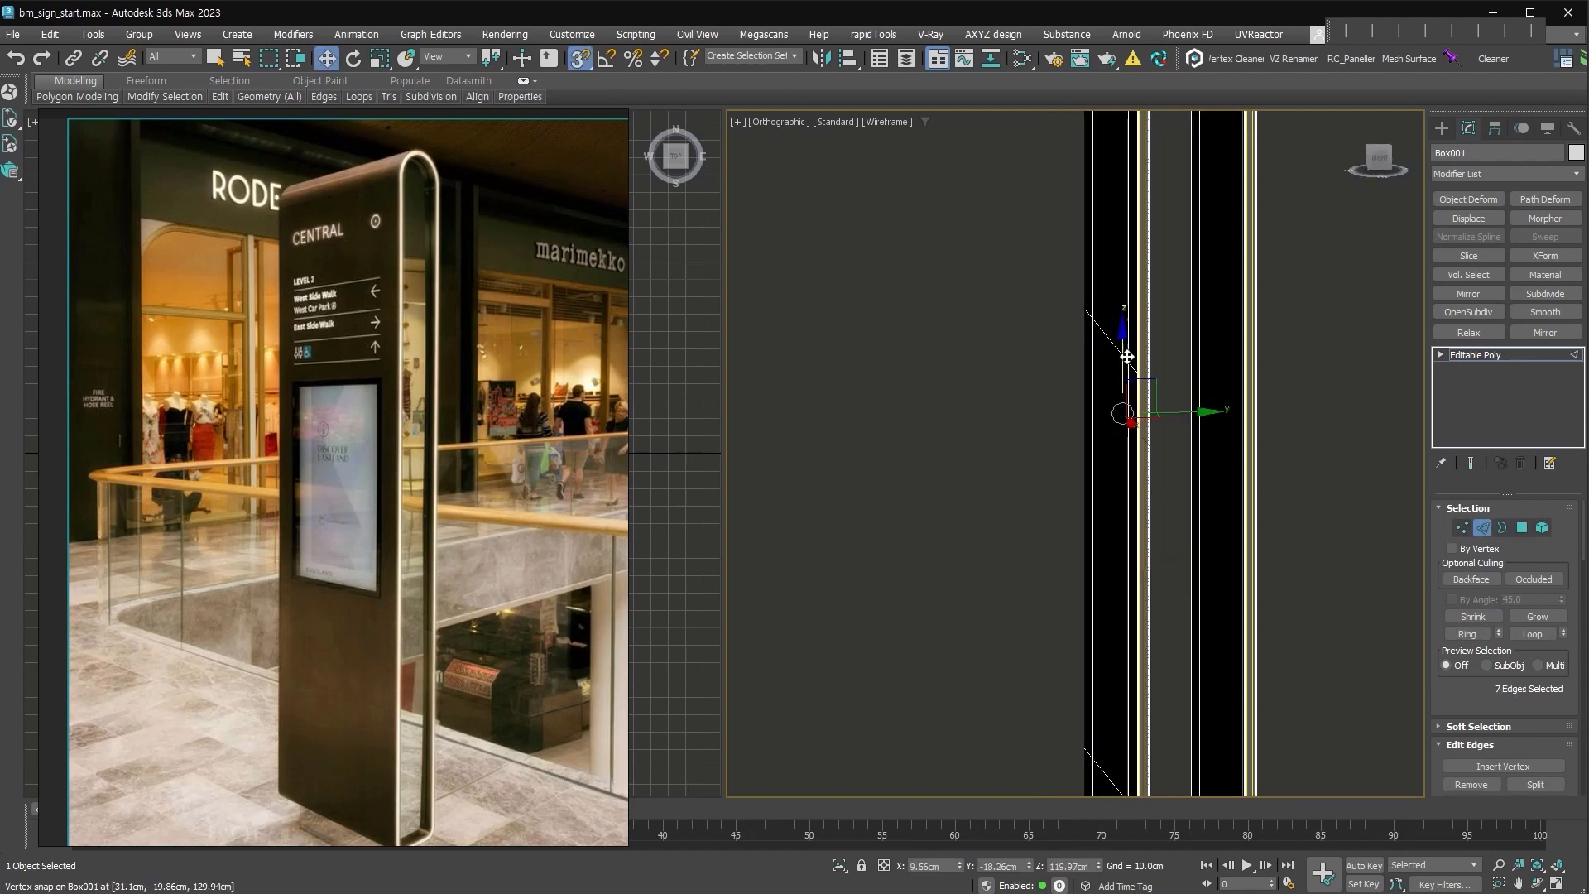
Add a second edge loop on the front wall's inner side and snap it level with the lower front loop.
mouse_move(1095, 312)
alt+middle_down()
mouse_move(1160, 580)
mouse_move(1217, 344)
mouse_move(1191, 504)
alt+middle_up()
key(F3)
key(alt+1)
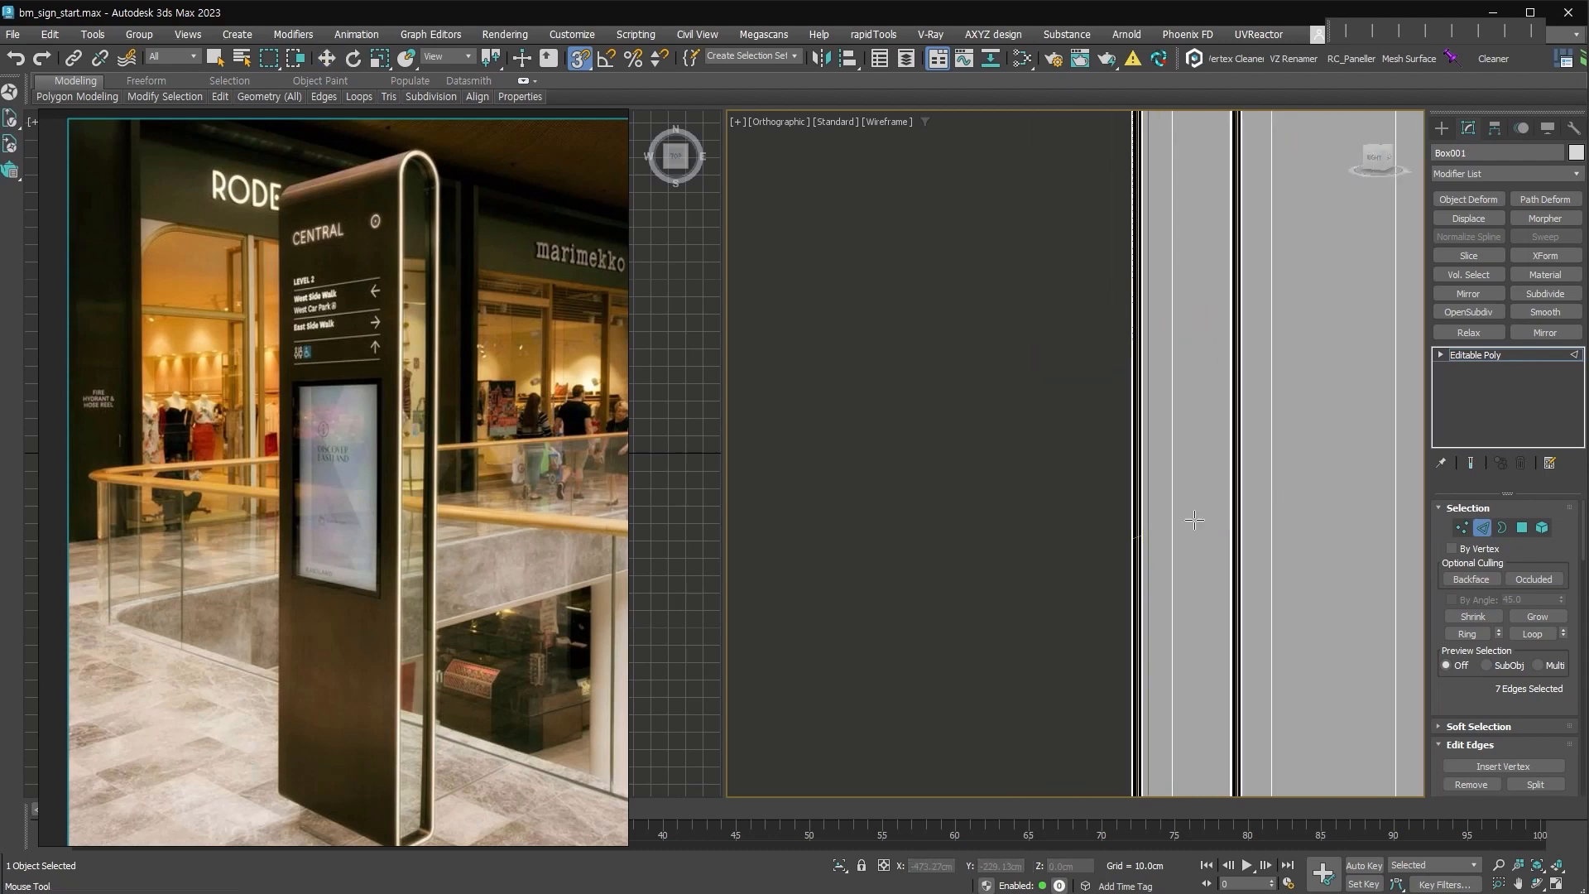
click(1192, 504)
key(F3)
key(w)
drag(1239, 459, 1233, 509)
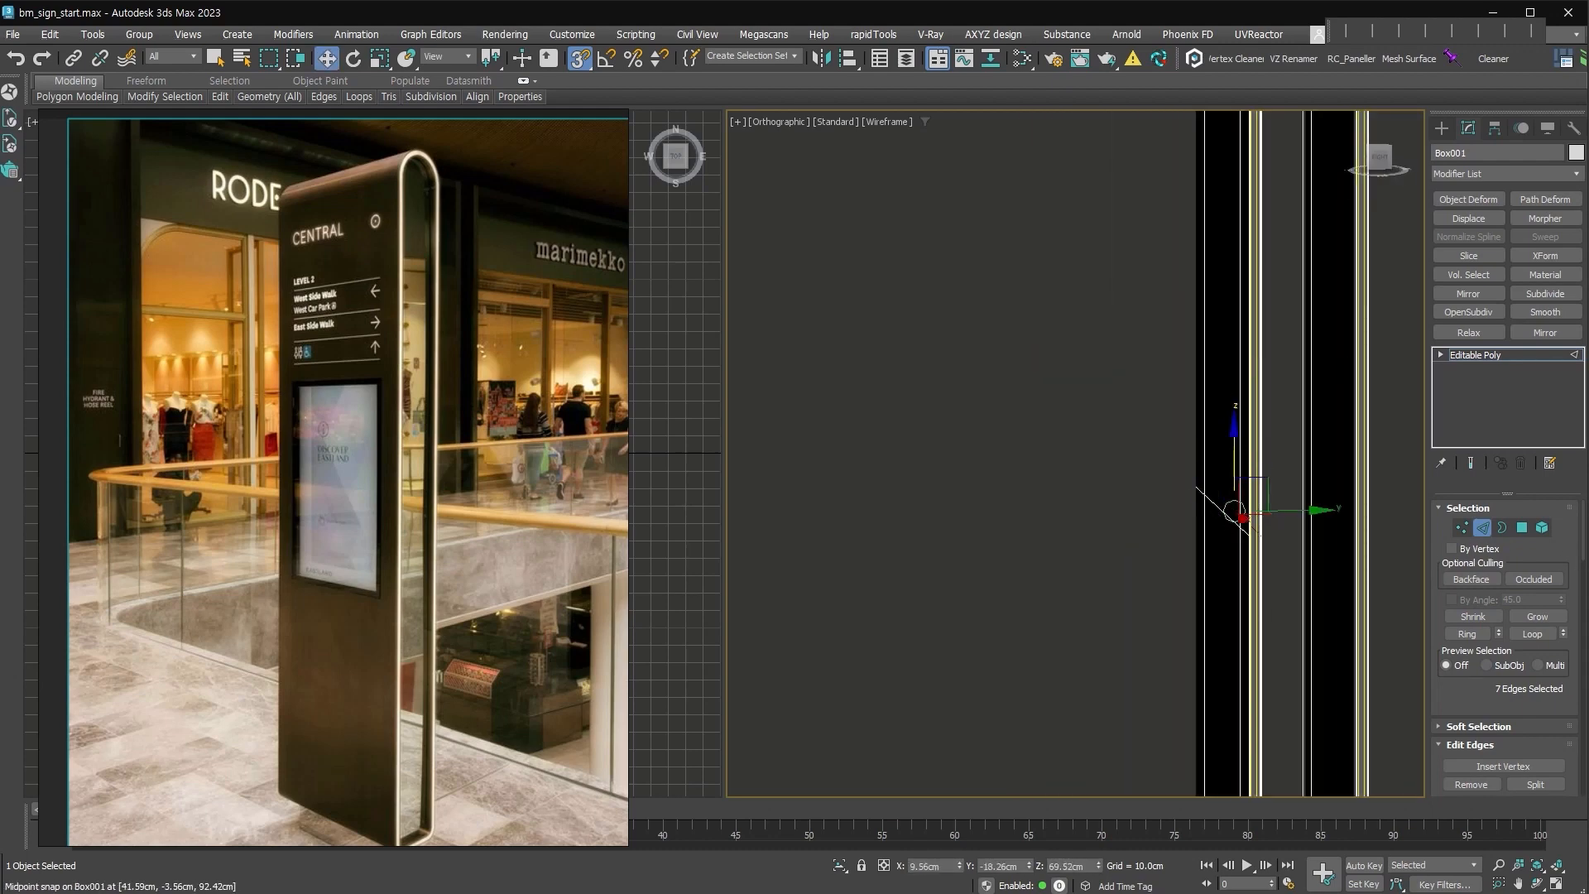
Clone the rectangular screen-area polygon of the front wall outward about 30 cm as a separate object named glass.
click(1522, 533)
click(1231, 414)
alt+middle_drag(1230, 415, 1279, 398)
shift+drag(1273, 328, 958, 418)
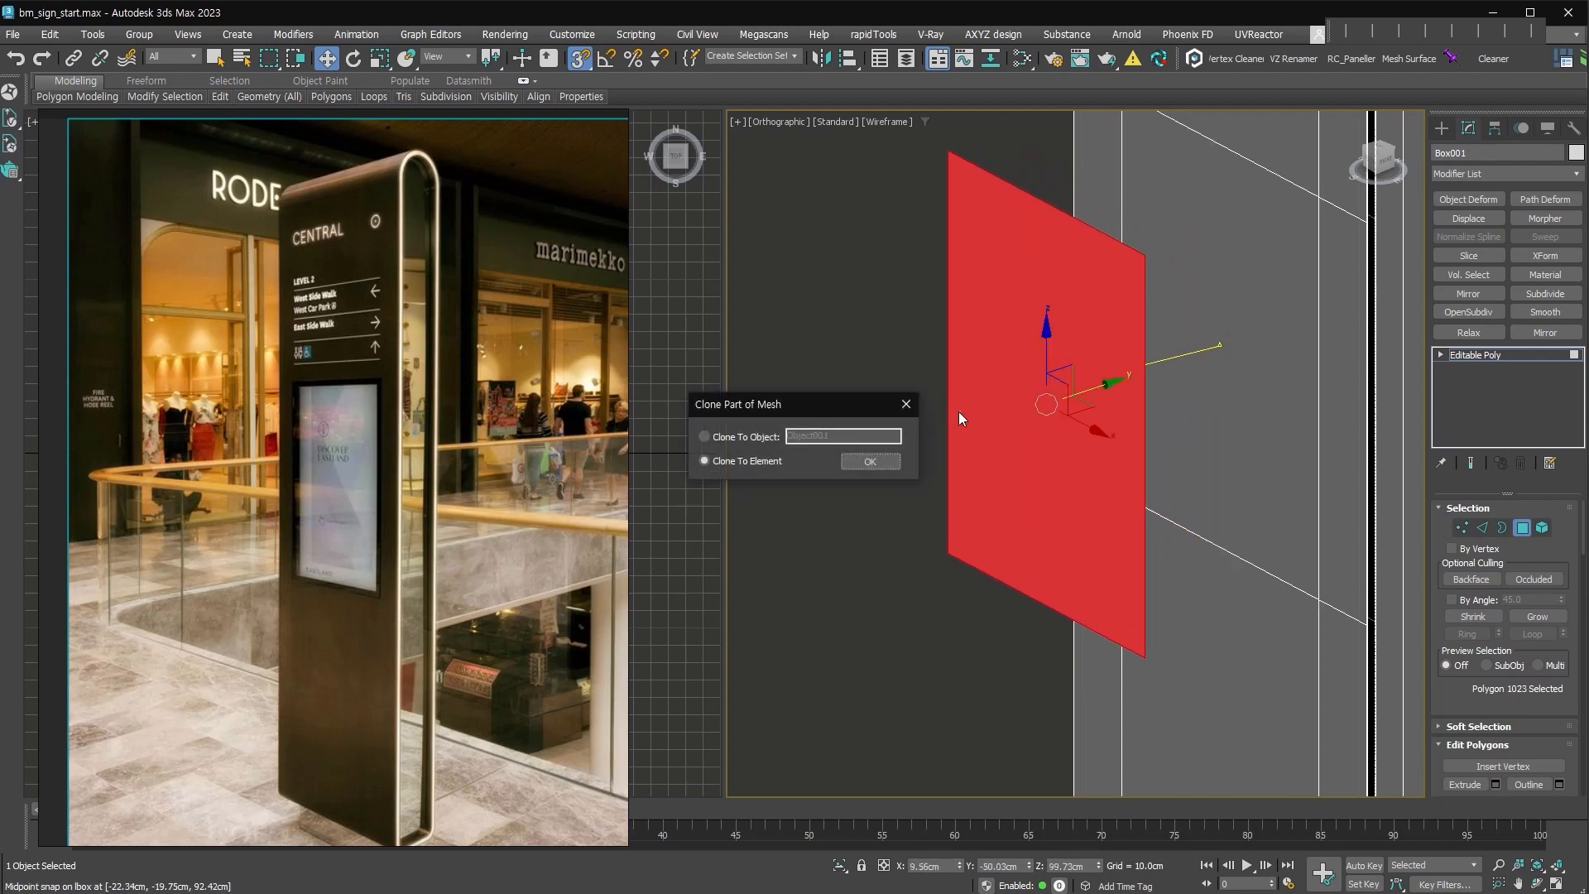
click(754, 439)
drag(878, 438, 653, 429)
key(Return)
Select the matching outer and inner screen-area polygons of the front wall and bridge them into a through opening.
mouse_move(1274, 419)
middle_down()
mouse_move(1238, 433)
mouse_move(1277, 465)
mouse_move(1237, 473)
middle_up()
click(1239, 433)
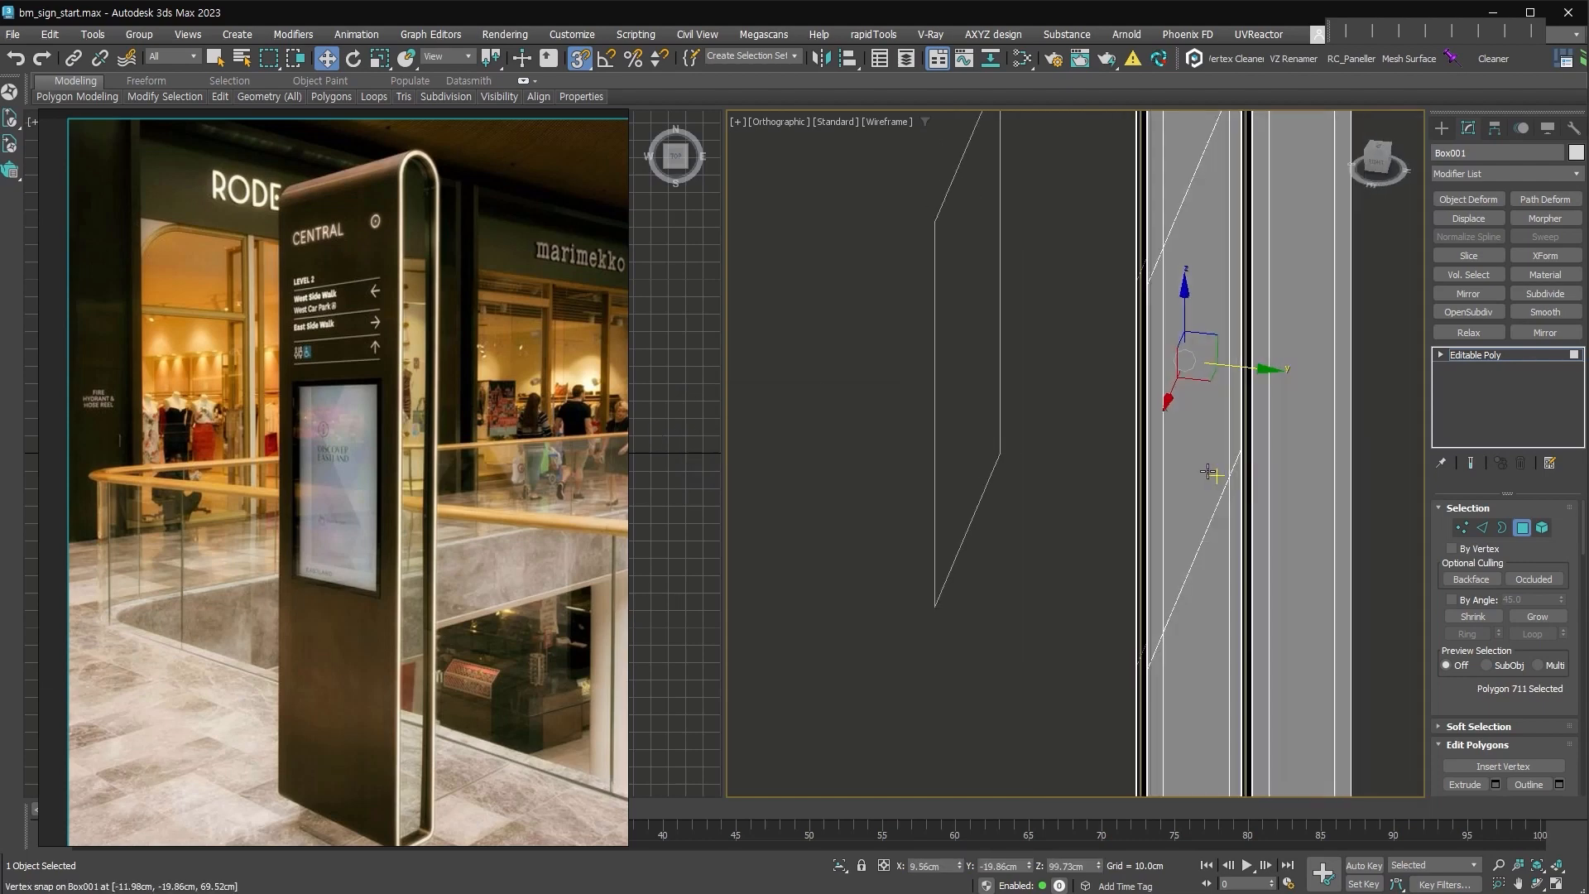
click(1210, 465)
scroll(1478, 498, down, 5)
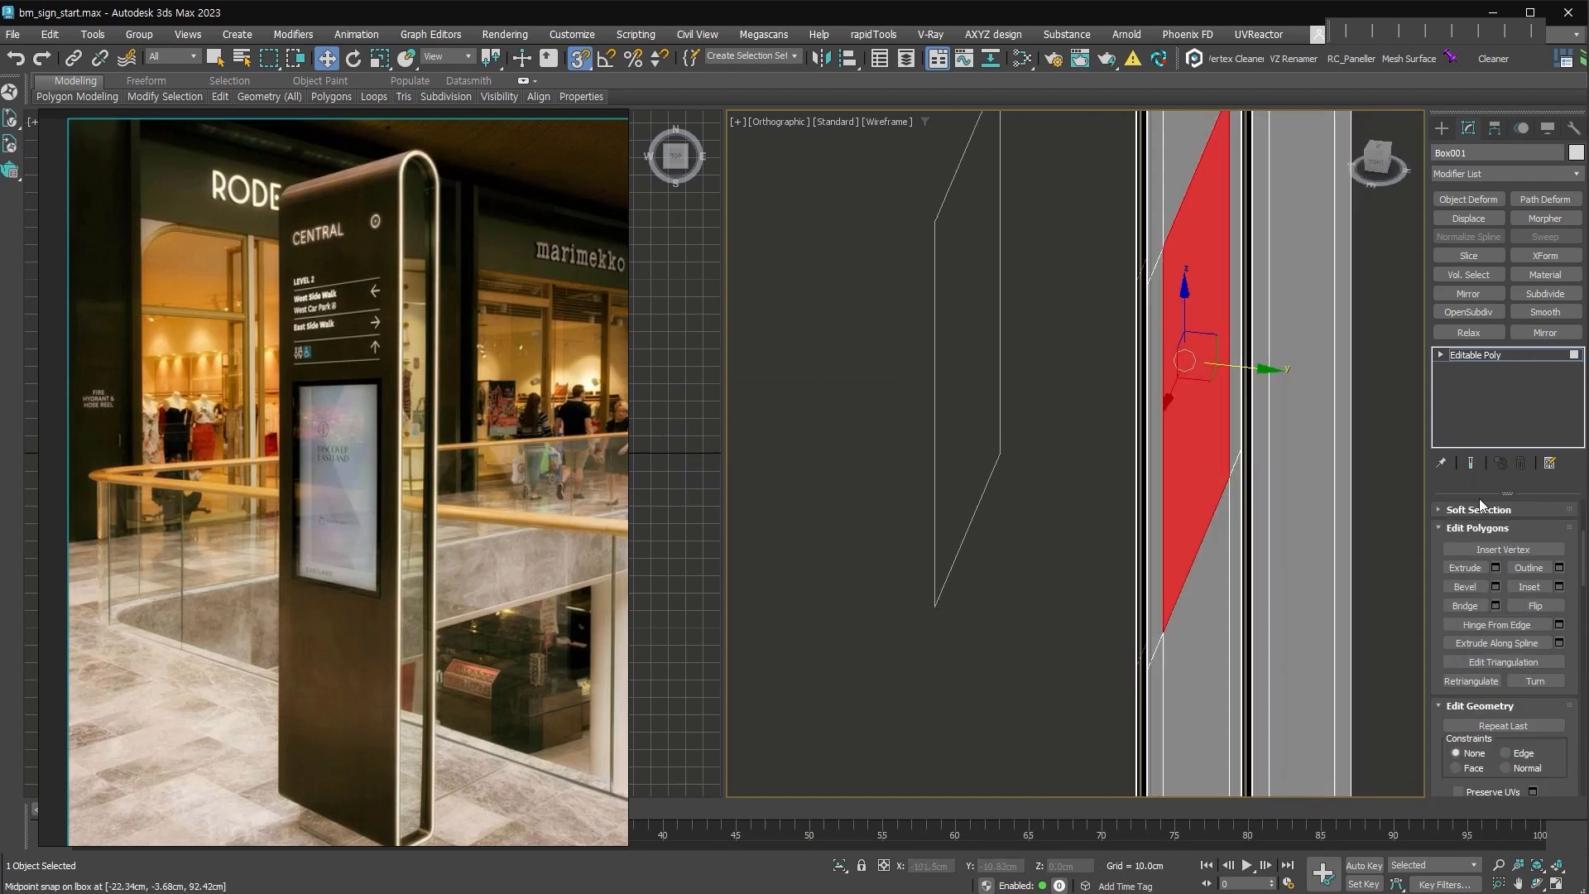
click(1466, 606)
alt+middle_drag(1044, 538, 1120, 548)
click(852, 575)
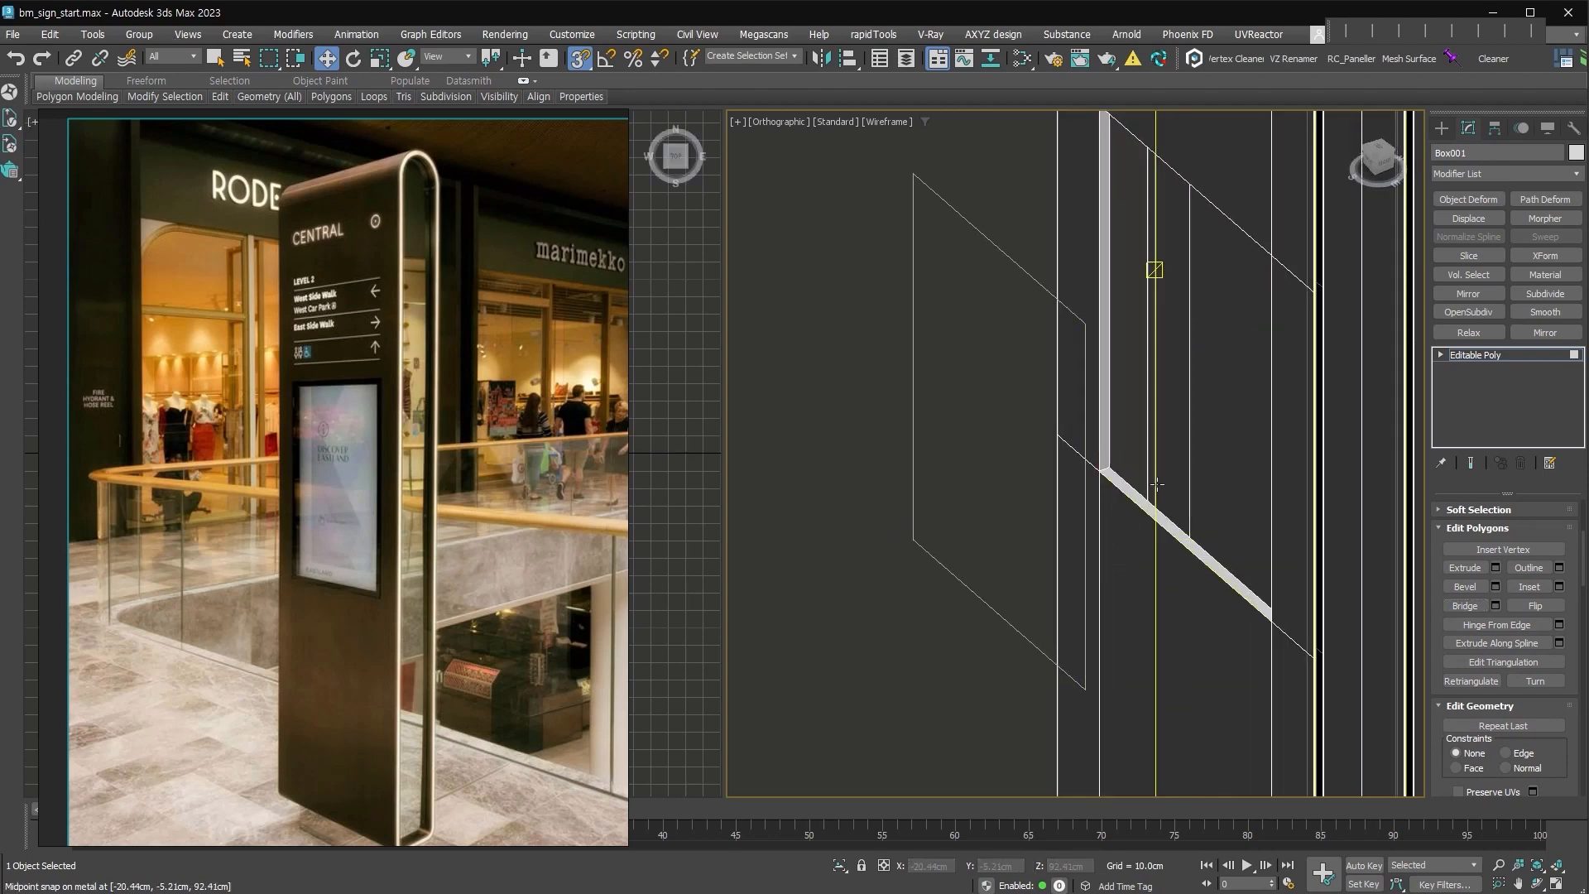
Leave polygon editing on the shell, select the glass object and centre its pivot on the pane.
click(1512, 353)
key(z)
alt+middle_drag(1051, 480, 1092, 483)
click(925, 389)
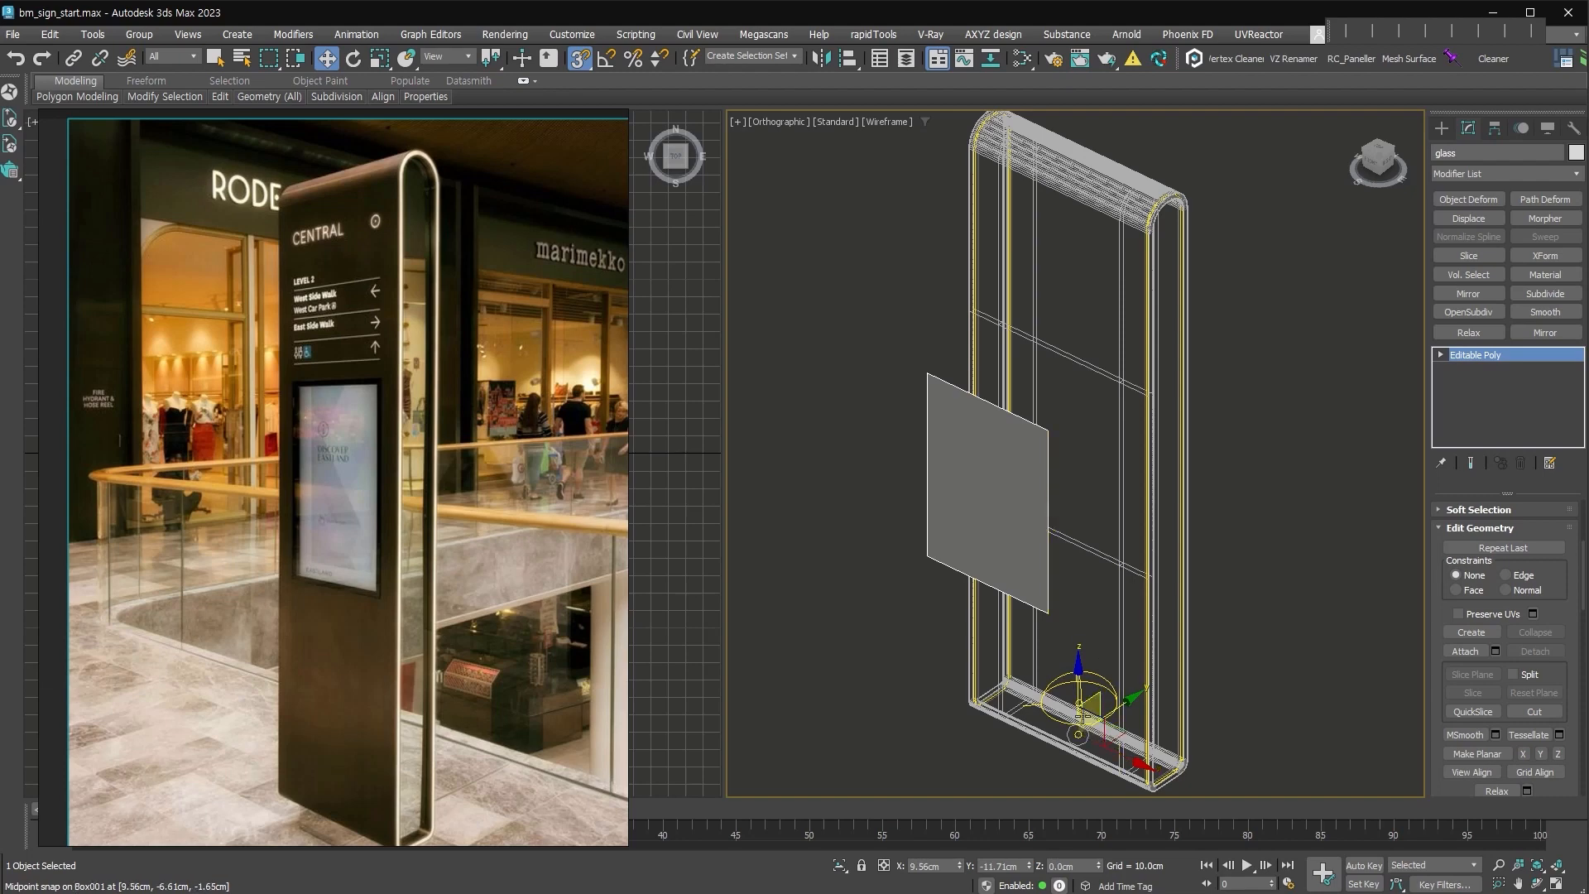
drag(1112, 719, 1024, 485)
Snap the glass pane back into the screen opening, flush with the shell's front face.
alt+middle_drag(1031, 484, 1100, 498)
scroll(1044, 451, up, 4)
key(F3)
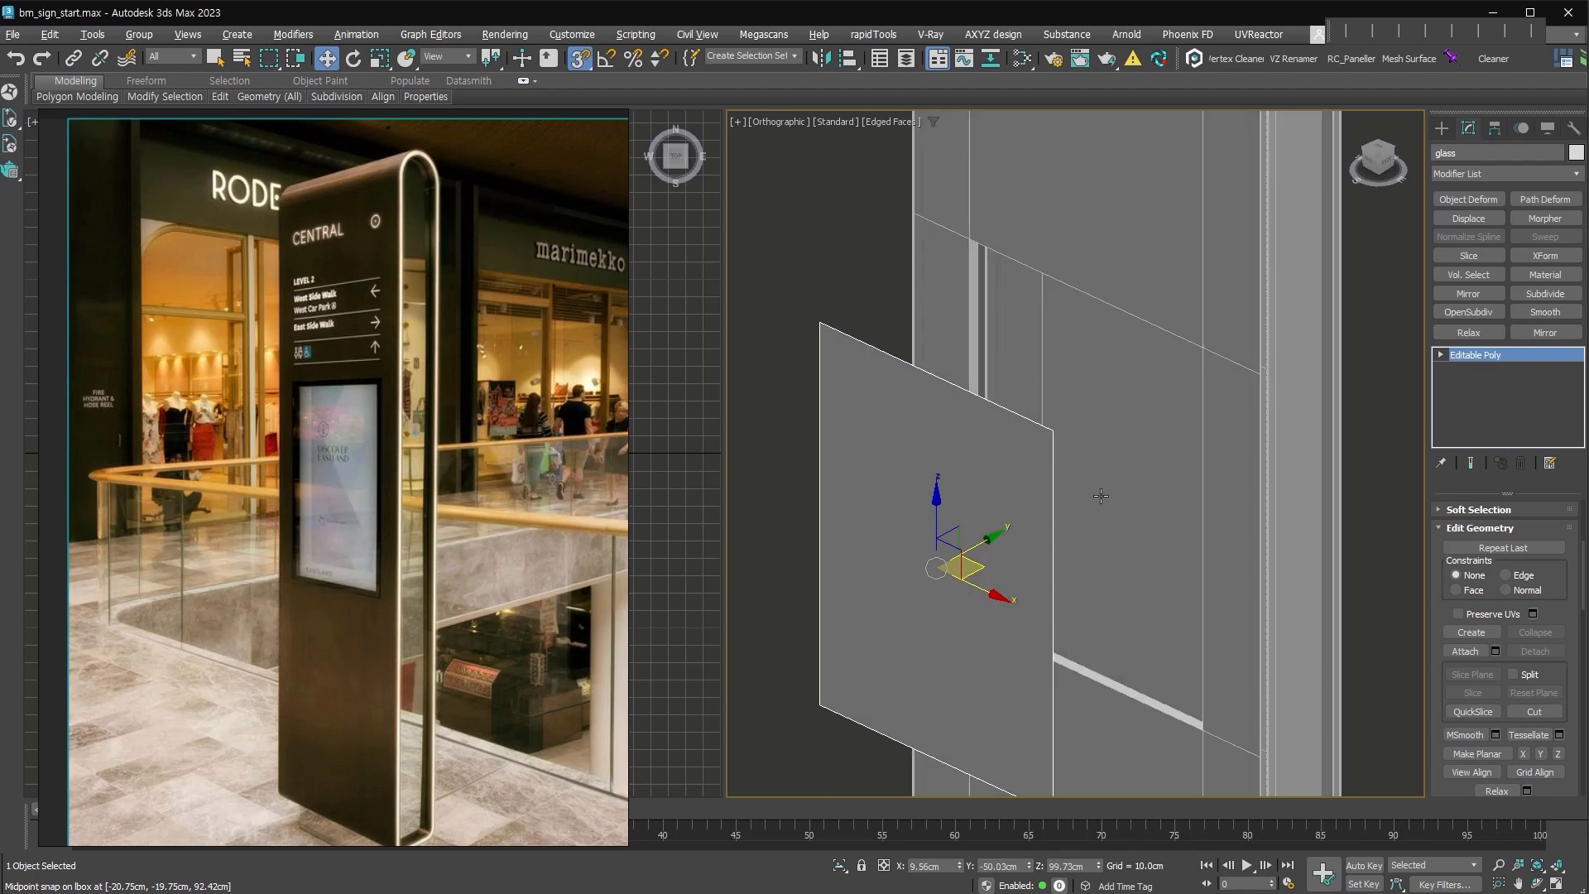
drag(980, 542, 969, 237)
alt+middle_drag(1128, 418, 1115, 412)
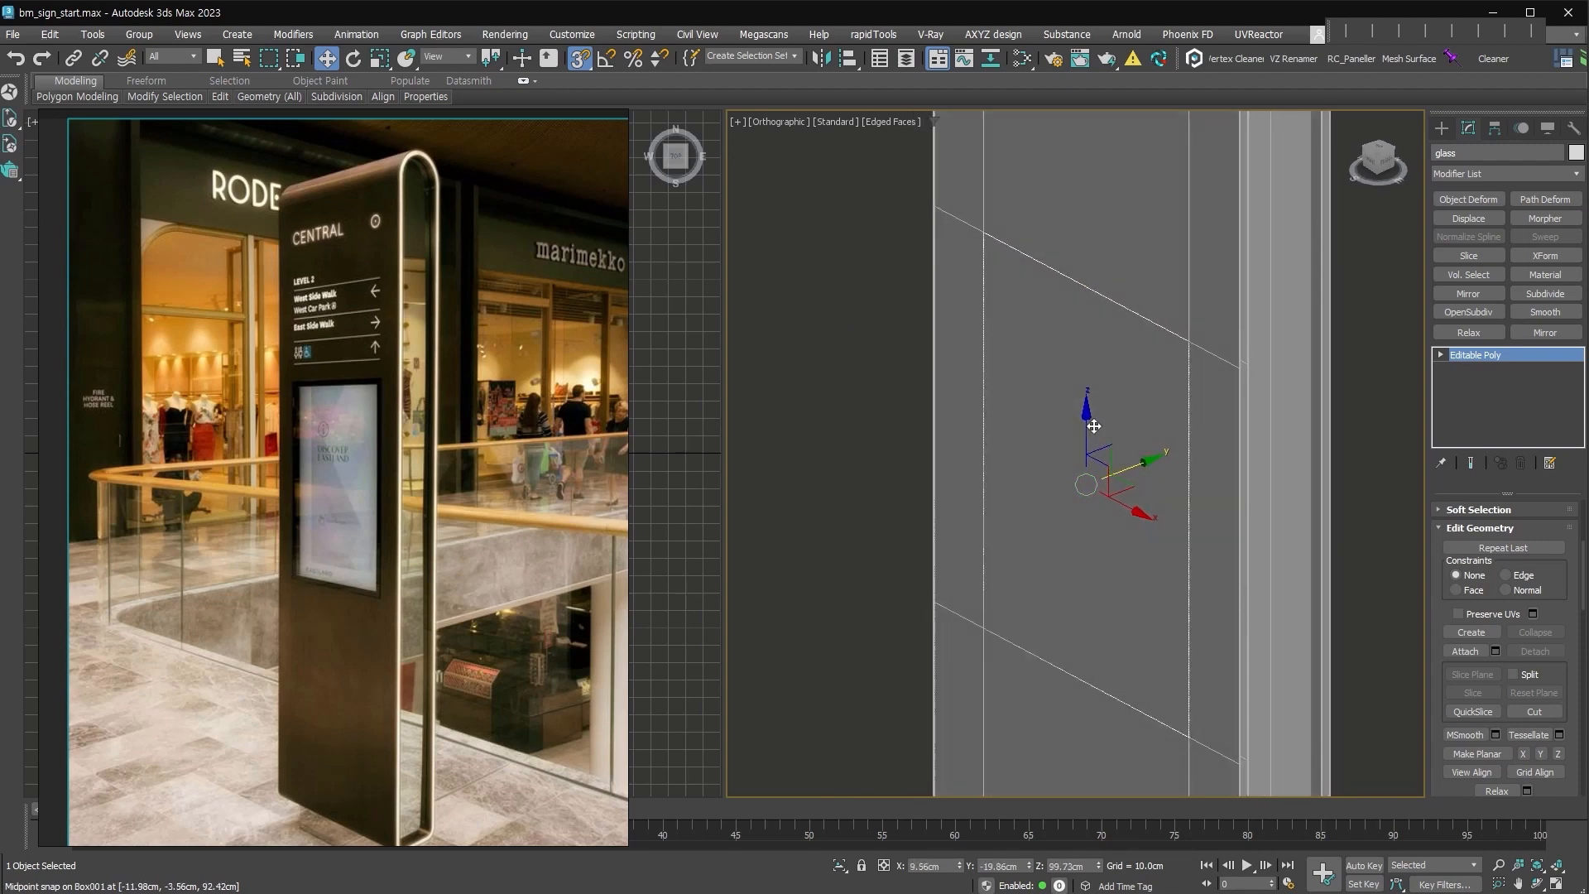
Make glass see-through and copy it about 0.8 cm deeper into the opening as an object named screen.
key(alt+x)
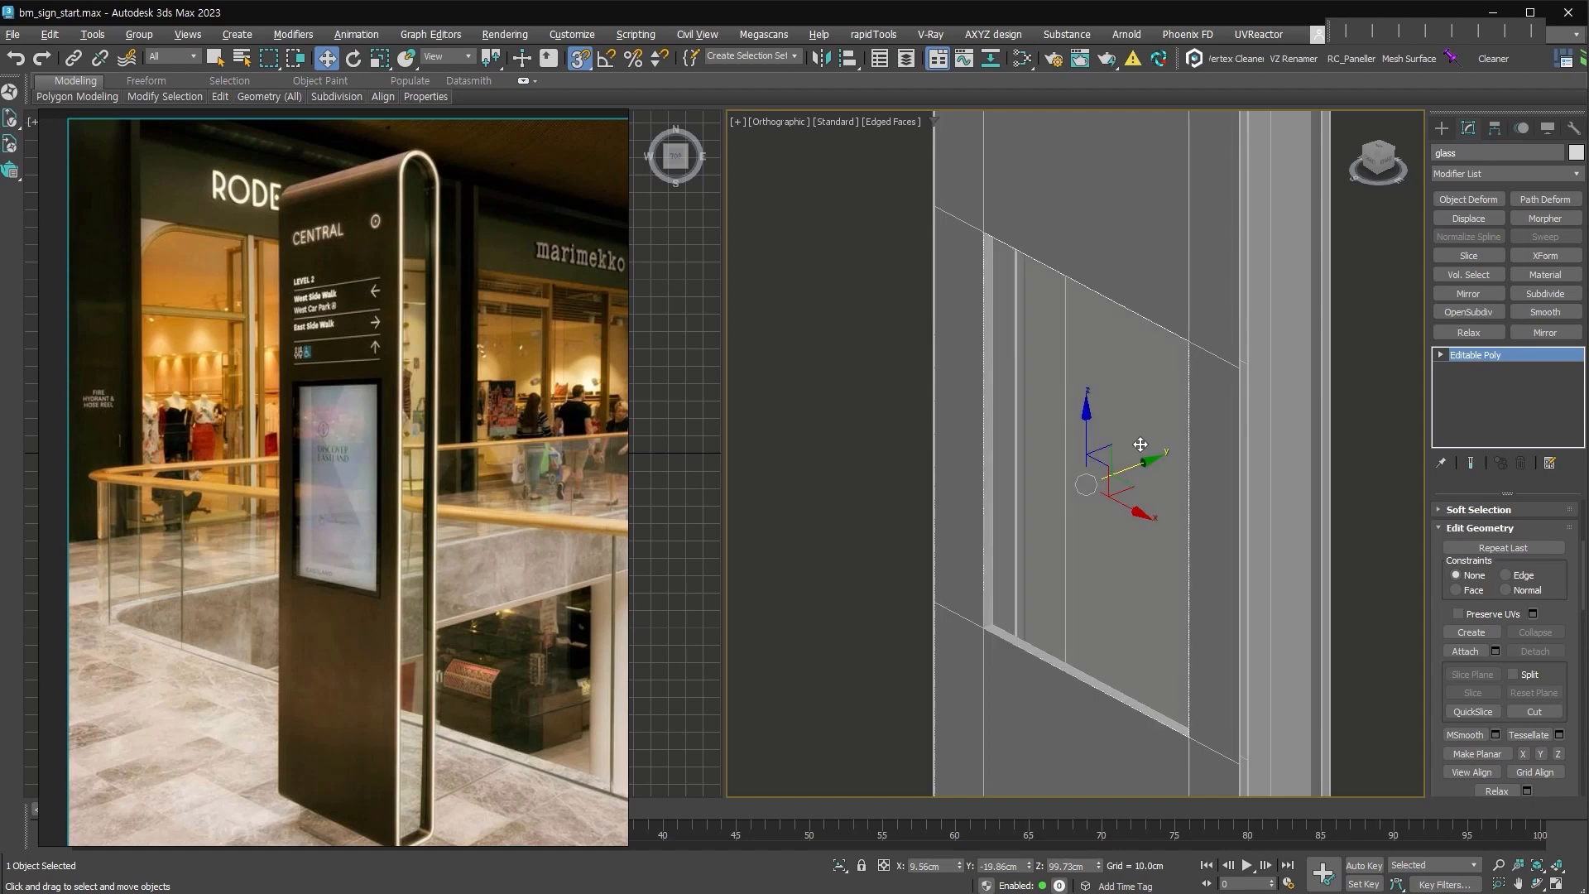
alt+middle_drag(1144, 443, 1111, 454)
scroll(1111, 455, up, 2)
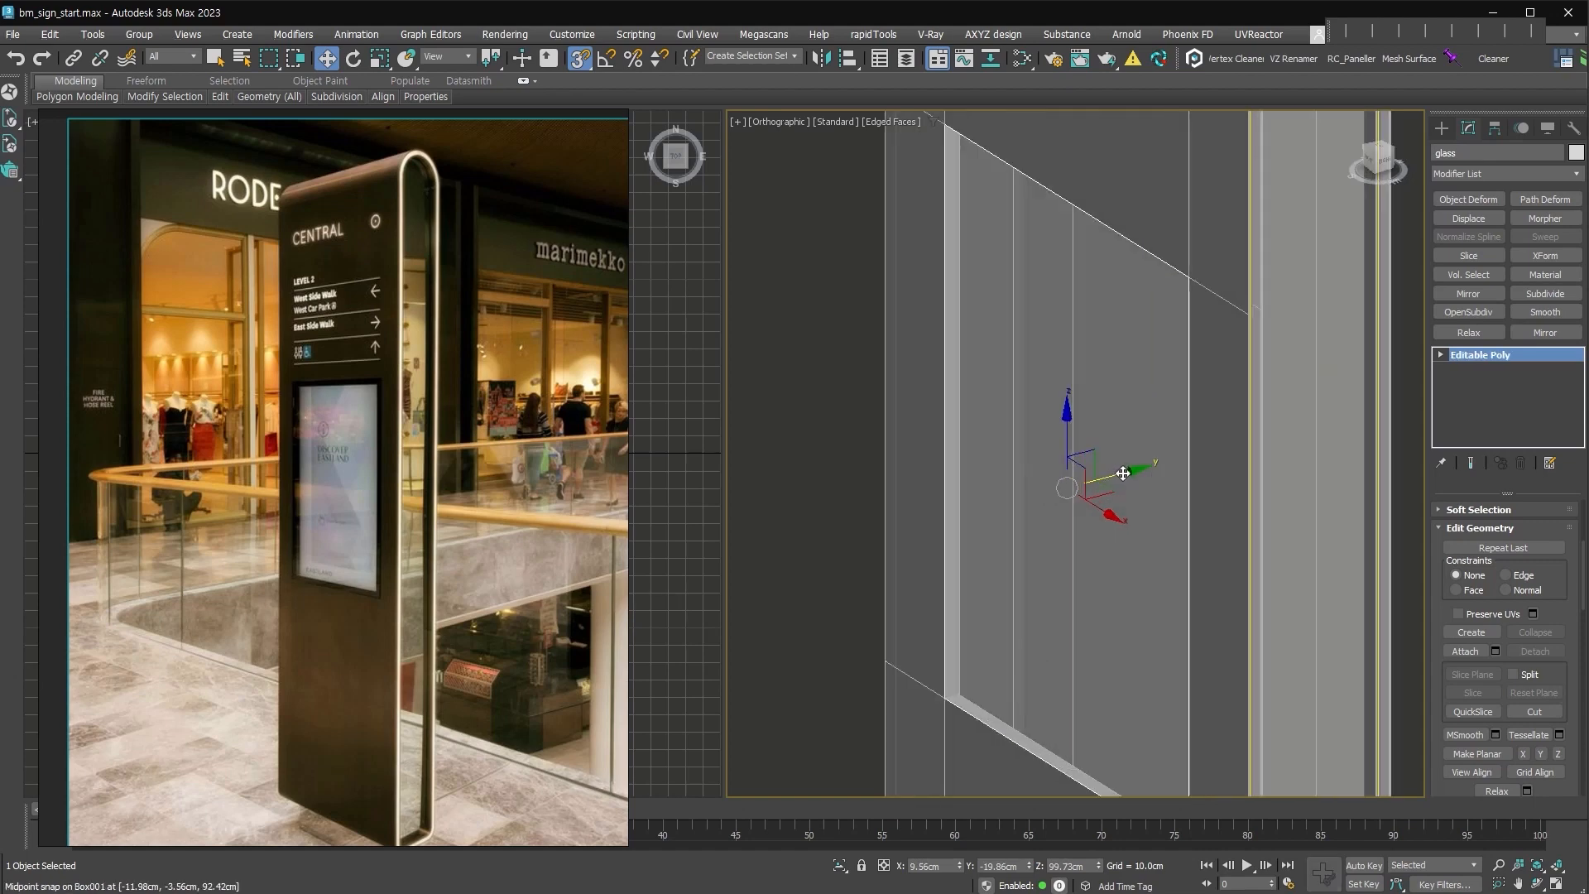
key(s)
shift+drag(1110, 476, 1116, 473)
drag(745, 504, 555, 499)
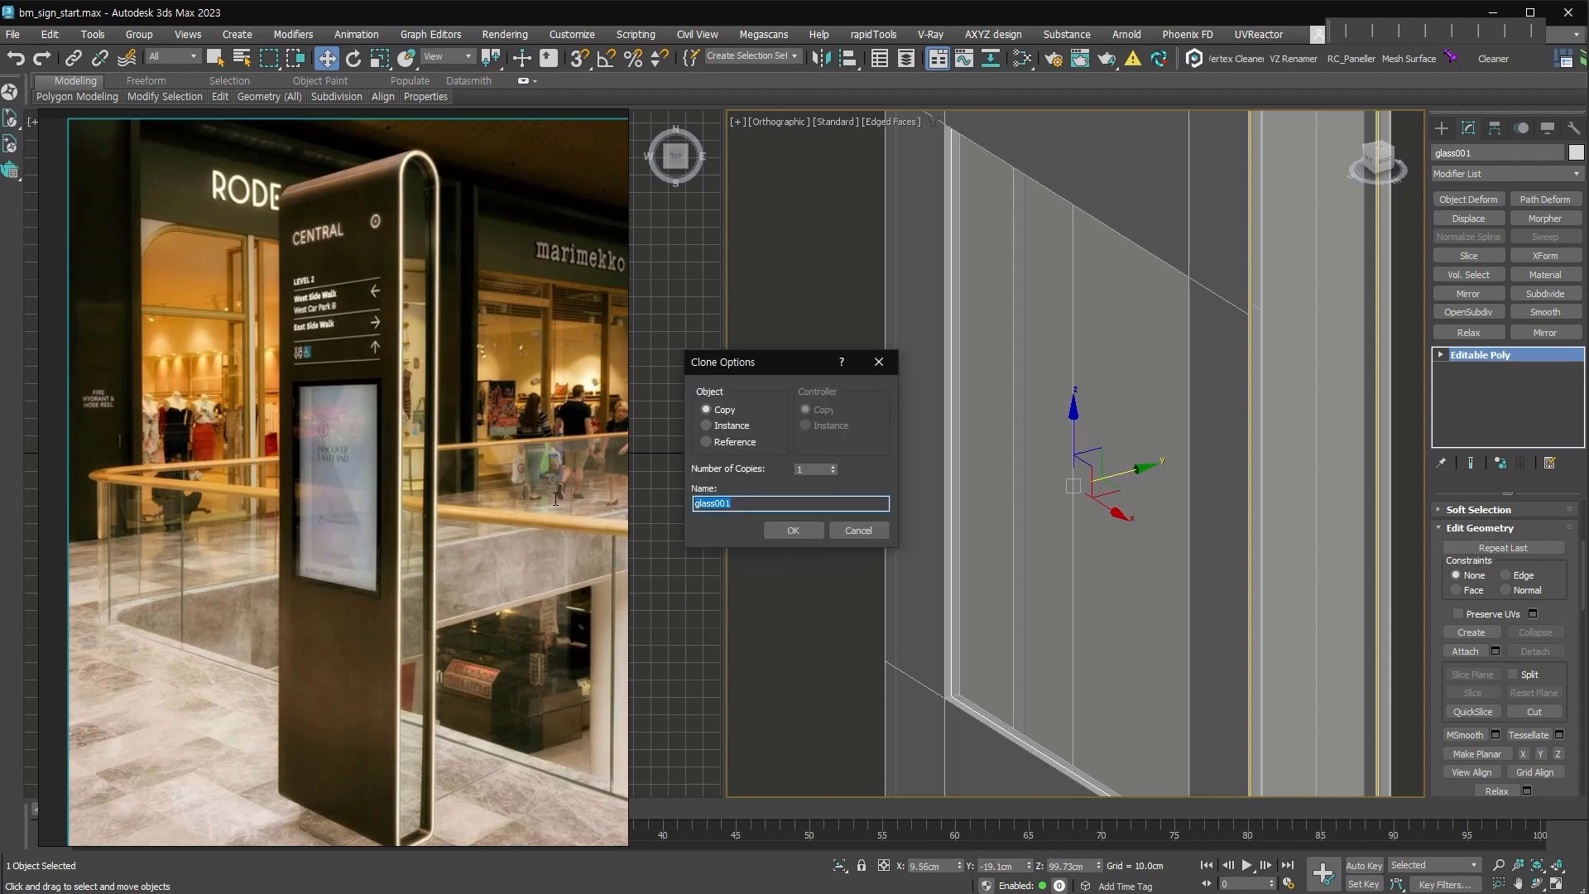
text(sc)
key(Return)
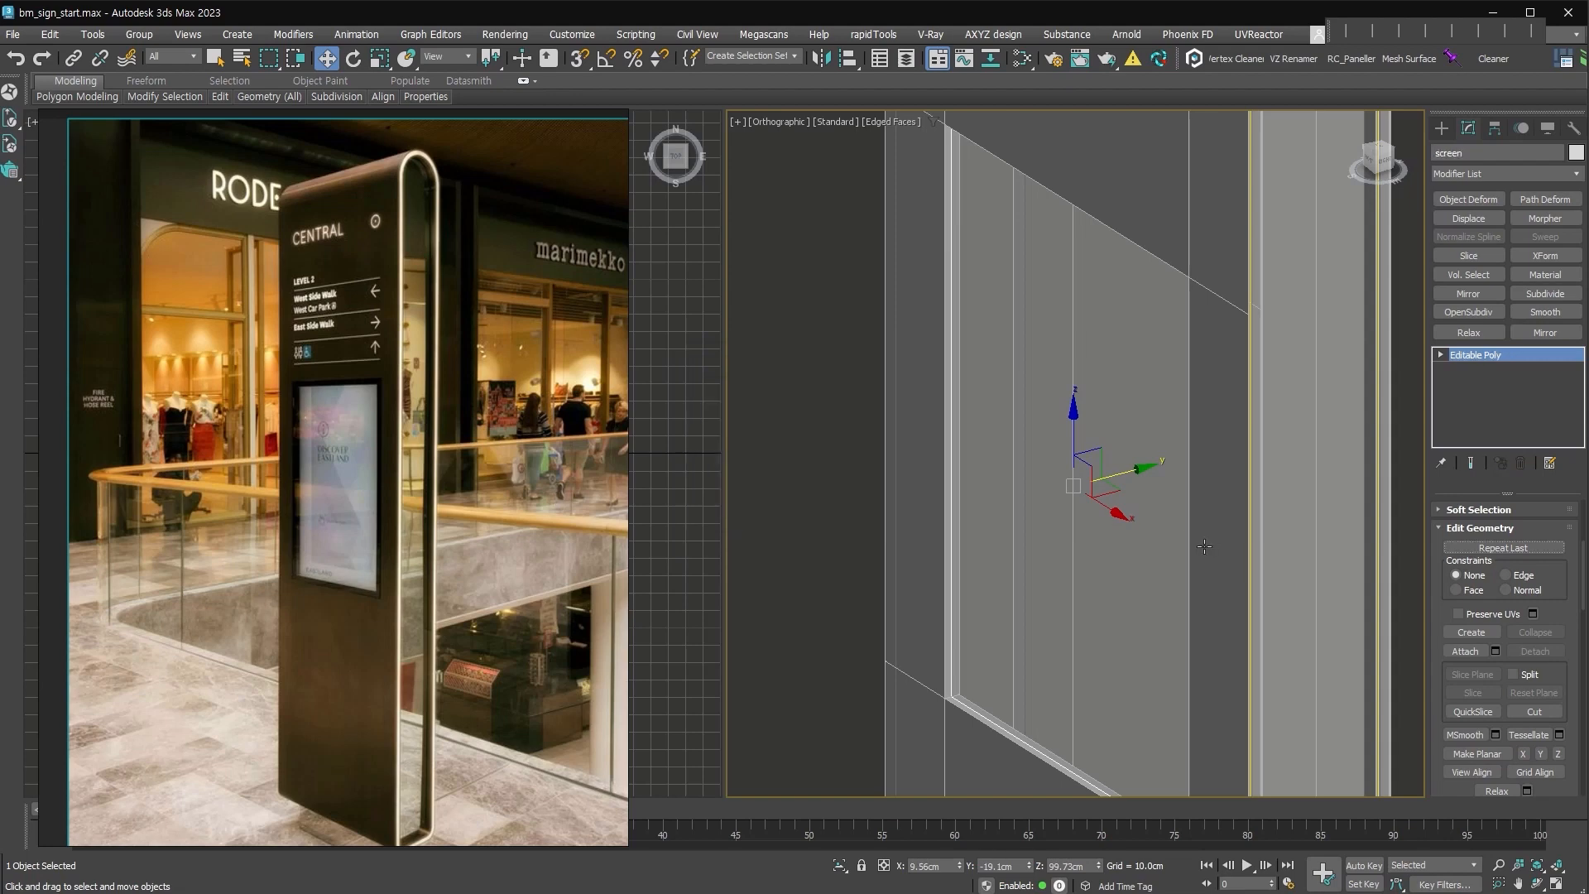
Inset the front polygon of the screen object to form a thin border, and extrude by a very small amount.
middle_drag(1205, 546, 1165, 522)
scroll(1004, 591, up, 2)
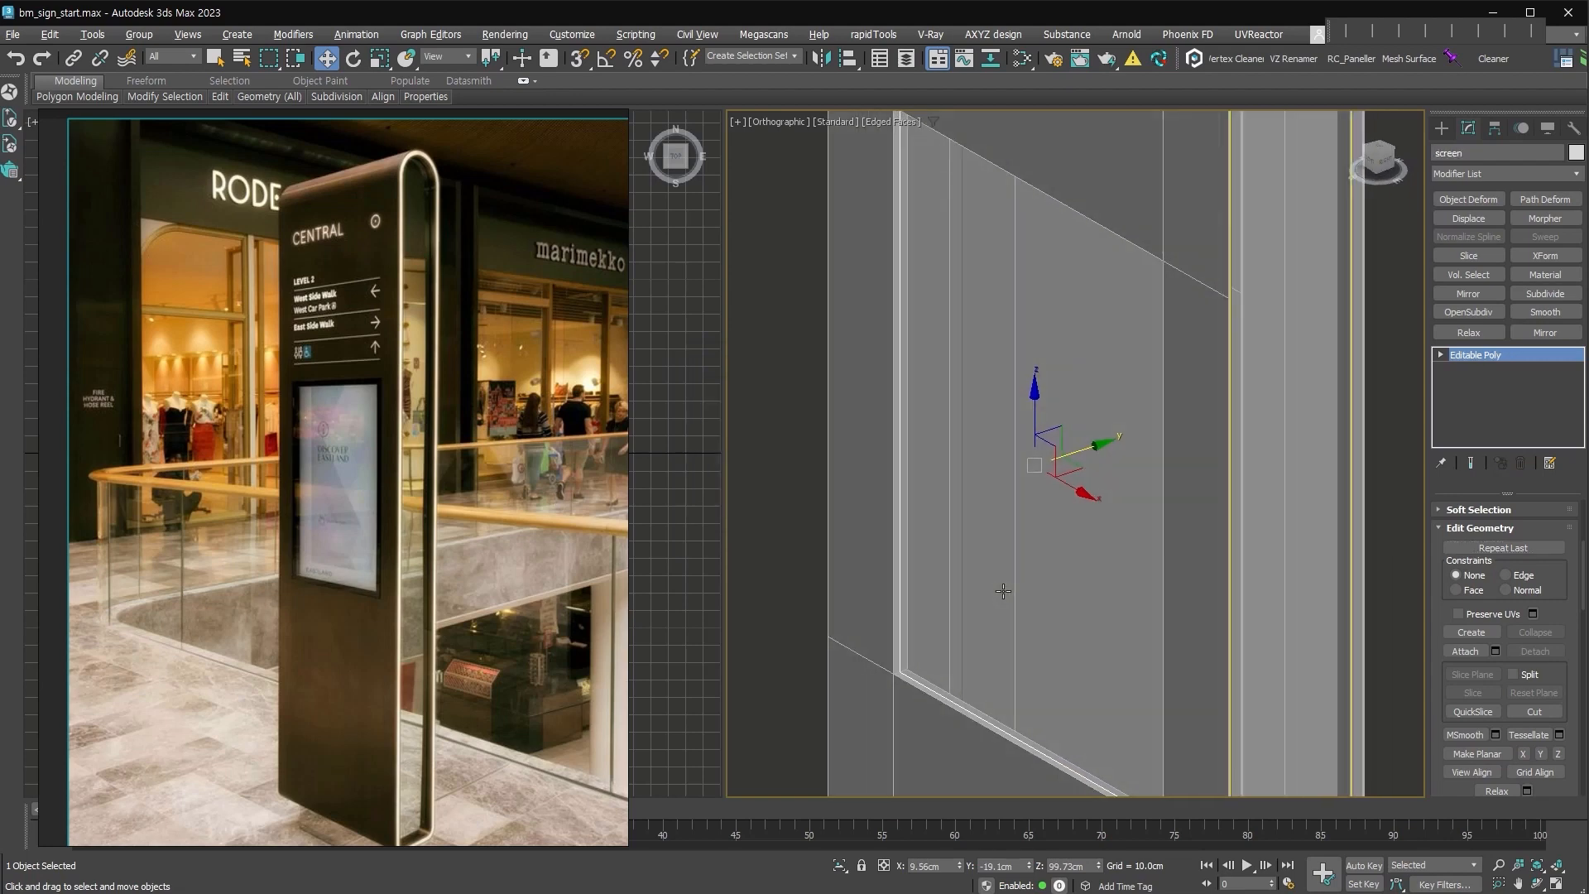
click(1441, 354)
click(1474, 412)
right_click(1047, 482)
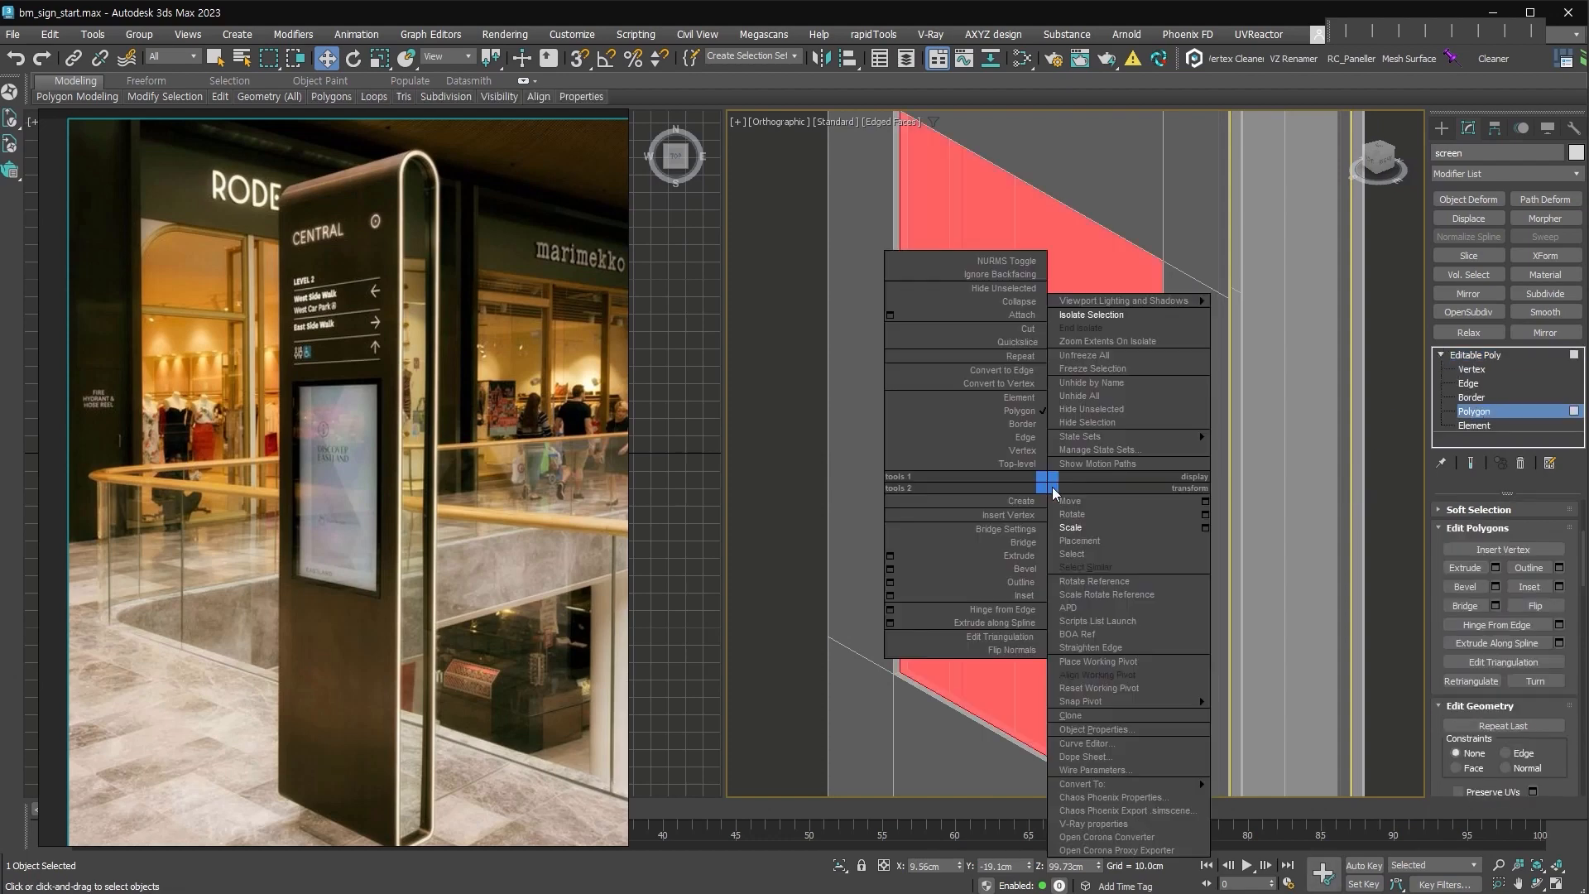
click(1026, 596)
right_click(1019, 549)
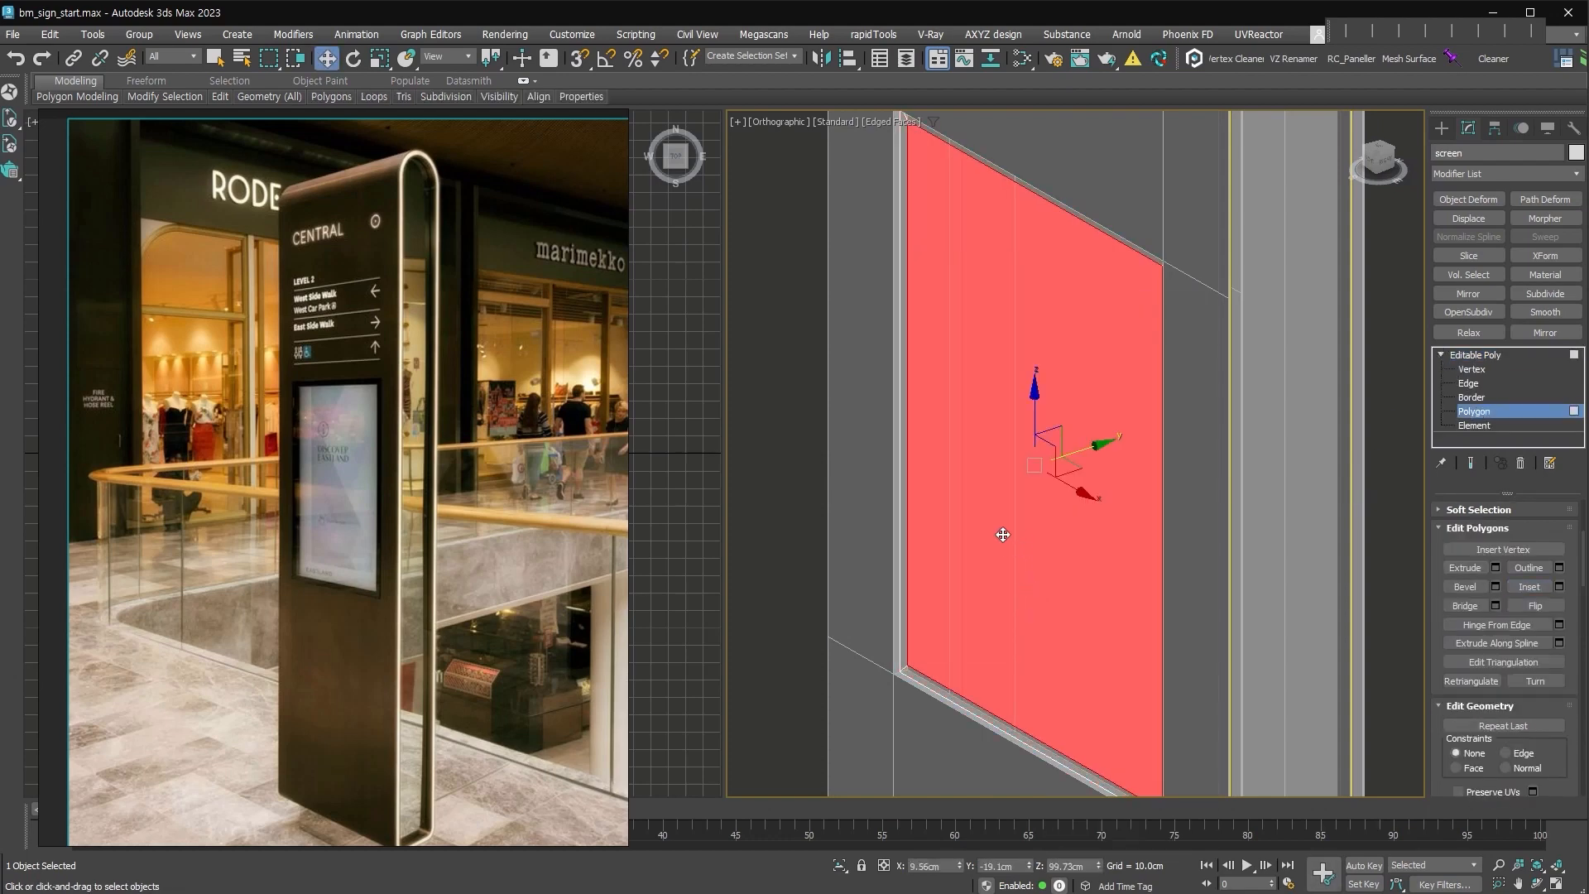
right_click(1004, 535)
click(977, 599)
drag(974, 603, 972, 606)
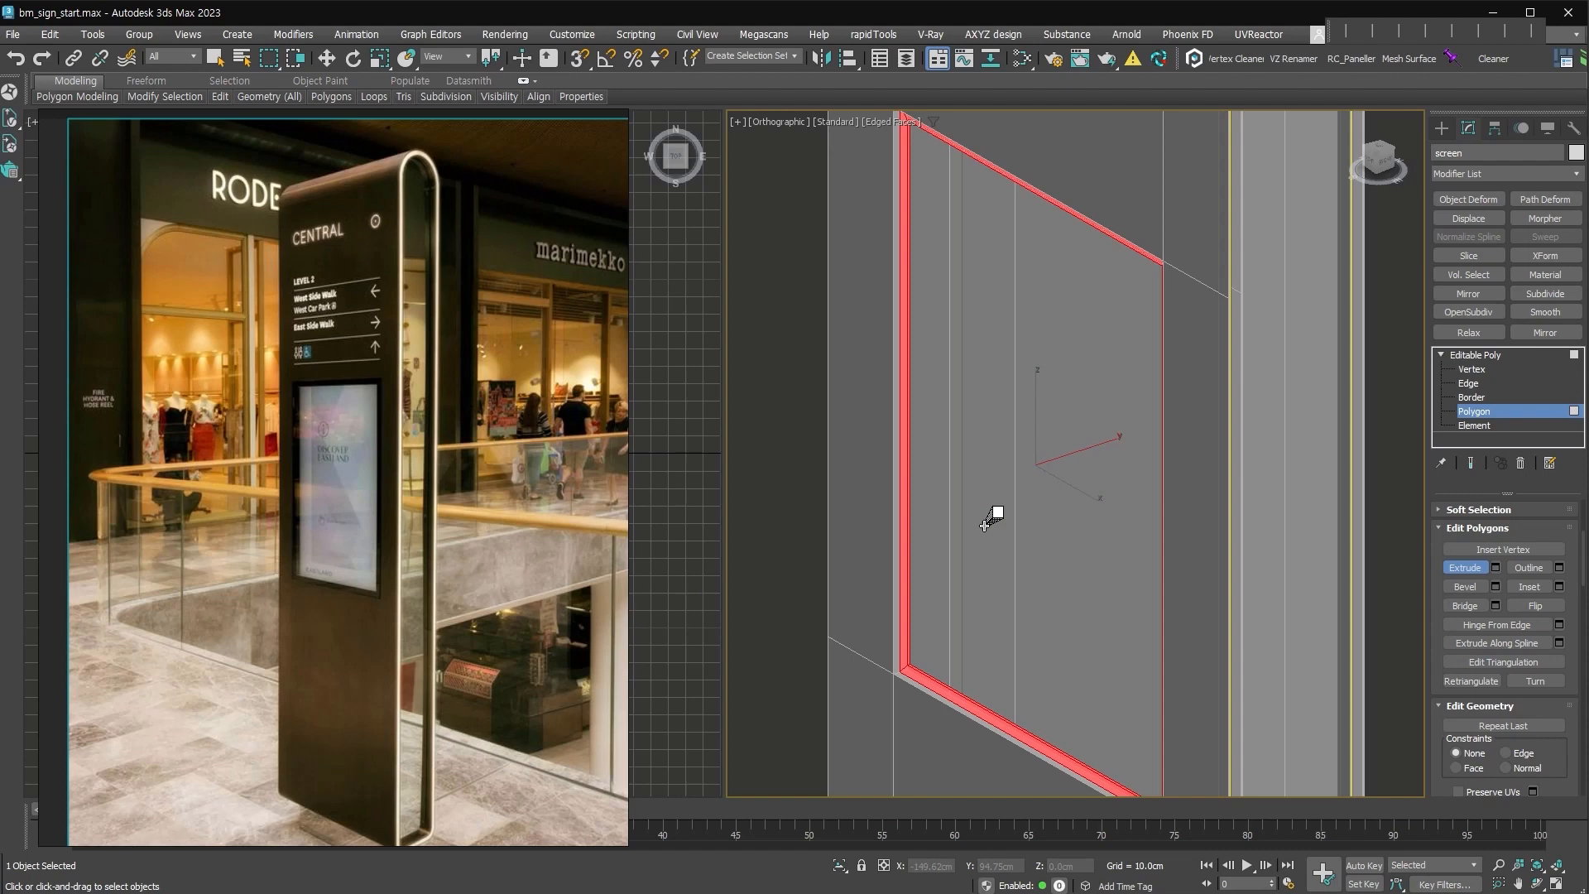
Detach the border polygons around the screen face as an object named screen_outline and leave polygon editing.
key(alt+d)
text(screen_outline)
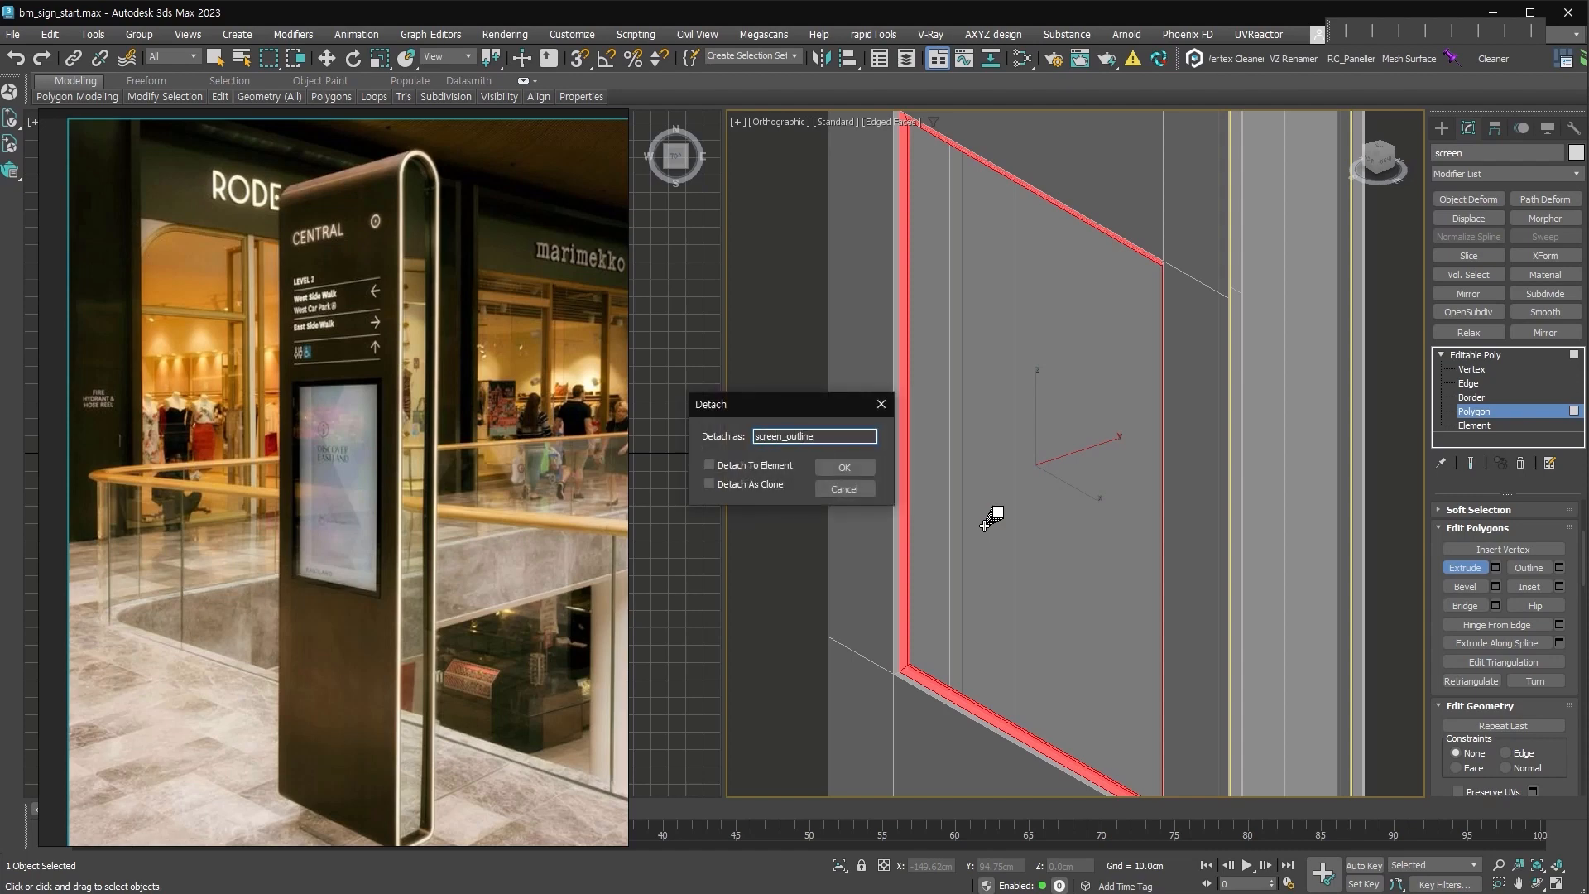
key(Return)
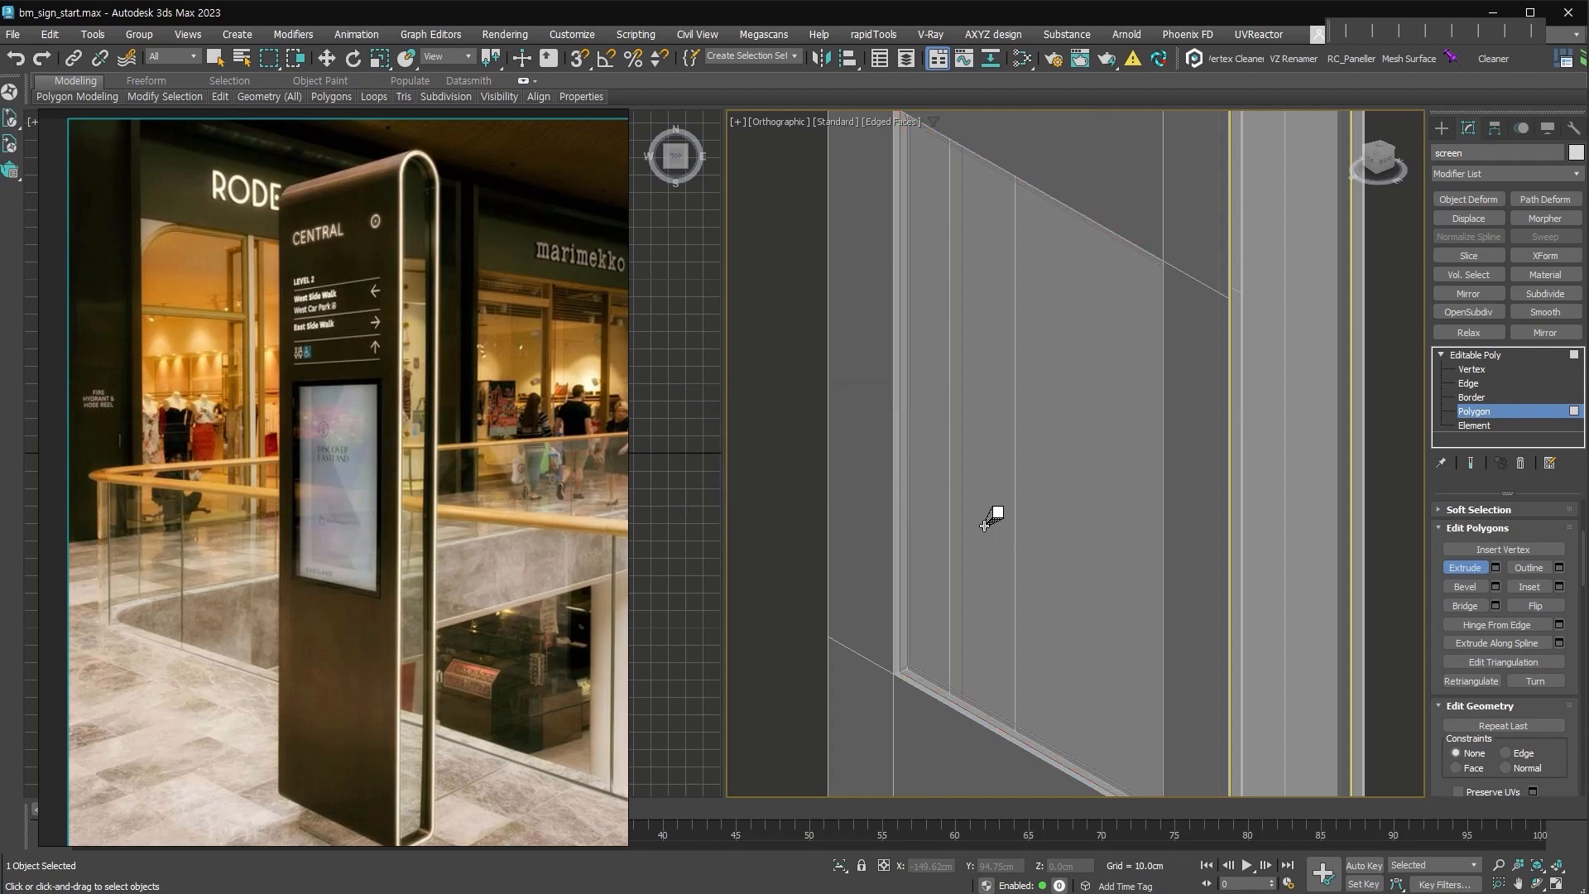
key(4)
key(r)
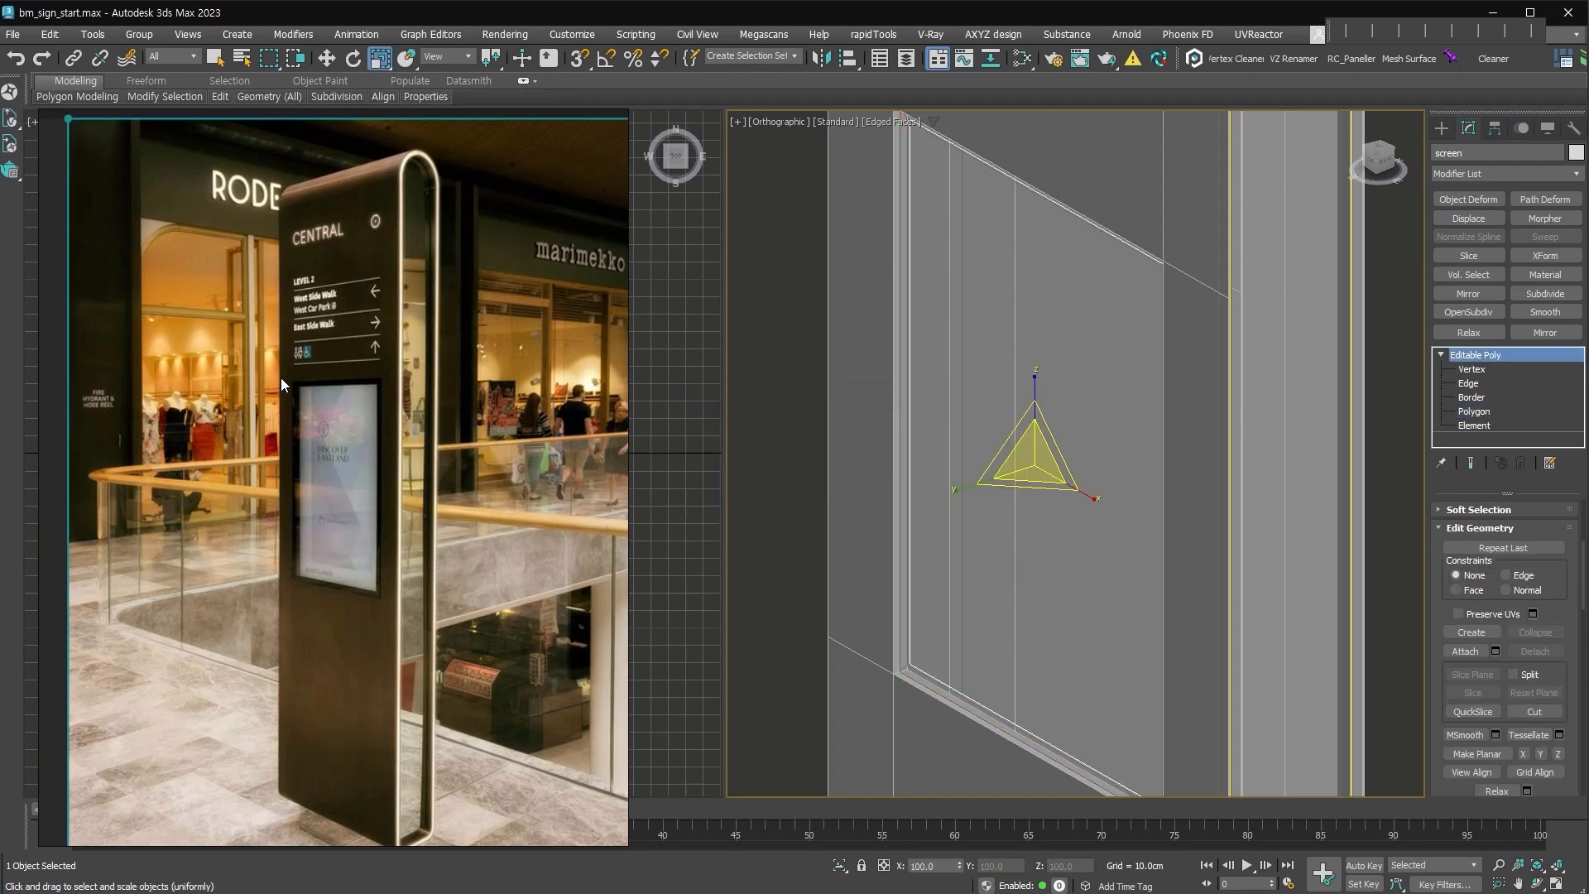
Select the perimeter edges of the glass pane and chamfer them by 0.01 cm with Open Chamfer enabled.
click(898, 649)
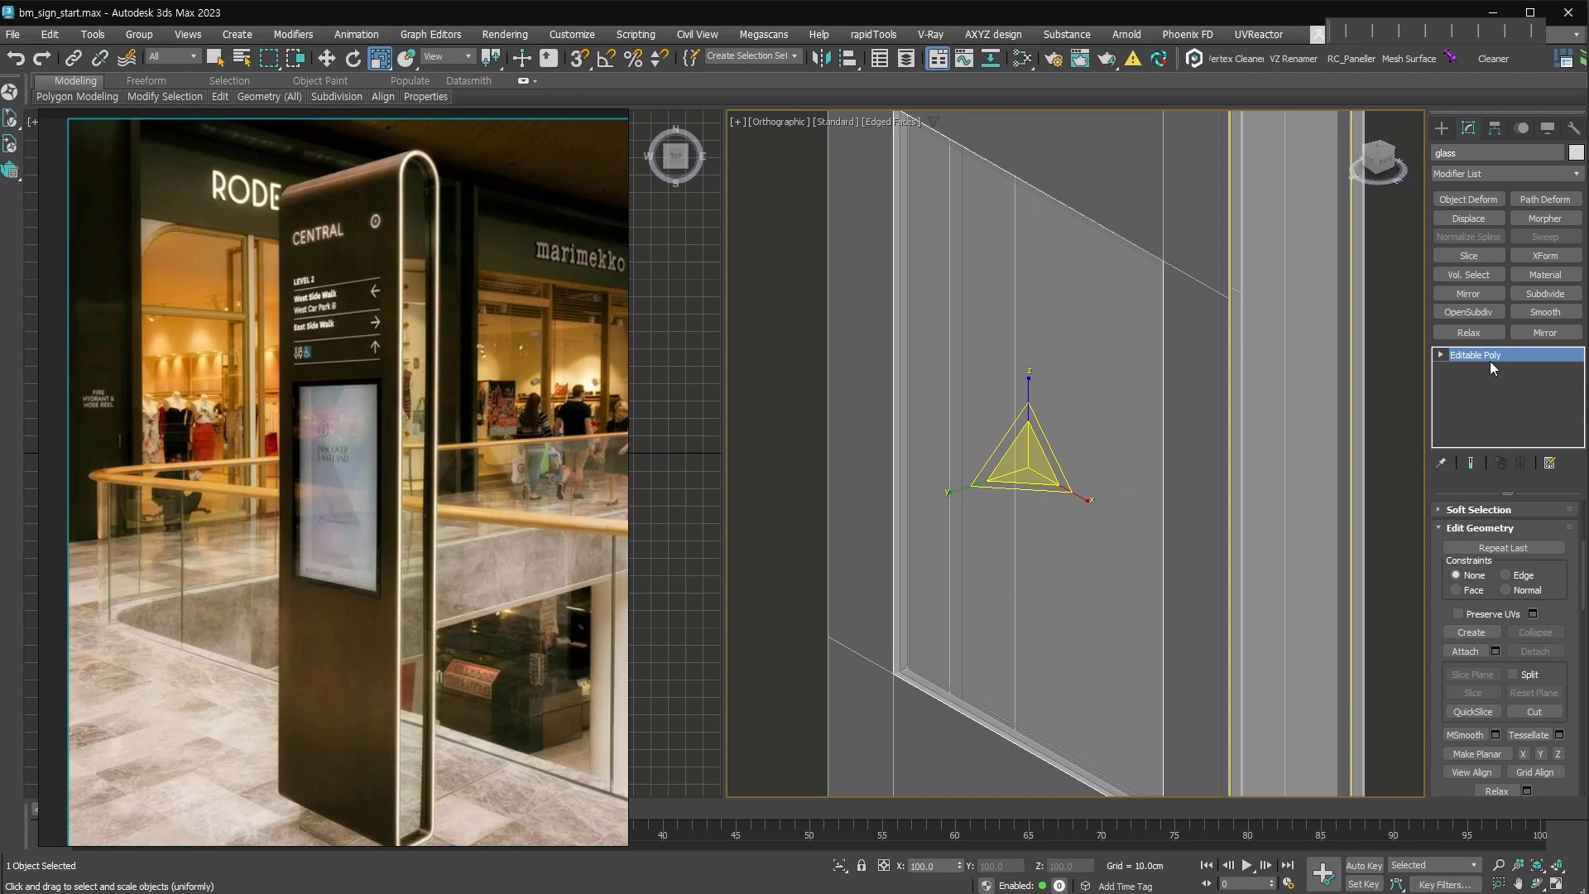
click(1440, 354)
click(1469, 384)
double_click(1179, 530)
scroll(871, 670, up, 10)
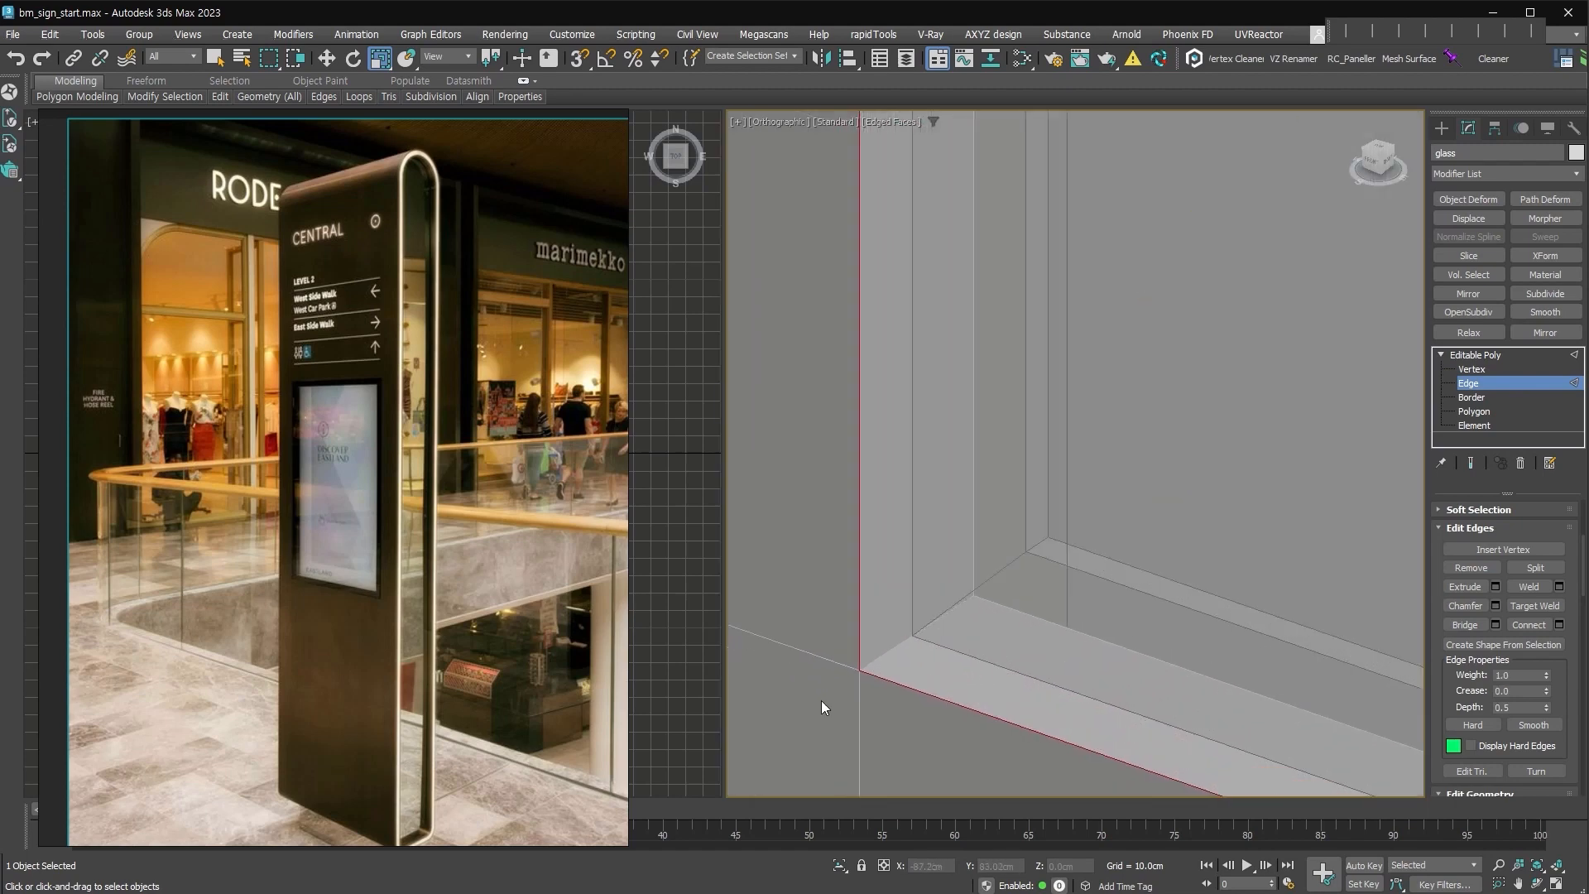
right_click(1026, 534)
click(862, 667)
click(1106, 462)
click(1141, 490)
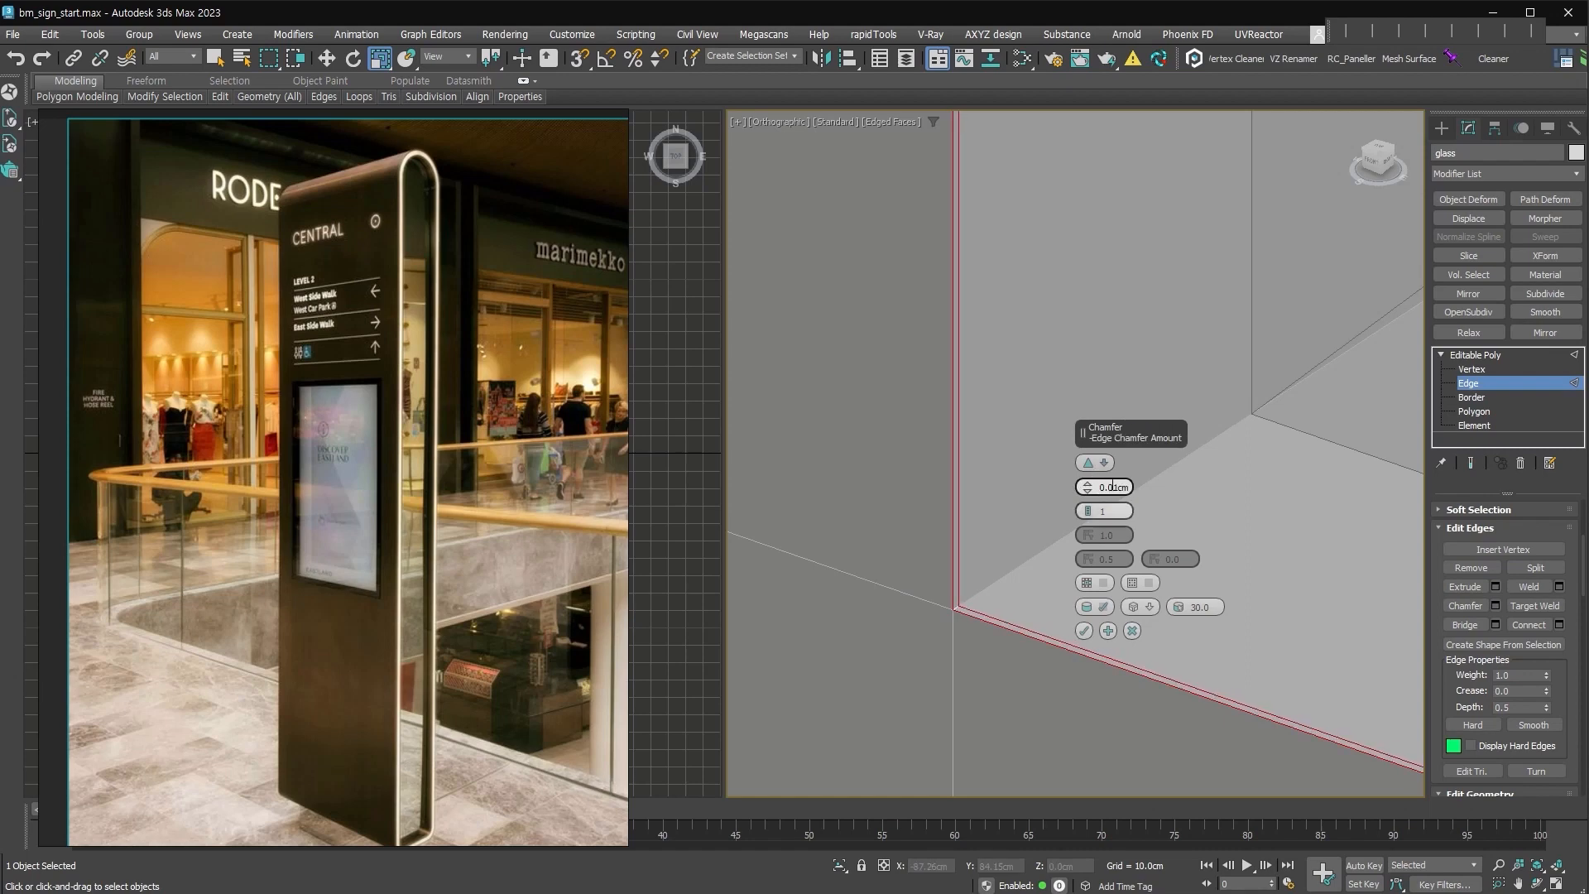
click(1103, 583)
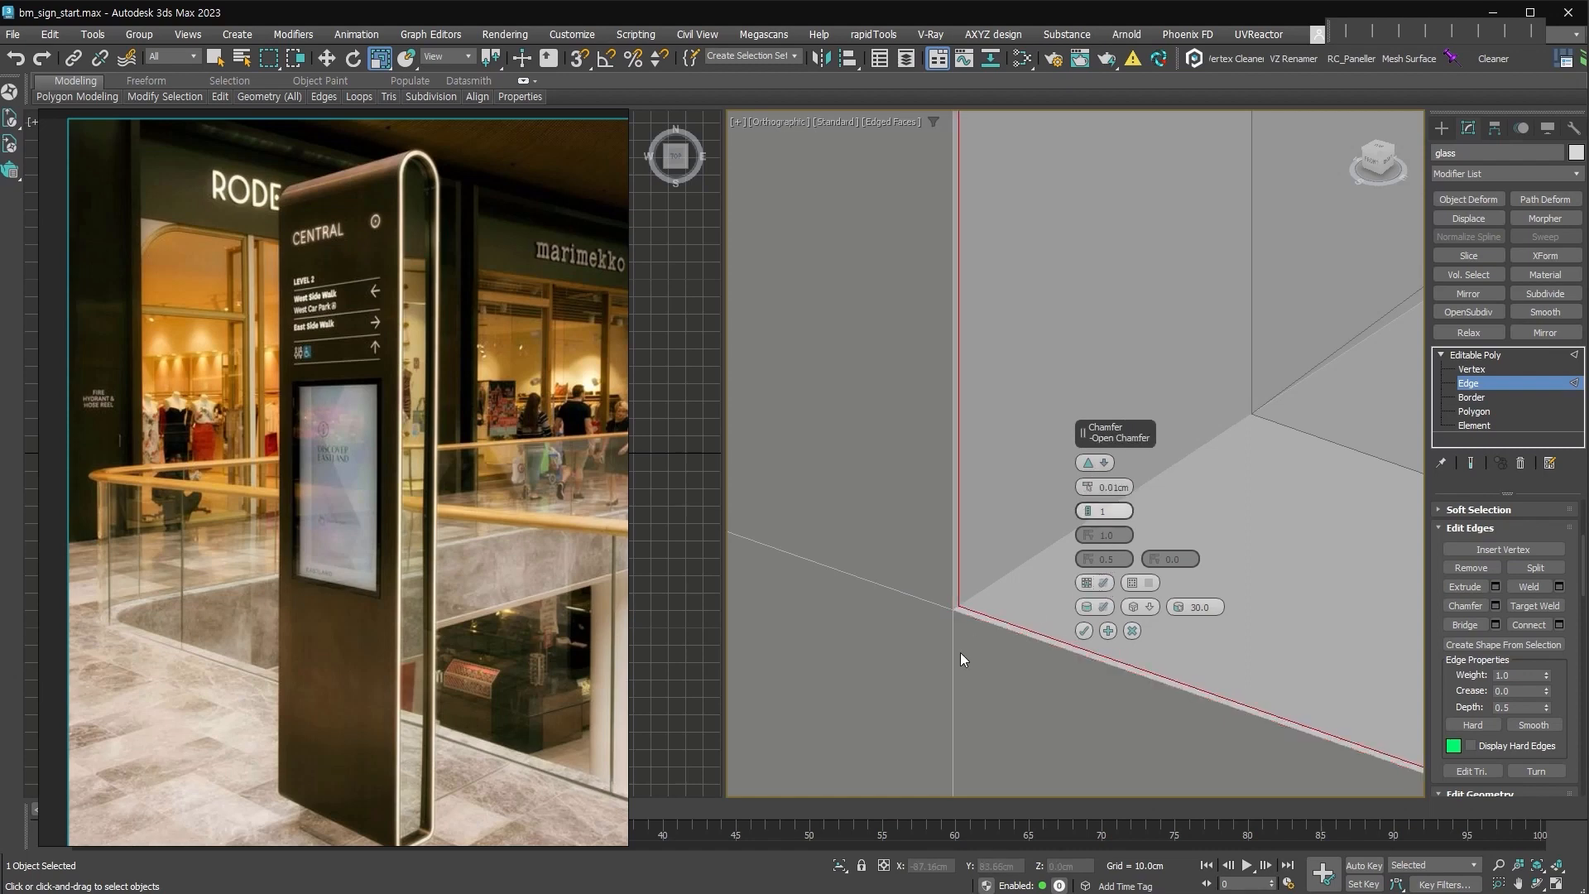
click(1085, 631)
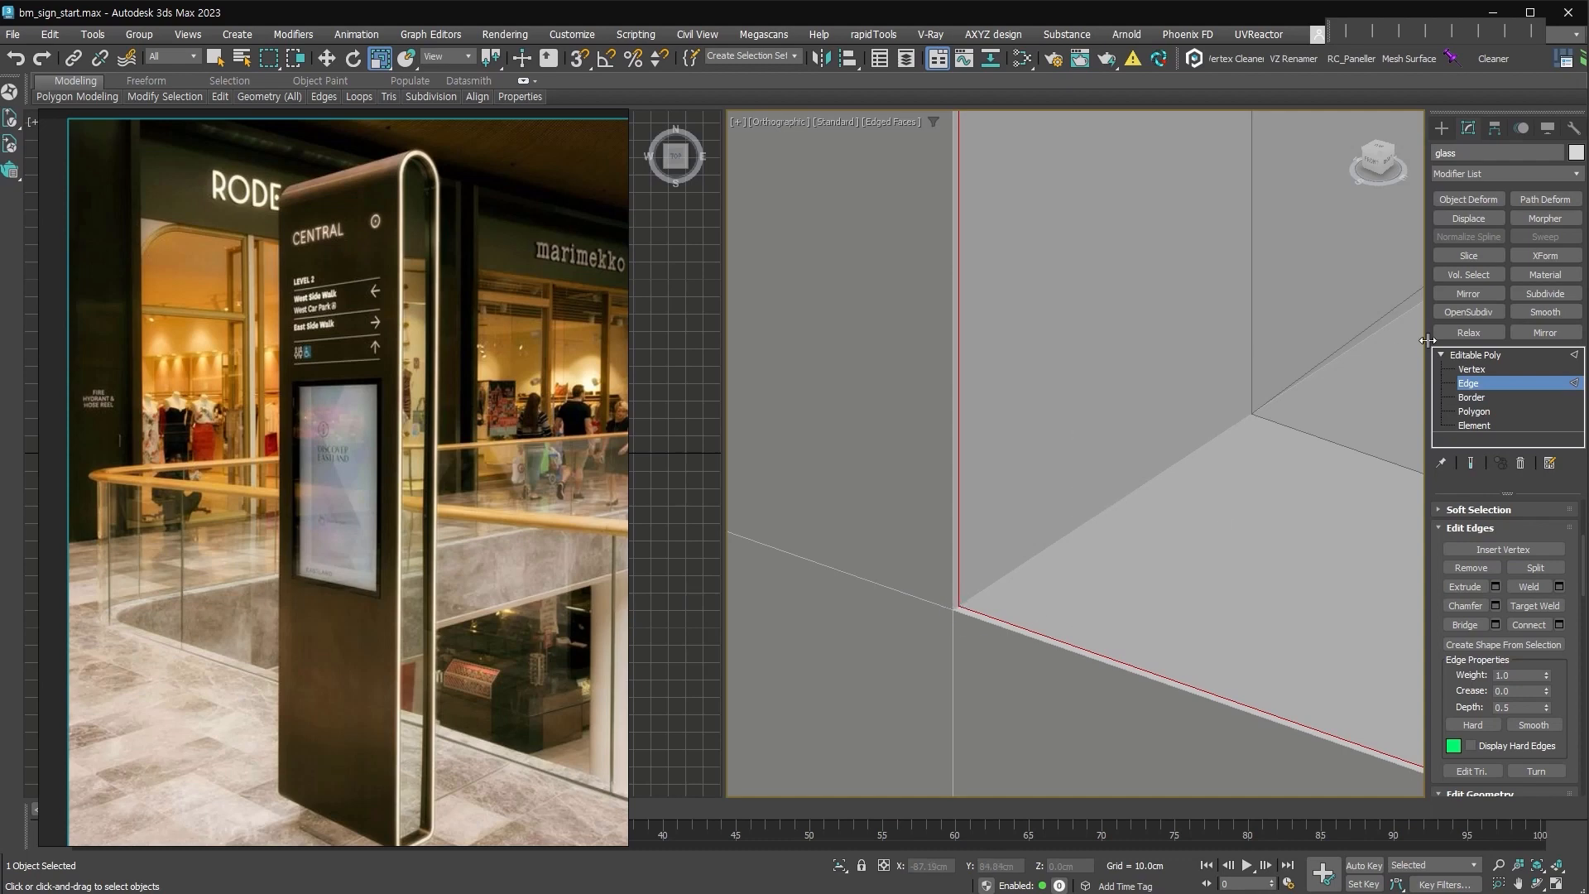
Add a Shell modifier to the glass with a 0.35 cm inner amount and inner-face selection off, and collapse it to Editable Poly.
click(1465, 385)
scroll(1014, 508, down, 3)
key(shift+s)
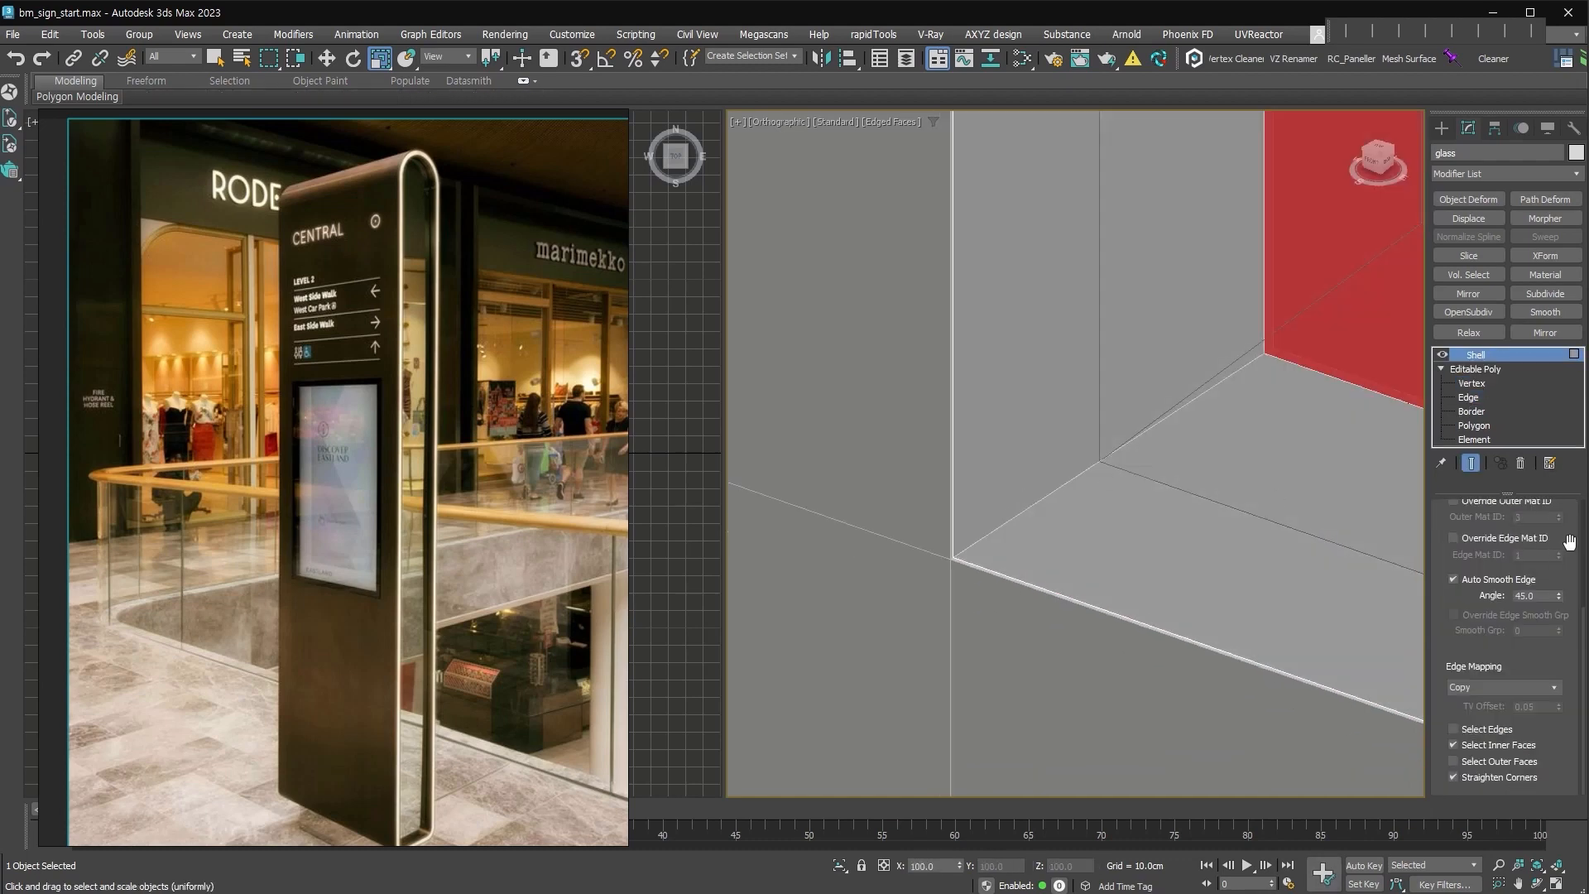
click(1479, 749)
scroll(1576, 526, up, 5)
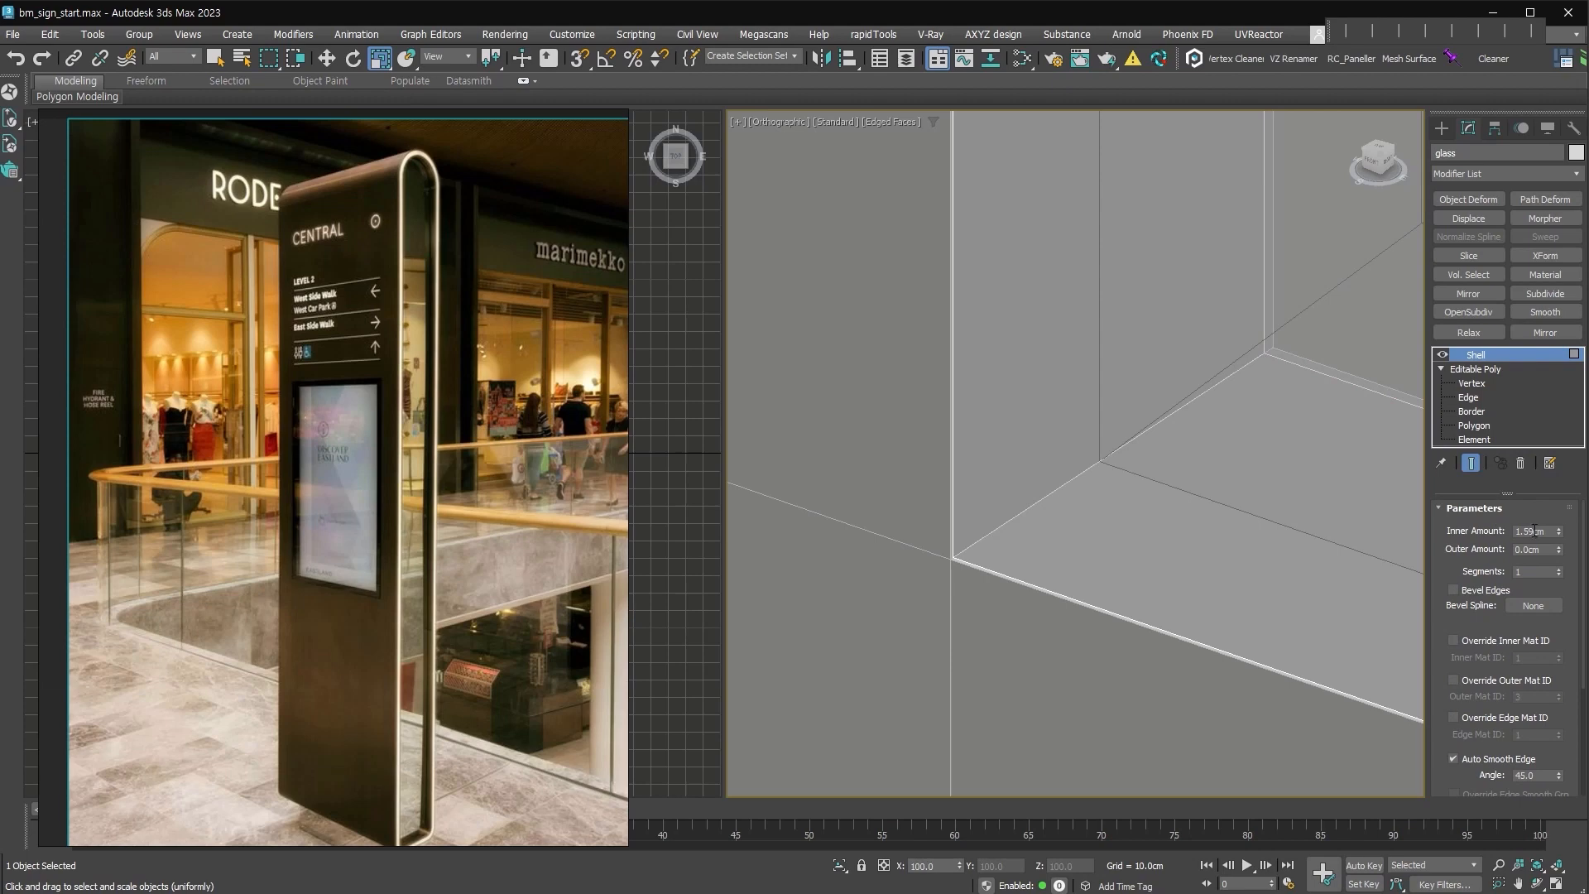
right_click(1558, 533)
drag(1559, 531, 1559, 495)
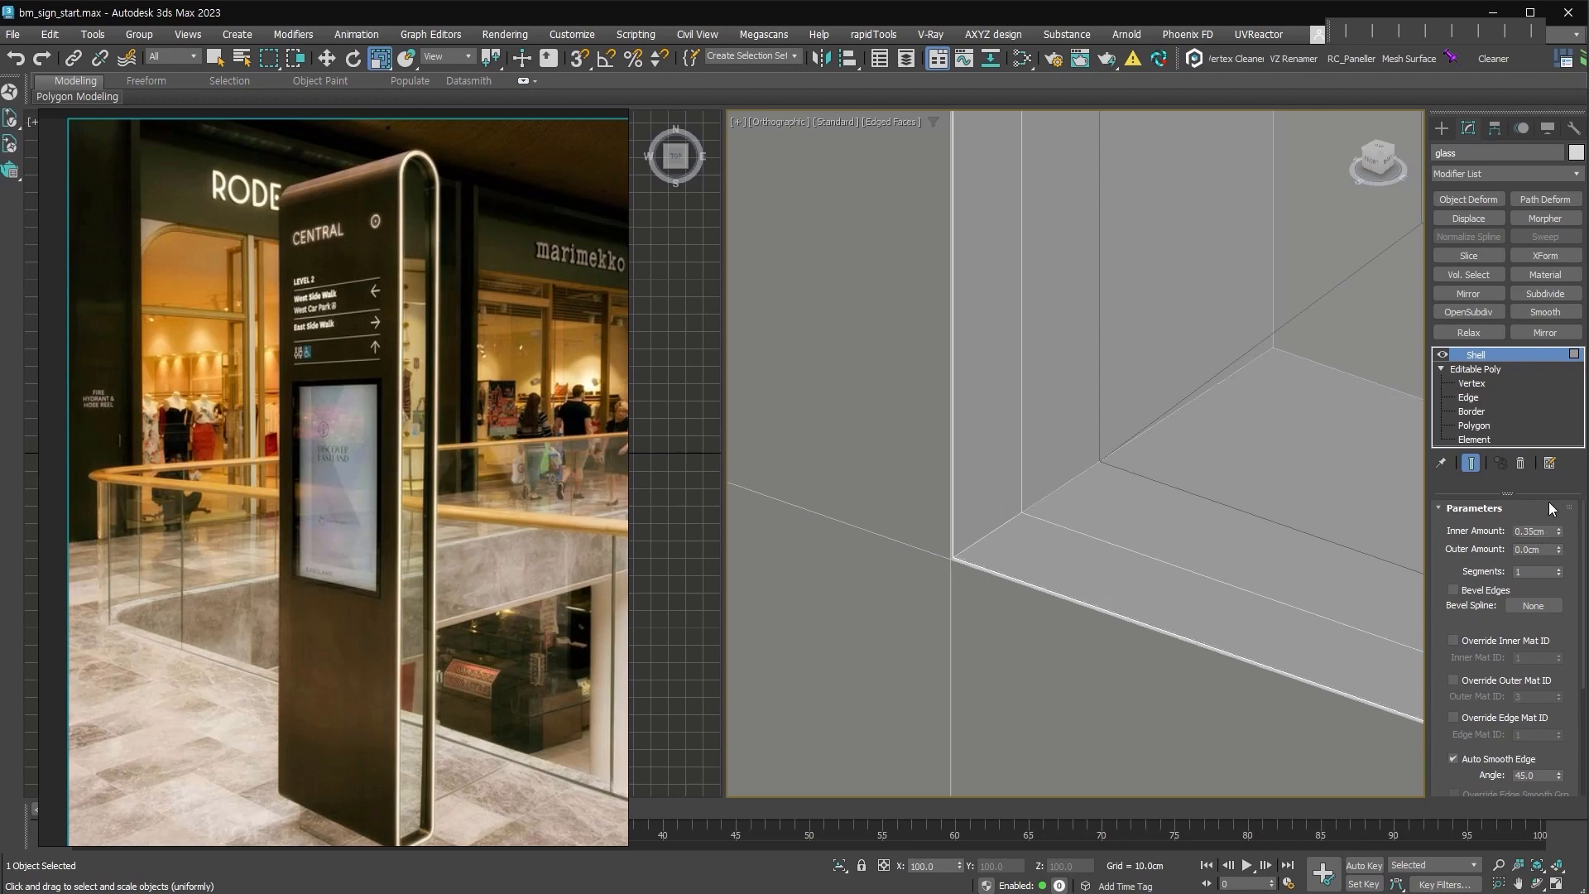
scroll(1047, 521, down, 5)
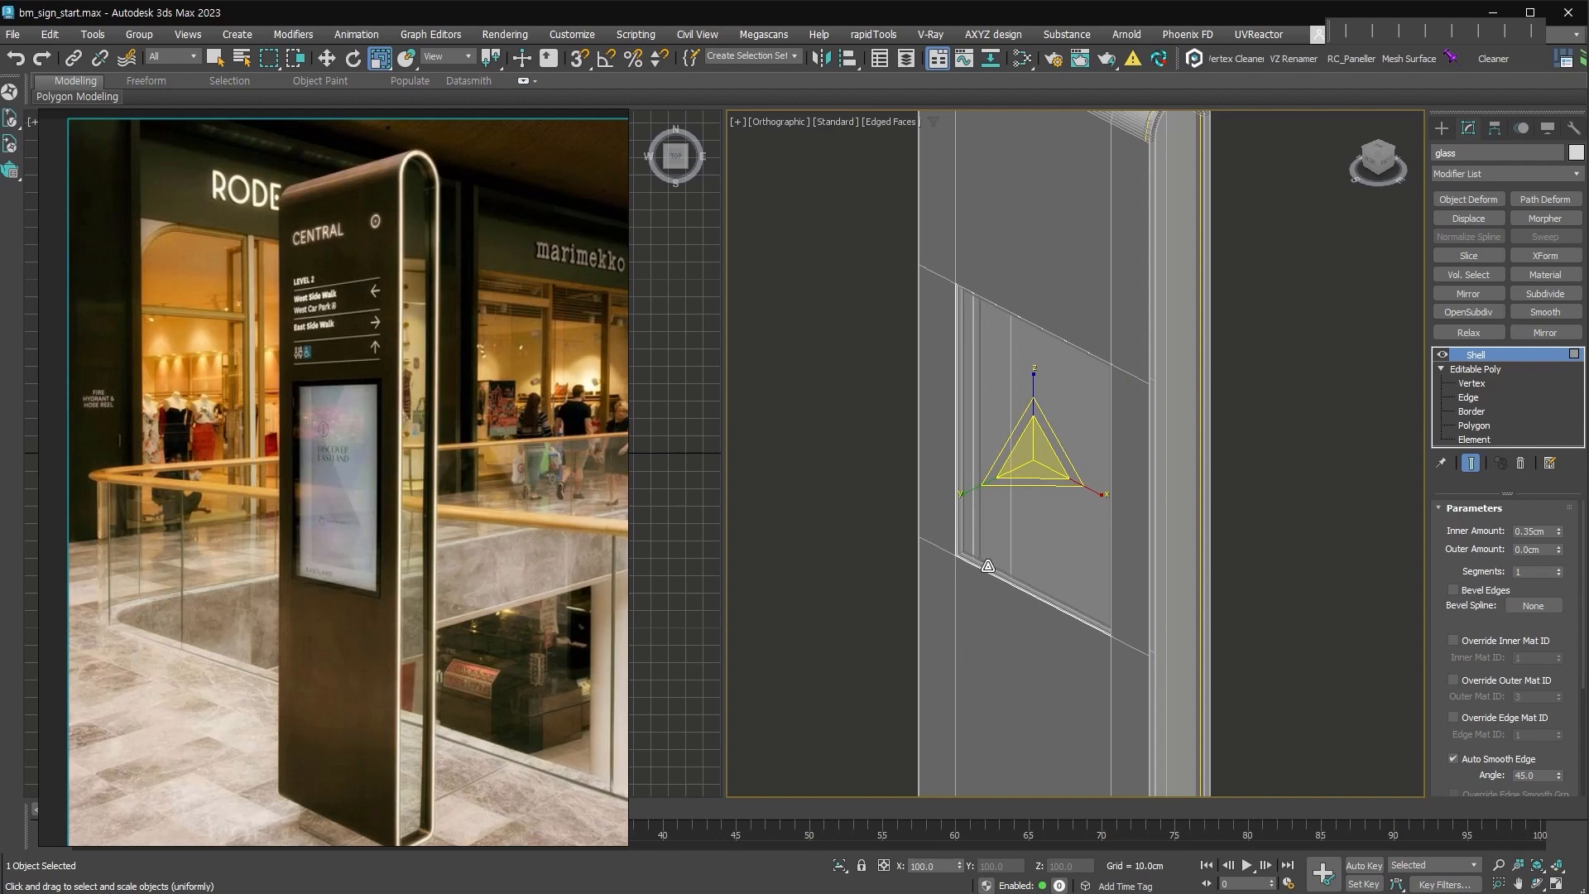
key(ctrl+e)
scroll(1009, 548, up, 3)
scroll(994, 554, down, 3)
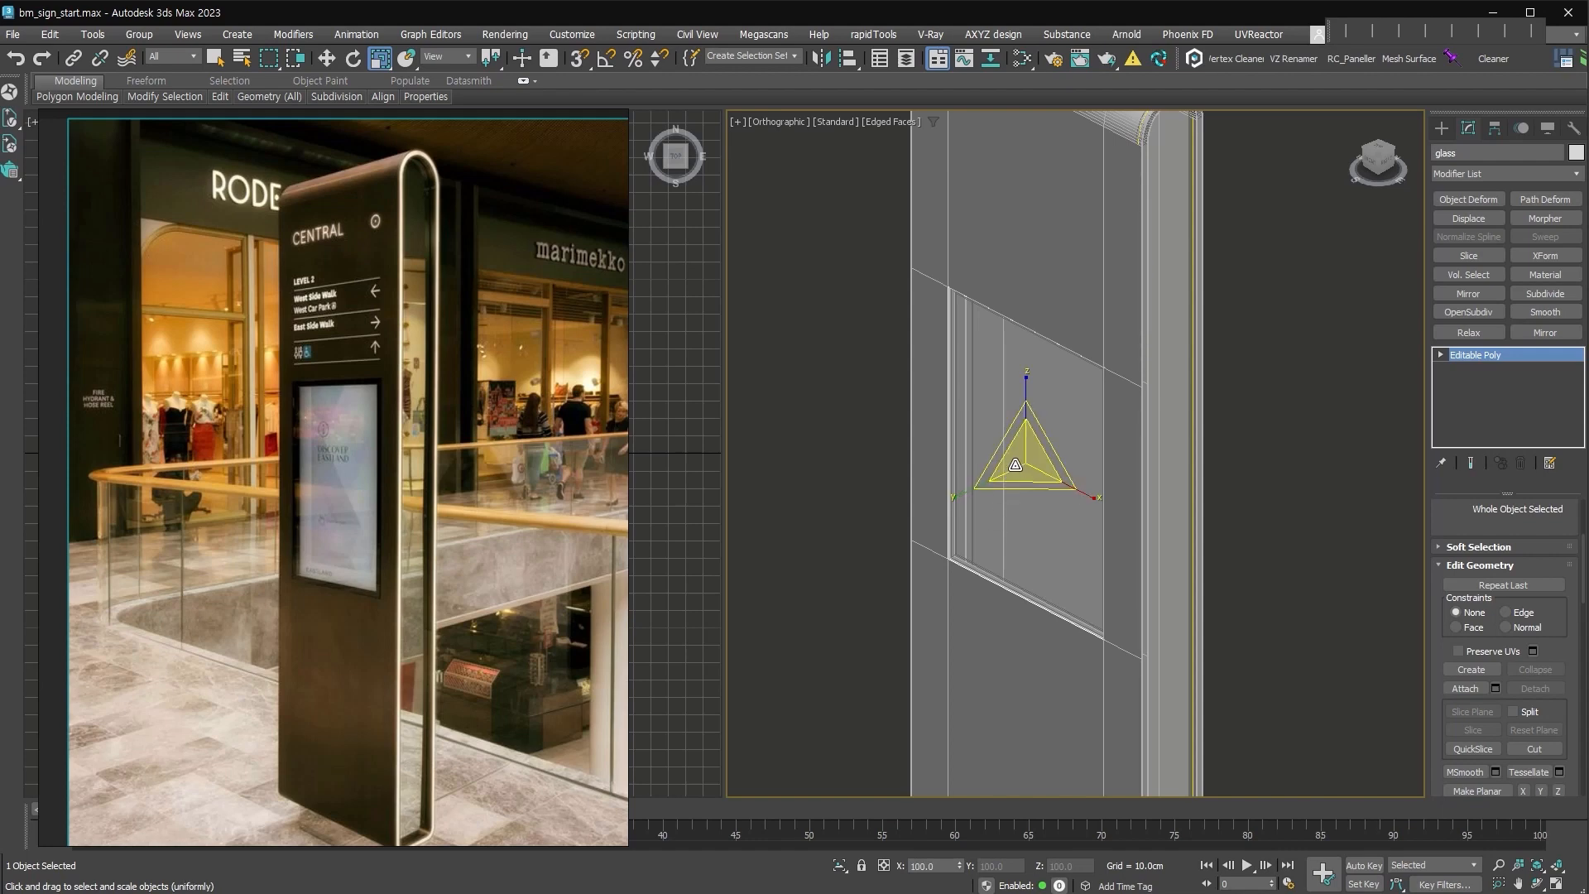
Add Material modifiers to the glass and screen_outline objects, with material ID 1 for glass and 2 for screen_outline.
right_click(1017, 463)
click(1029, 478)
scroll(953, 546, up, 5)
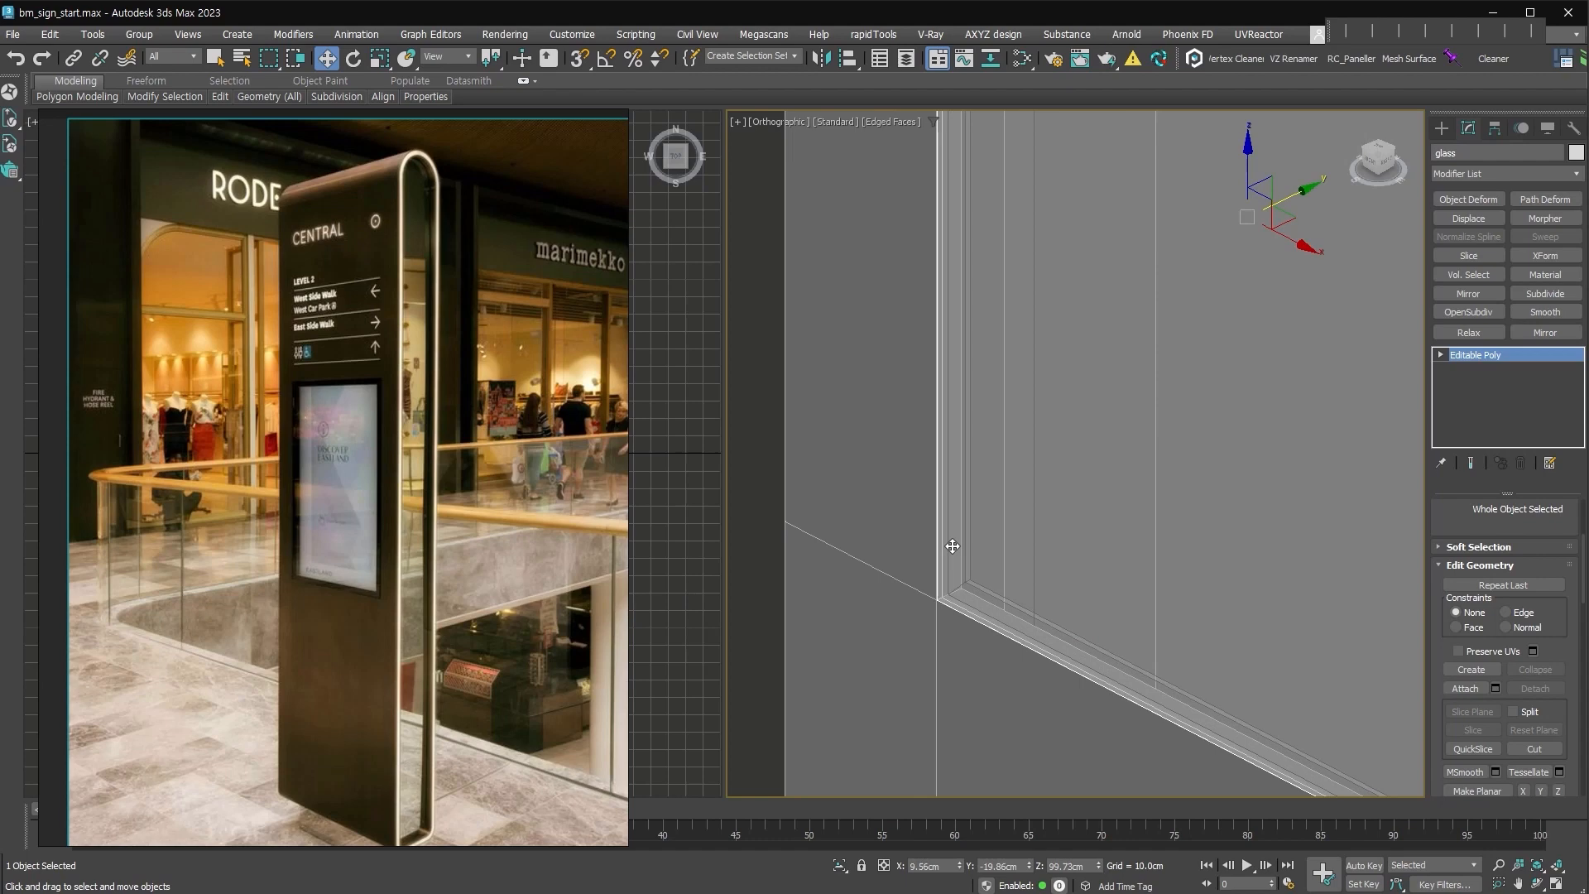
click(1545, 274)
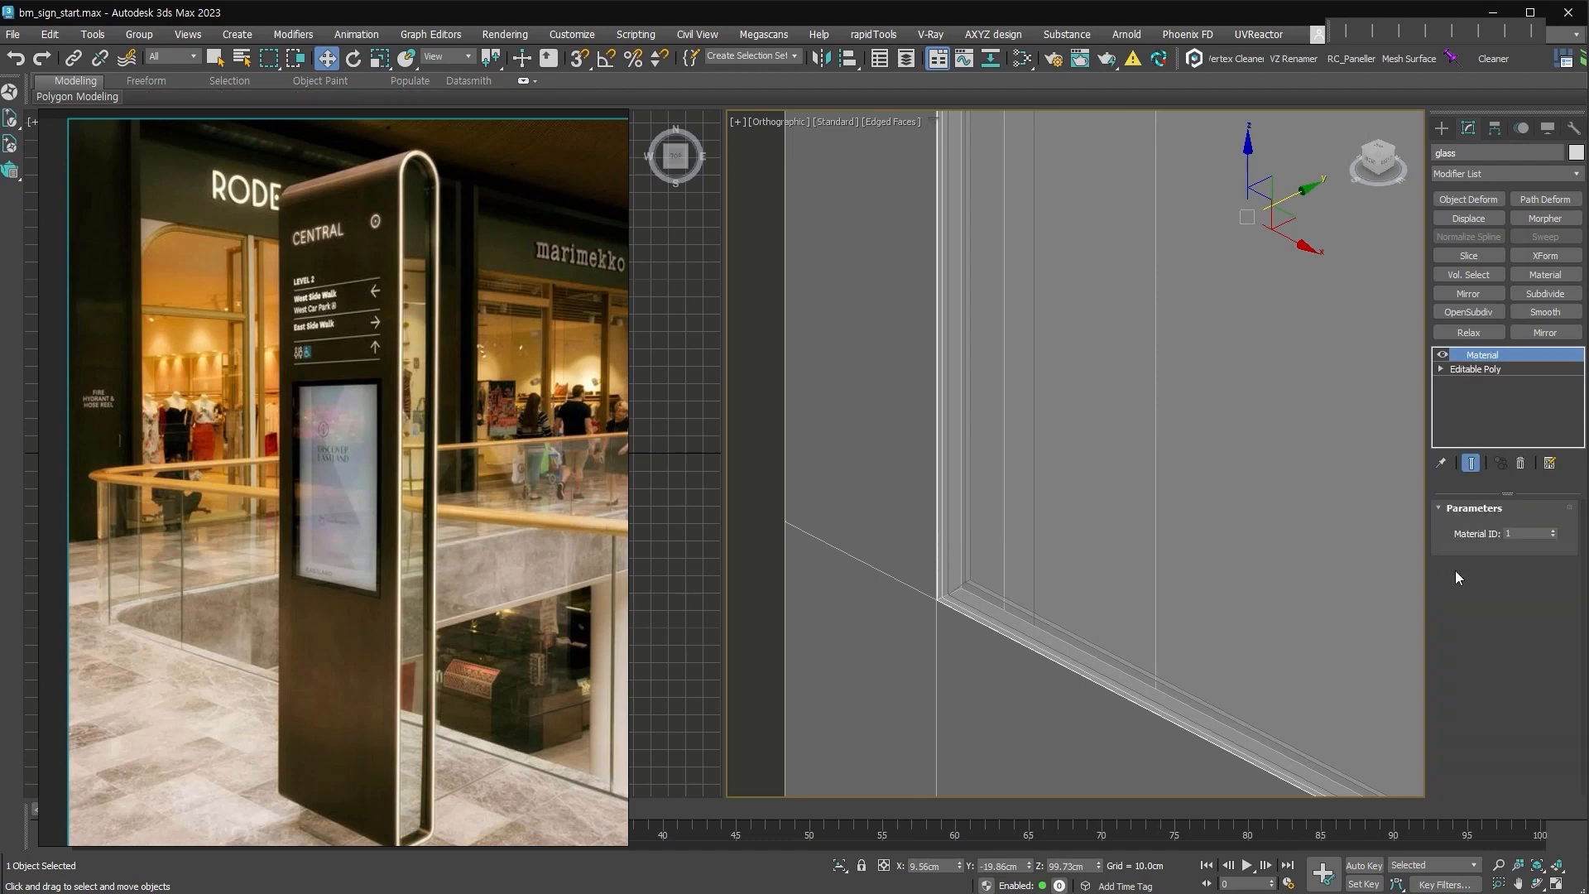
click(960, 545)
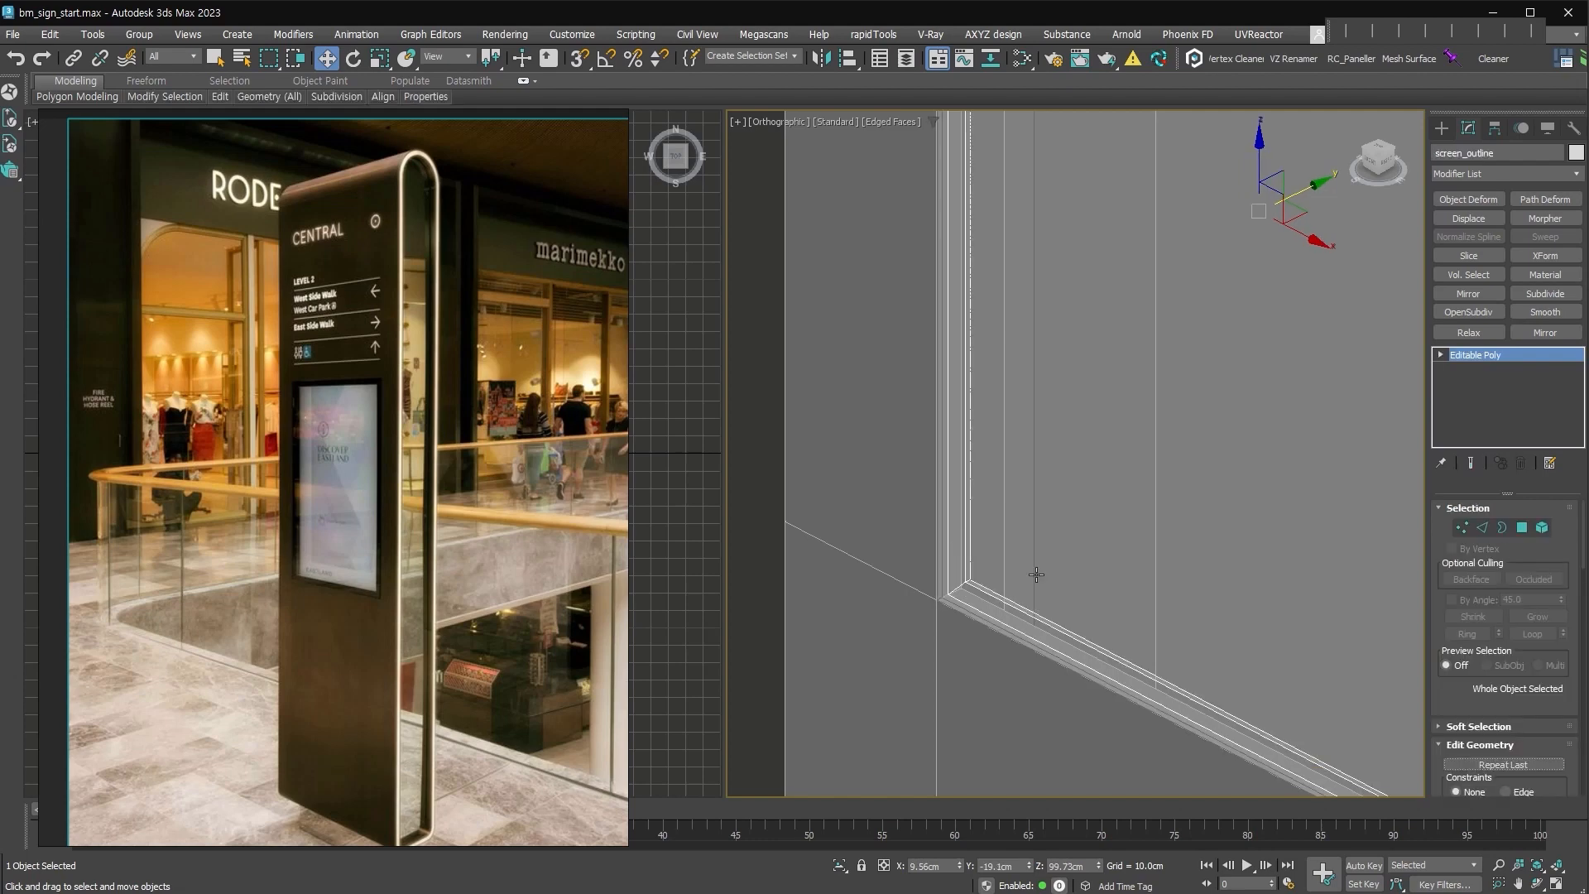
click(1545, 275)
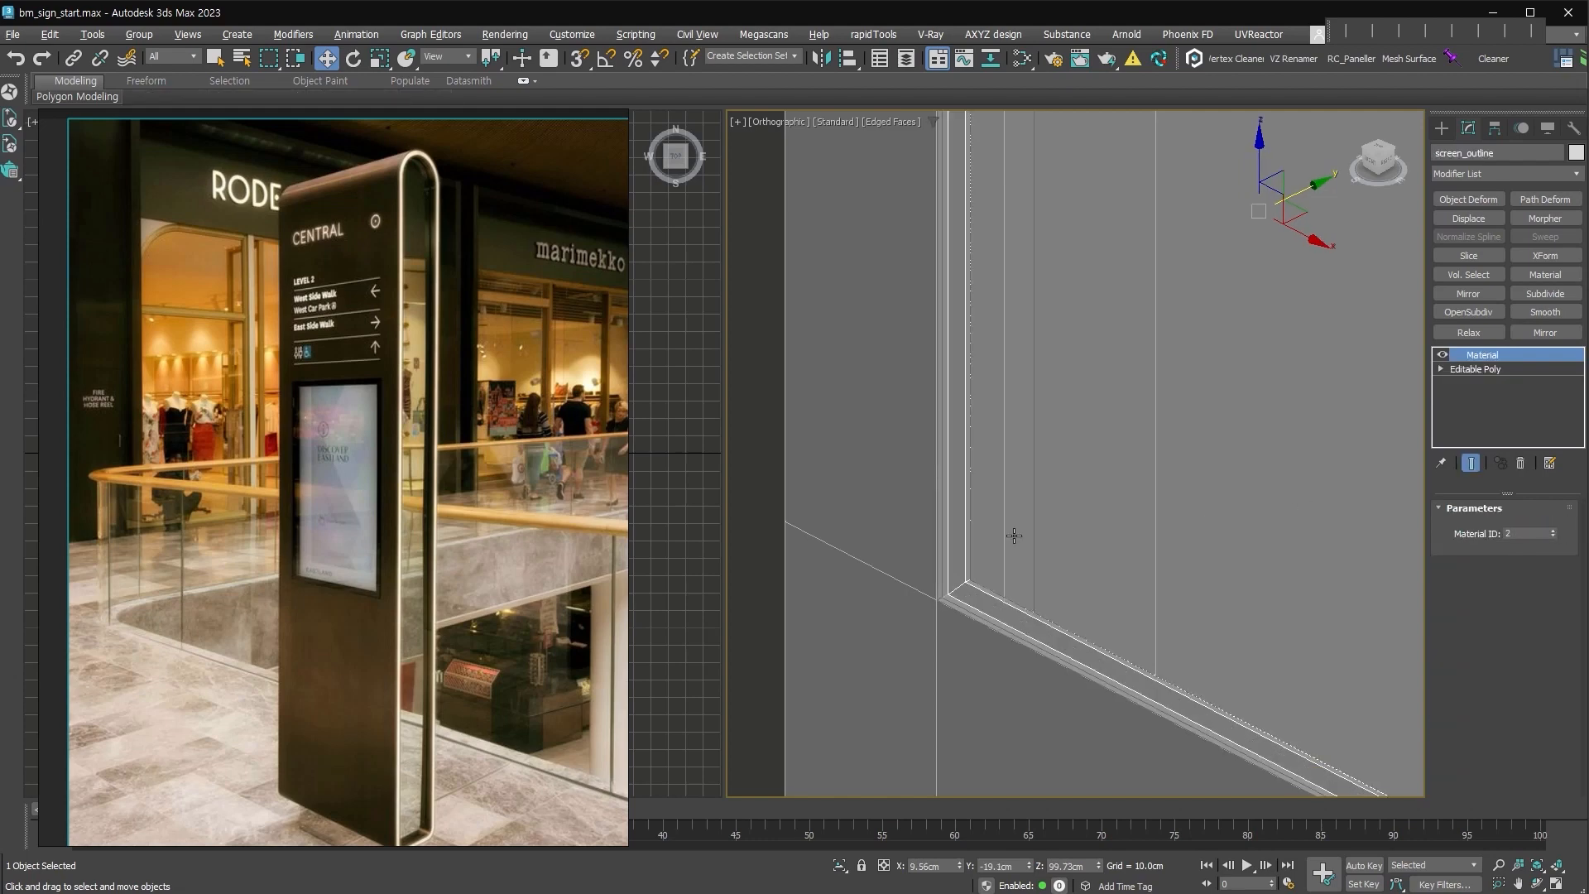
Add Material modifiers to the screen object and the sign body Box001, setting the body's material ID to 4.
click(973, 538)
click(973, 538)
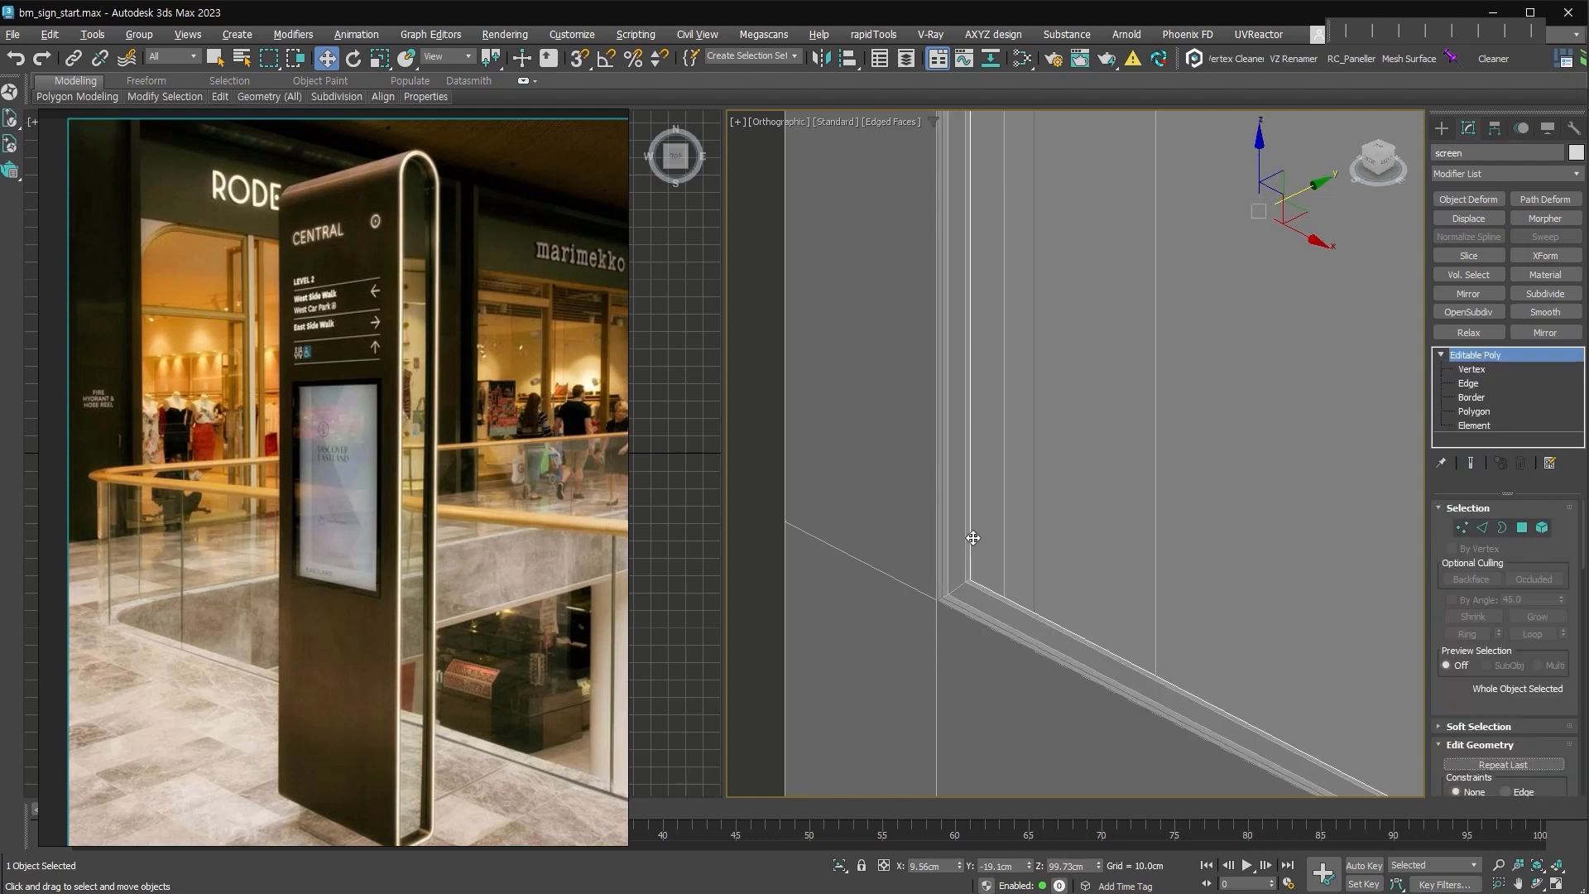
click(1545, 275)
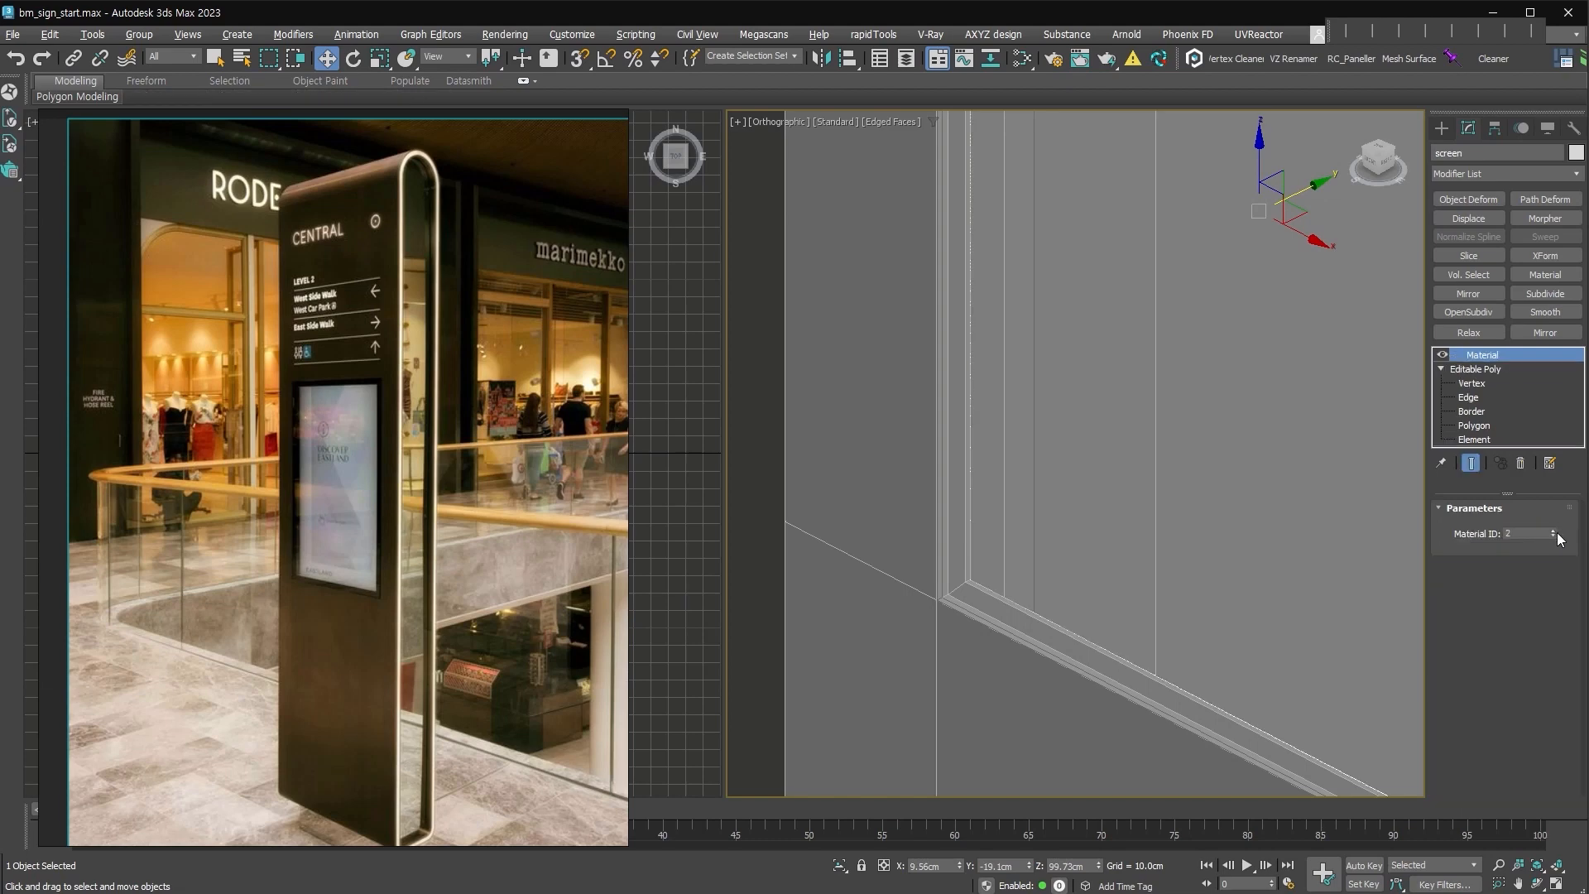
scroll(1094, 540, down, 9)
click(1111, 365)
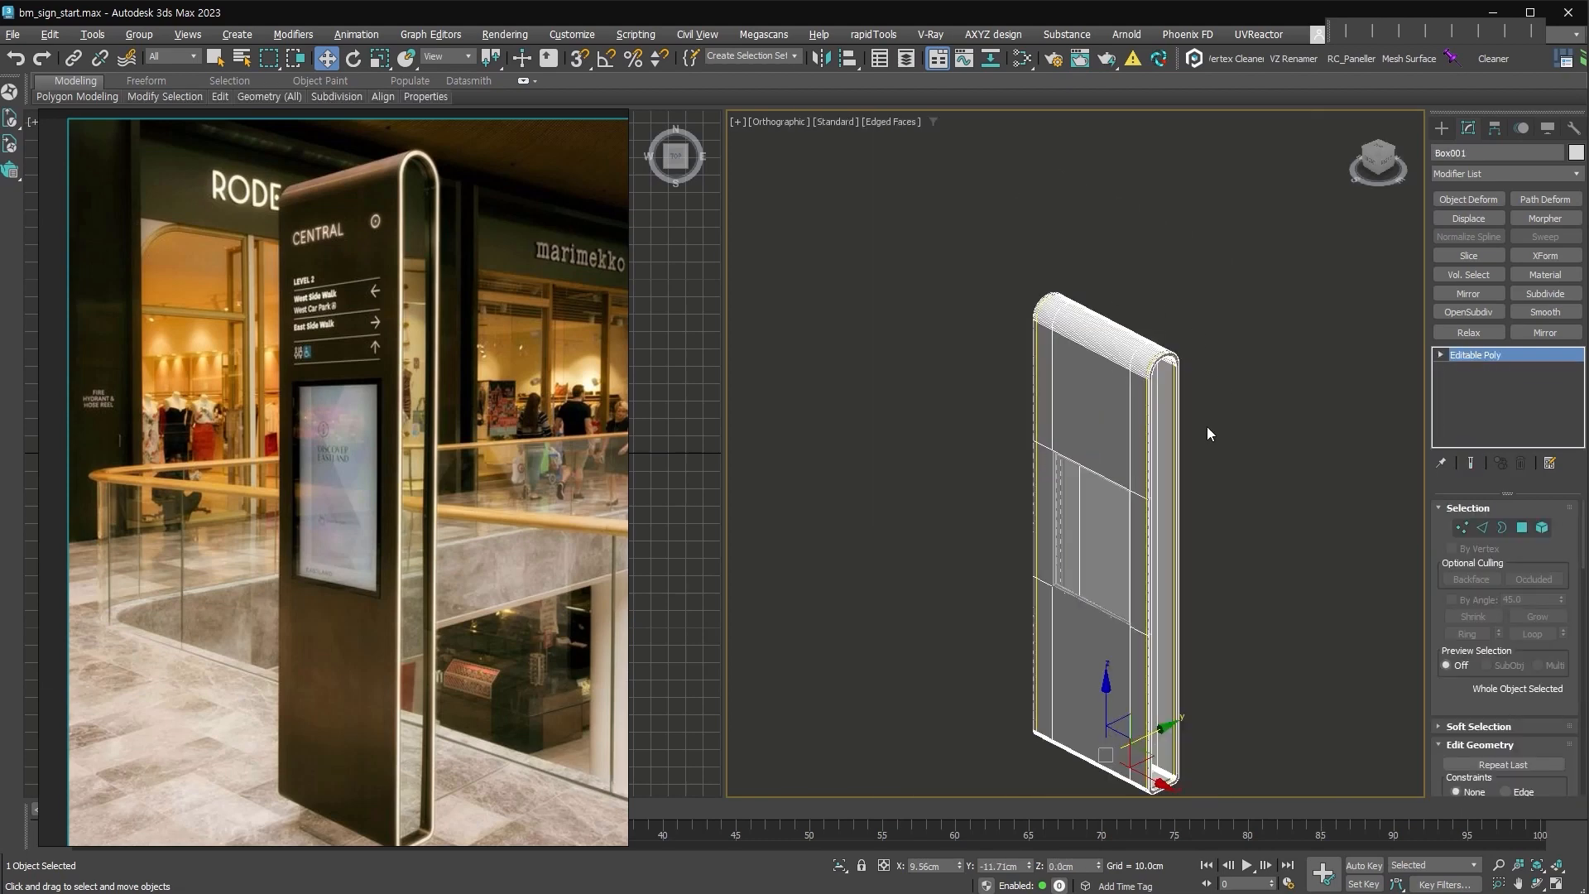
click(1545, 275)
double_click(1534, 533)
text(4)
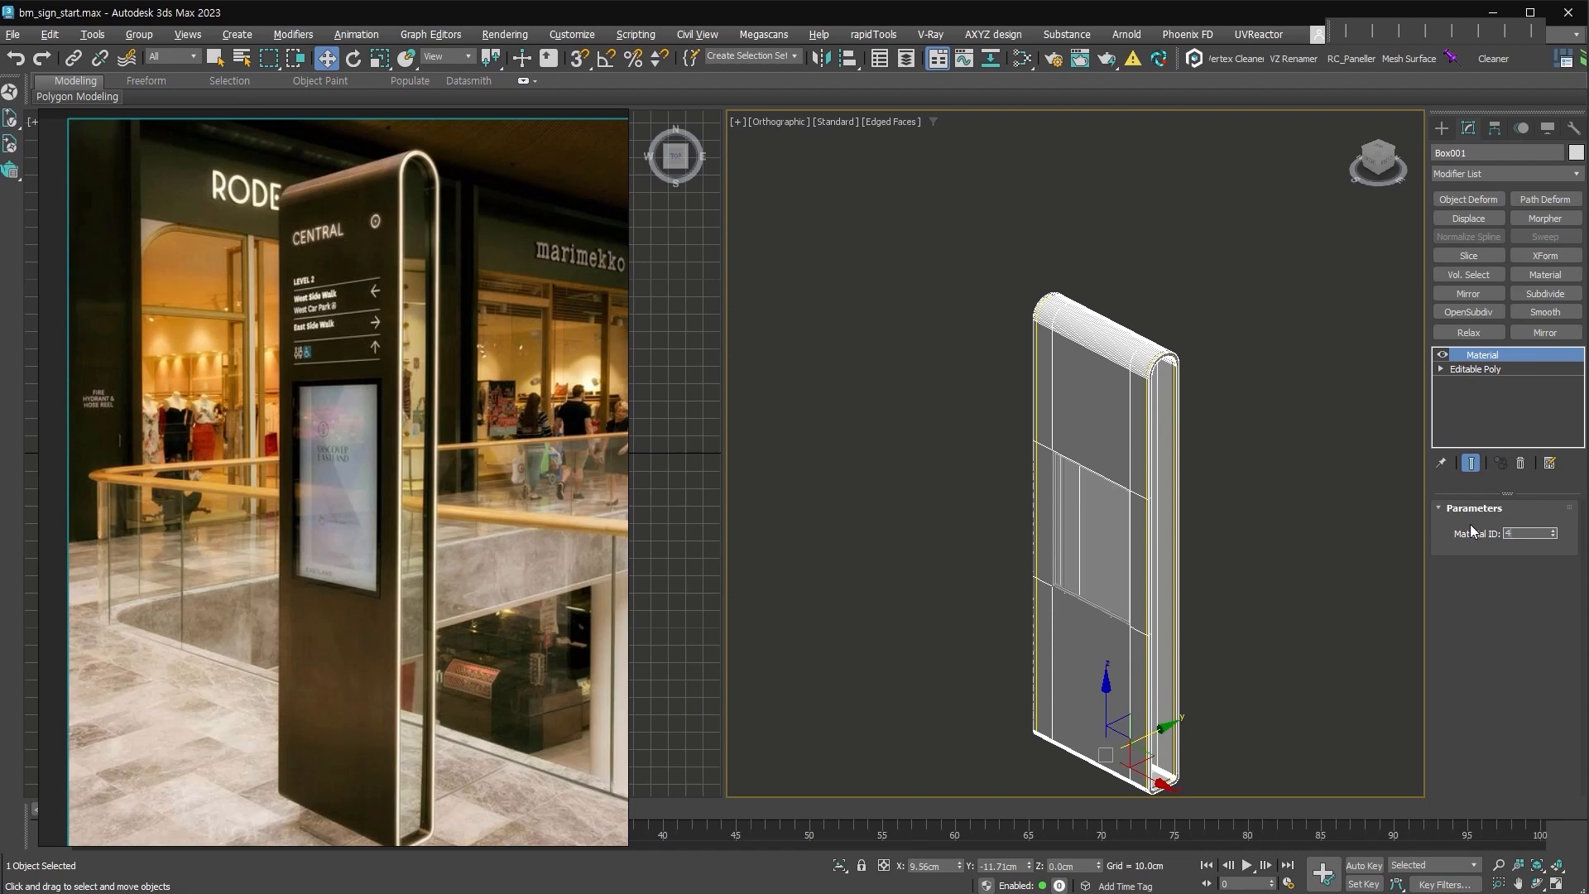
Adjust the material ID of the box object, and add a Material modifier with ID 6 to the metal object.
scroll(1164, 495, up, 5)
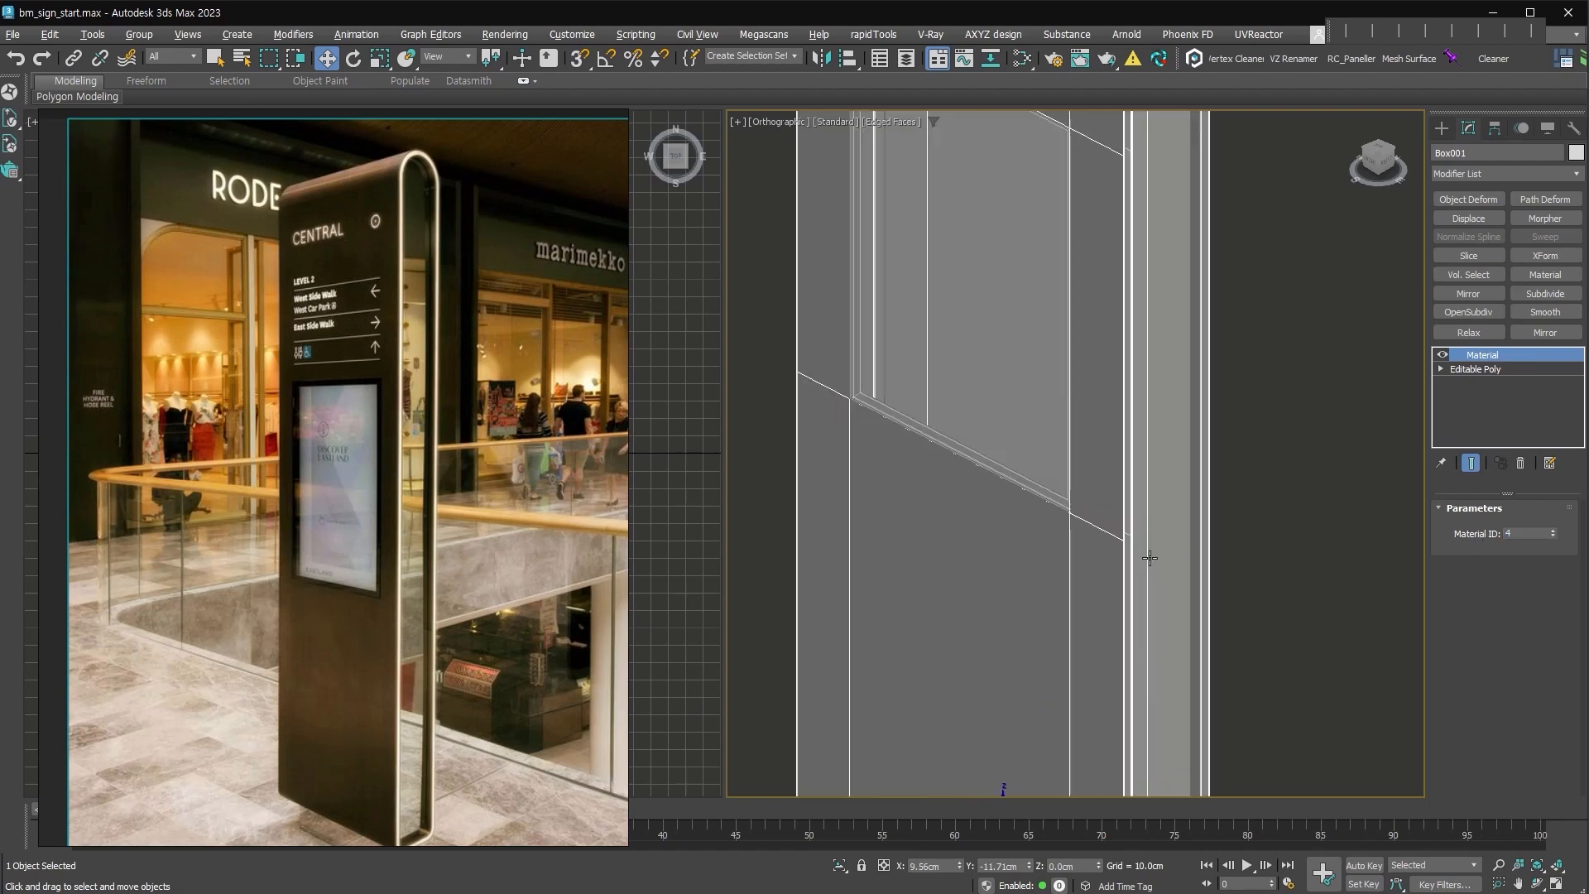
click(1212, 549)
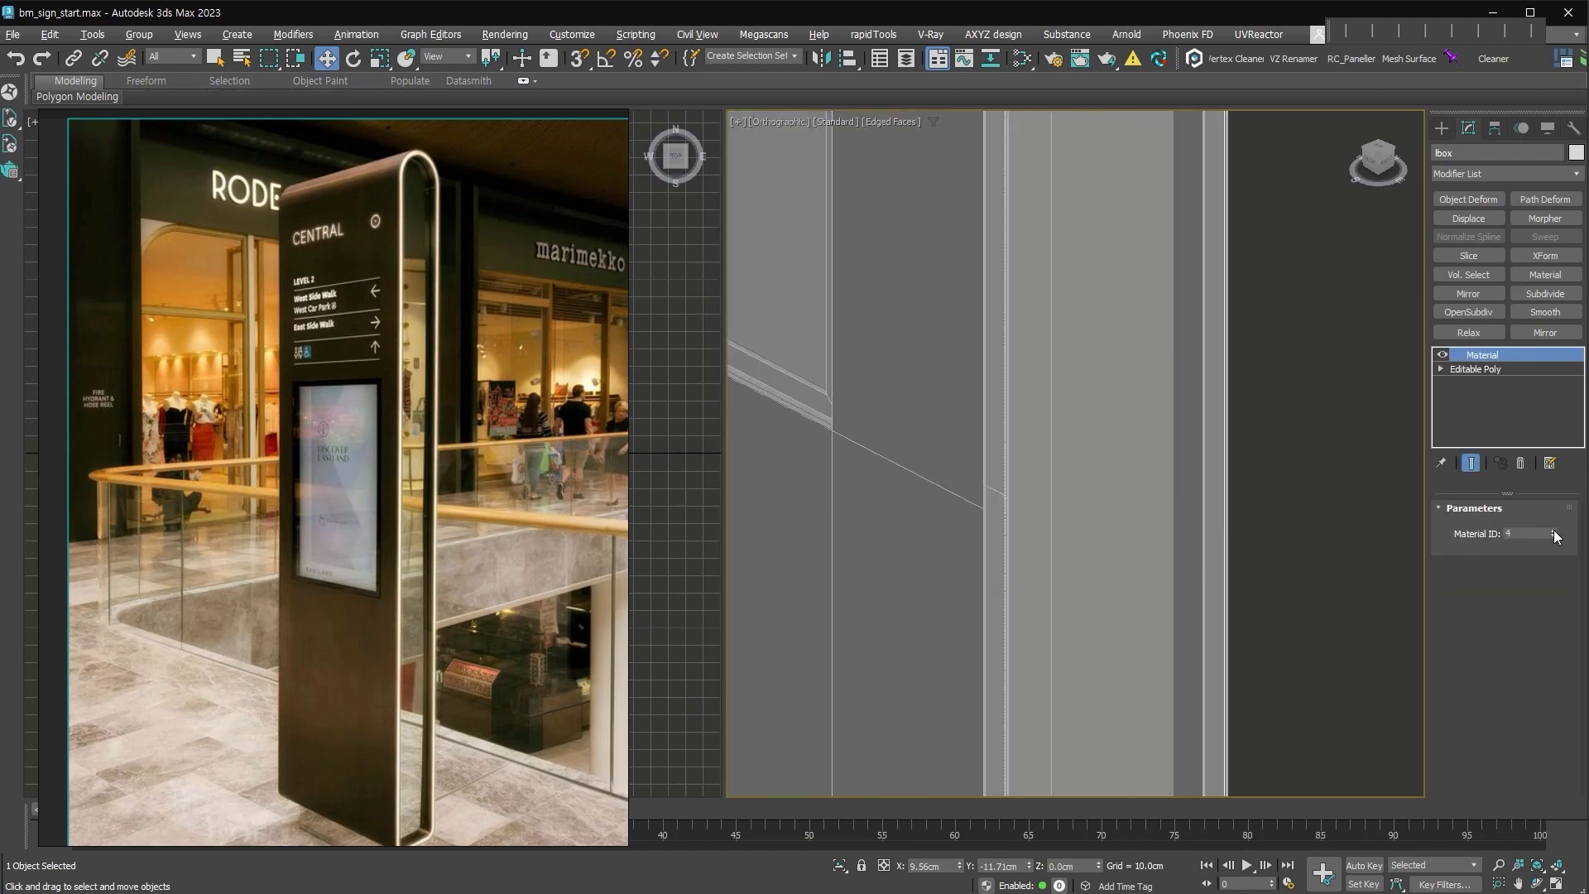
scroll(994, 546, down, 3)
click(993, 544)
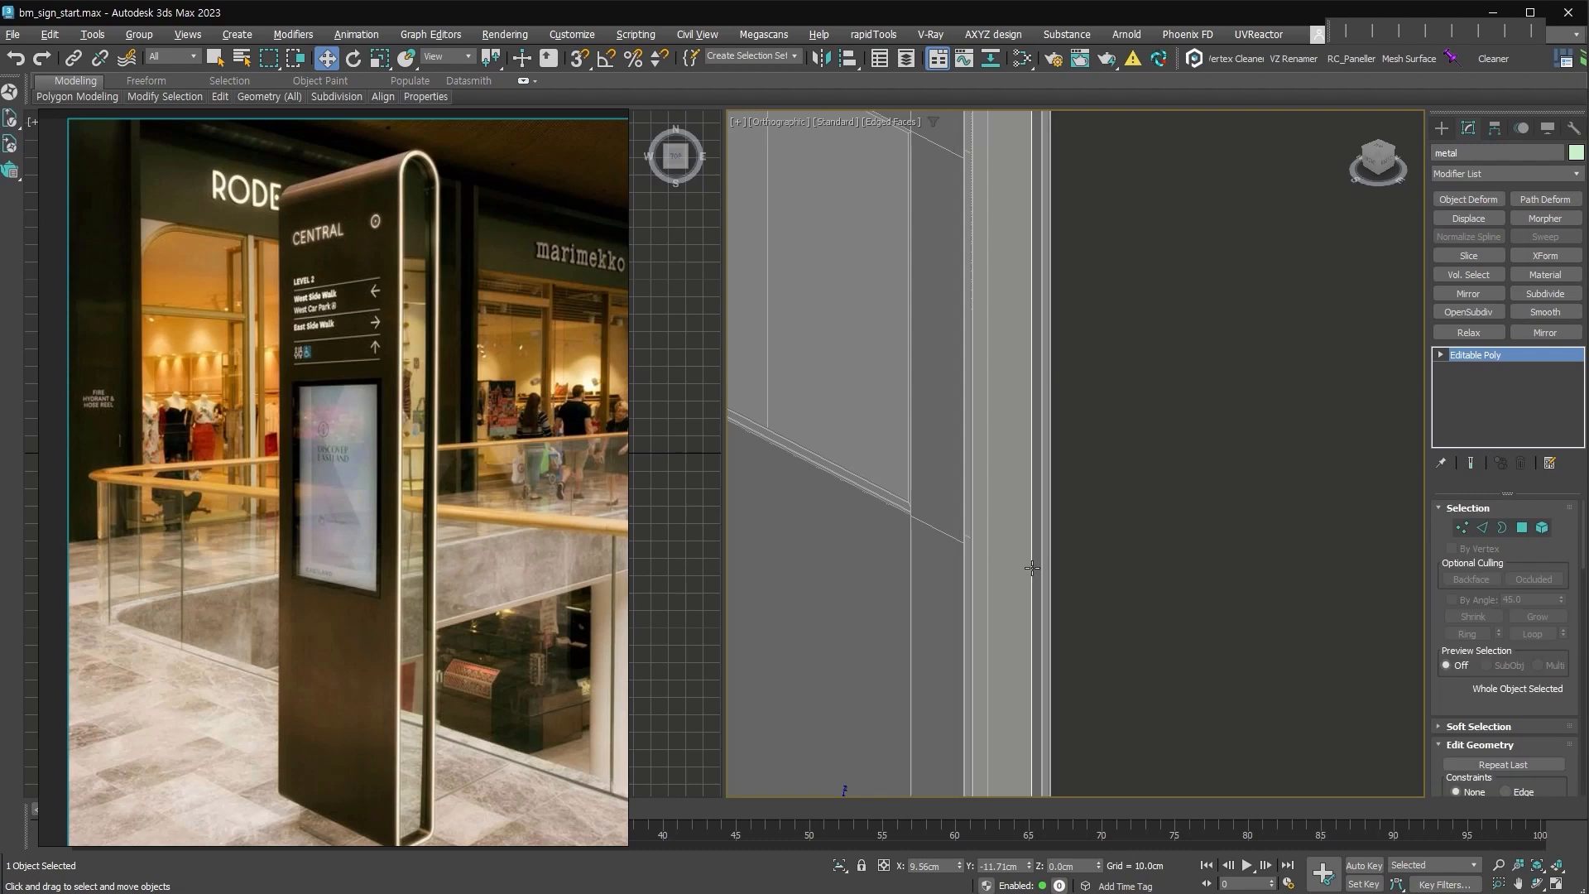
click(1545, 274)
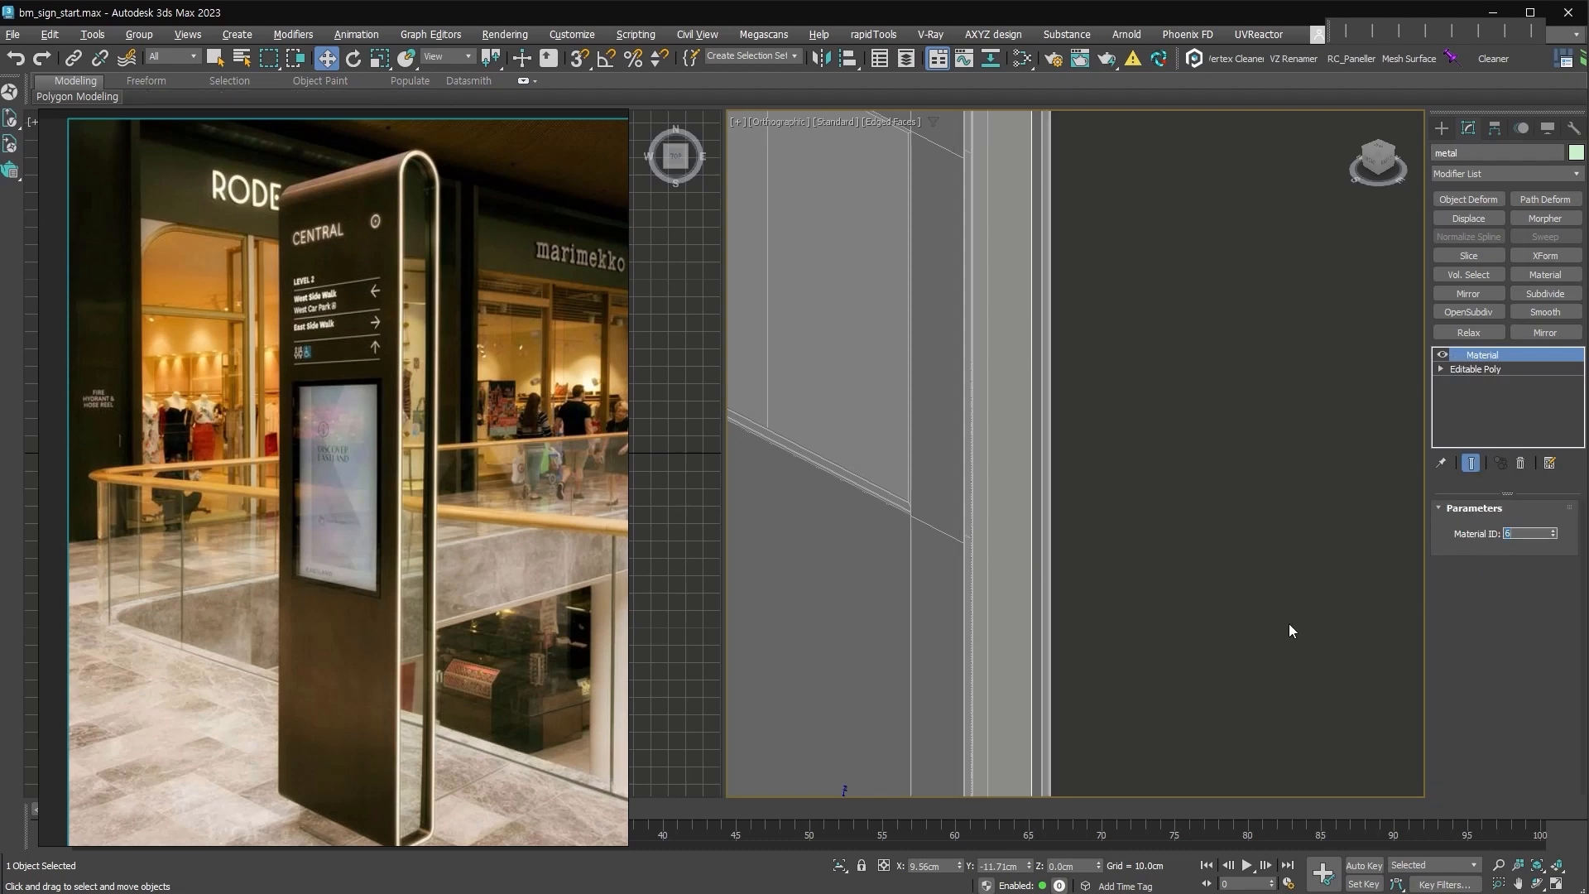
Compare the sign's underside with the base in the reference photo and remove the Material modifier from Box001.
key(z)
alt+middle_drag(1197, 474, 1194, 418)
middle_drag(372, 759, 369, 638)
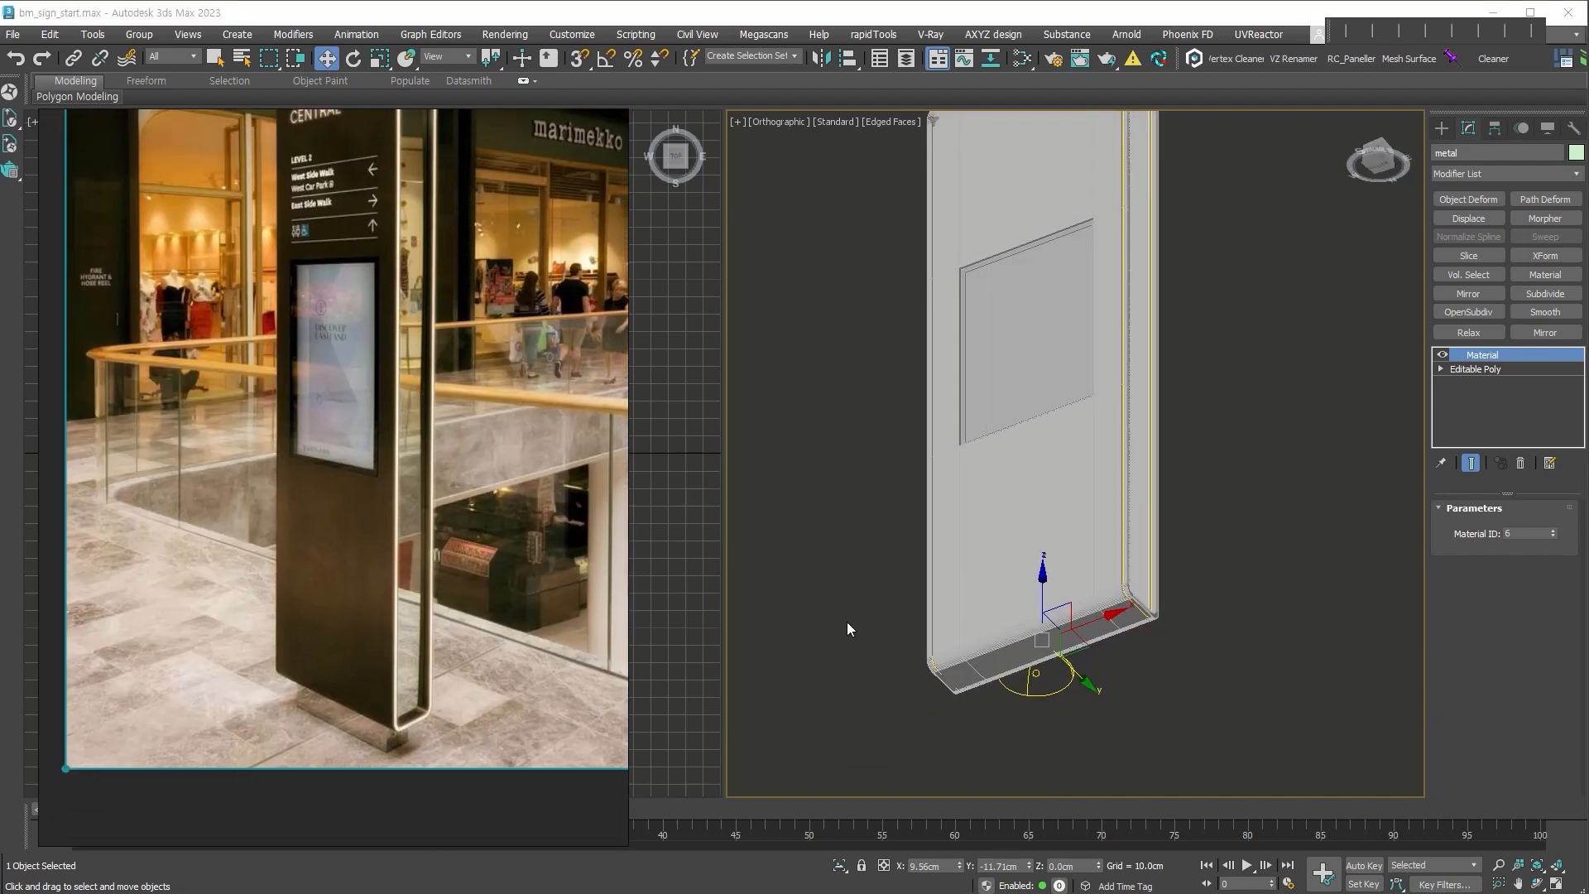
click(1109, 627)
scroll(1097, 651, up, 2)
click(1521, 464)
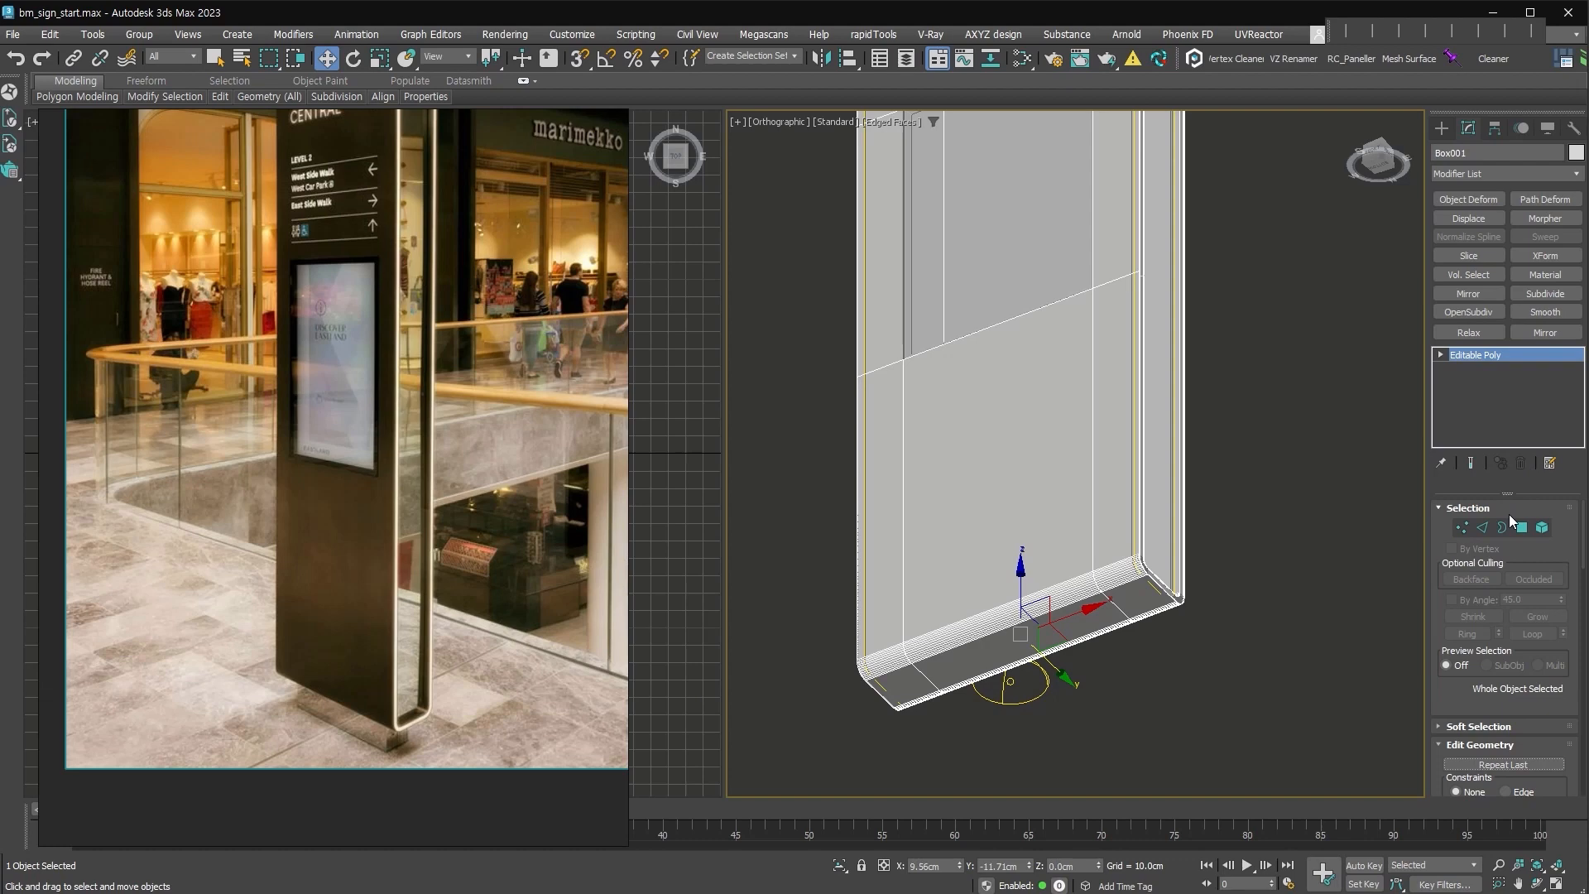
Detach the middle polygon of the sign body's underside as a separate object and leave polygon editing.
click(1522, 528)
click(1069, 630)
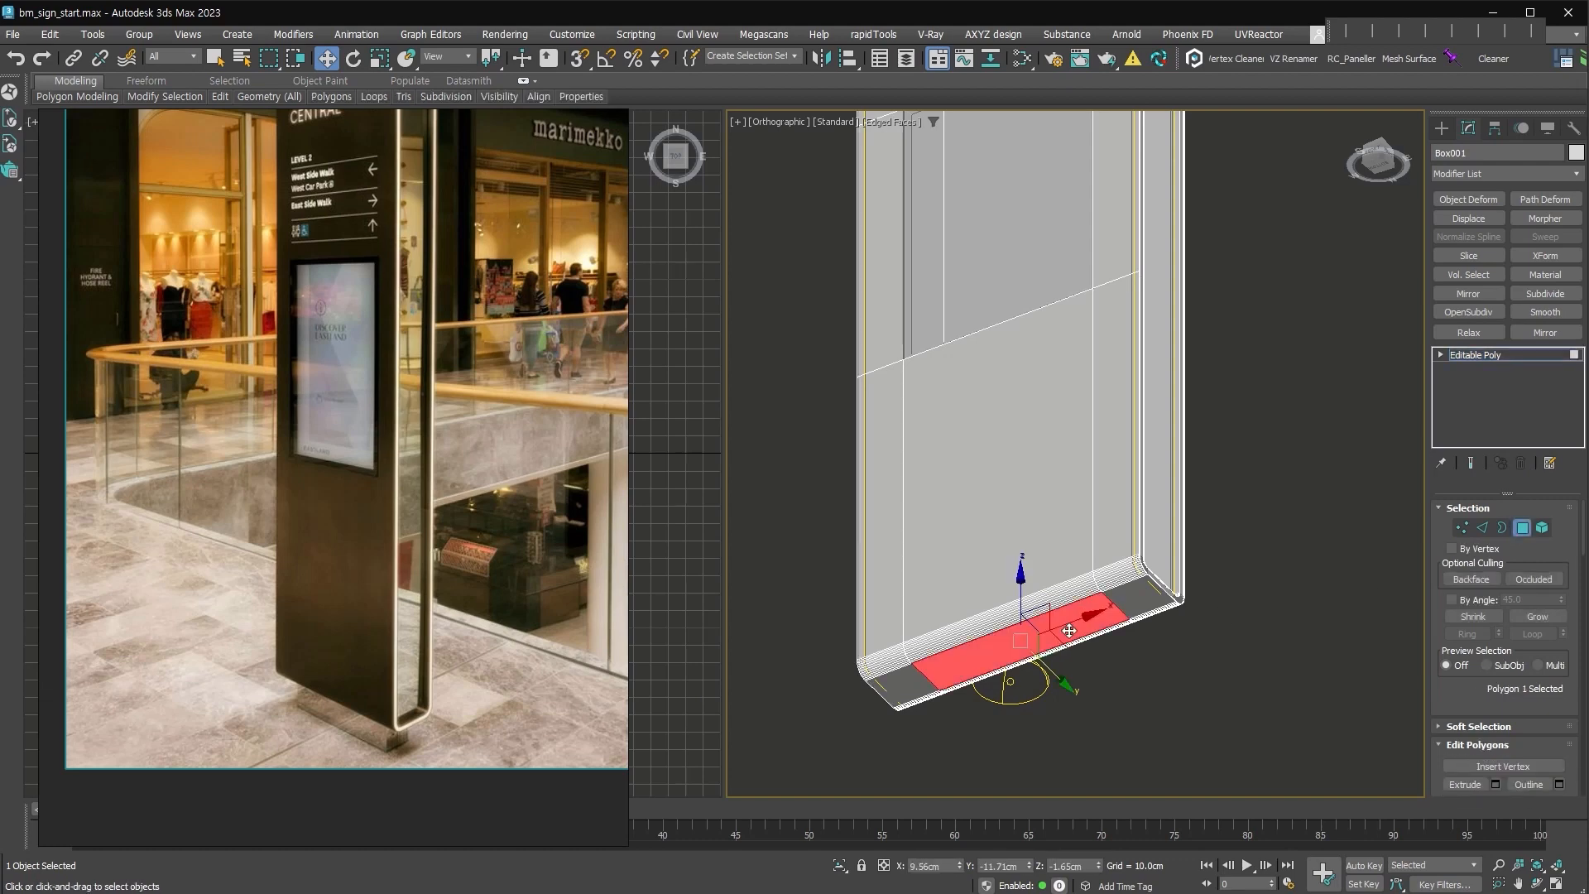
key(alt+d)
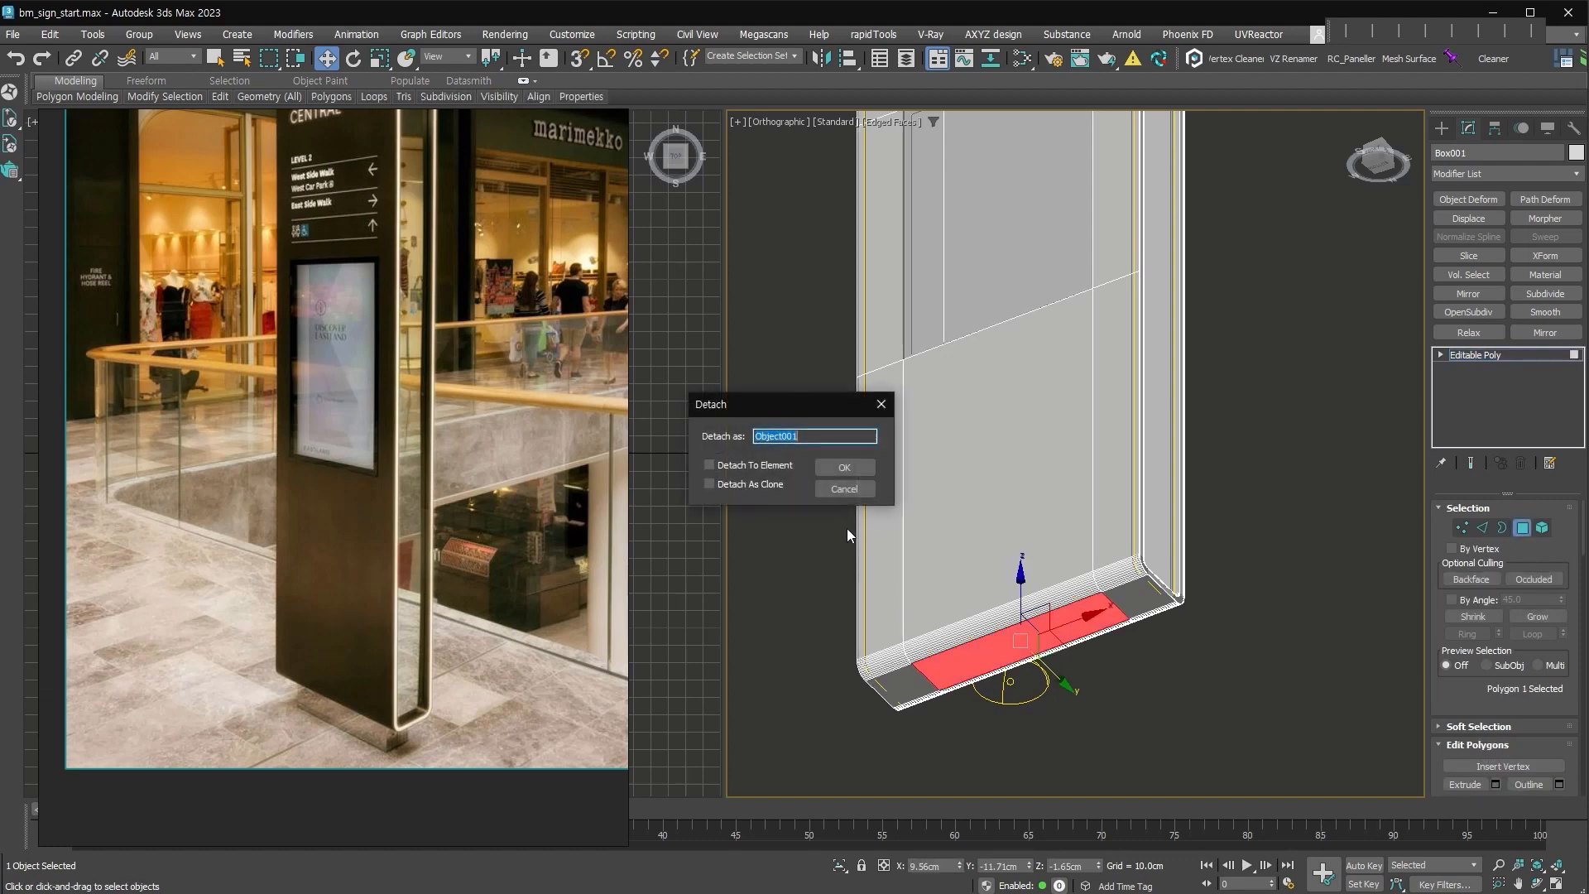
click(843, 468)
key(4)
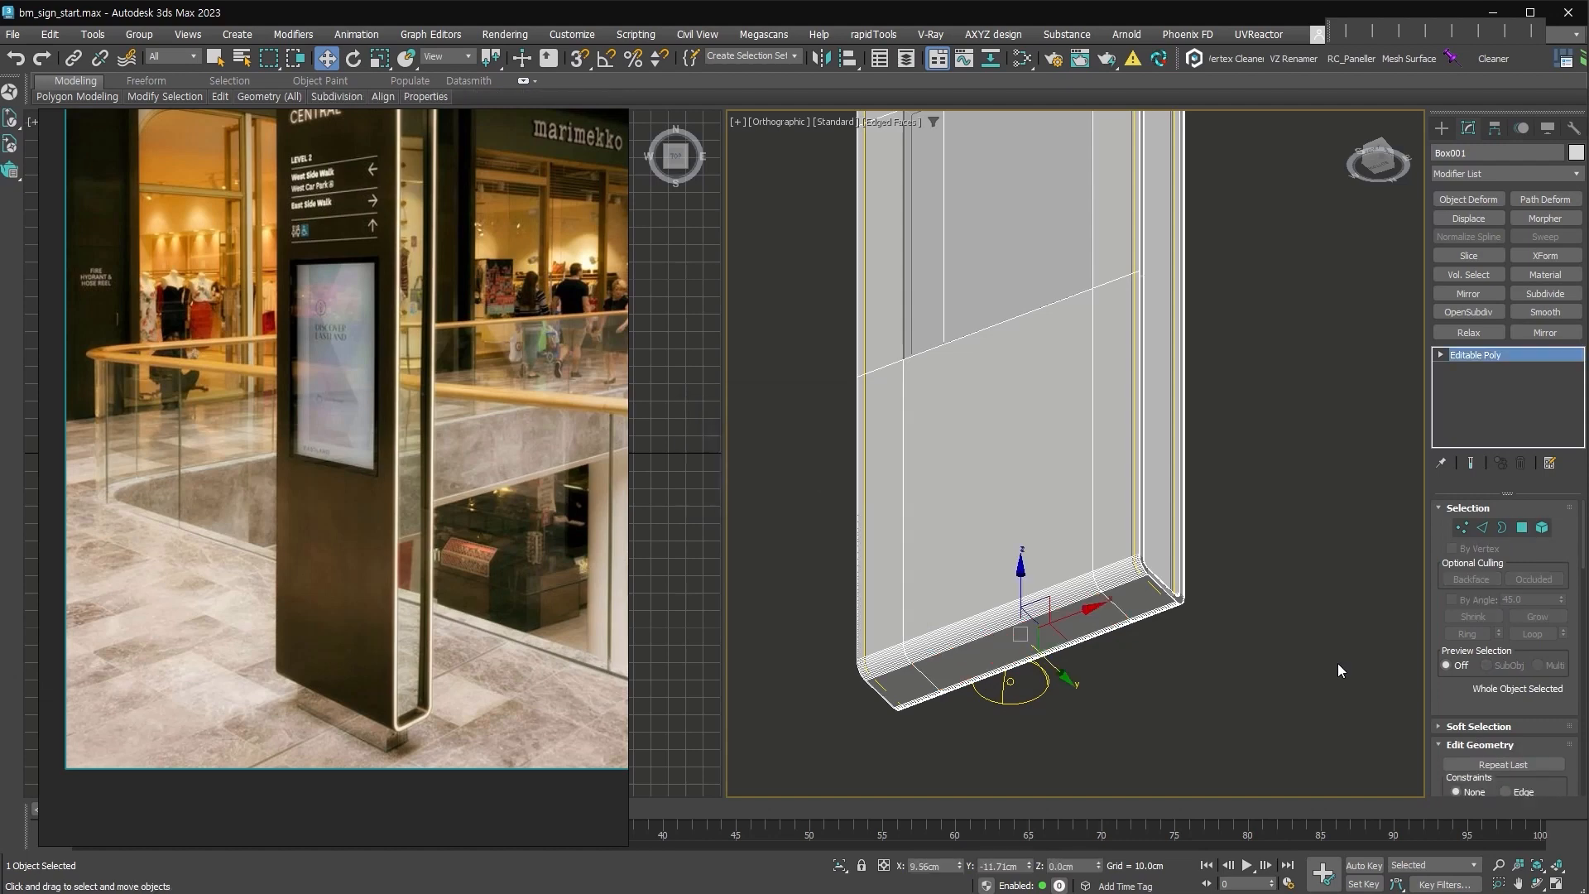
Thicken the detached underside piece into a base block using a Shell modifier with an outer amount of 9.23 cm.
click(1338, 663)
click(1101, 617)
key(2)
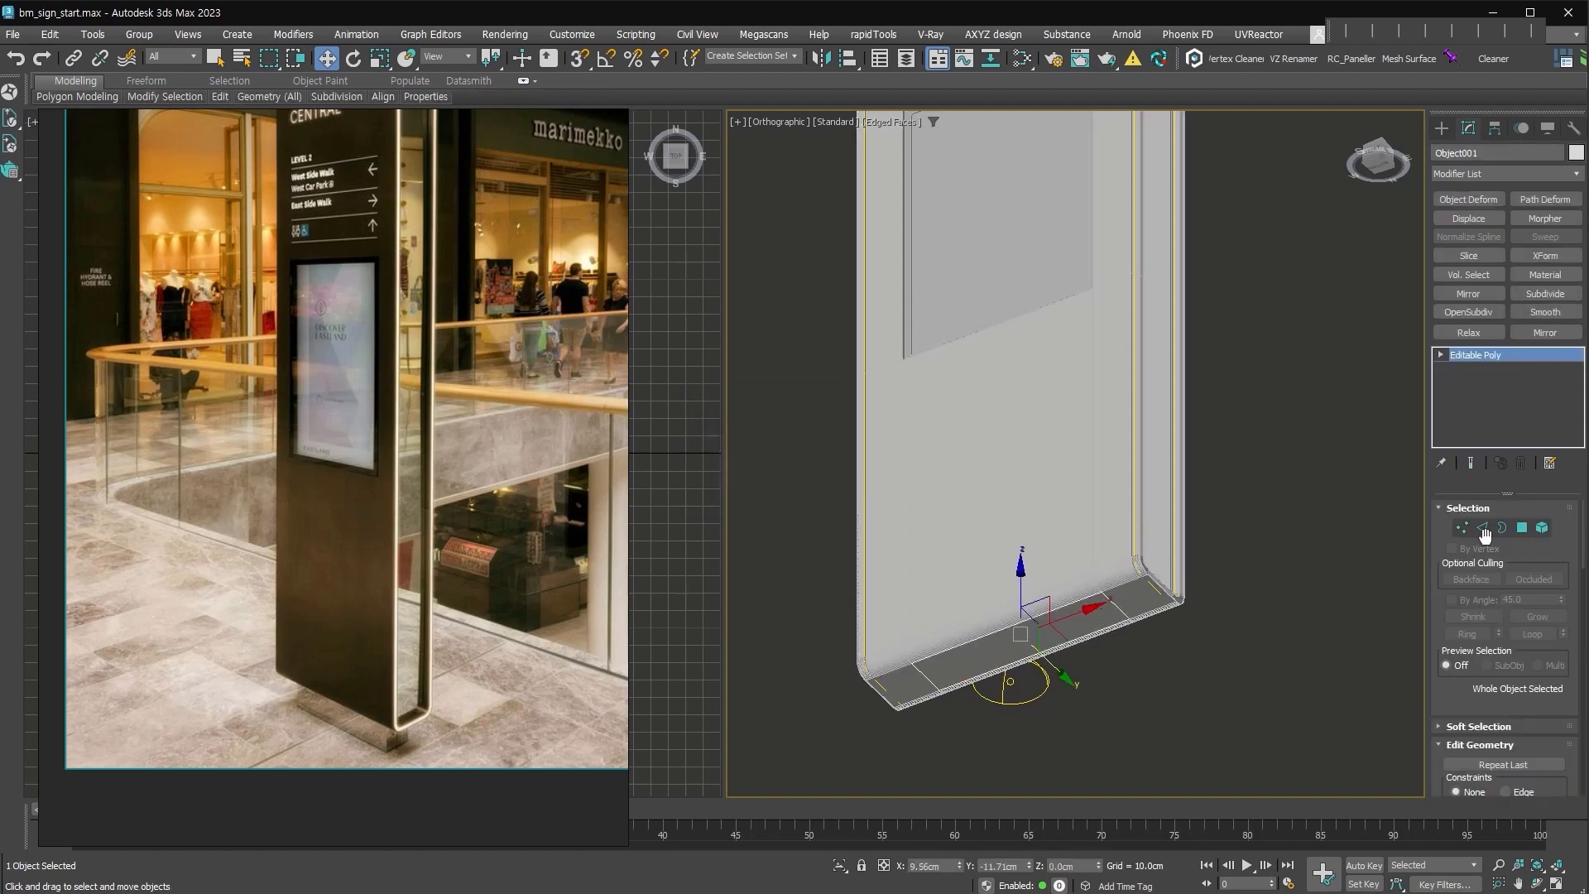
right_click(1038, 614)
drag(1010, 603, 1036, 628)
click(1058, 661)
key(2)
key(shift+s)
right_click(1561, 533)
drag(1560, 534, 1560, 501)
right_click(1560, 532)
alt+middle_drag(1236, 634, 1217, 720)
scroll(1110, 706, up, 4)
middle_drag(1105, 706, 1203, 692)
Collapse the base block to an Editable Poly and chamfer all of its edges.
key(shift+e)
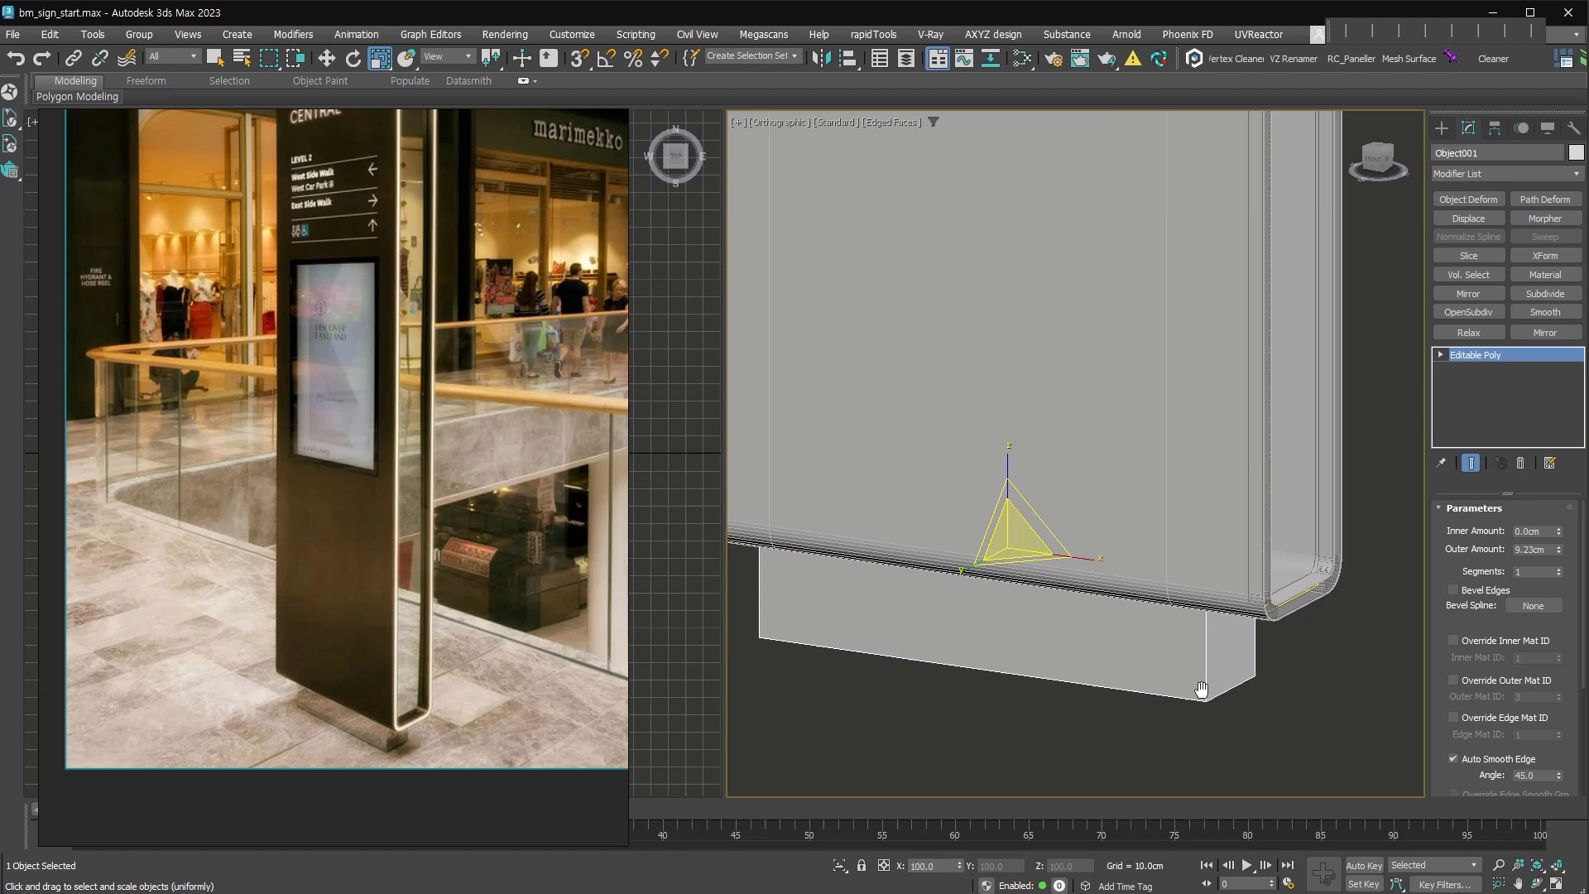
key(2)
key(ctrl+a)
right_click(1209, 669)
click(1118, 667)
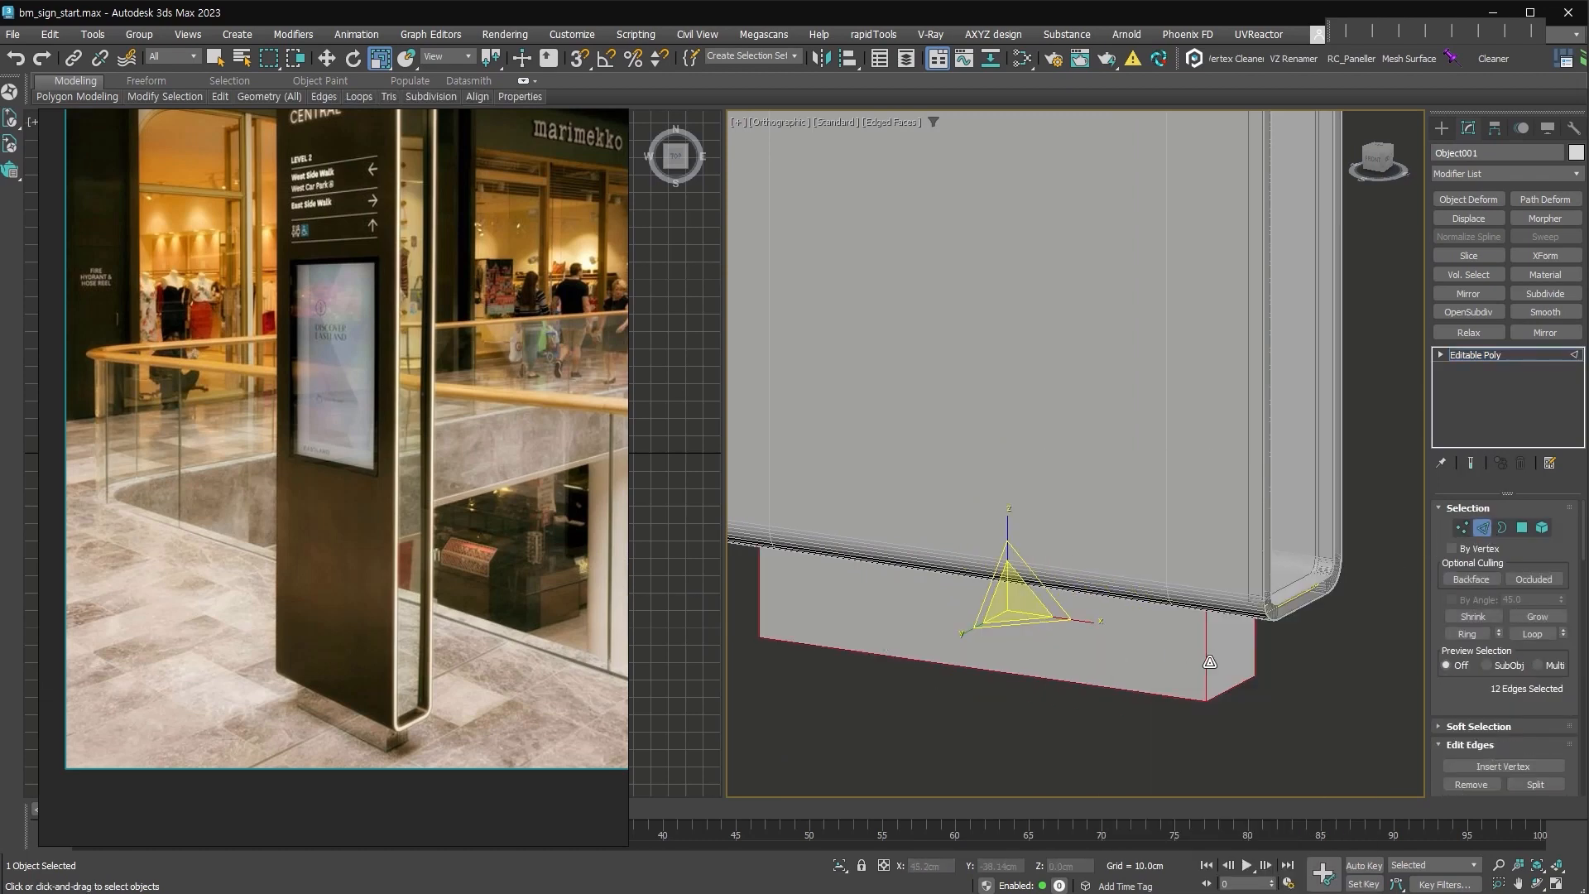
right_click(1204, 656)
click(1053, 781)
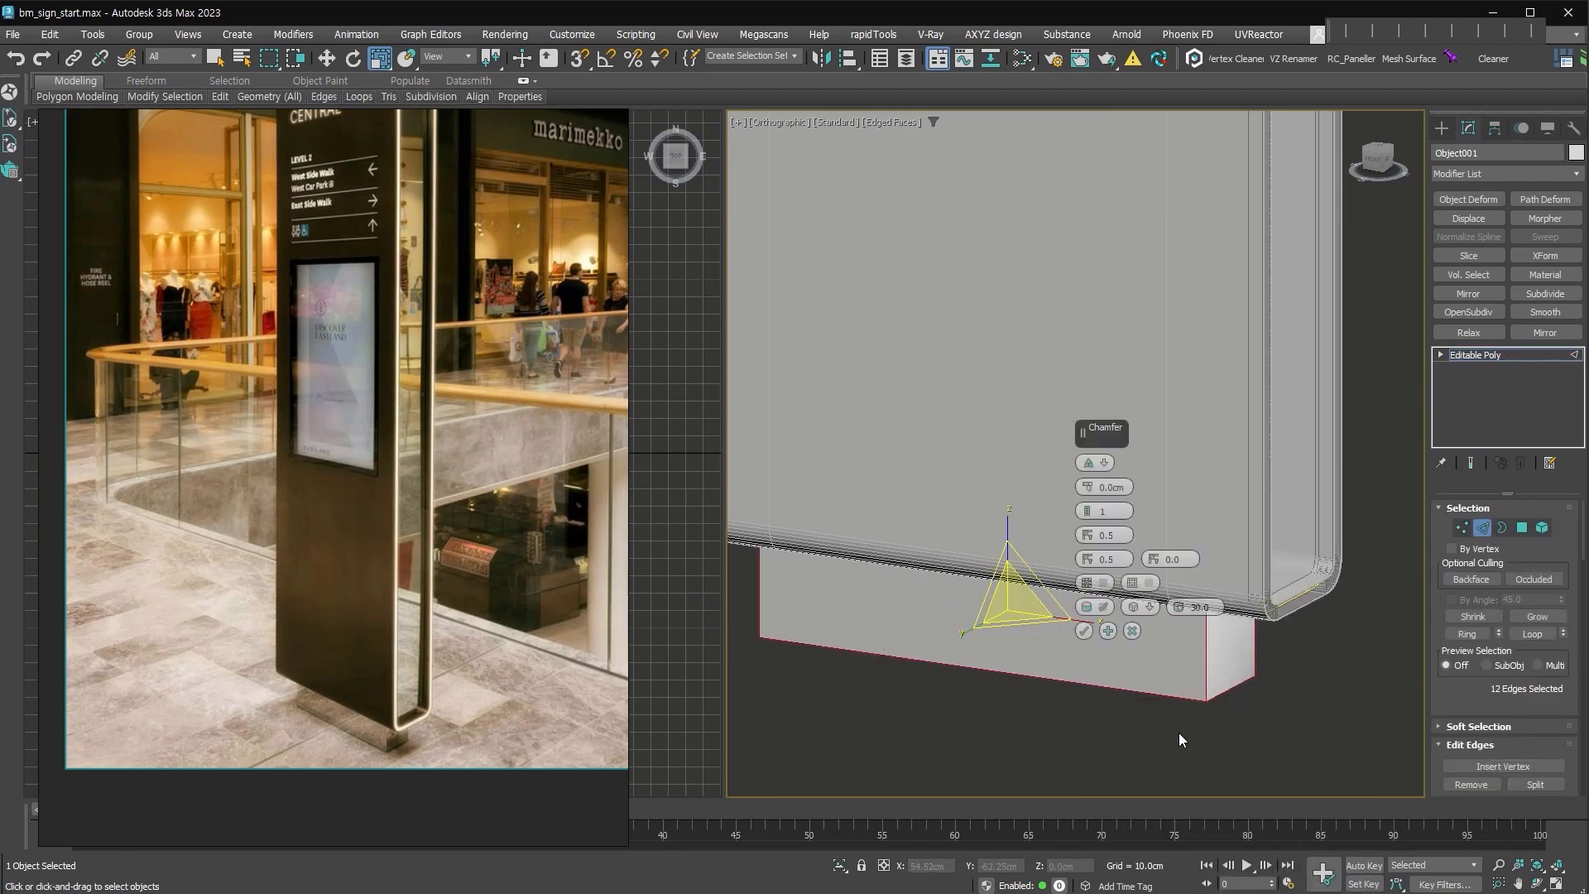
mouse_move(1087, 476)
mouse_down()
mouse_move(1088, 502)
mouse_move(1092, 490)
mouse_up()
click(1084, 632)
click(1480, 527)
Add a Material modifier to the base block and open its material ID for editing.
scroll(1223, 694, down, 3)
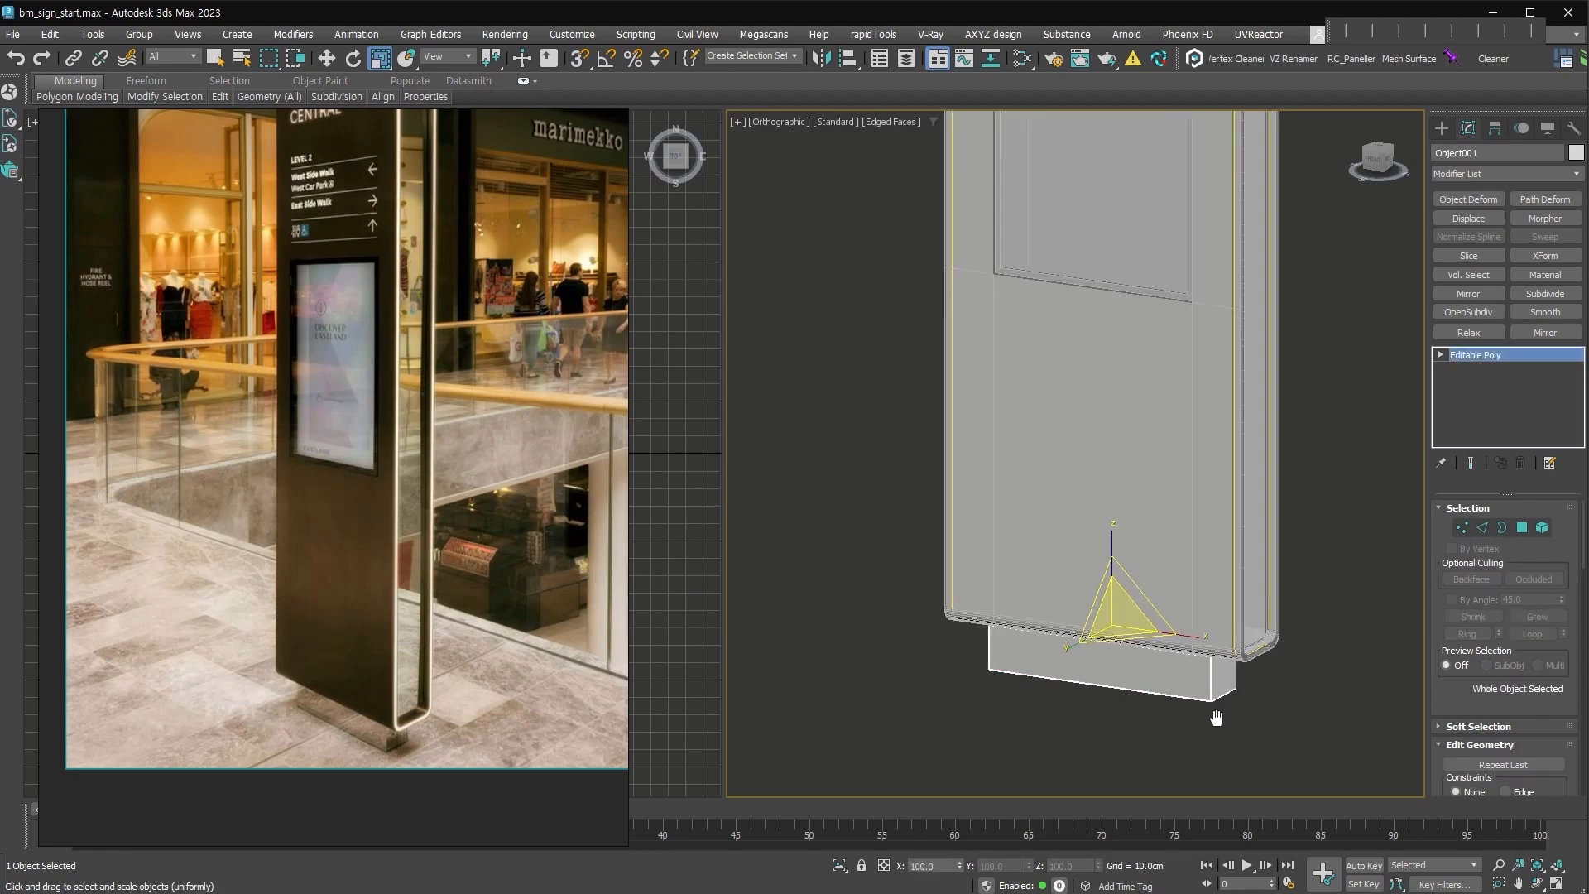
middle_drag(1223, 697, 1229, 732)
click(1545, 275)
drag(1516, 534, 1484, 542)
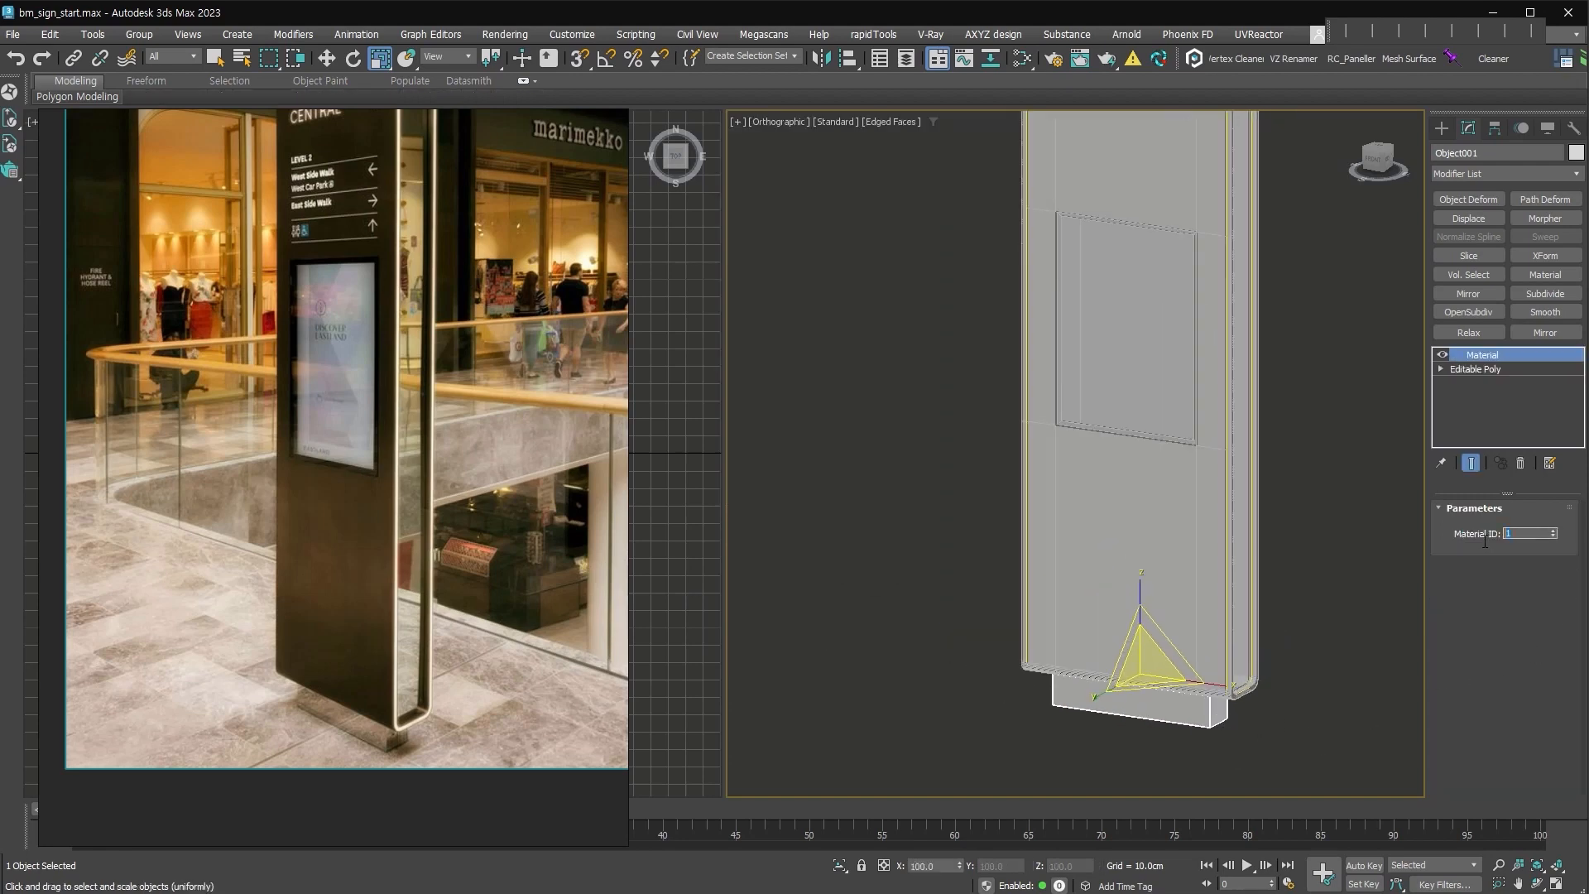
click(1257, 600)
scroll(1258, 673, up, 5)
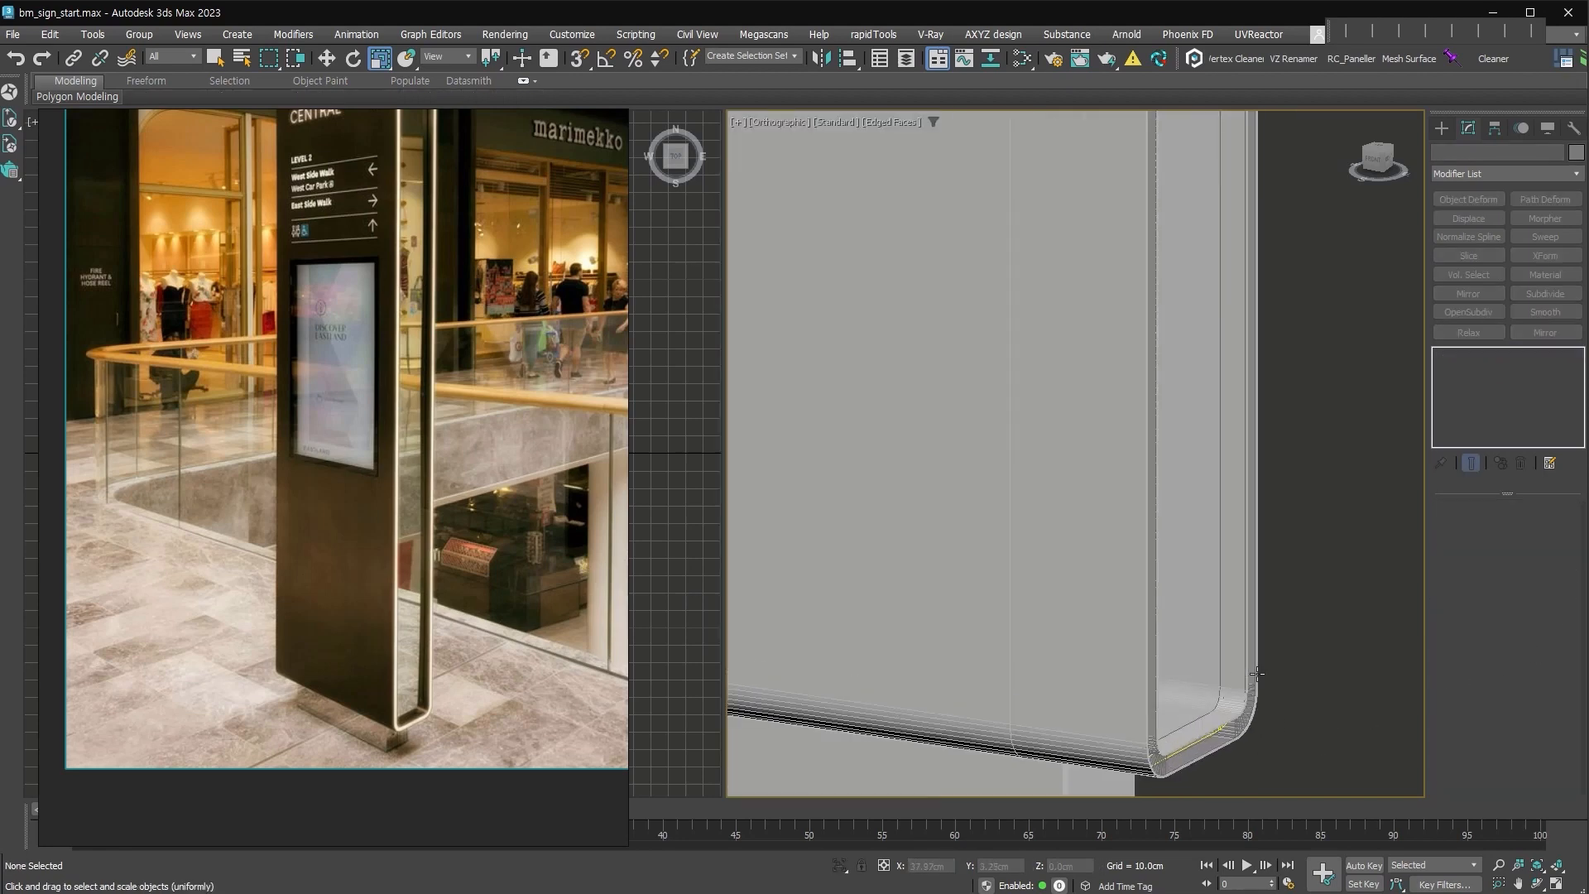
click(1195, 659)
key(z)
click(1188, 741)
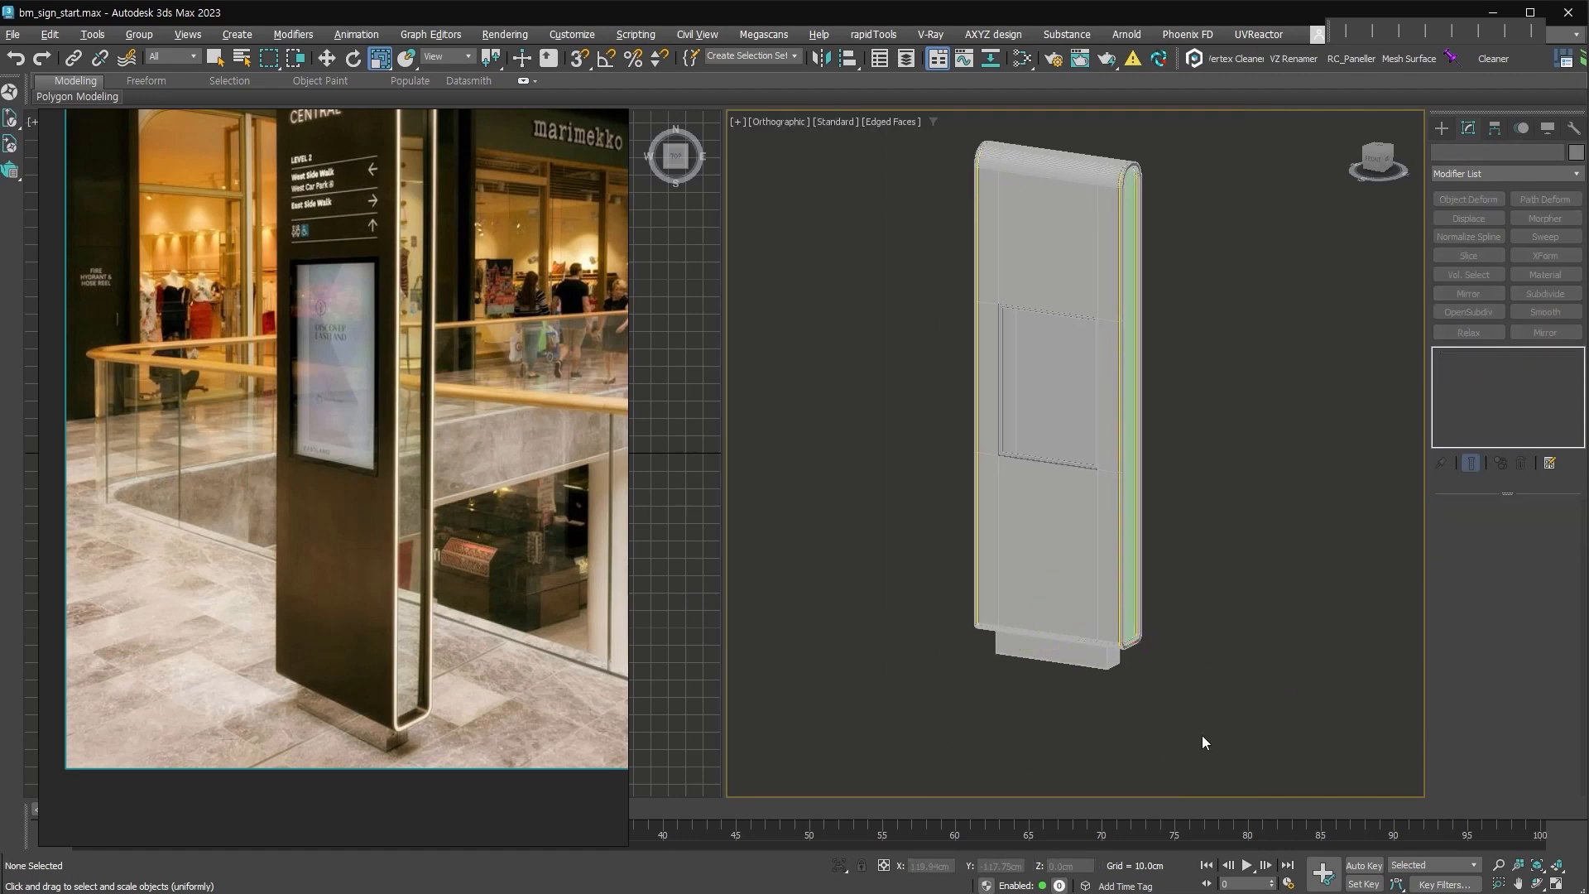
Attach the sign's green side panel object to the base block.
click(1129, 653)
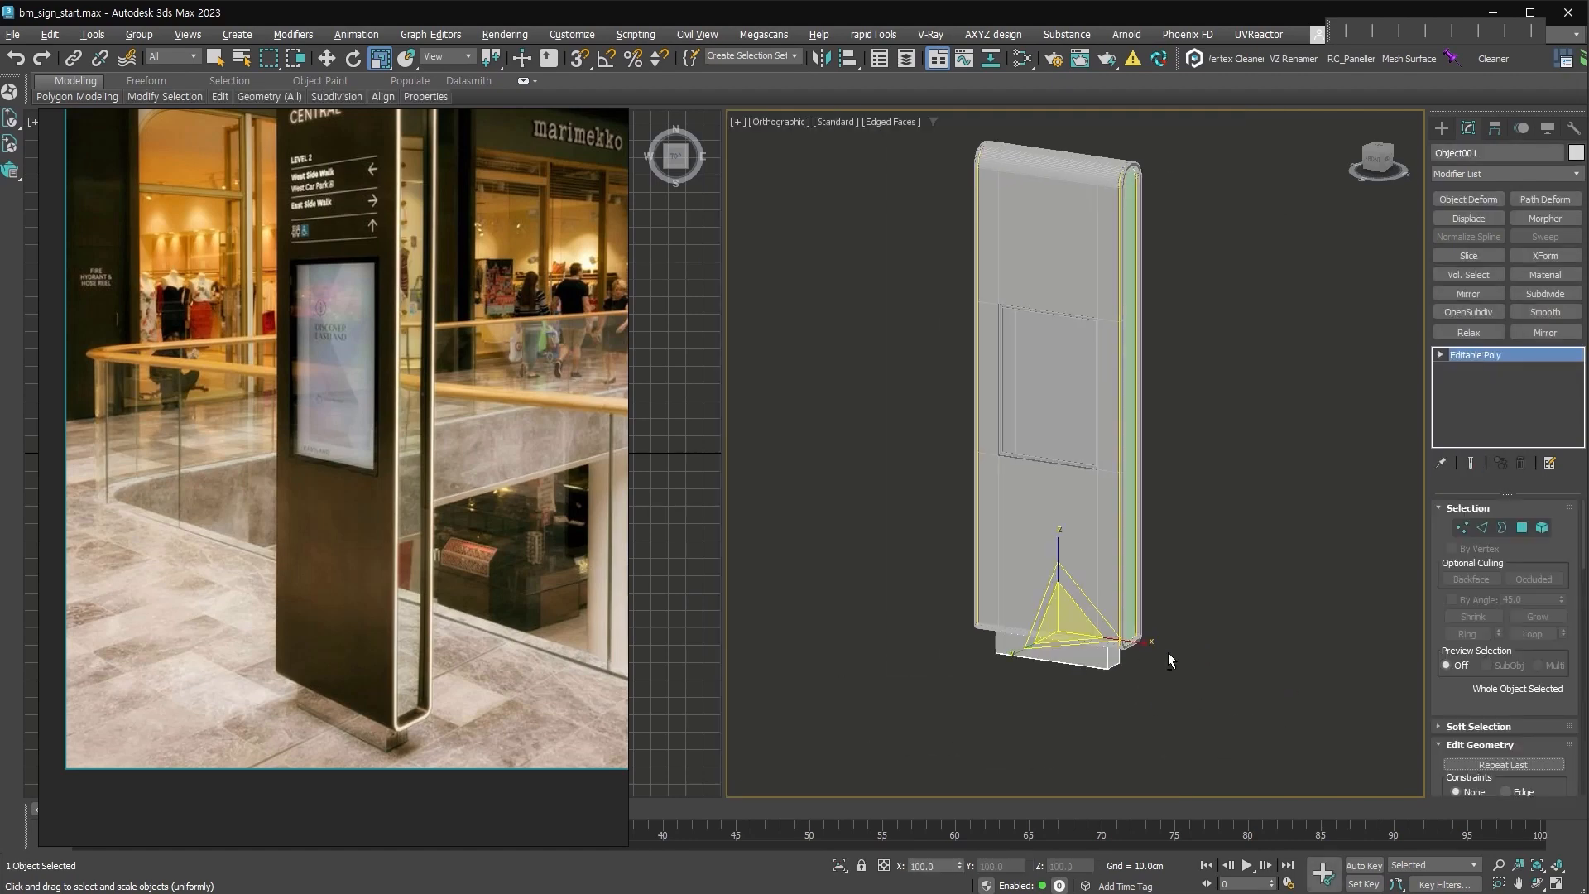
alt+middle_drag(1169, 654, 1139, 654)
scroll(1485, 538, down, 9)
click(1471, 575)
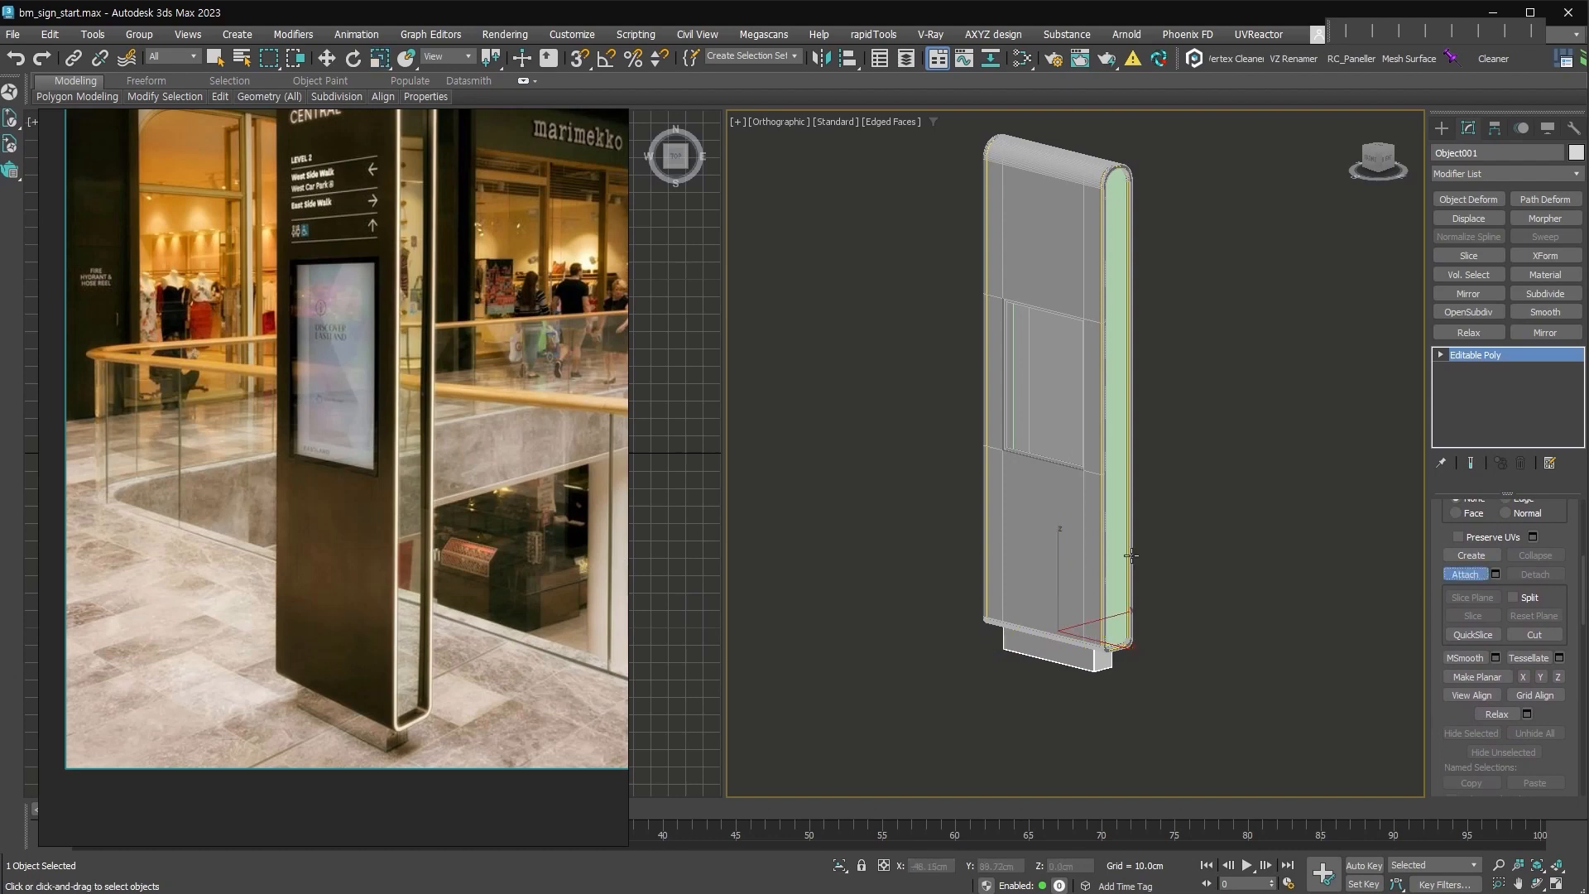
scroll(1131, 556, up, 3)
click(1111, 578)
right_click(1258, 643)
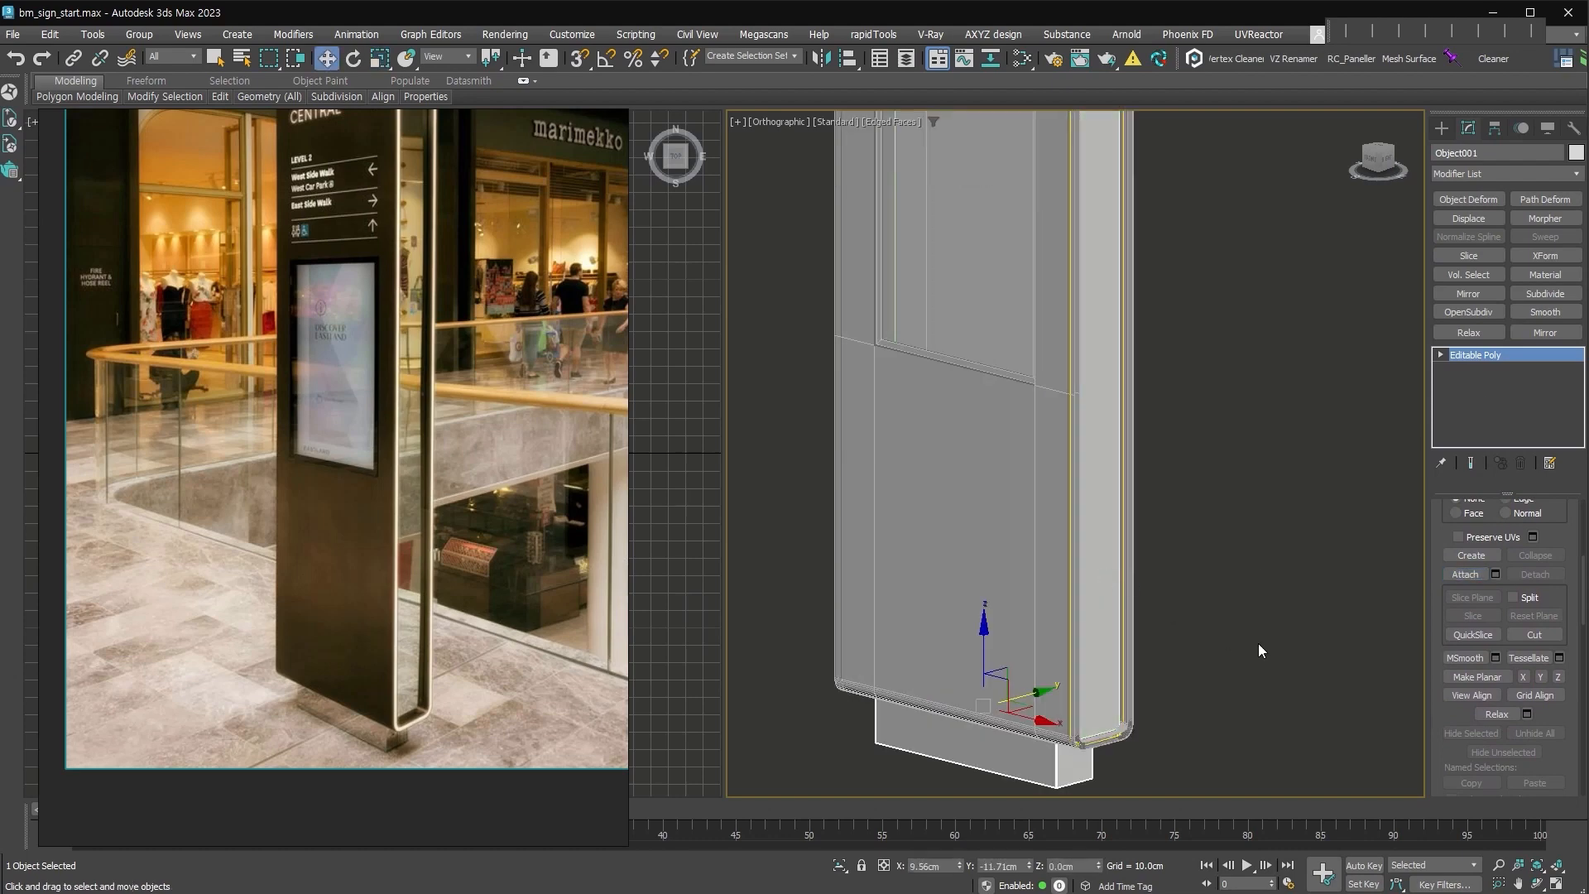
Select all parts of the sign and group them under the name "info".
scroll(1253, 642, down, 3)
click(1273, 699)
drag(1305, 766, 966, 127)
middle_drag(1162, 452, 1112, 458)
key(ctrl+g)
text(info)
key(Return)
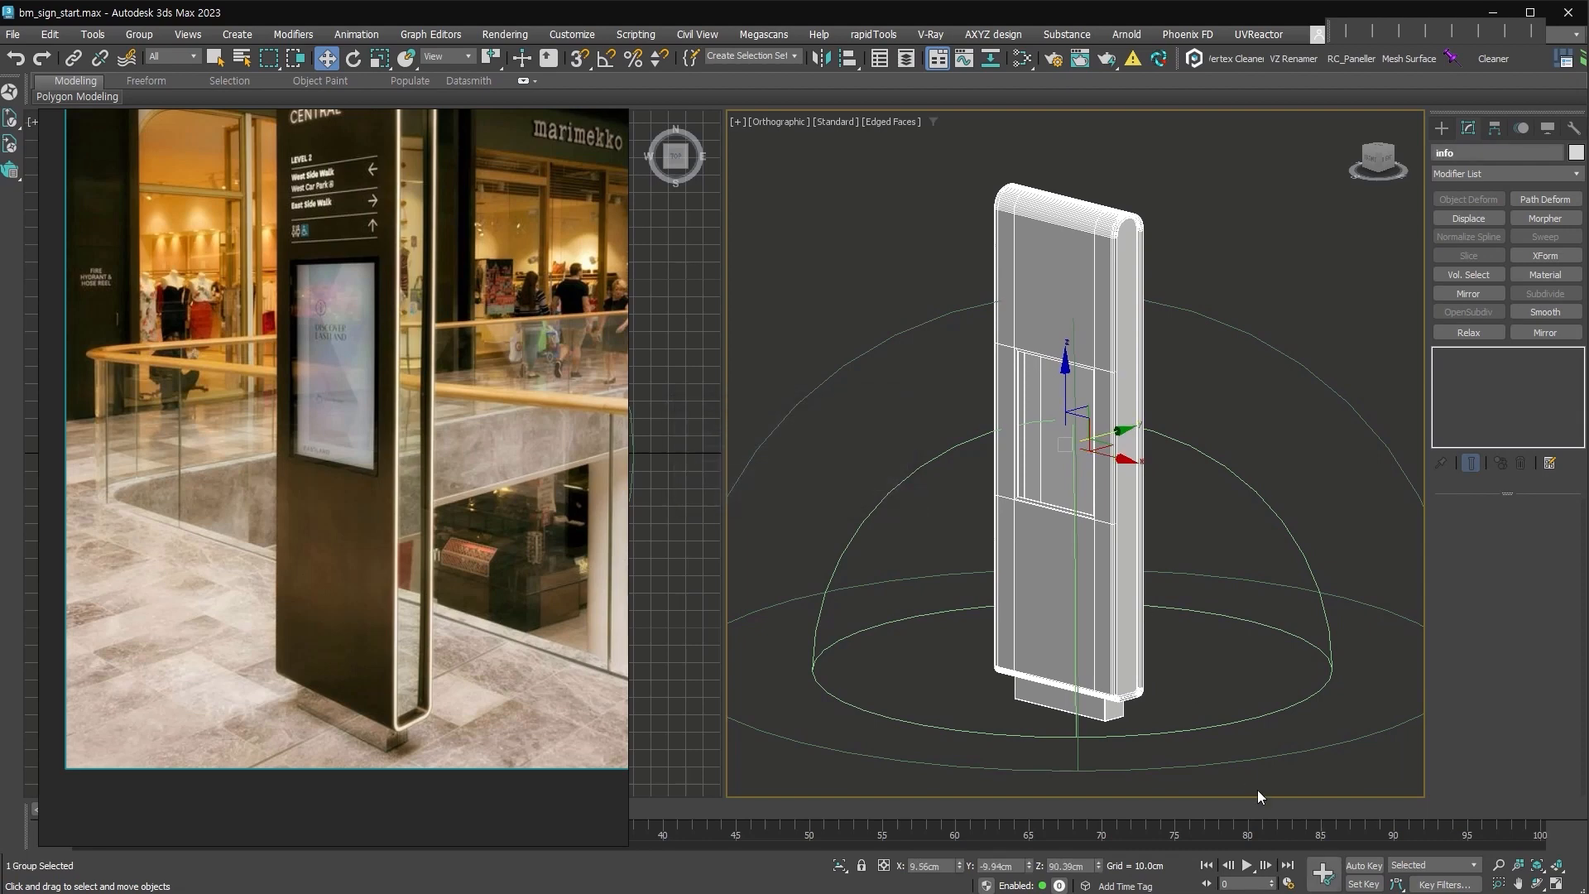
Create a Multi/Sub-Object material with six slots in the Slate Material Editor.
click(1071, 64)
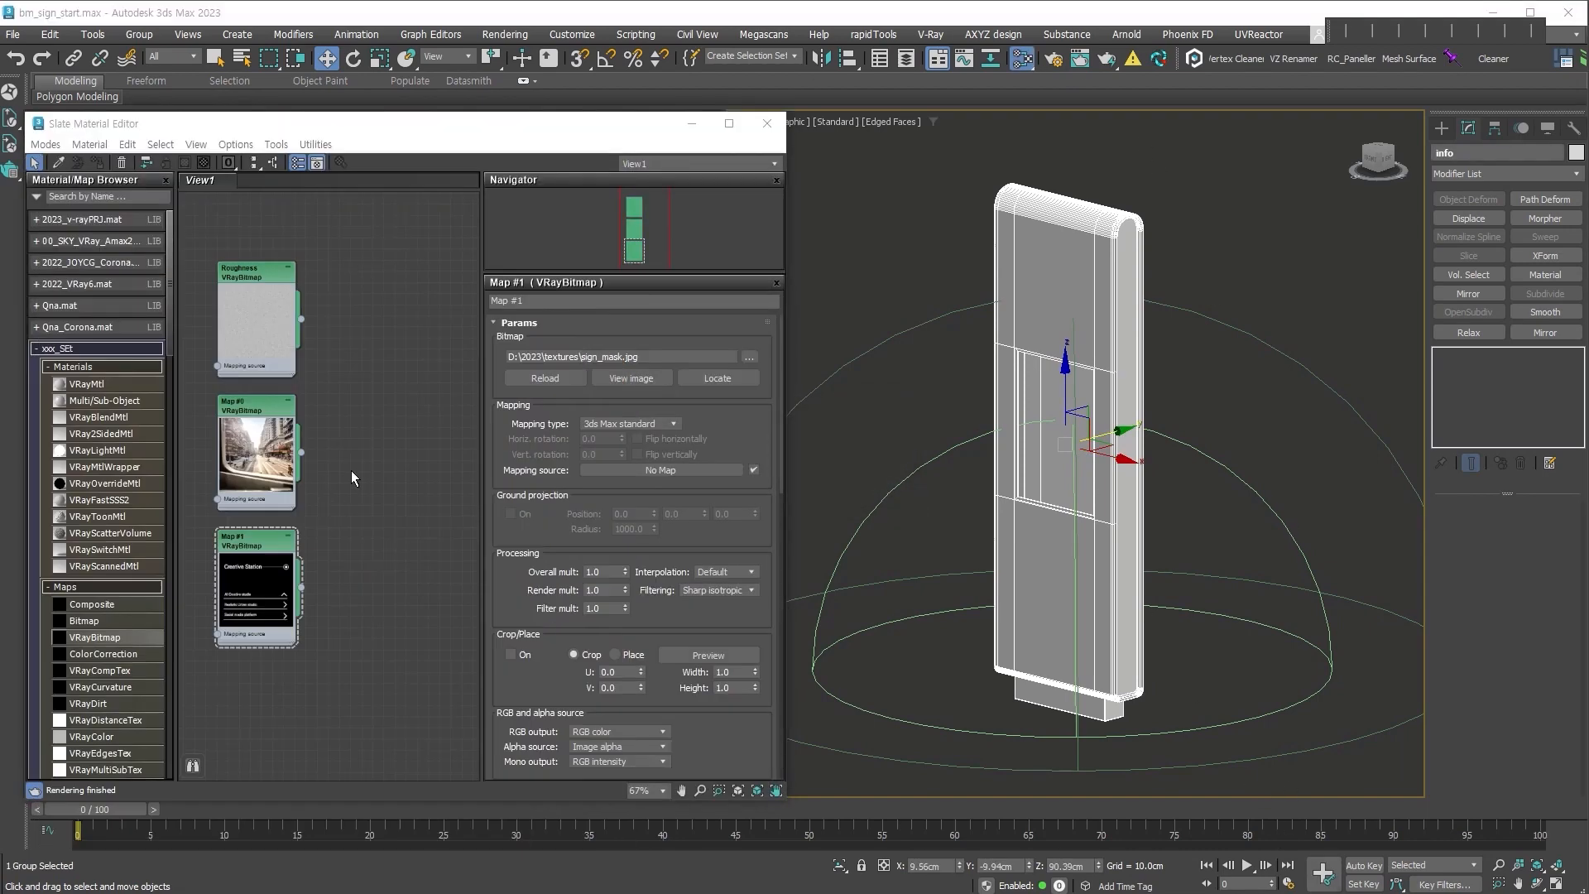
middle_drag(398, 351, 360, 347)
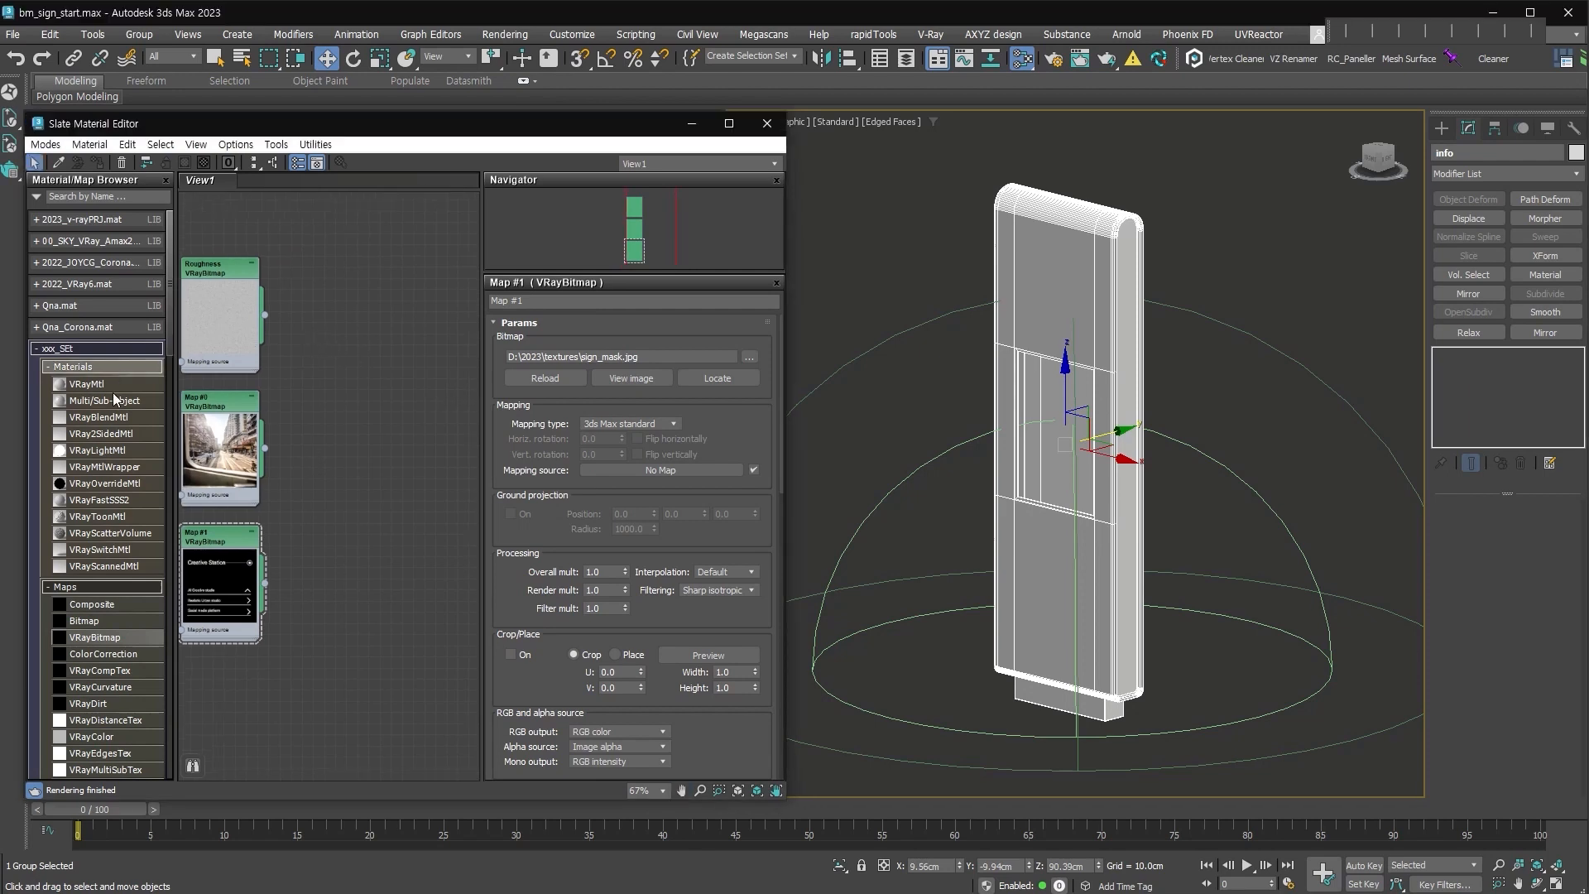
drag(424, 359, 437, 358)
double_click(438, 357)
scroll(421, 356, up, 4)
middle_drag(421, 356, 364, 537)
double_click(341, 538)
drag(416, 526, 389, 240)
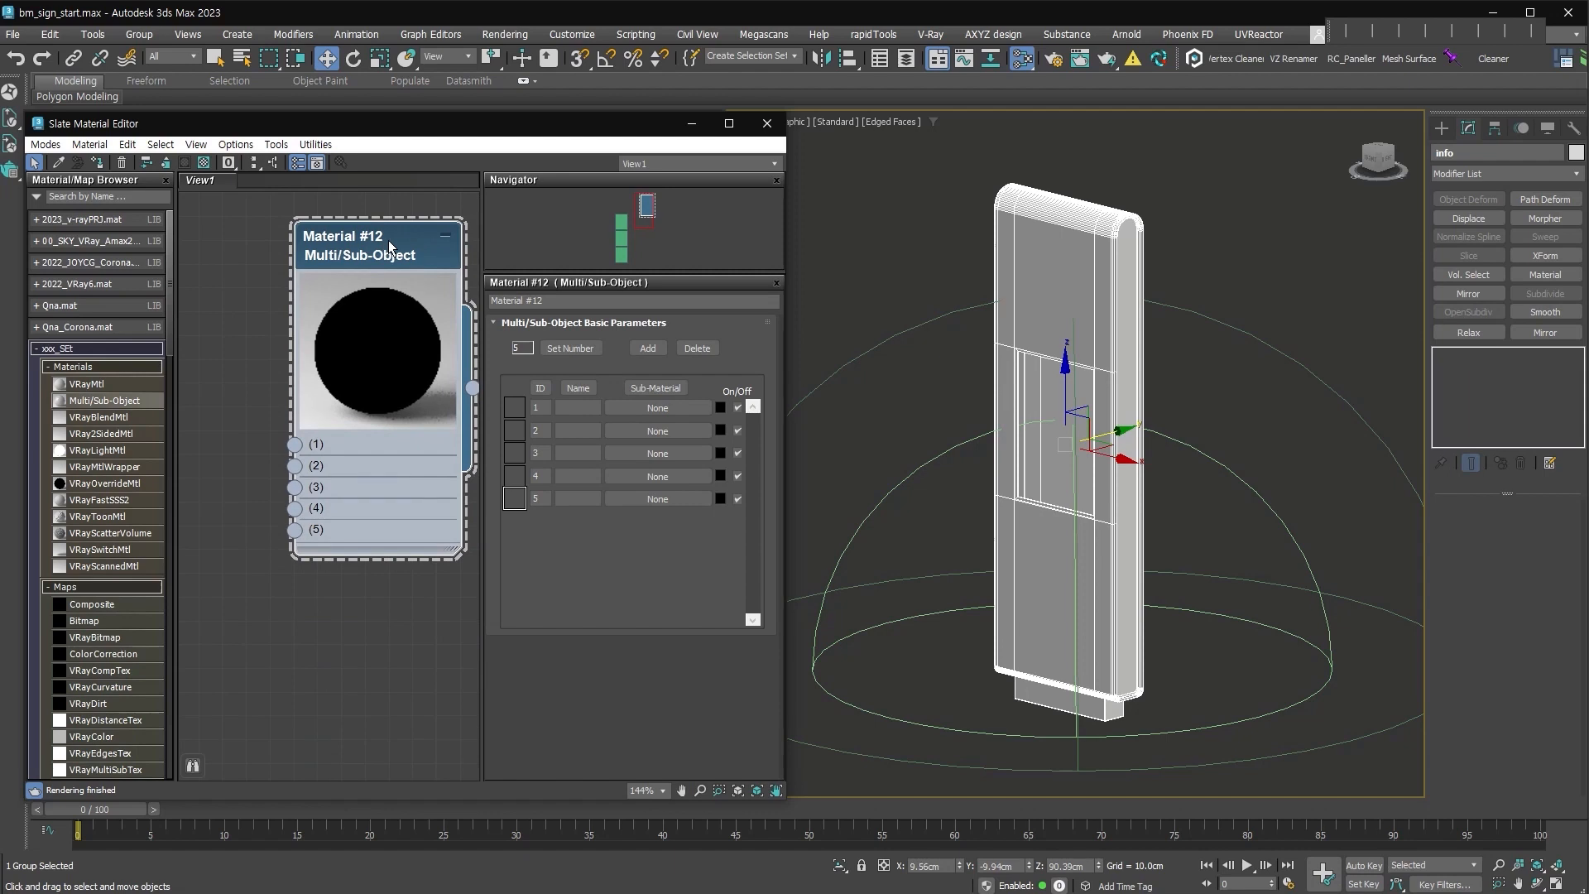
click(648, 348)
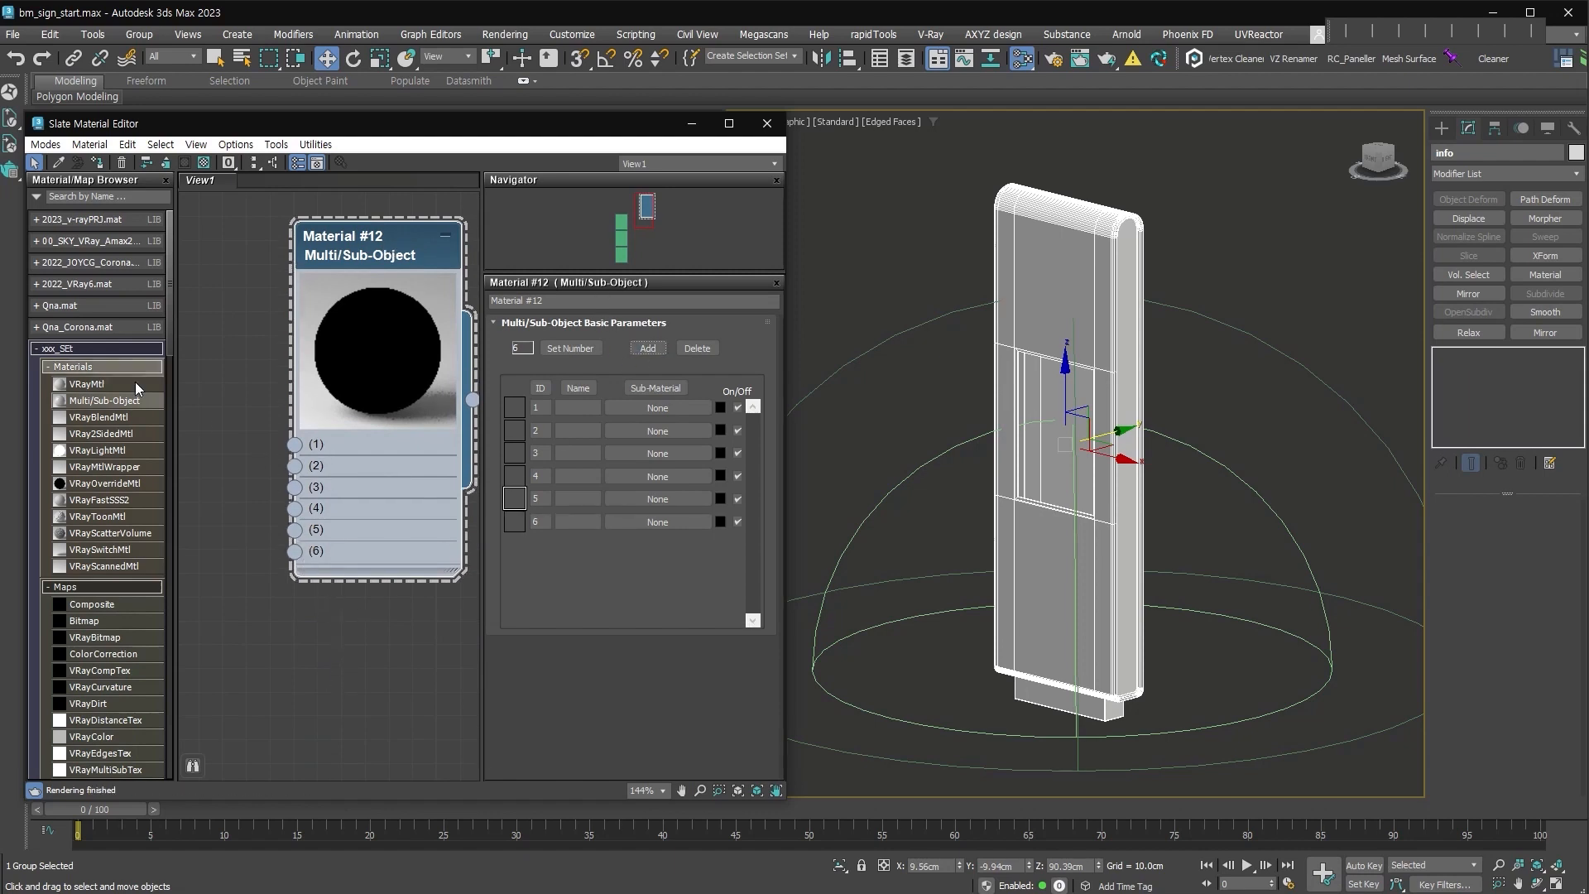
Add a VRayMtl node beside the Multi/Sub-Object material and hide its unused node slots.
drag(201, 376, 202, 374)
middle_drag(203, 374, 295, 383)
drag(295, 383, 248, 267)
right_click(276, 366)
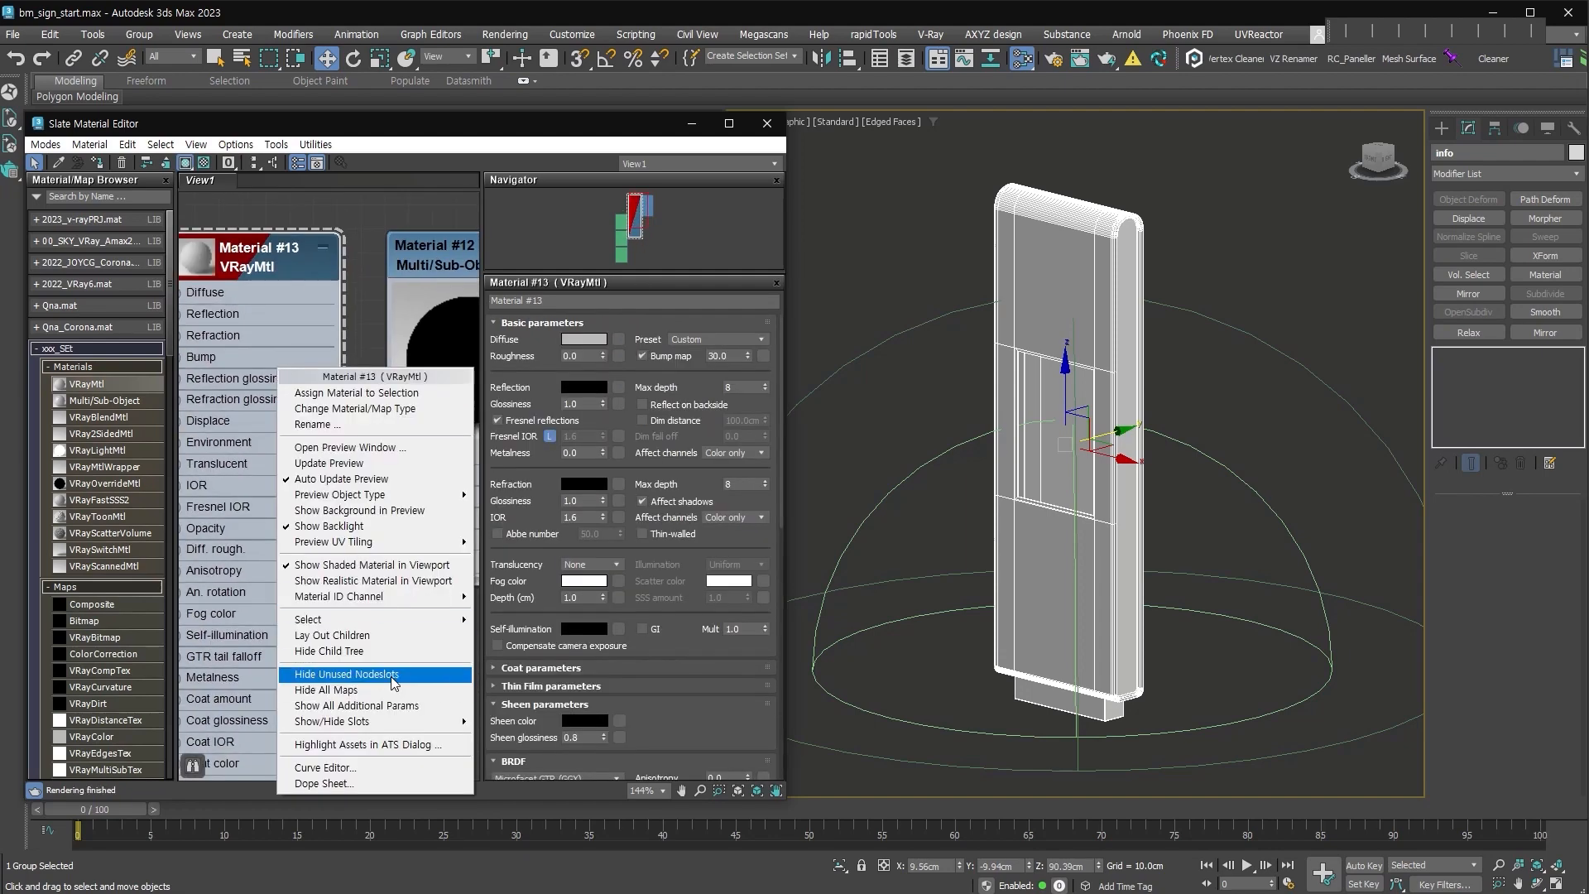
click(372, 674)
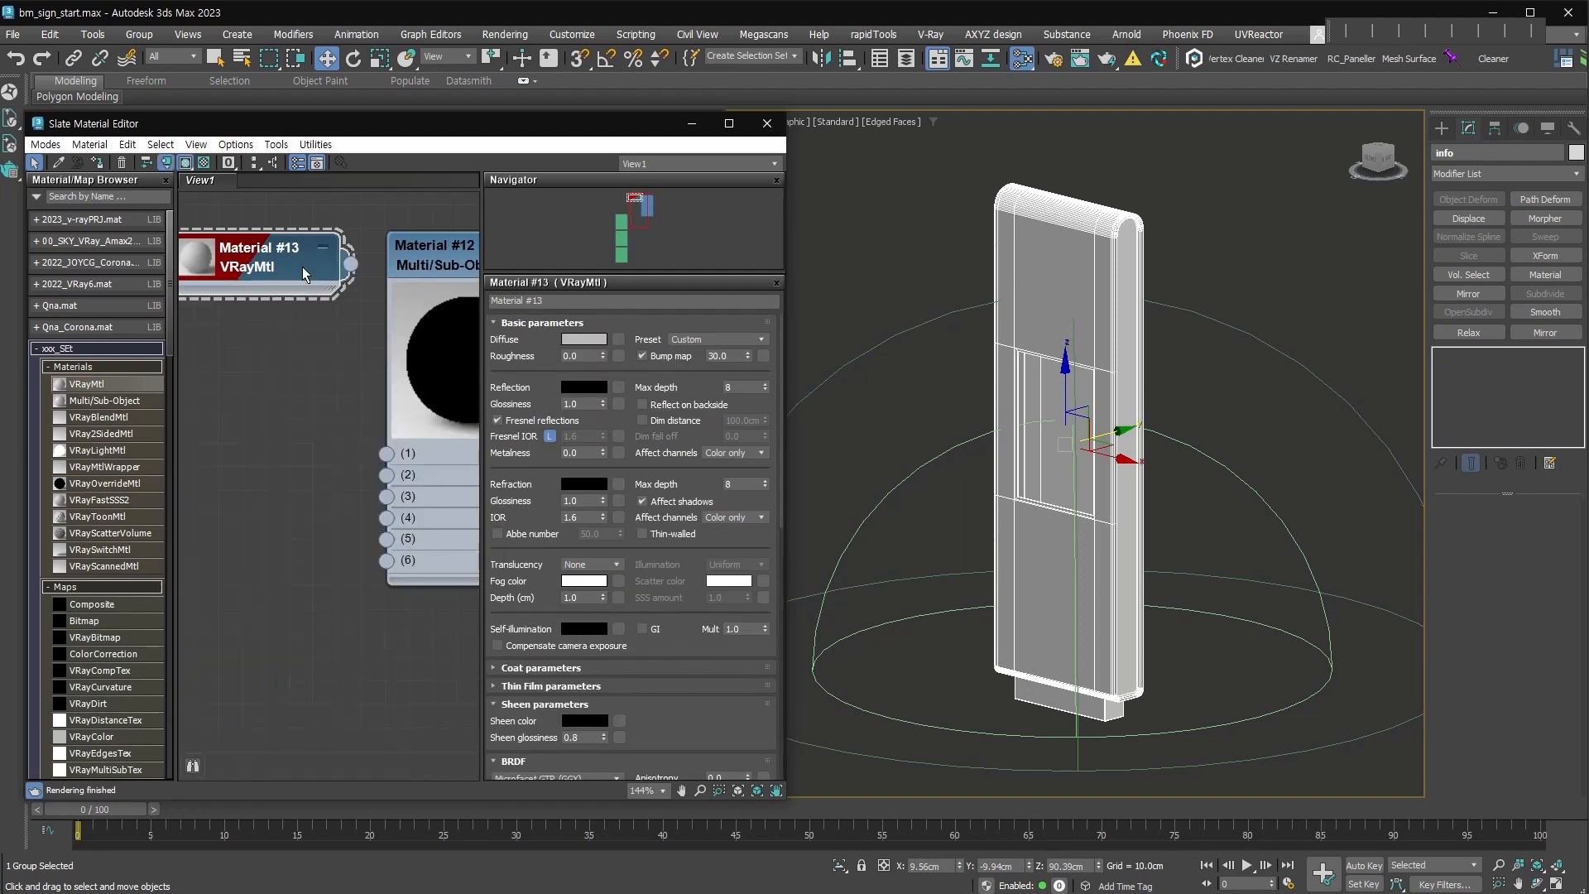
Name the Multi/Sub-Object slots 1 to 6 glass, sc_outline, screen, body, lbox and metalbox.
double_click(405, 265)
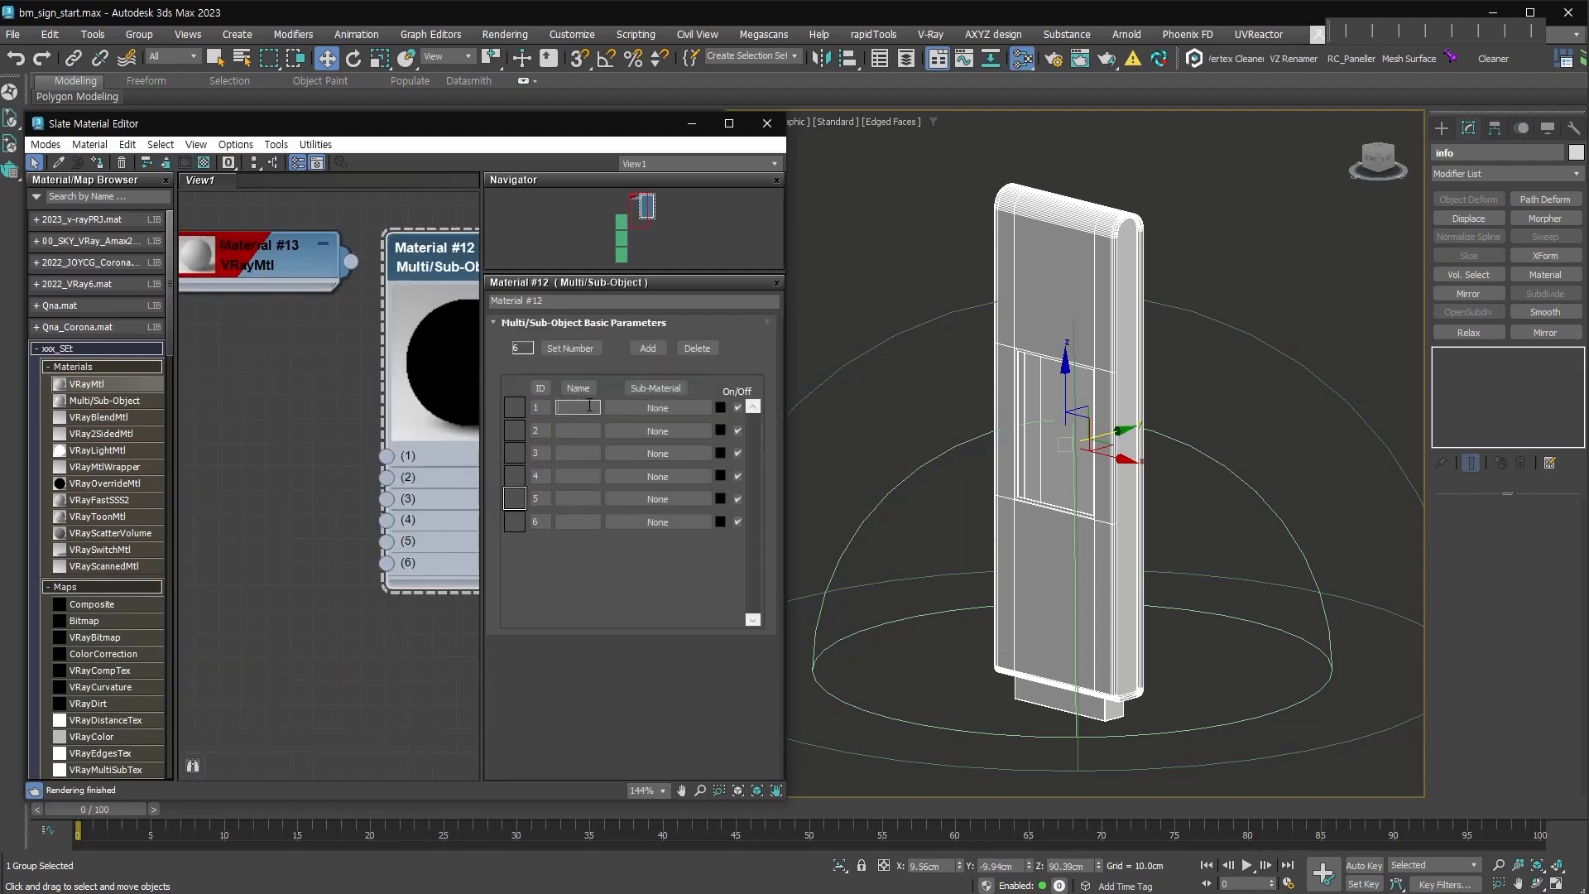
text(glass)
key(Tab)
text(sc_outline)
key(Tab)
text(screen)
key(Tab)
key(Tab)
text(body)
key(Tab)
key(Tab)
text(lbox)
key(Tab)
text(metalbox)
Duplicate the VRayMtl node until there are six copies stacked beside the Multi/Sub-Object material.
double_click(322, 278)
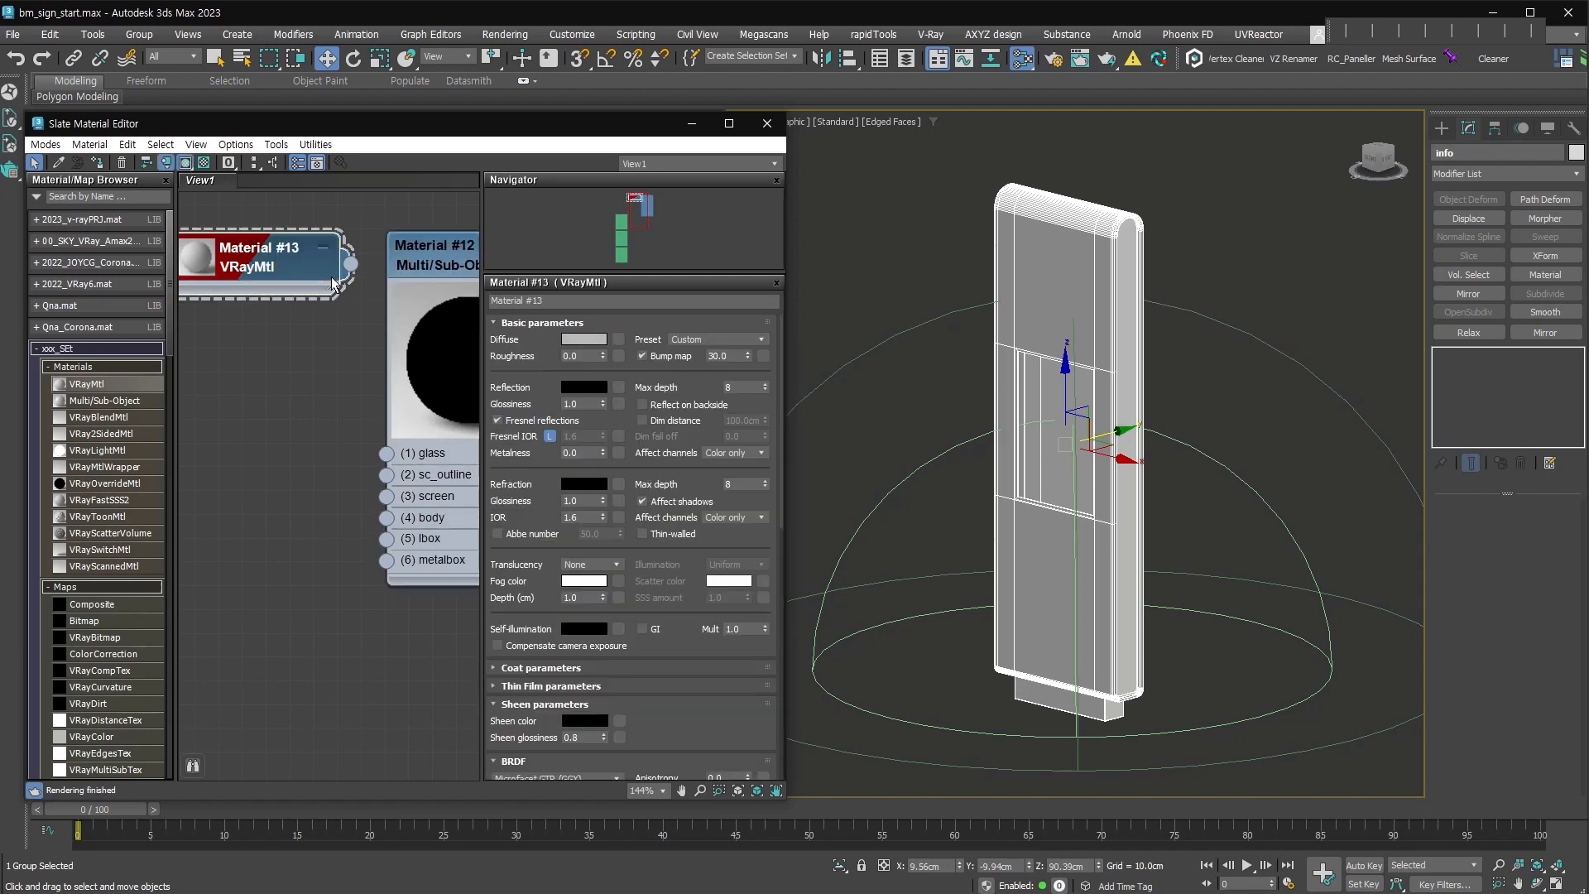
shift+drag(314, 276, 290, 484)
double_click(308, 367)
shift+drag(287, 466, 281, 629)
shift+drag(281, 625, 281, 721)
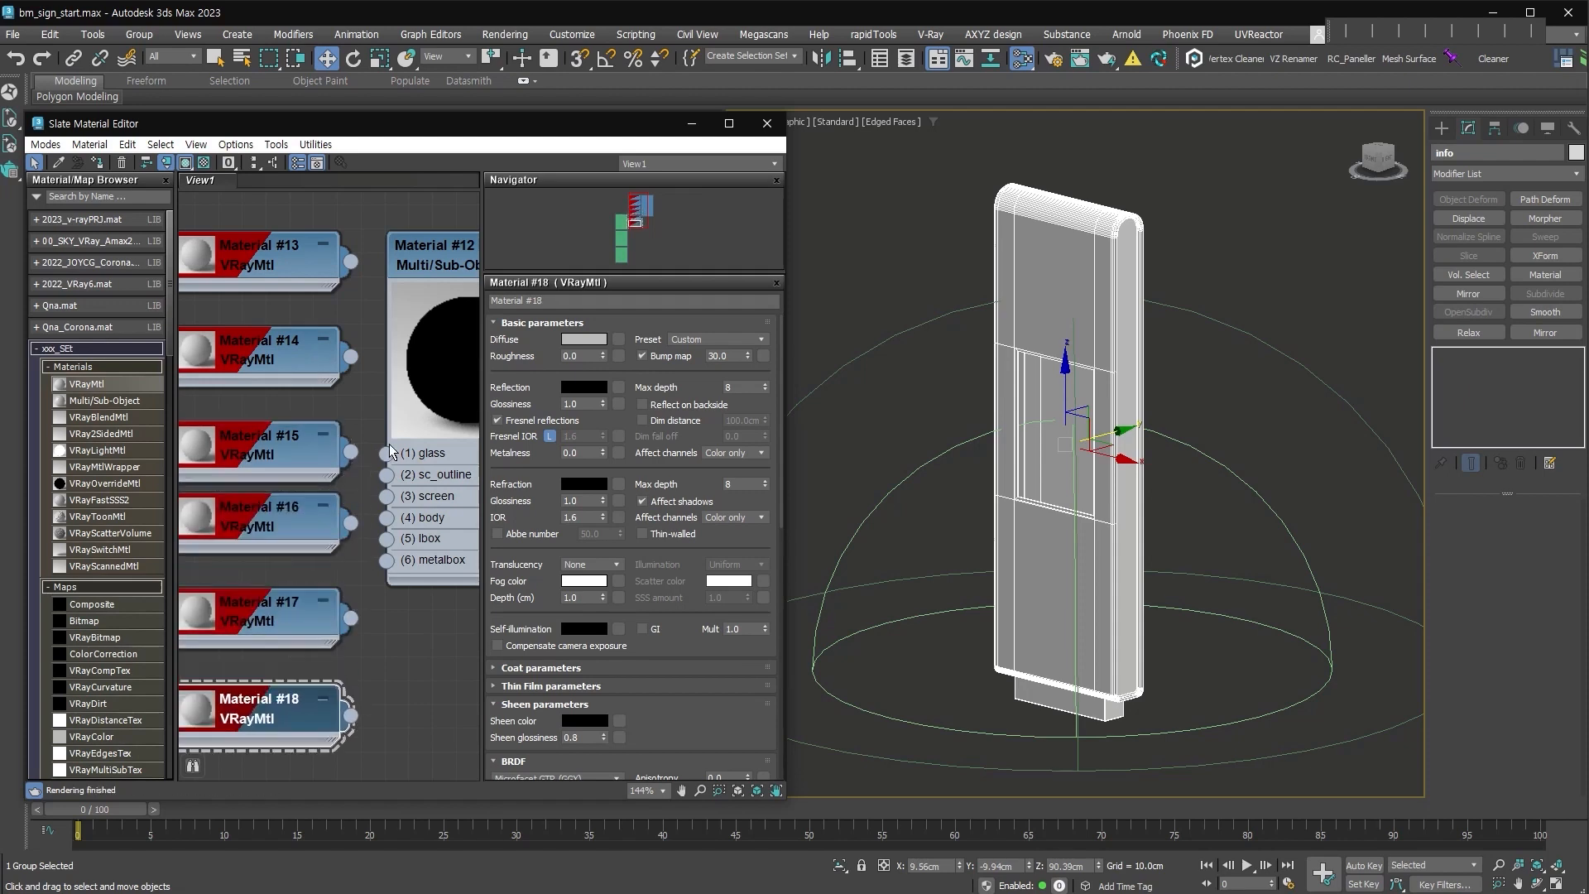
Connect the six VRayMtl nodes in order to the six Multi/Sub-Object slots, from glass to metalbox.
drag(369, 324, 386, 452)
drag(351, 357, 386, 518)
drag(351, 617, 386, 539)
drag(351, 715, 387, 561)
middle_drag(370, 611, 318, 591)
scroll(367, 490, down, 3)
drag(368, 489, 460, 507)
middle_drag(401, 563, 381, 561)
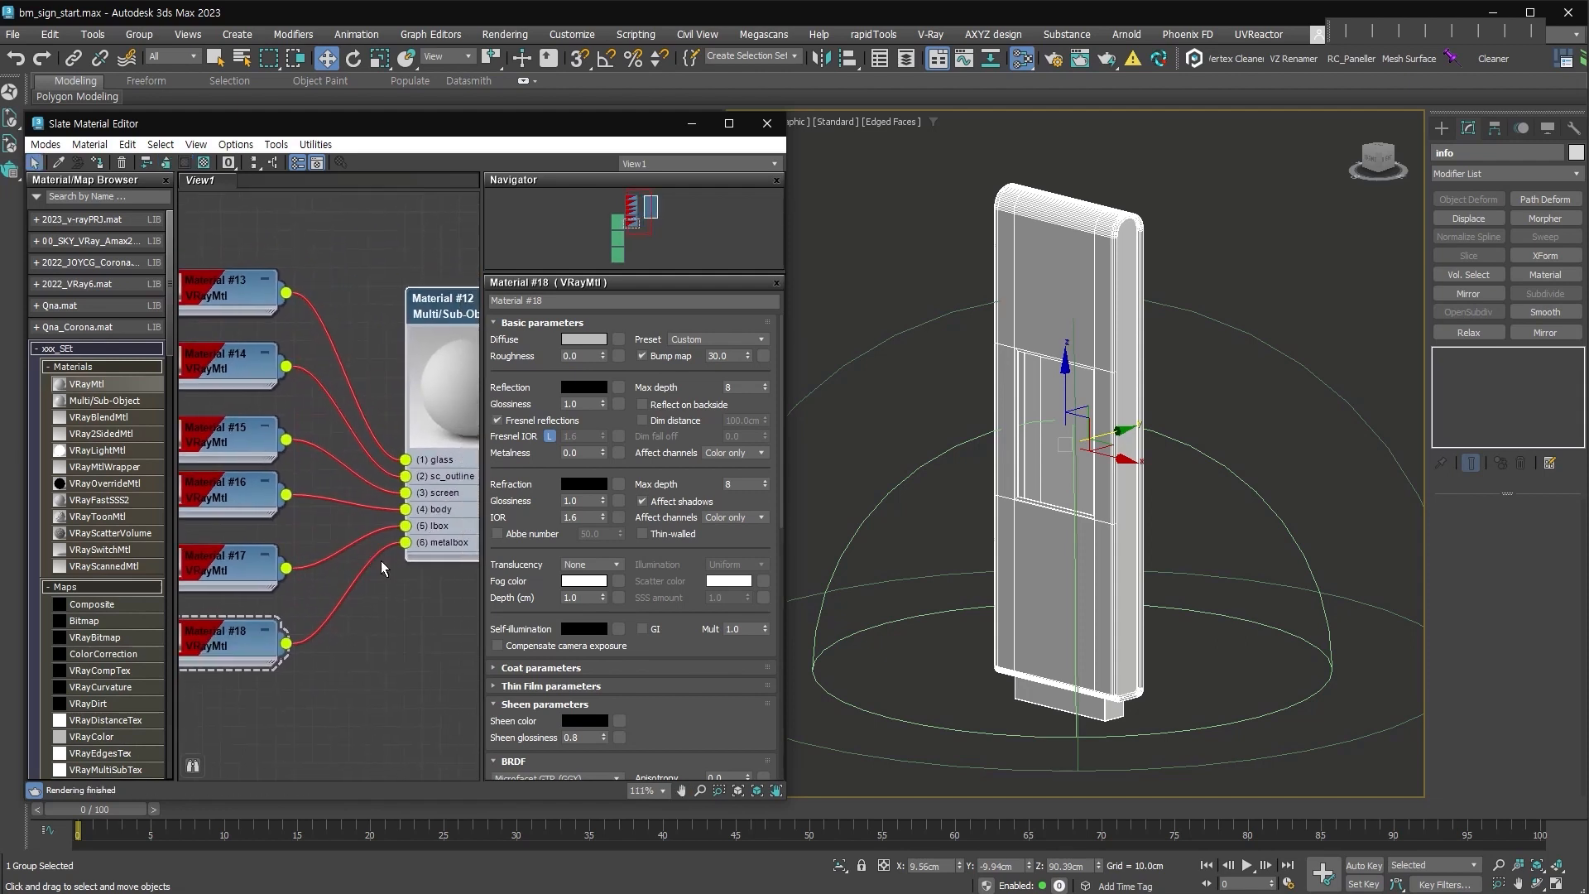
Insert a VRay2SidedMtl between the fifth VRayMtl, as front material, and the lbox slot, and rearrange the nodes around it.
scroll(438, 529, up, 2)
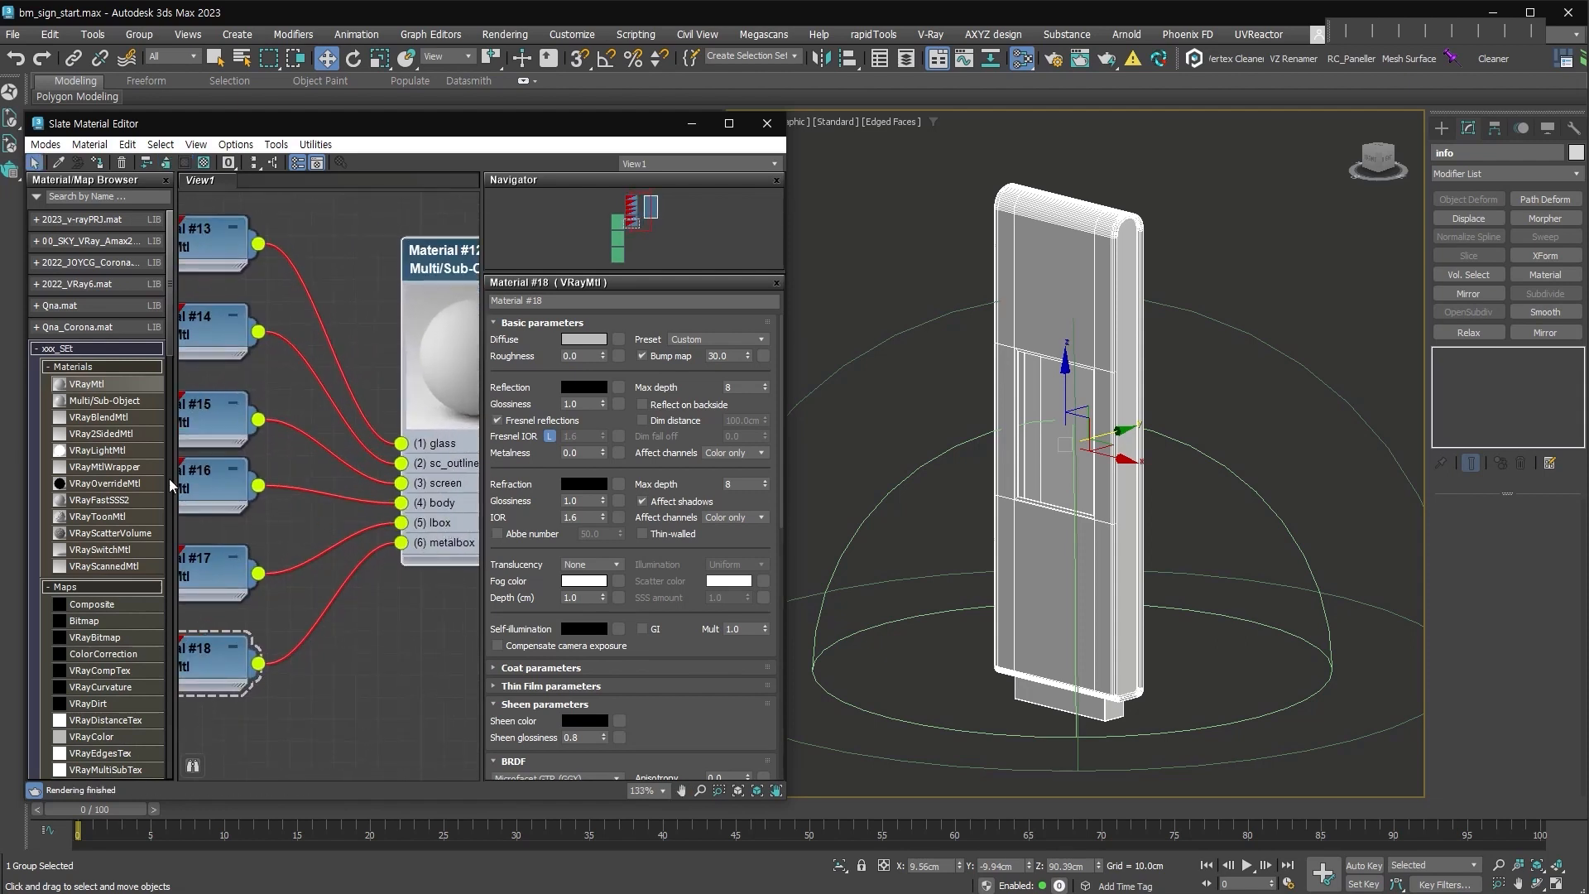
drag(108, 435, 300, 553)
click(379, 582)
drag(263, 303, 222, 581)
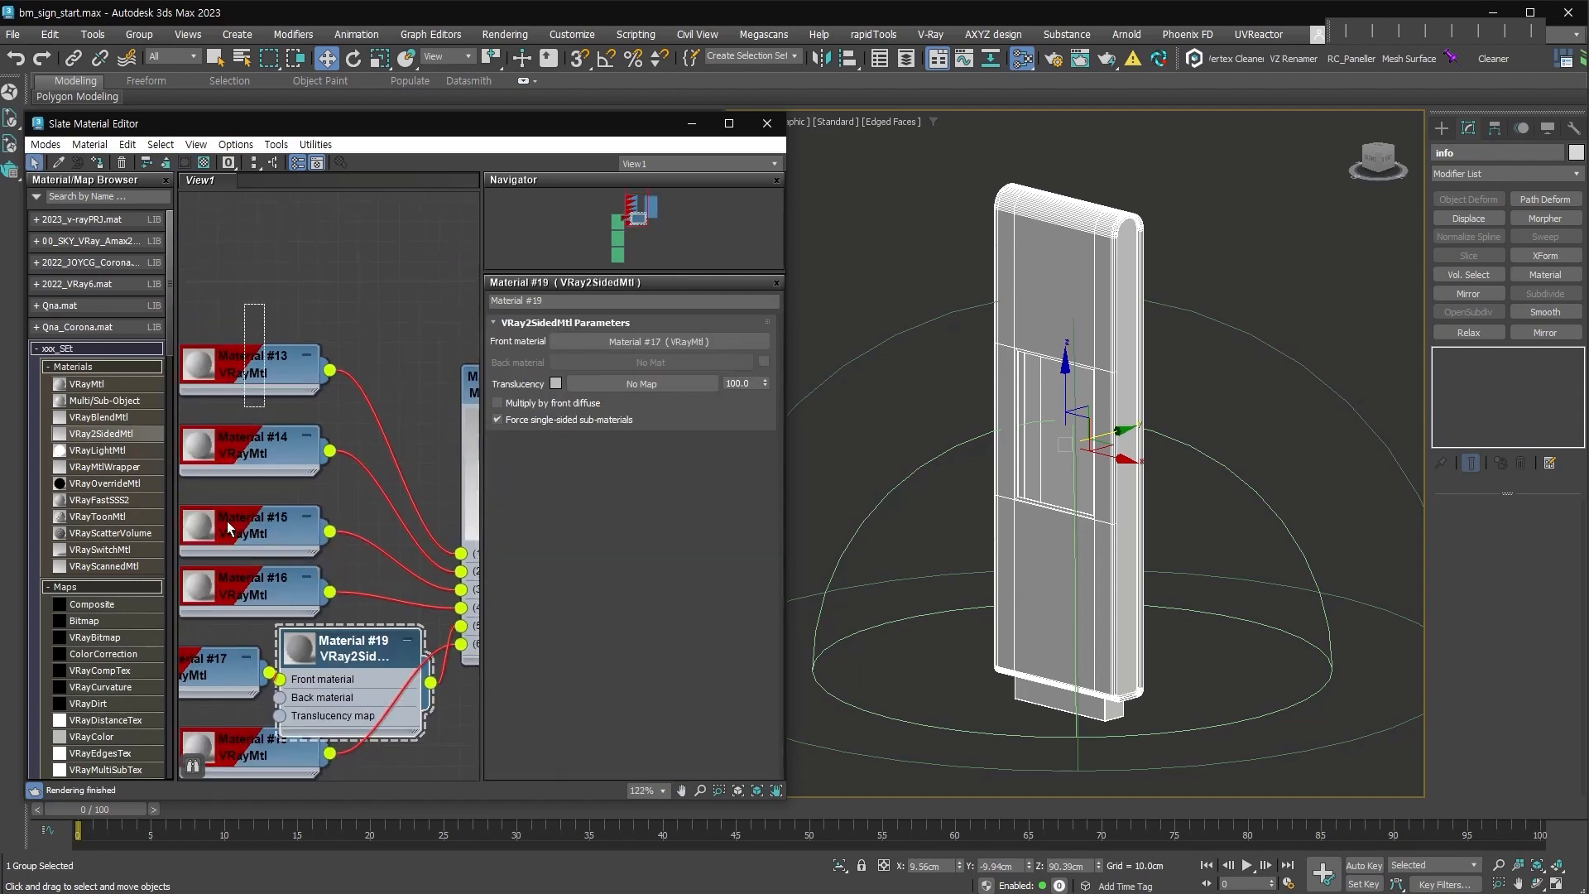
drag(222, 581, 222, 460)
drag(333, 647, 299, 563)
drag(281, 633, 243, 631)
middle_drag(278, 530, 218, 537)
Apply the Glass preset to the glass slot's VRayMtl, enlarge its preview and set the refraction IOR to 1.45.
double_click(224, 236)
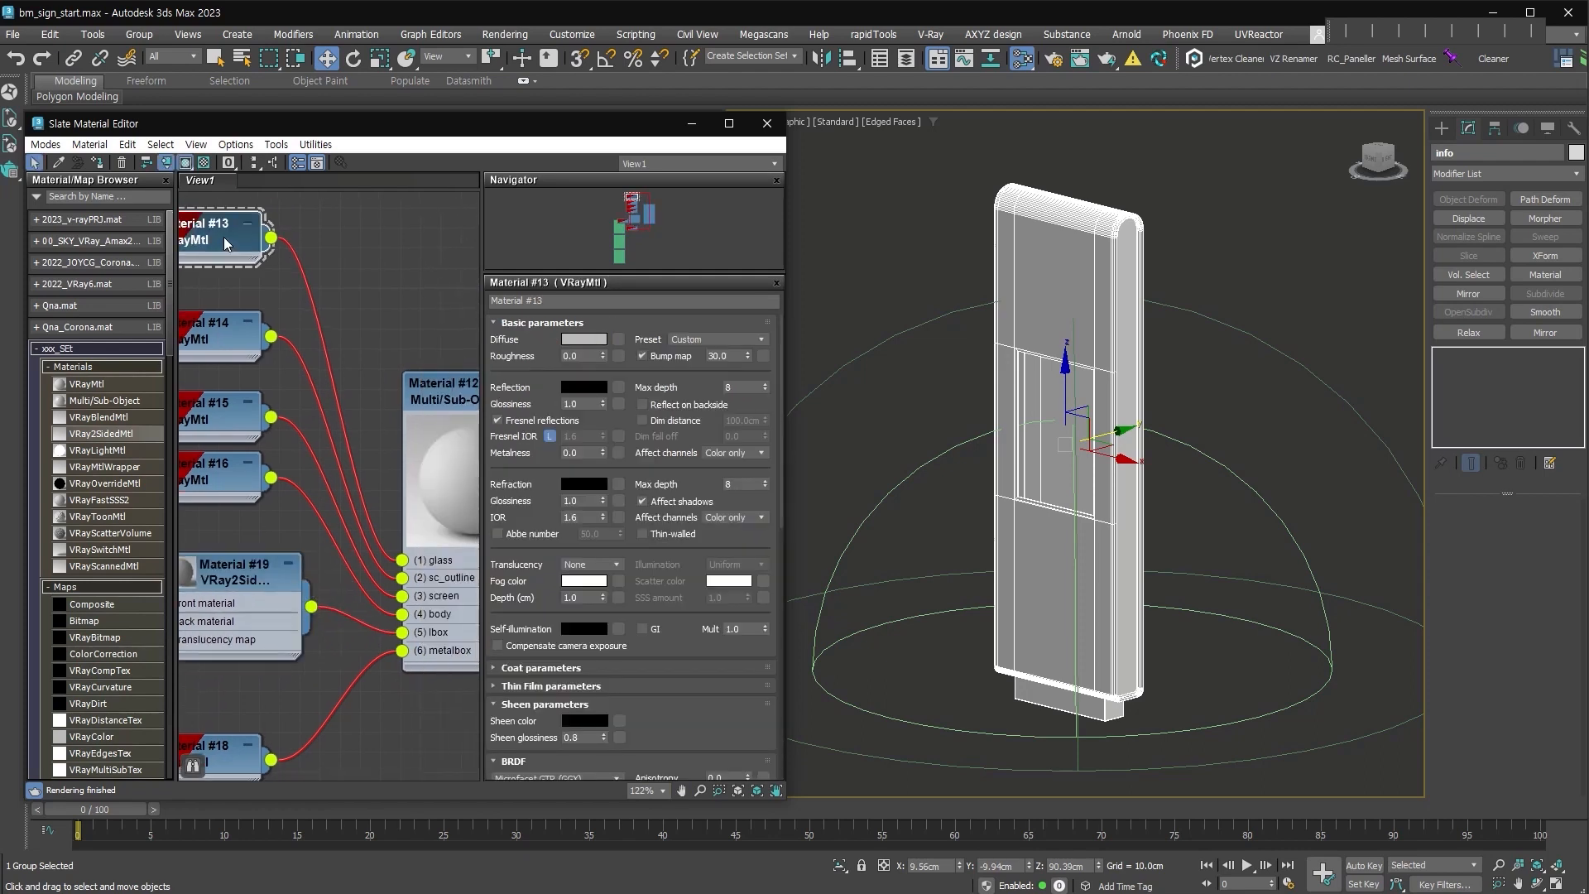
click(705, 338)
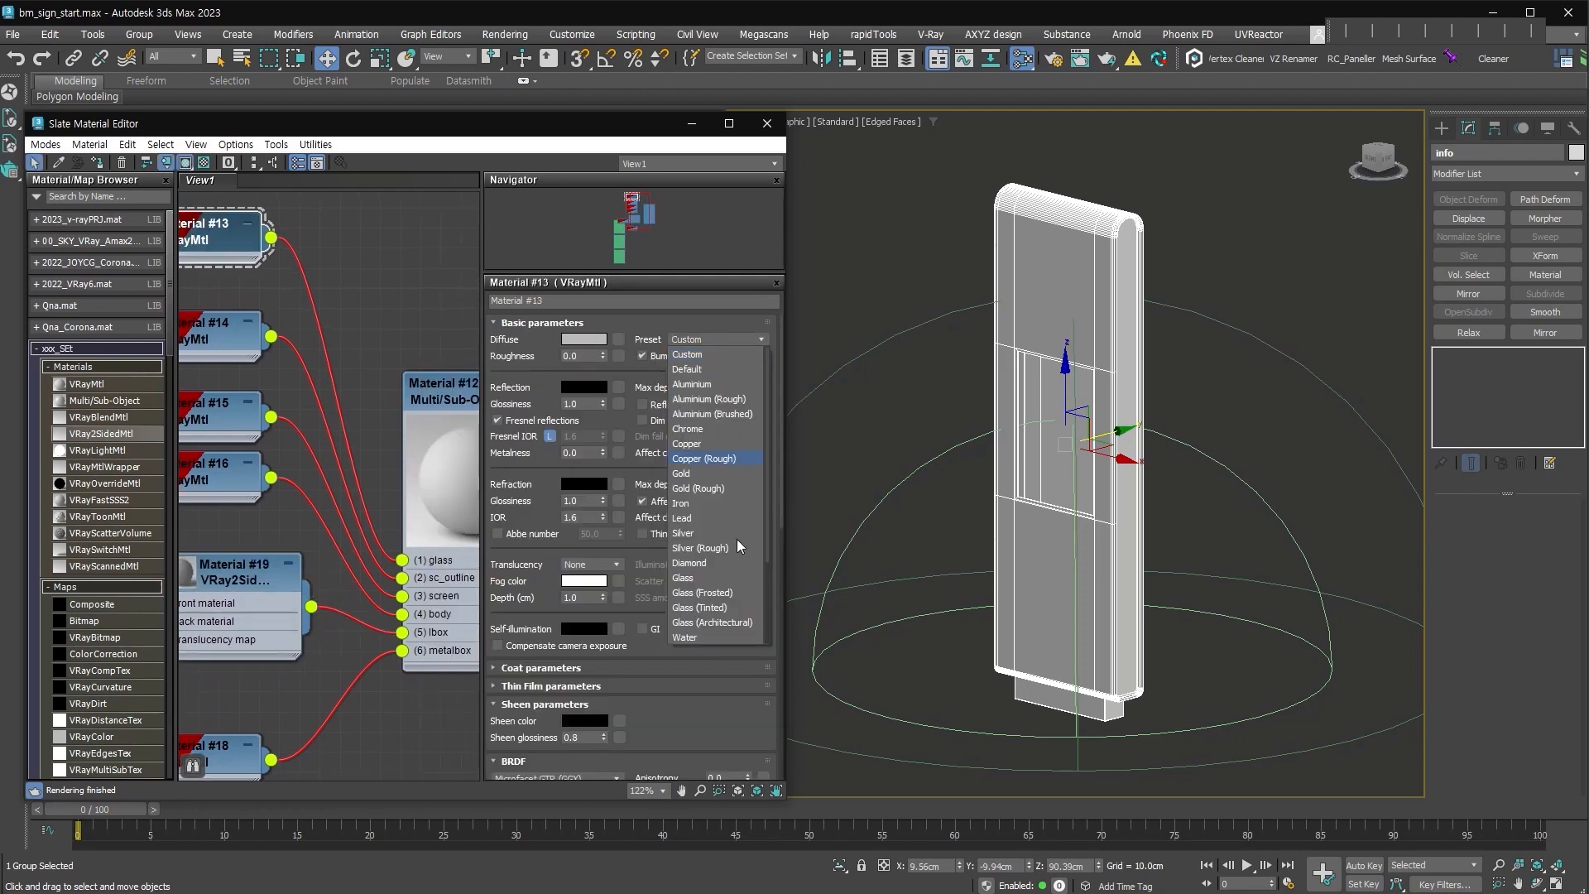
click(733, 576)
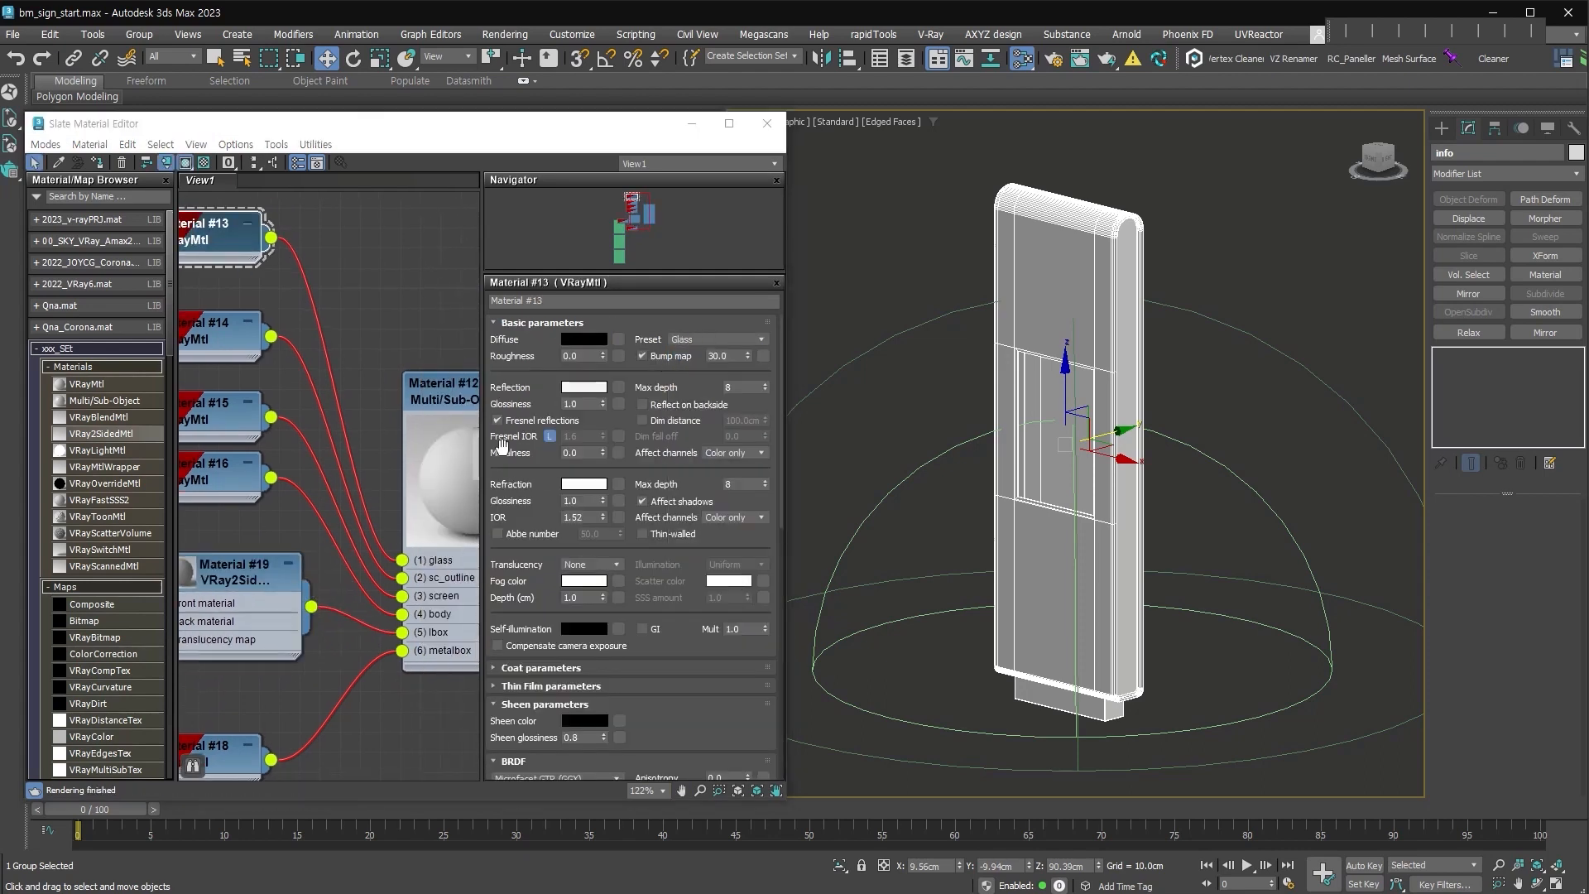
middle_drag(273, 274, 369, 285)
double_click(241, 244)
drag(306, 256, 311, 132)
middle_drag(457, 449, 409, 556)
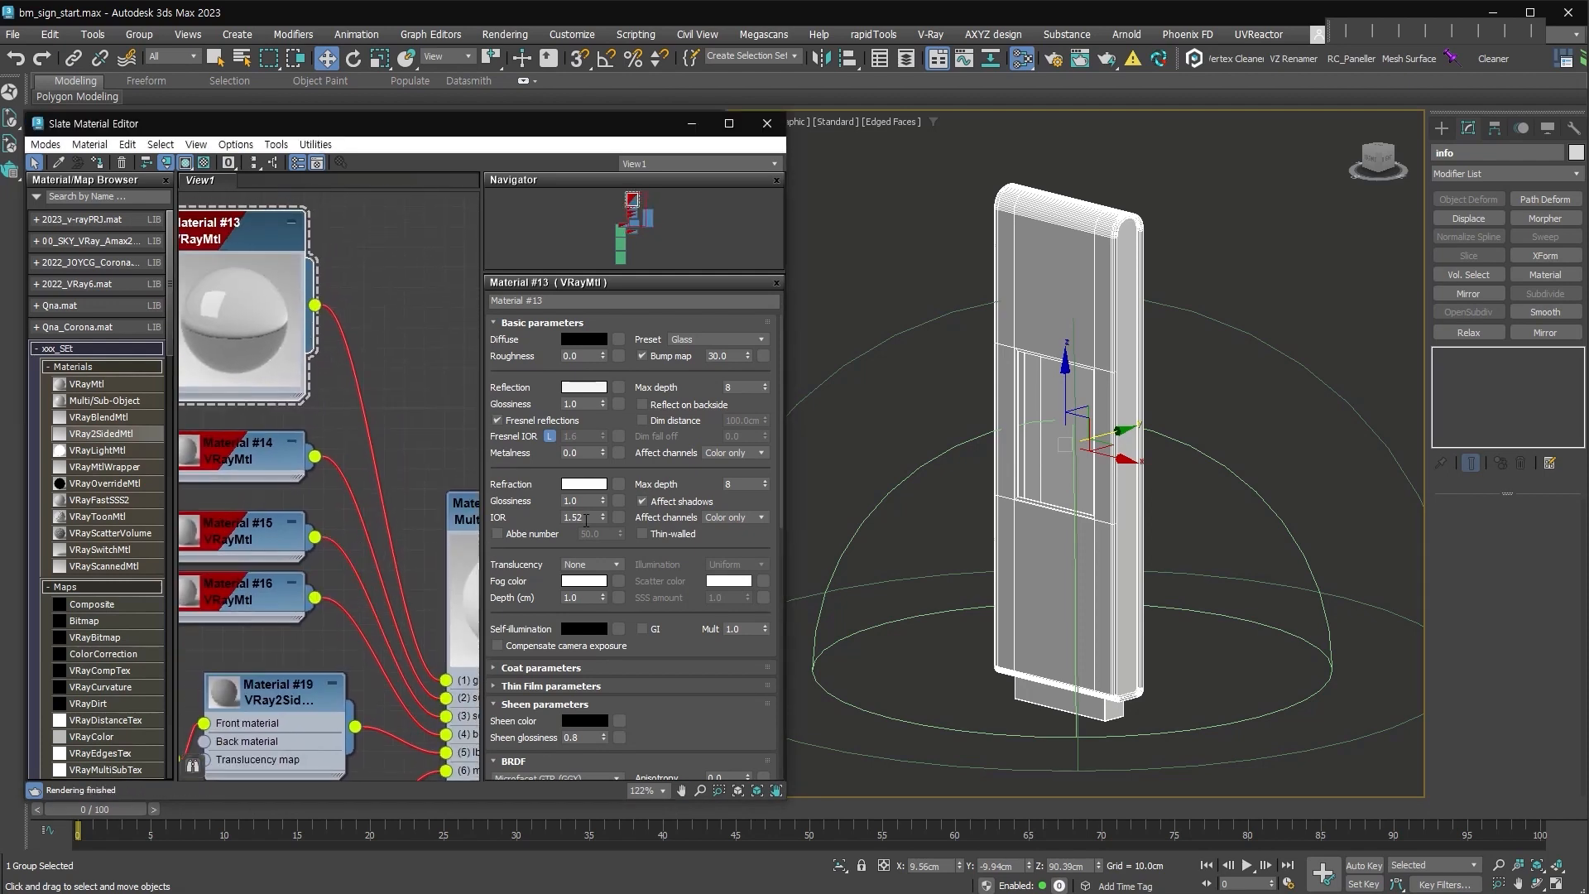
drag(593, 517, 538, 519)
text(1.45)
key(Return)
middle_drag(401, 381, 410, 378)
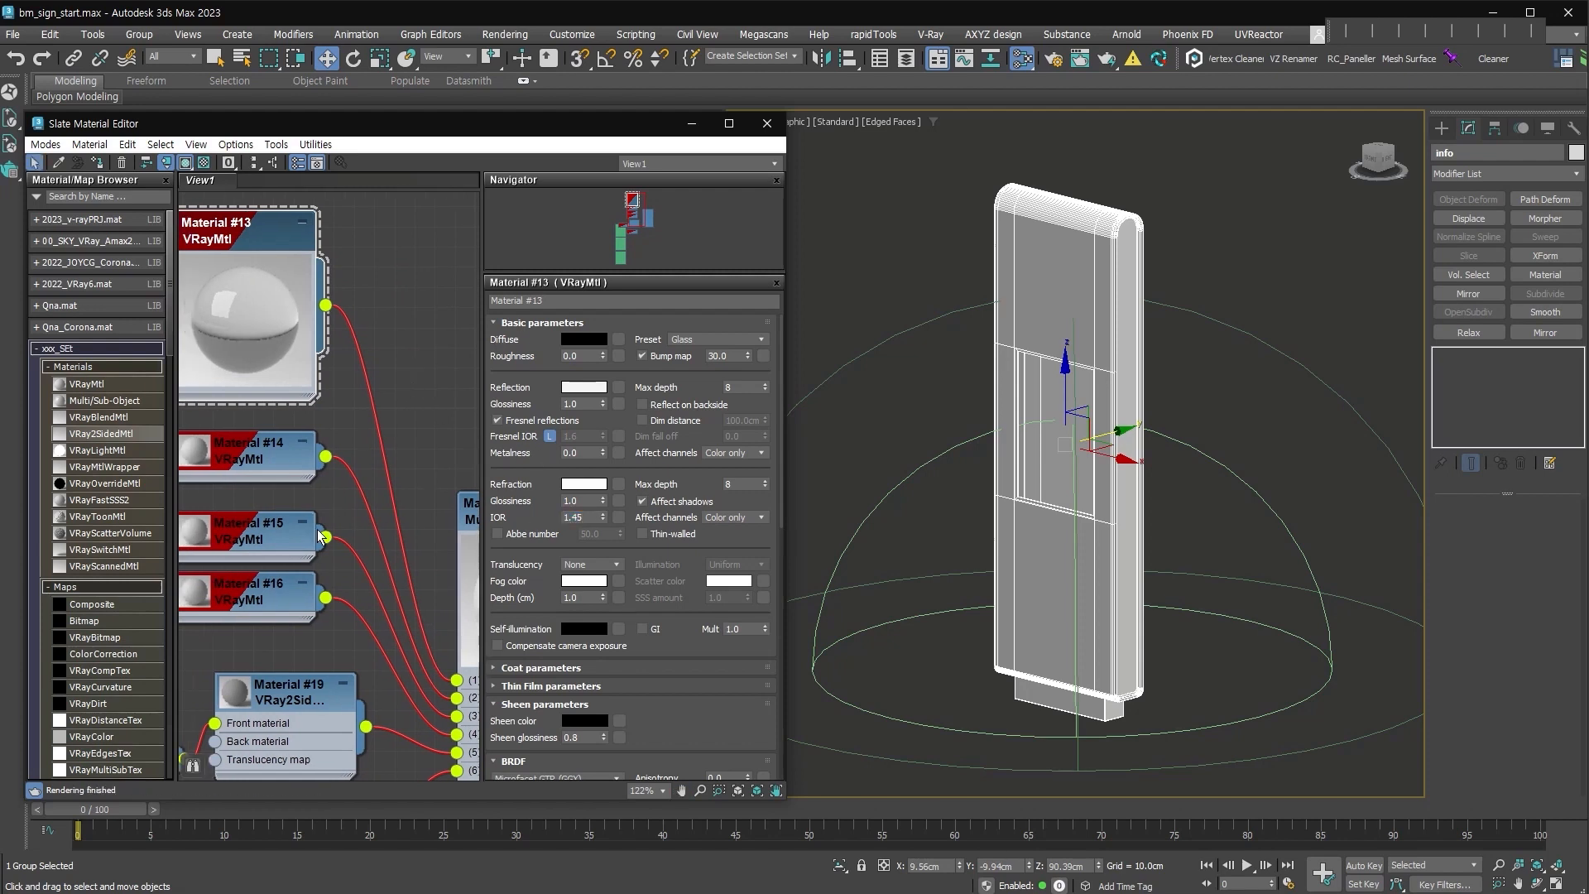
Apply the Rubber preset to the sc_outline material and darken its reflection color to light grey.
click(275, 460)
click(712, 339)
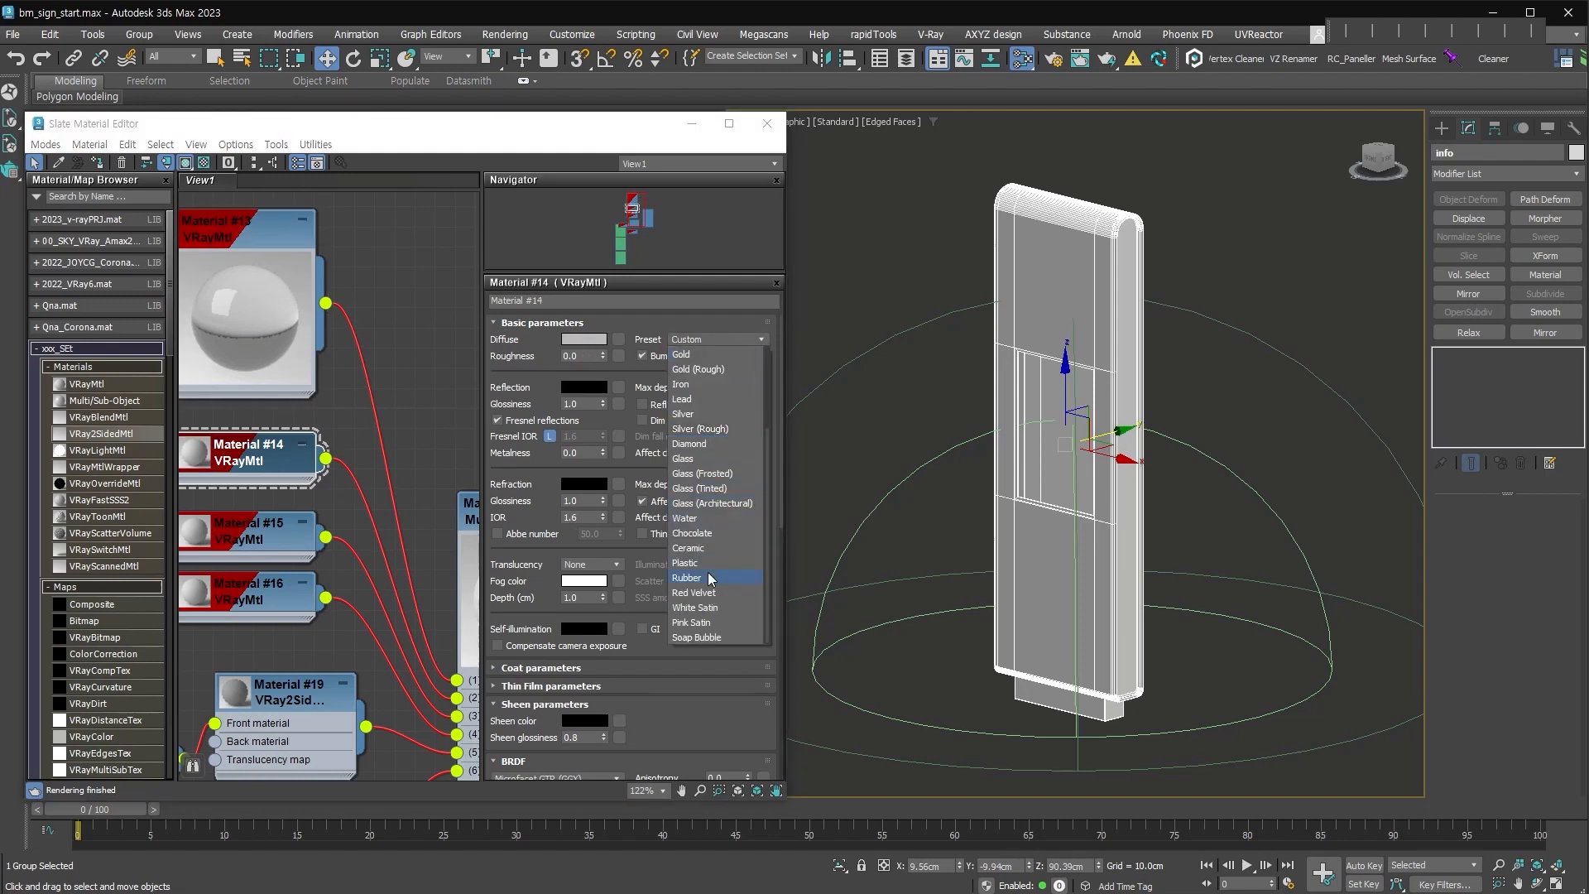
click(707, 577)
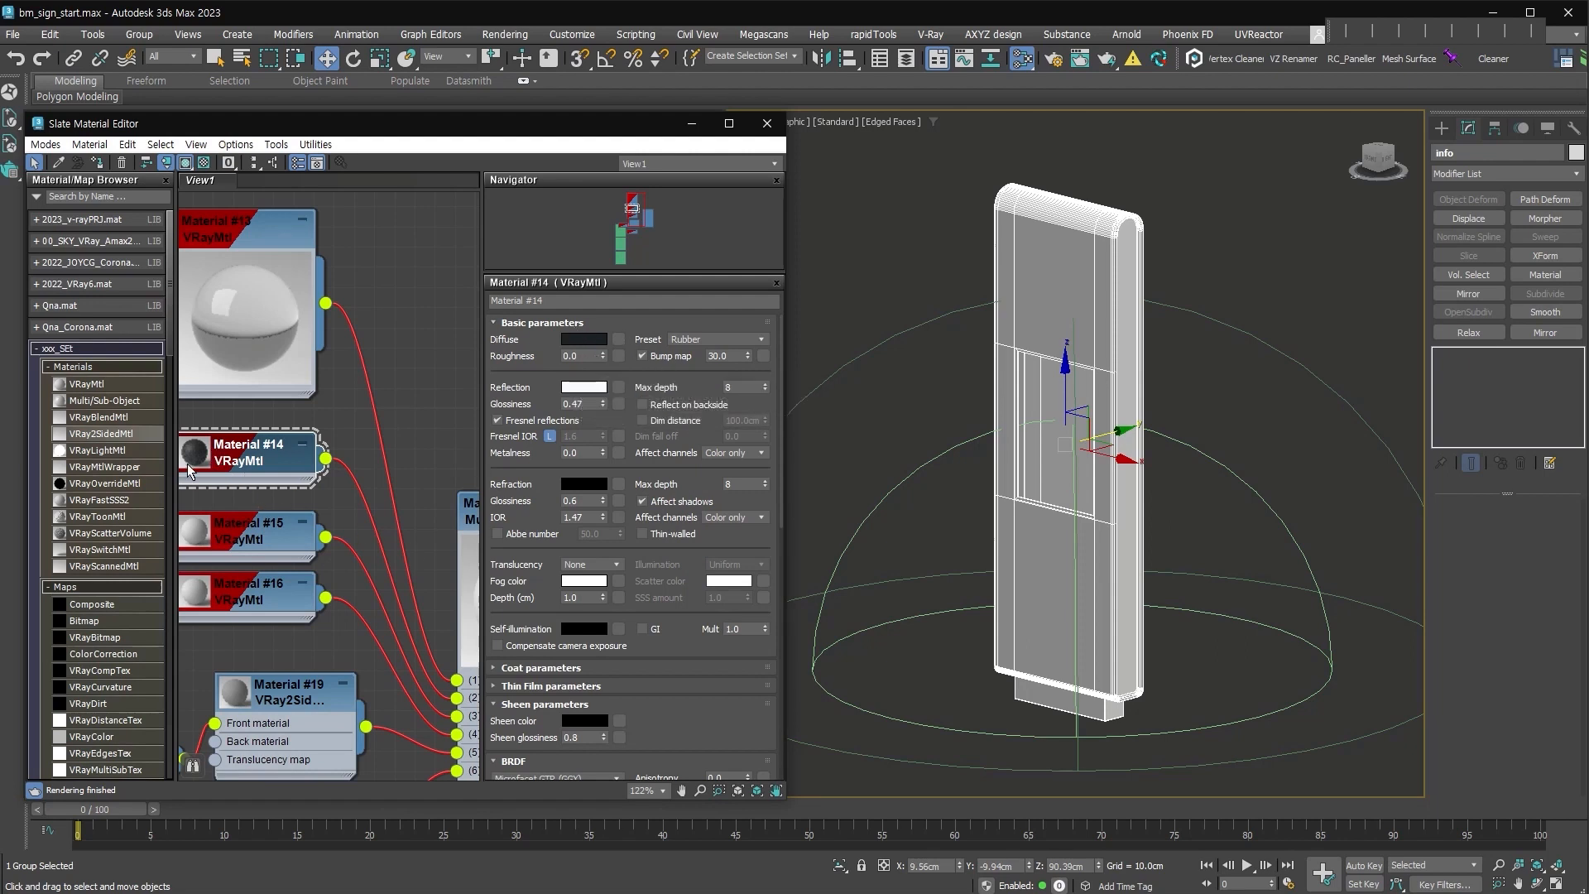
click(588, 387)
click(484, 295)
click(503, 357)
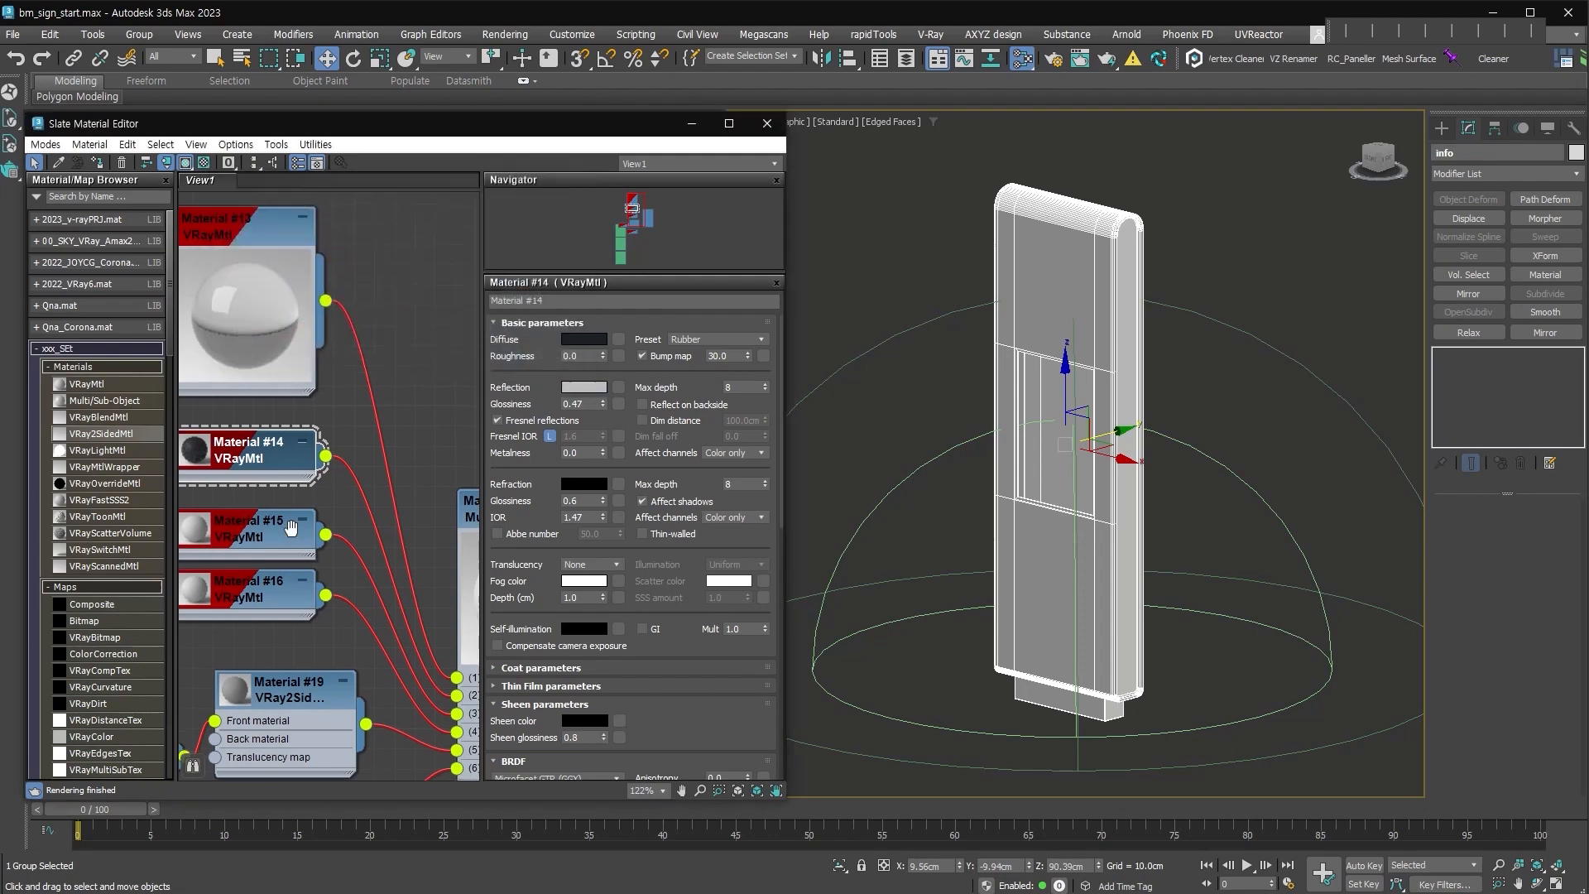
Connect the street photo VRayBitmap to the Diffuse input of the screen material and enlarge the material's preview.
middle_drag(287, 542, 226, 406)
click(225, 406)
middle_drag(243, 423, 468, 385)
drag(400, 423, 418, 464)
middle_drag(331, 712, 439, 430)
drag(338, 572, 337, 167)
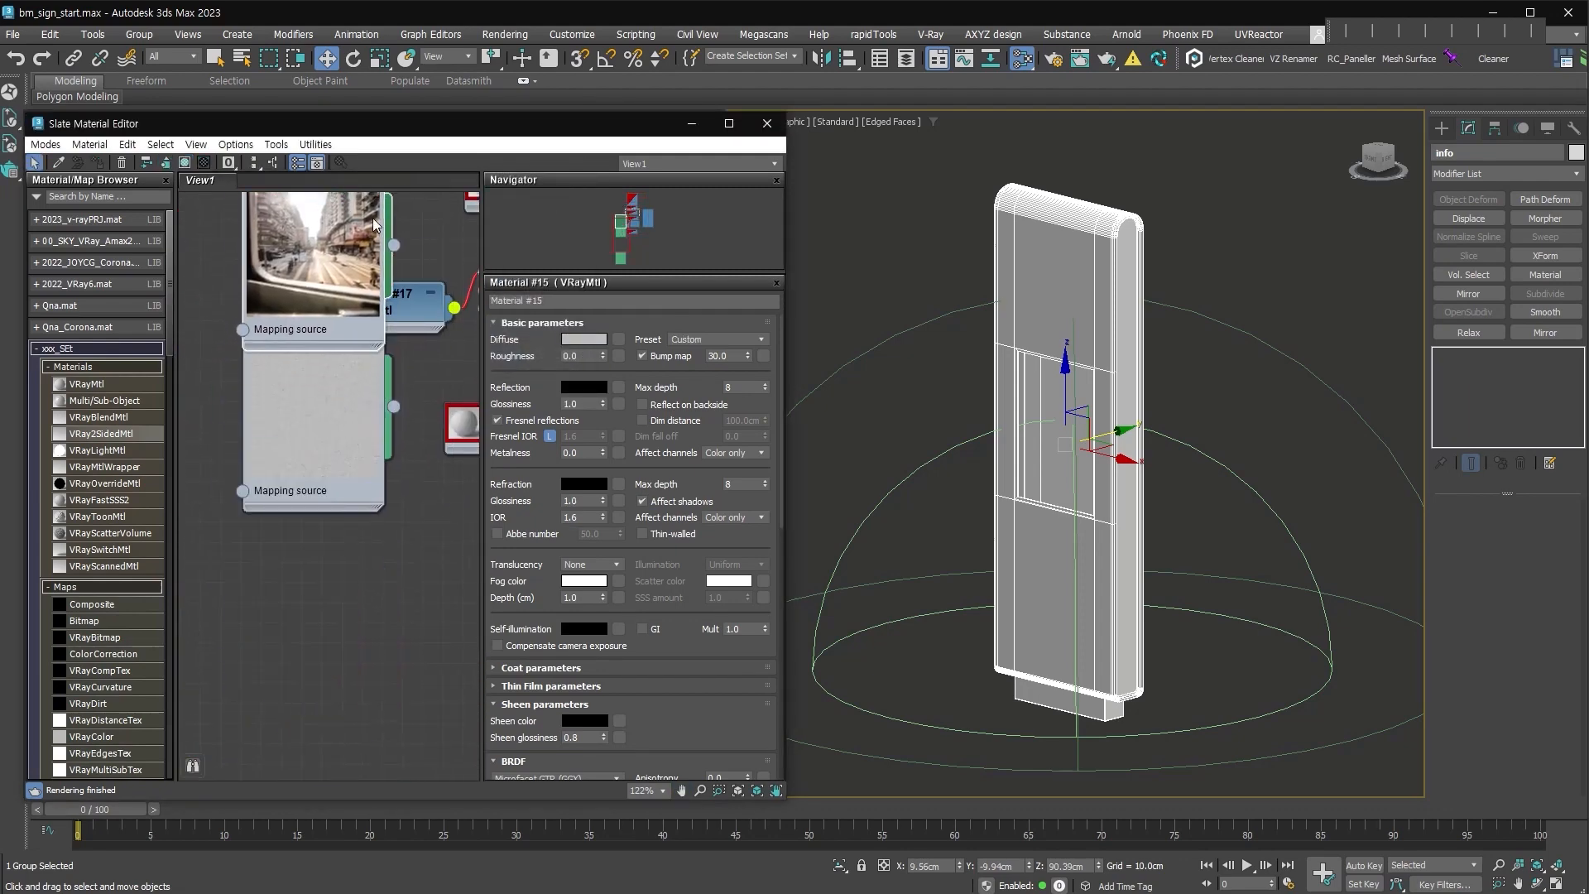
middle_drag(307, 255, 227, 571)
drag(278, 470, 278, 267)
drag(314, 361, 423, 405)
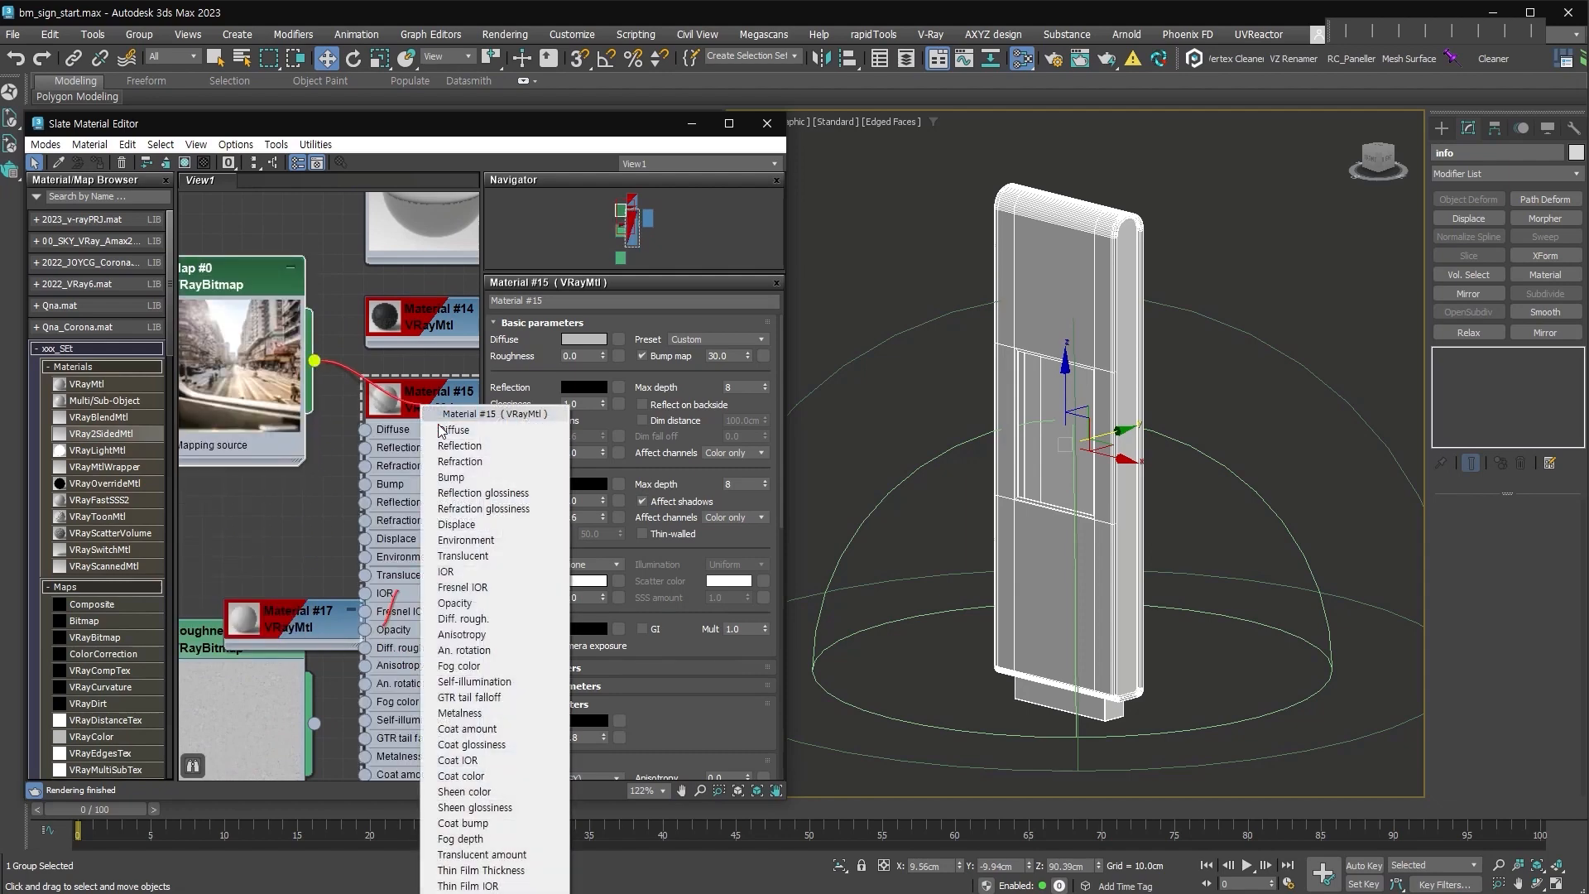
click(447, 424)
double_click(384, 403)
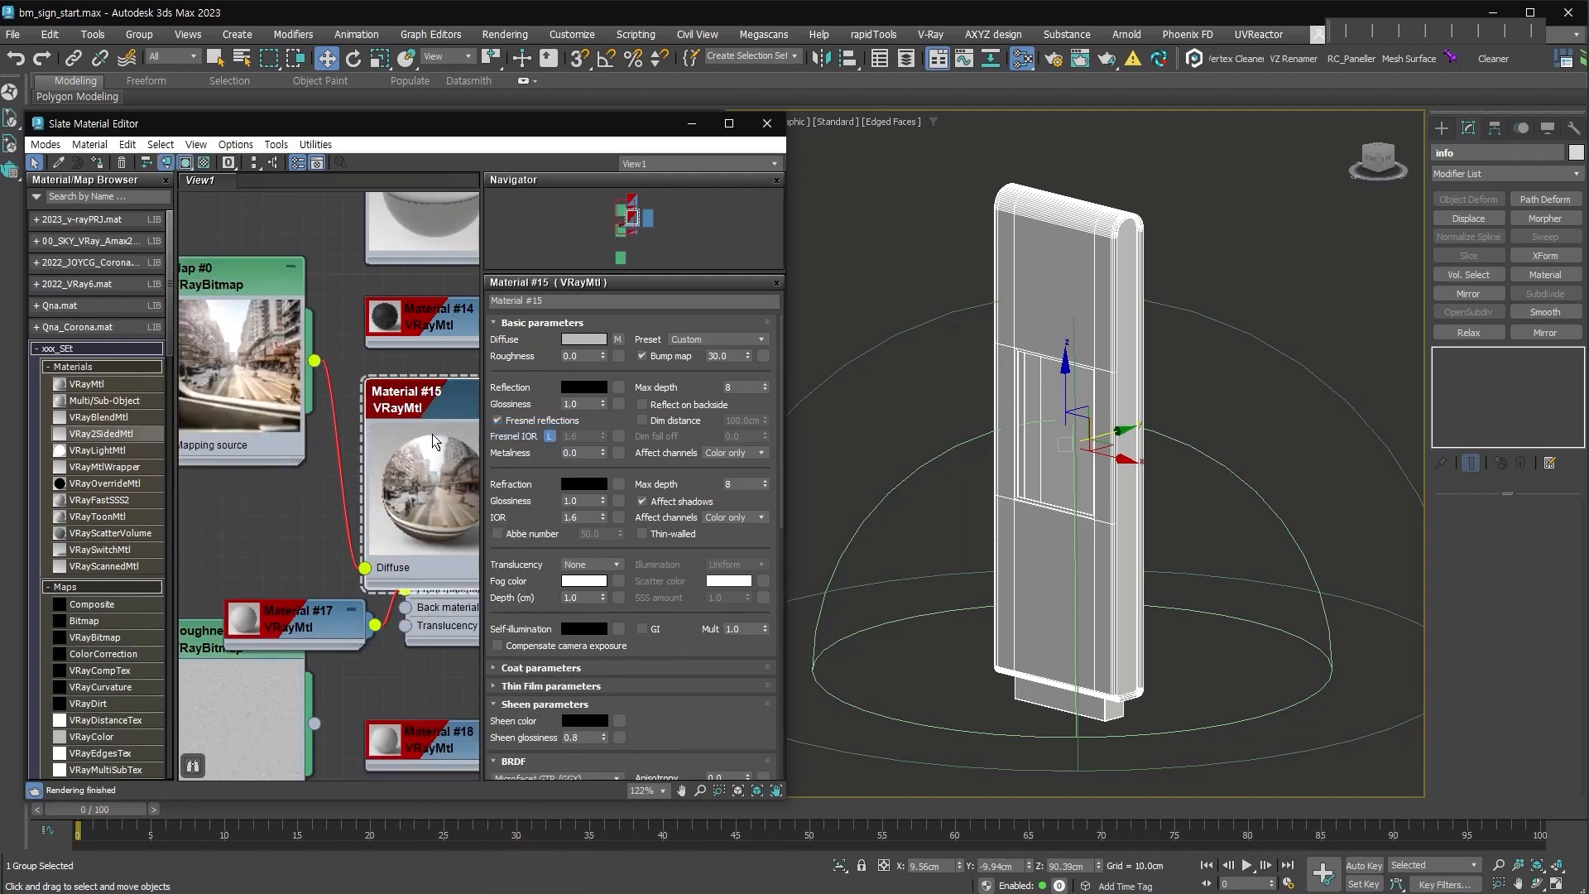
Set the screen material's self-illumination to a dark grey of value 22, inspect its preview, then collapse it and reposition the node.
drag(424, 400, 379, 333)
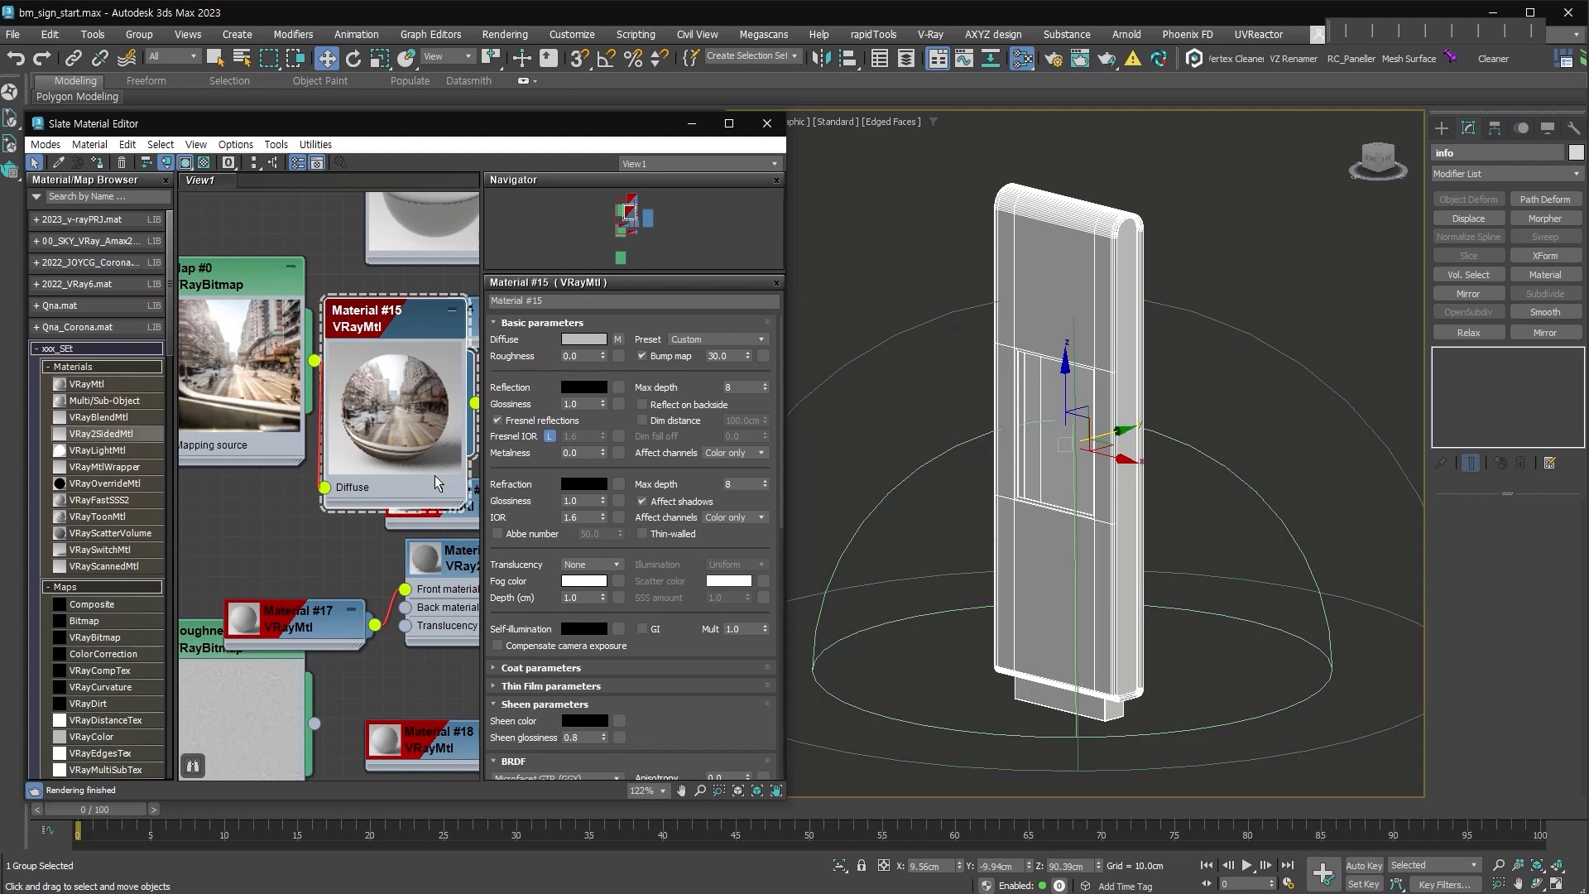
click(587, 633)
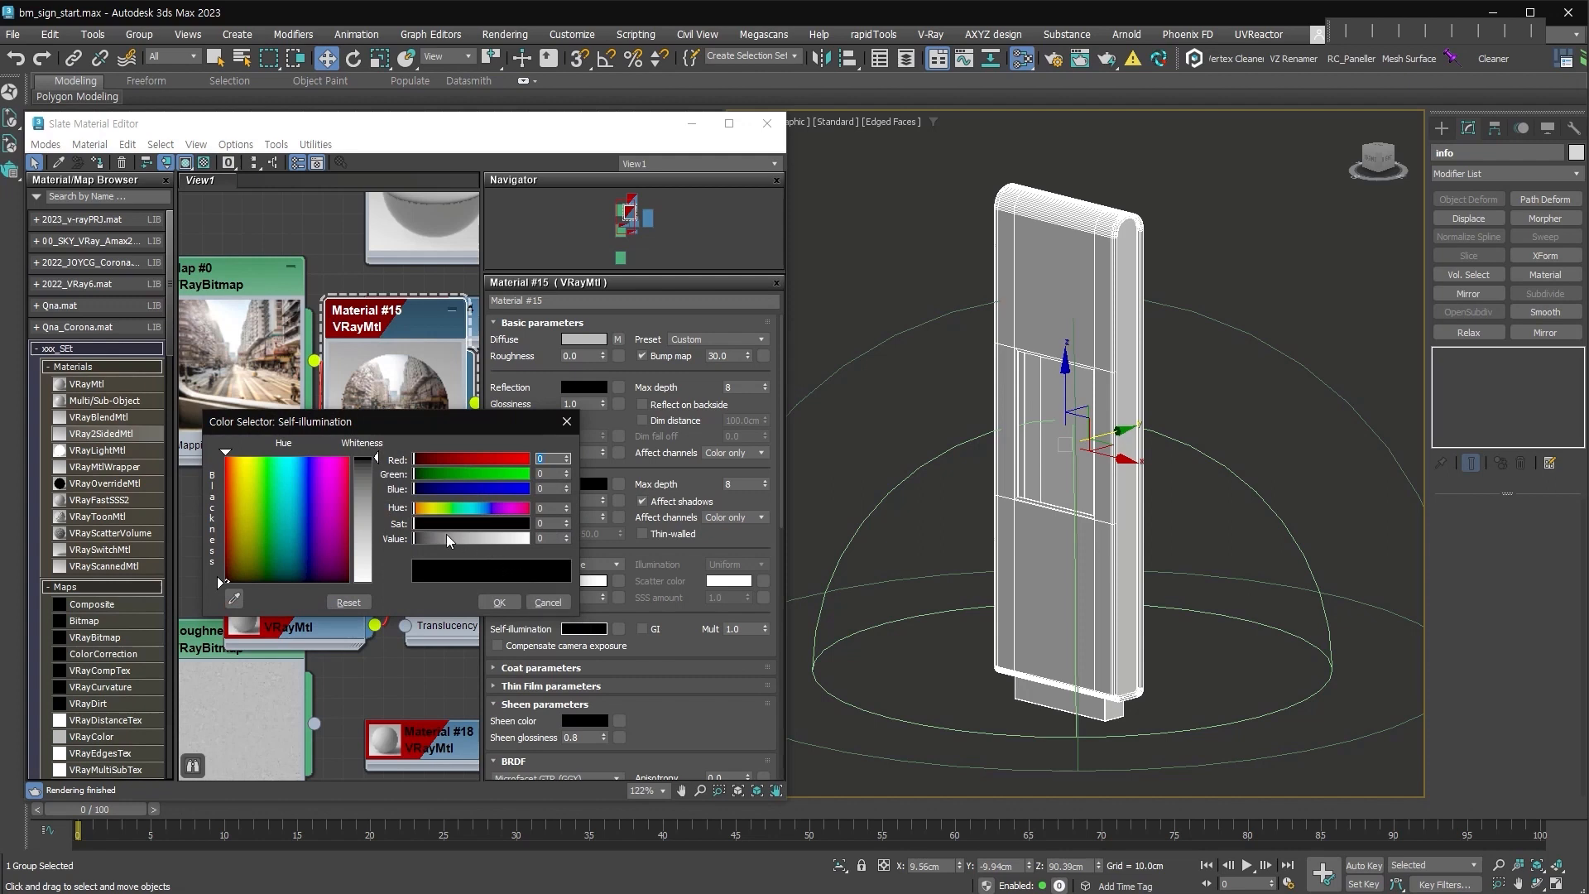
drag(424, 538, 423, 537)
drag(429, 422, 414, 485)
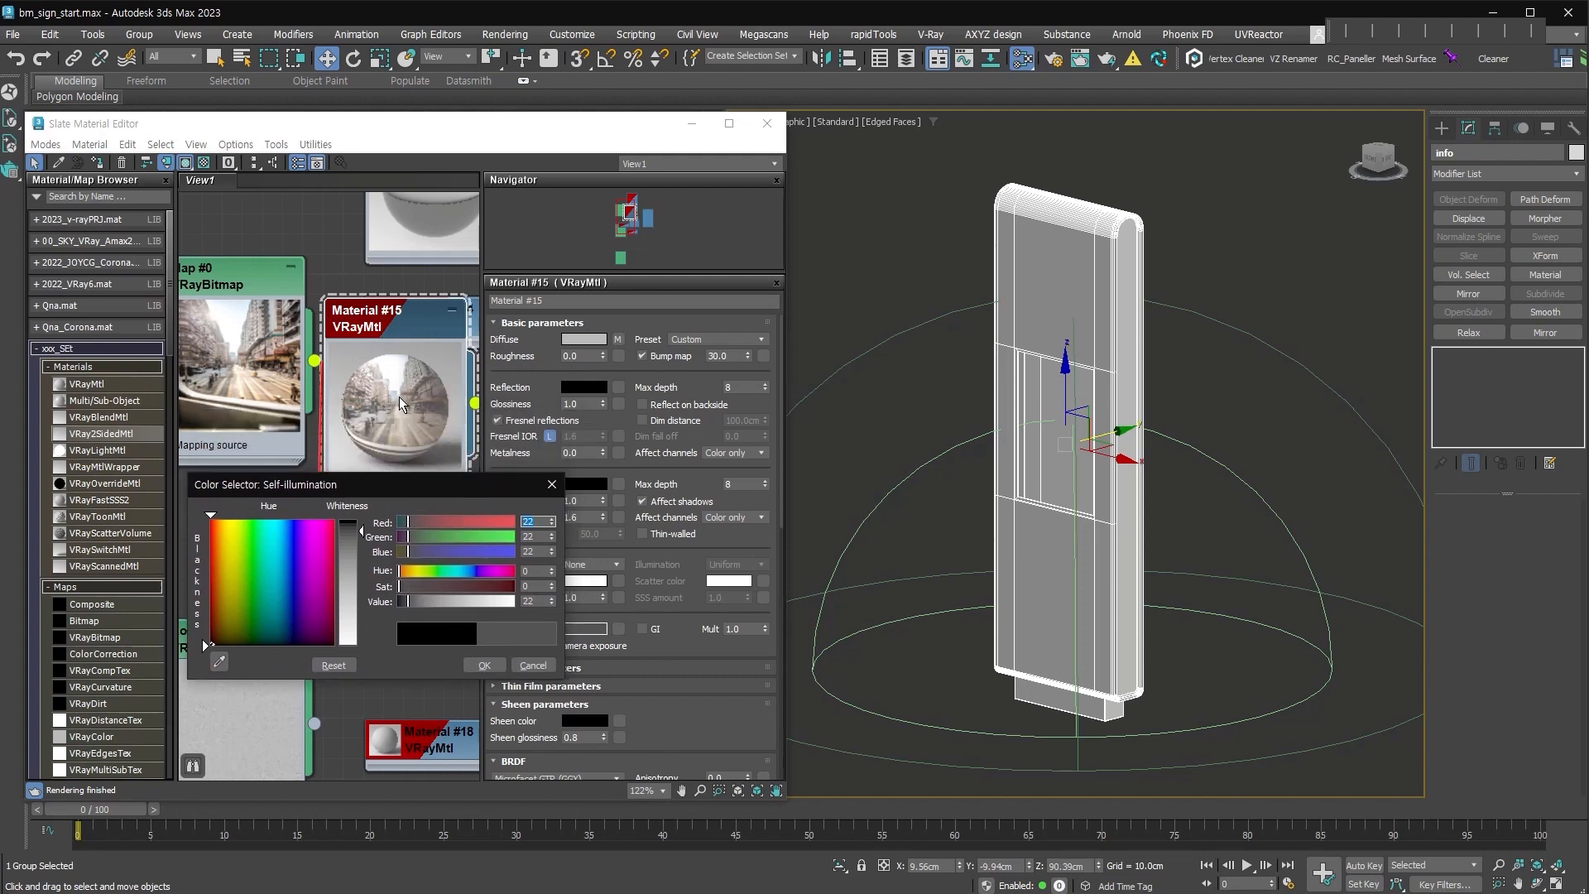
click(484, 665)
drag(402, 411, 339, 372)
double_click(339, 372)
drag(330, 280, 431, 401)
middle_drag(431, 401, 183, 326)
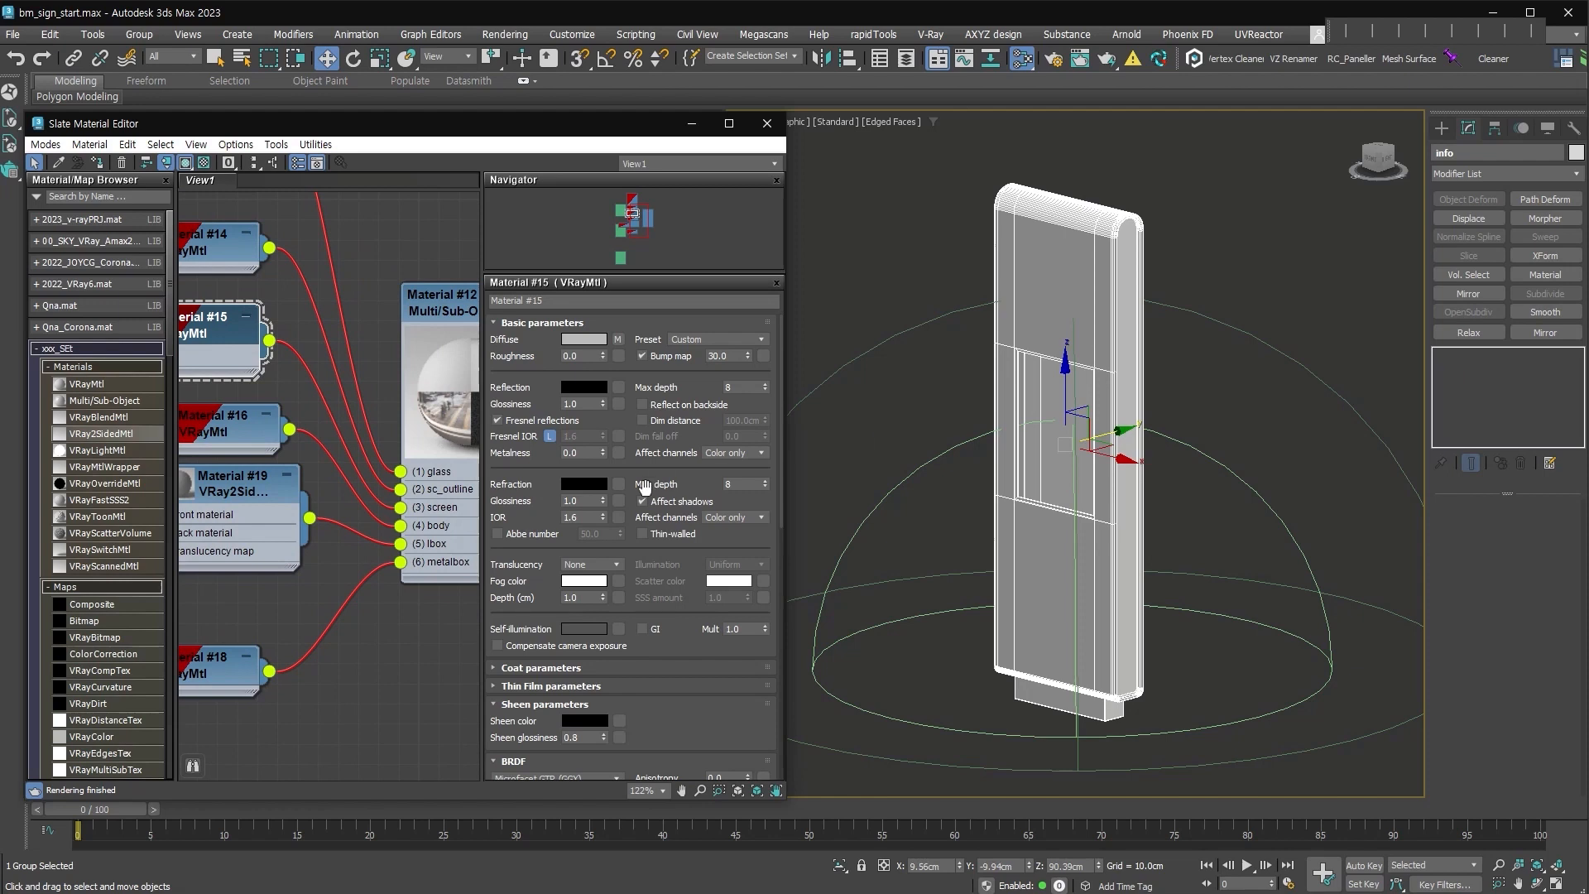
Set the body material's diffuse to a nearly black warm brown with value 5.
middle_drag(354, 581, 416, 581)
click(283, 421)
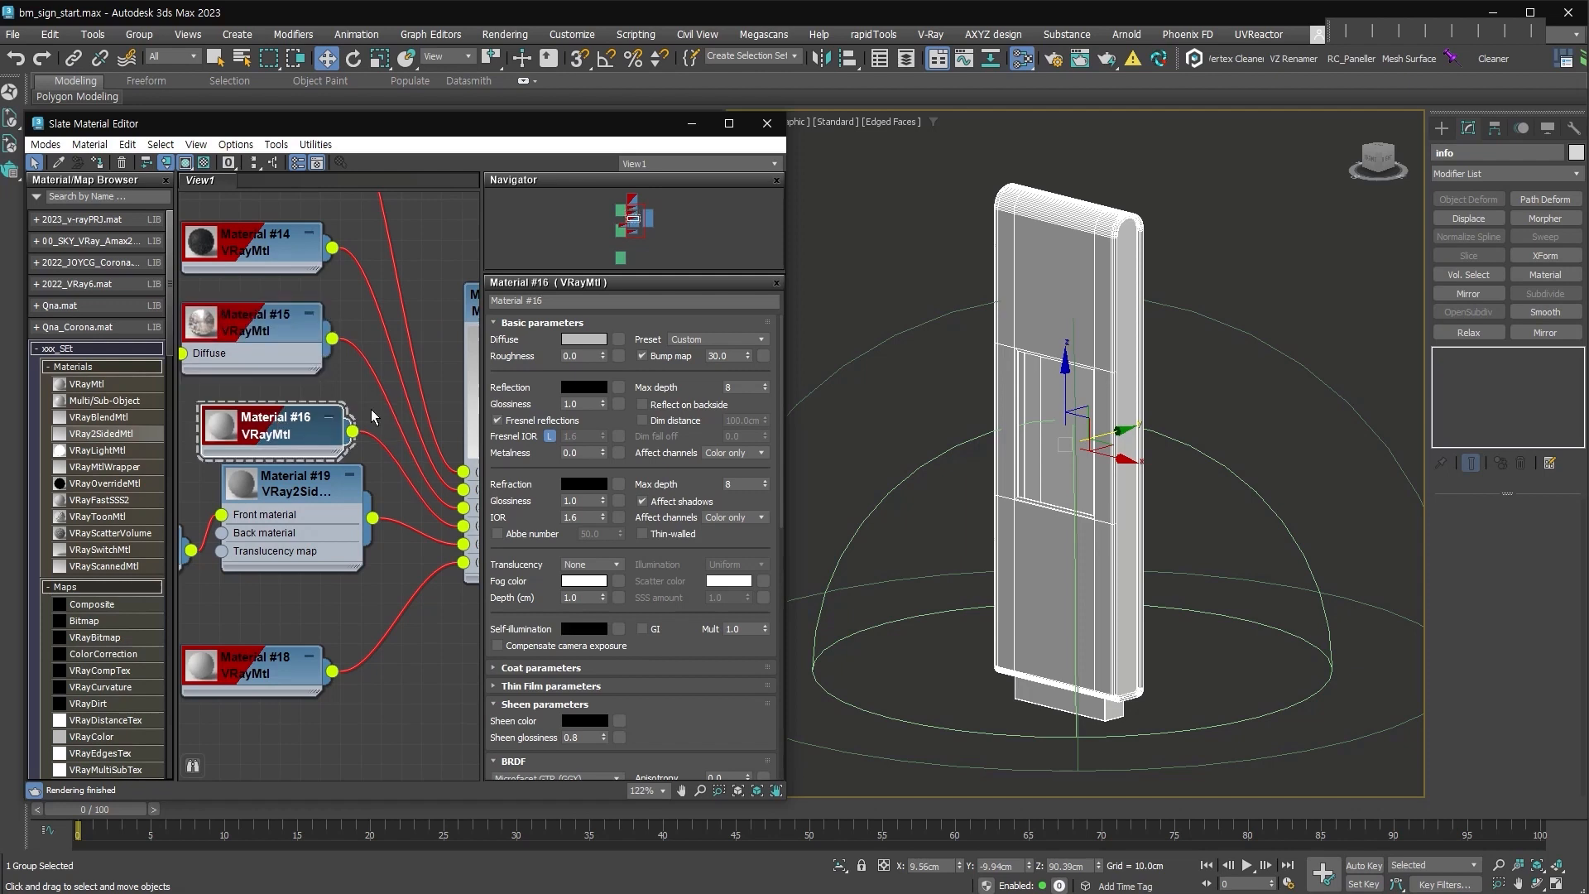
click(588, 341)
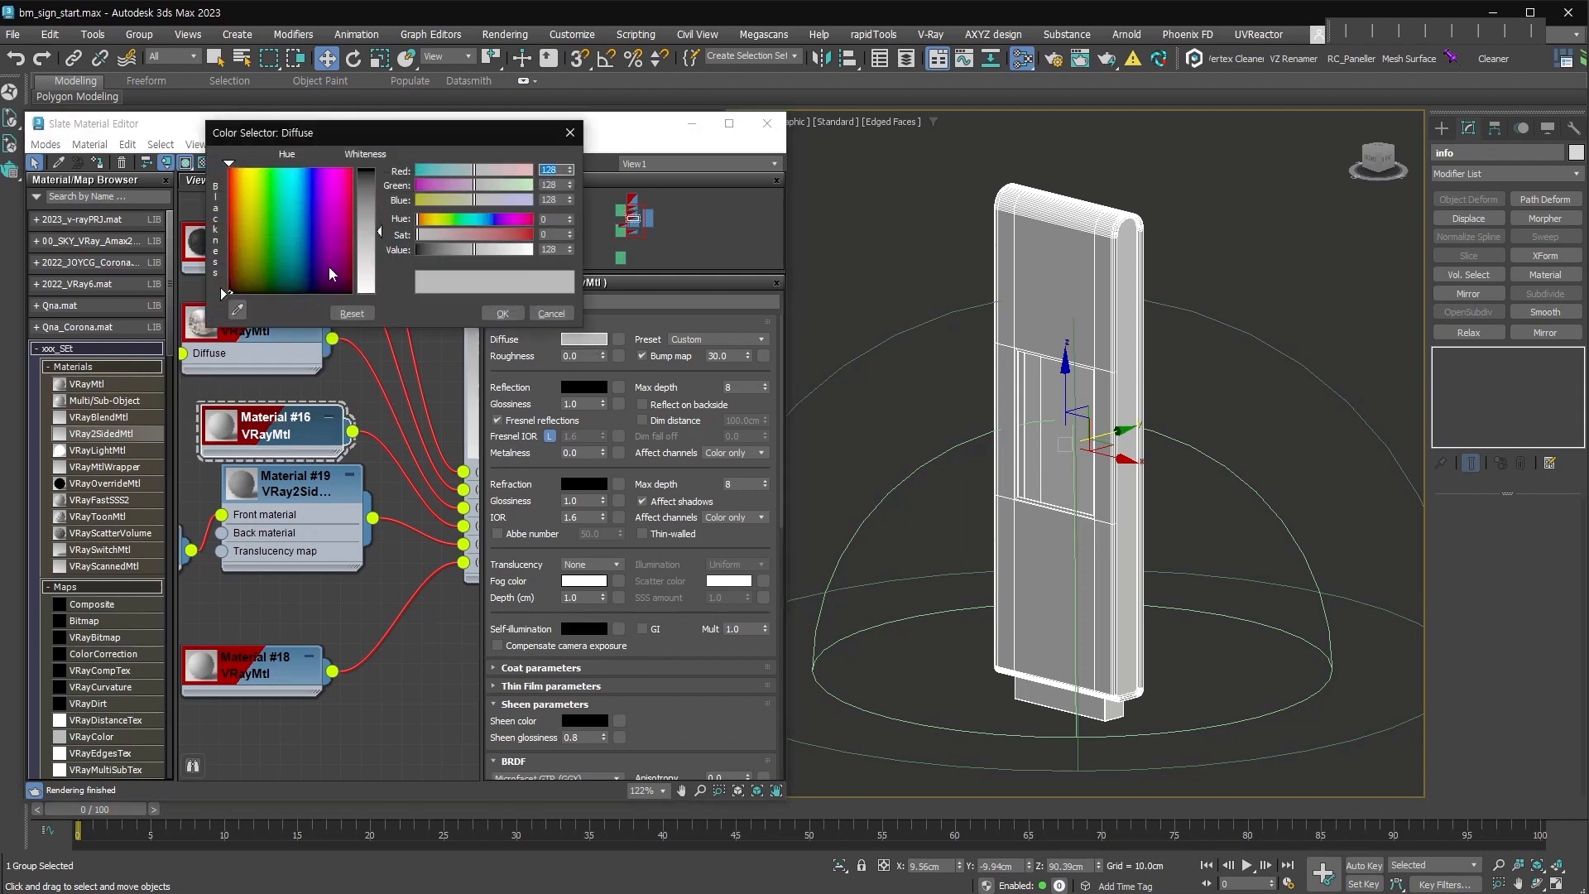
click(236, 287)
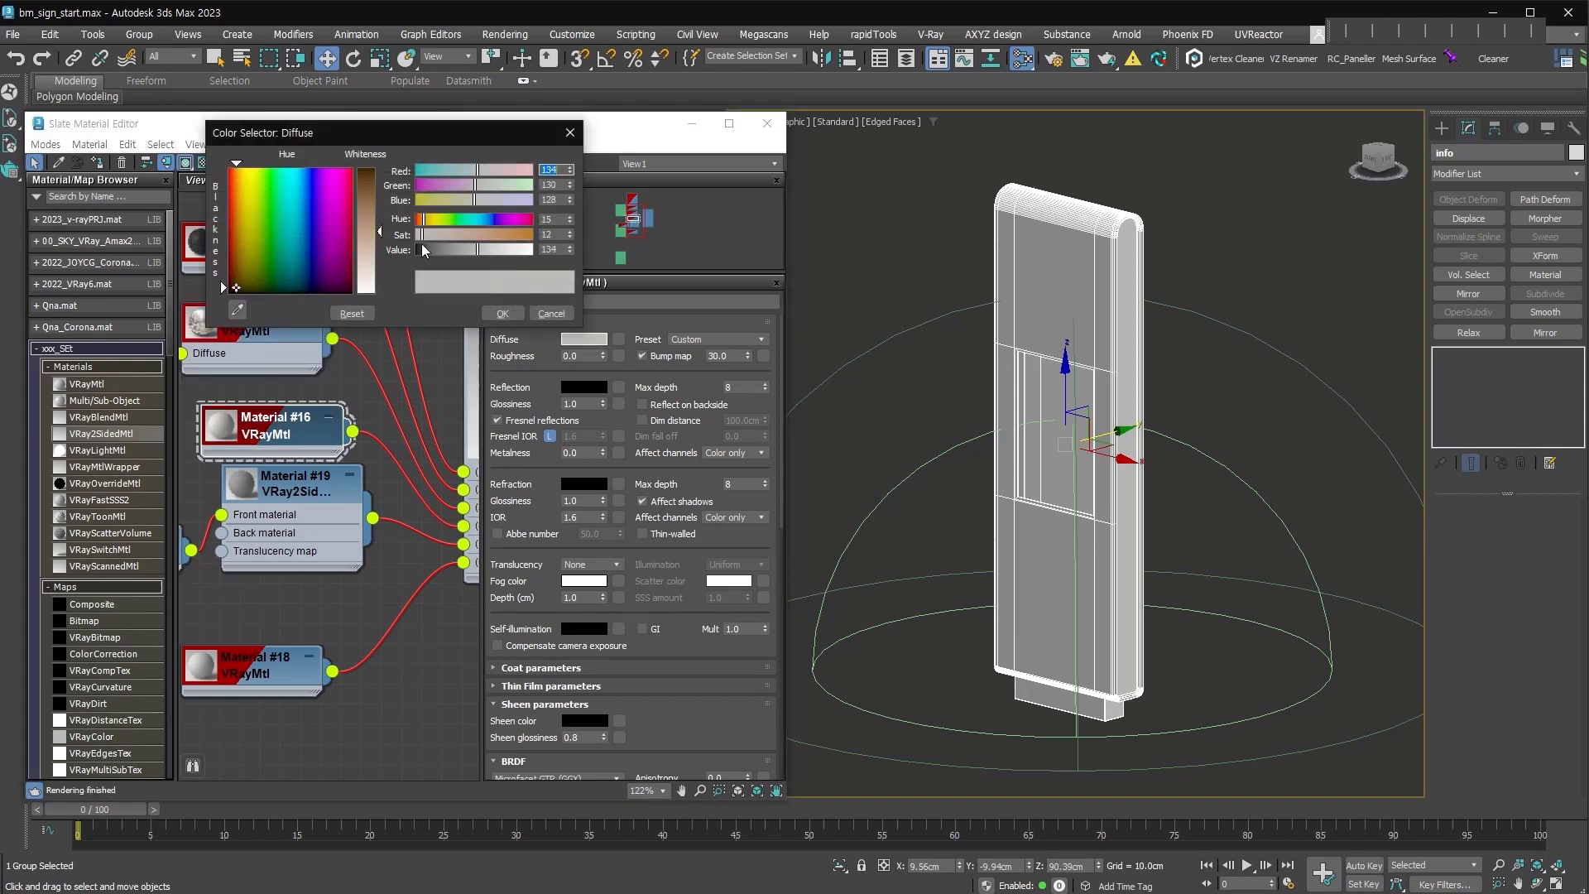
drag(451, 248, 425, 248)
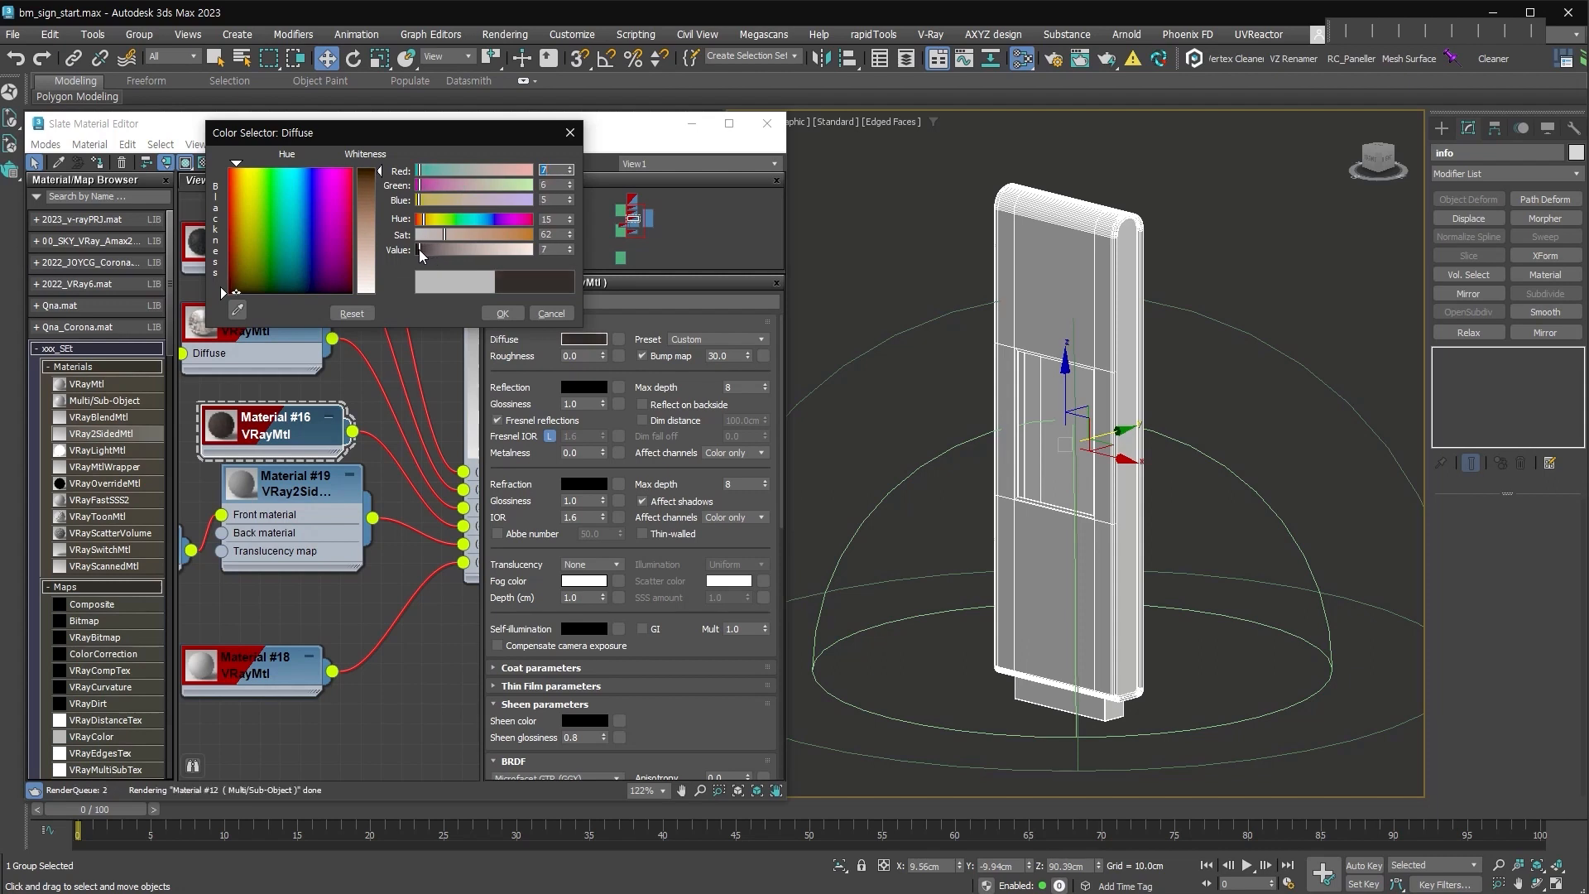
click(570, 252)
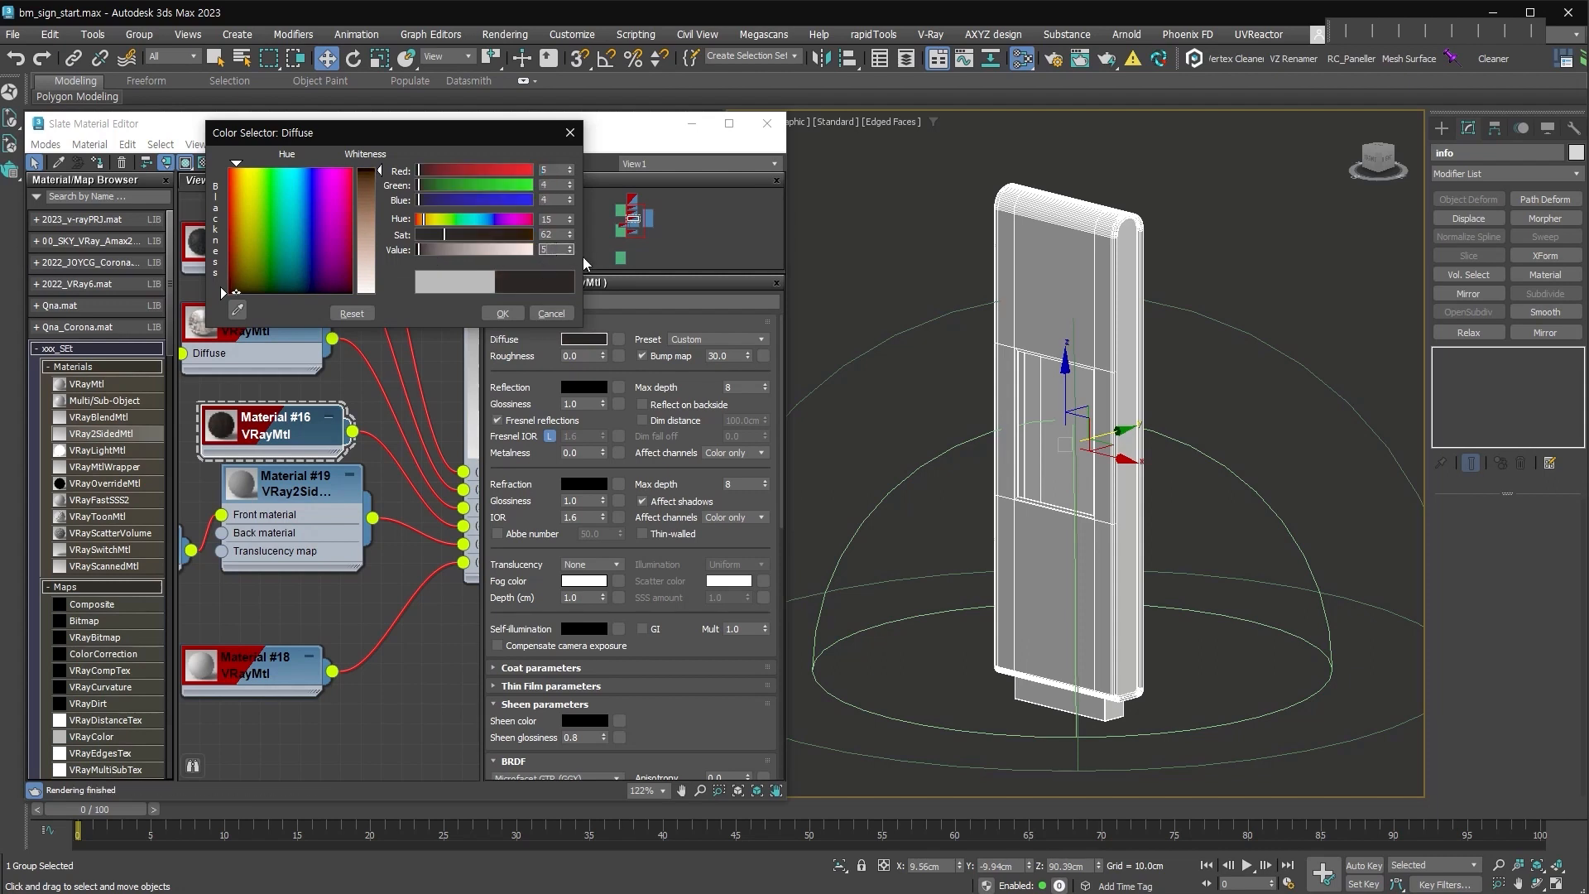
drag(441, 236, 437, 236)
click(516, 312)
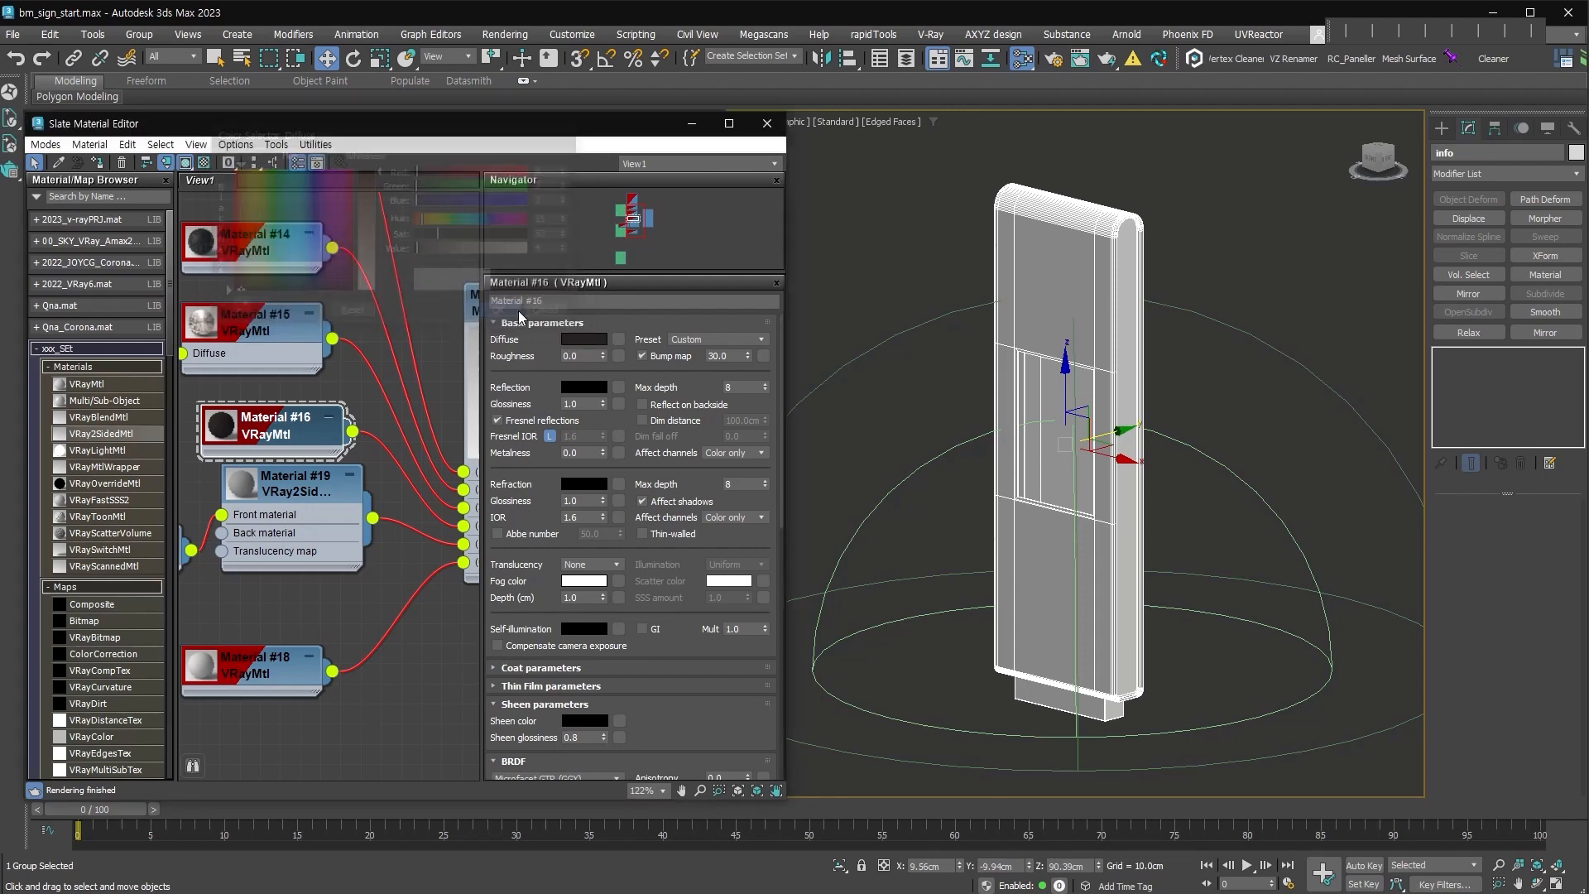
Brighten the body material's reflection color to white, set its glossiness to 0.65 and enlarge its preview.
click(574, 389)
drag(482, 294, 524, 293)
click(490, 357)
key(Tab)
text(.65)
key(Return)
double_click(222, 436)
drag(270, 423, 231, 363)
middle_drag(307, 465, 366, 476)
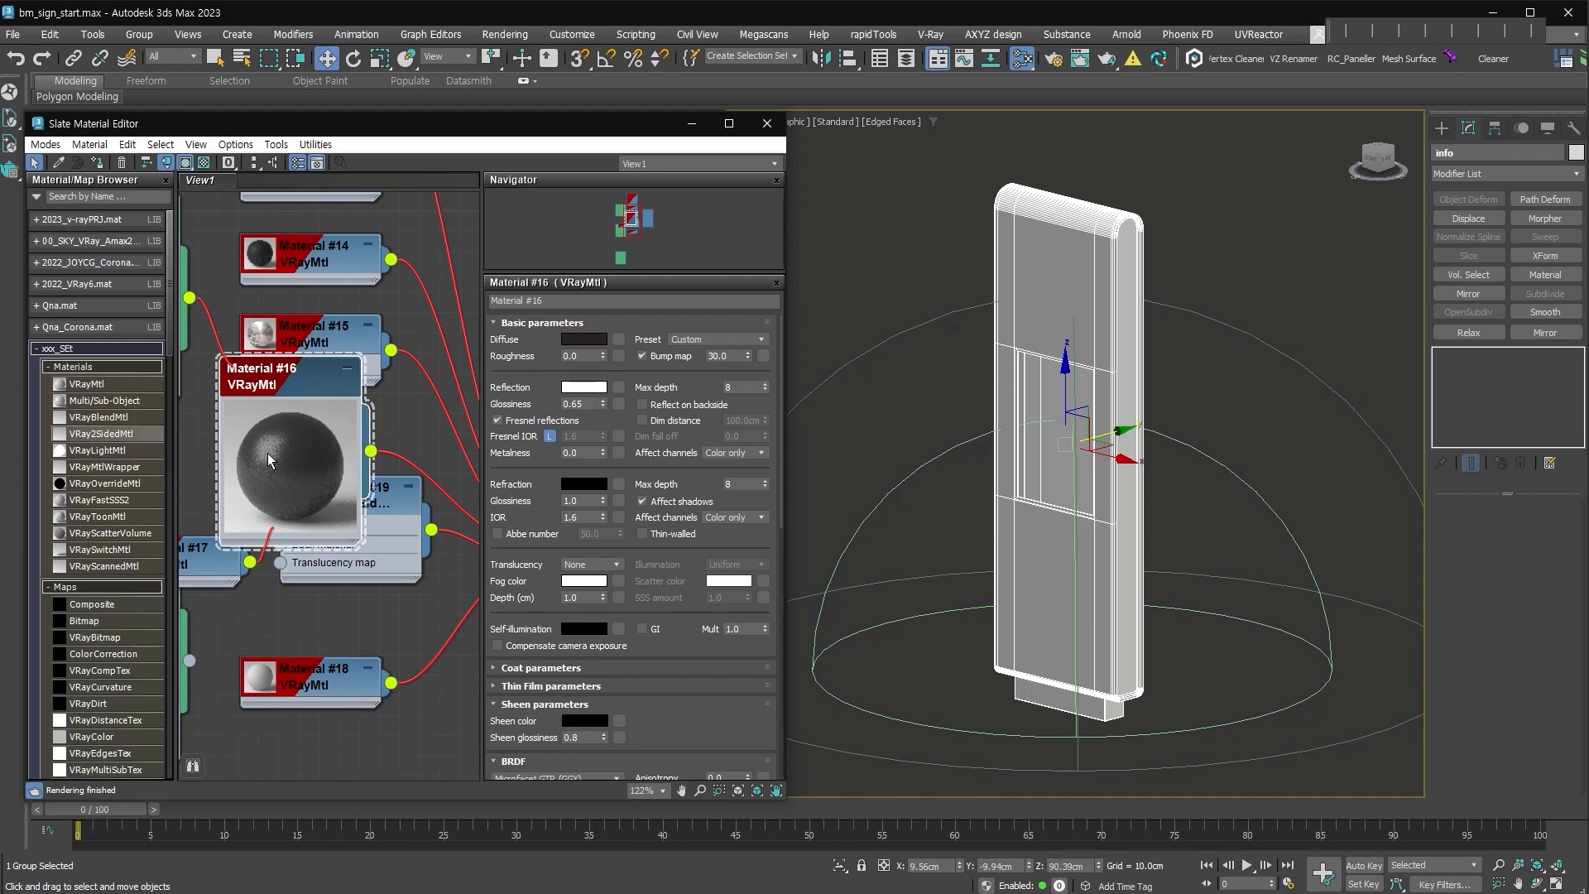
Move the Roughness VRayBitmap node up beside the body material and inspect its texture.
drag(352, 573, 376, 633)
scroll(262, 642, down, 1)
middle_drag(267, 643, 399, 528)
scroll(397, 529, down, 1)
drag(257, 487, 256, 389)
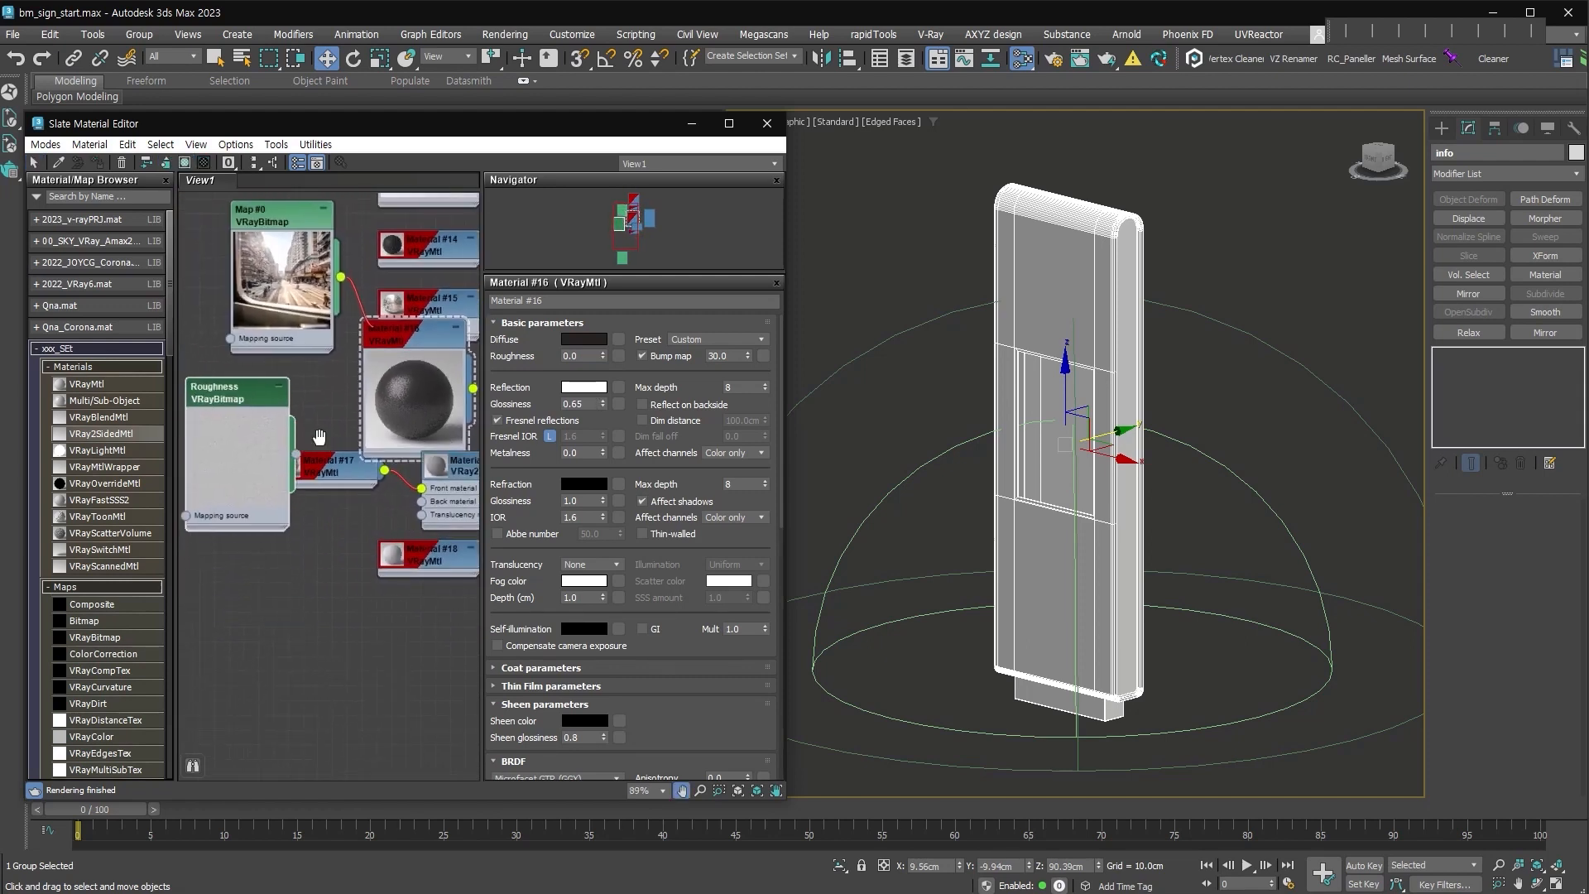
scroll(265, 389, up, 5)
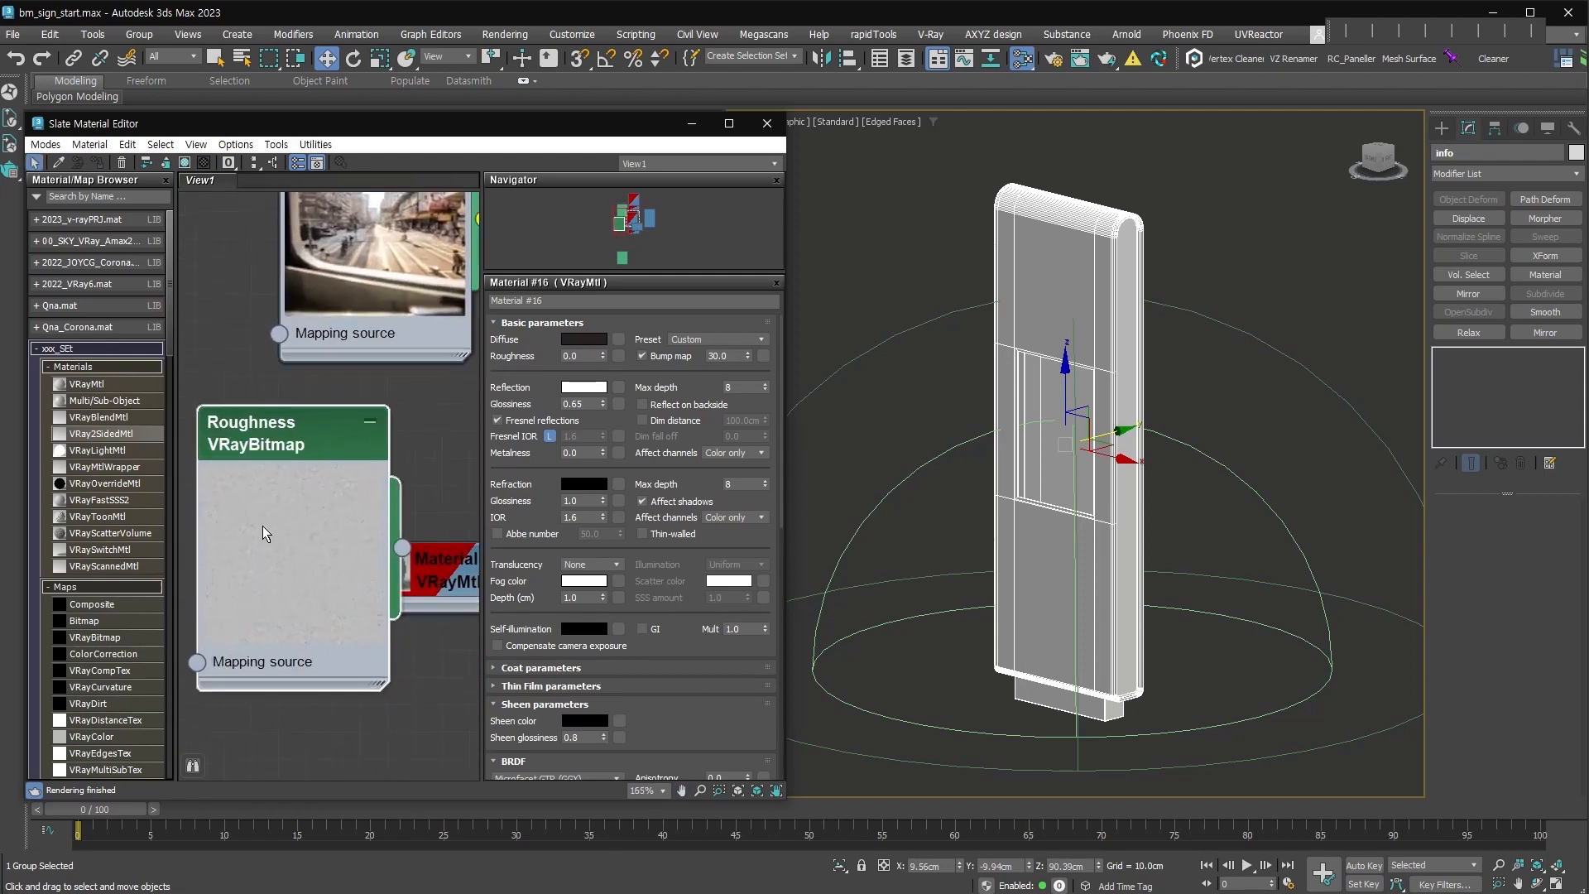
middle_drag(412, 652, 191, 619)
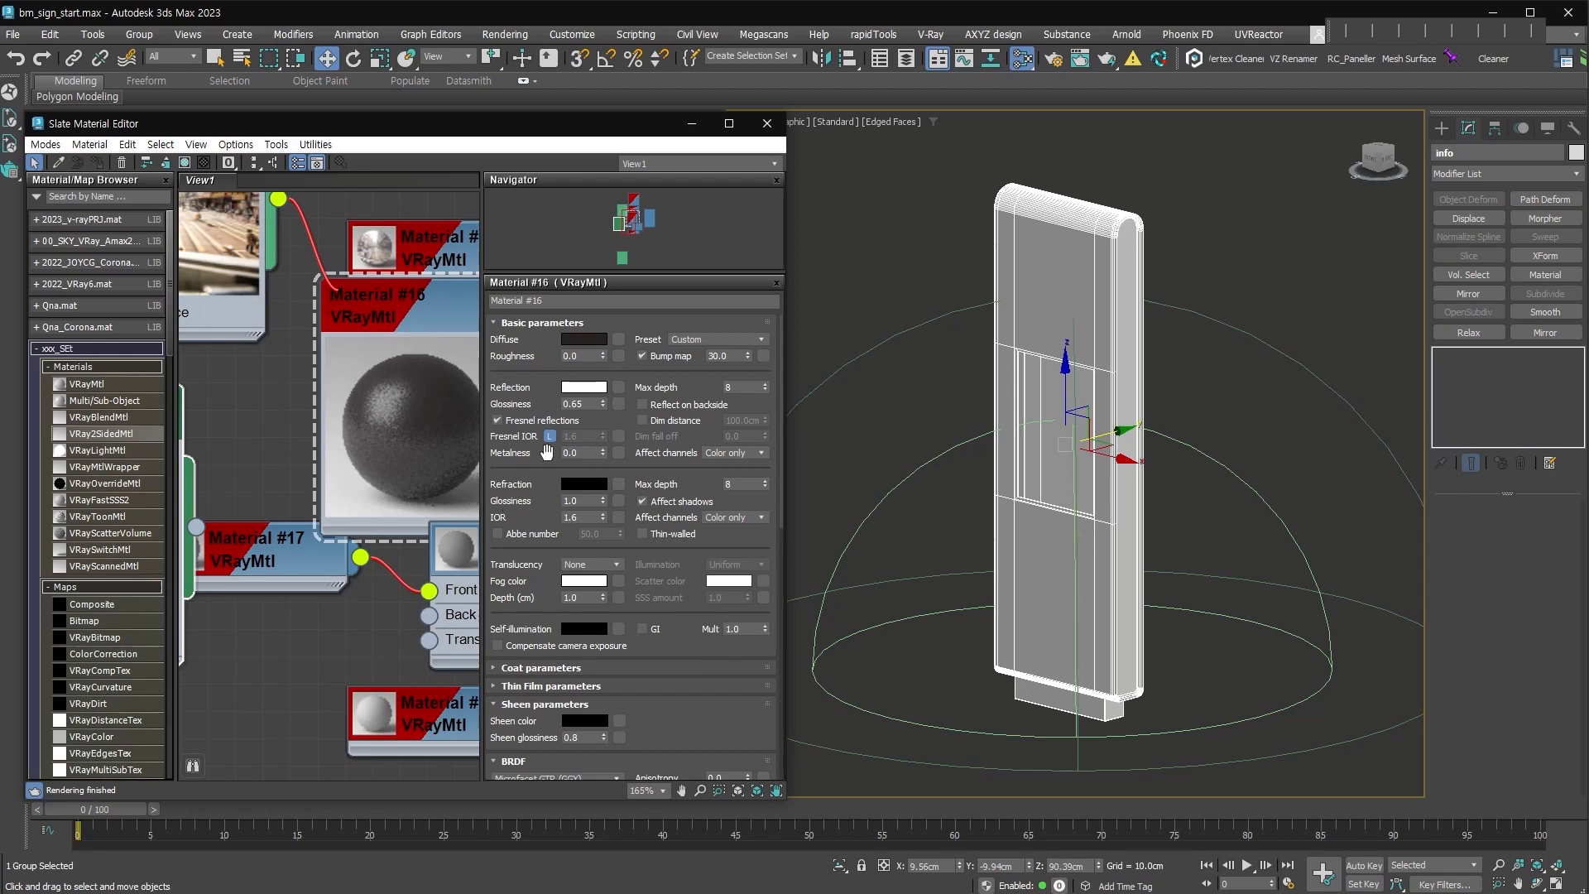
Switch the body material's BRDF to use roughness and connect the Roughness bitmap to its Reflection roughness input.
scroll(577, 658, down, 4)
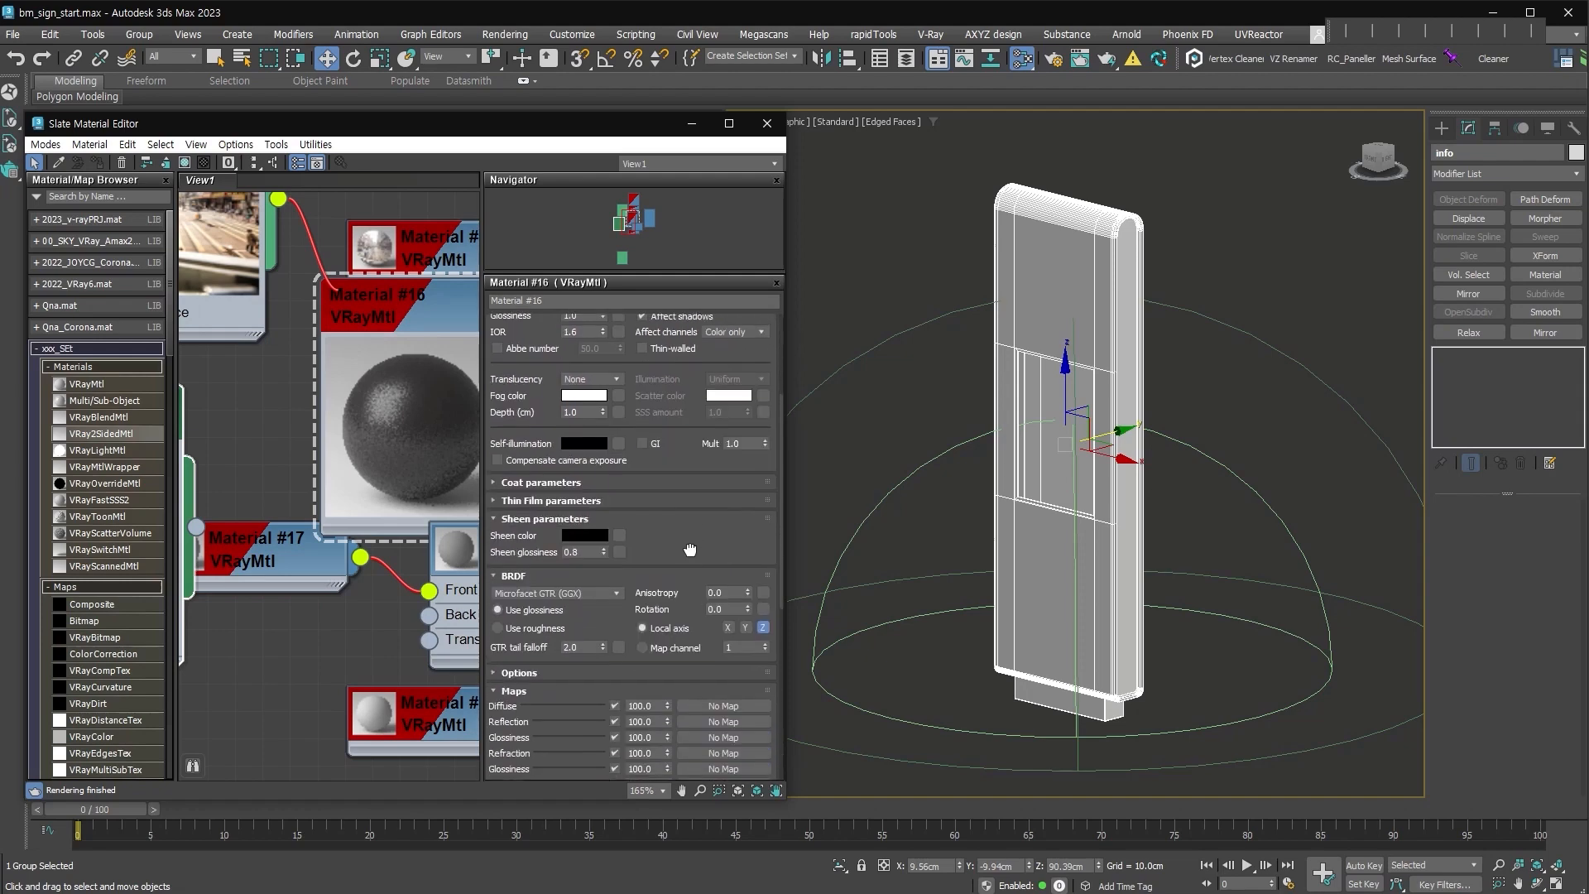
click(534, 625)
middle_drag(331, 480, 354, 500)
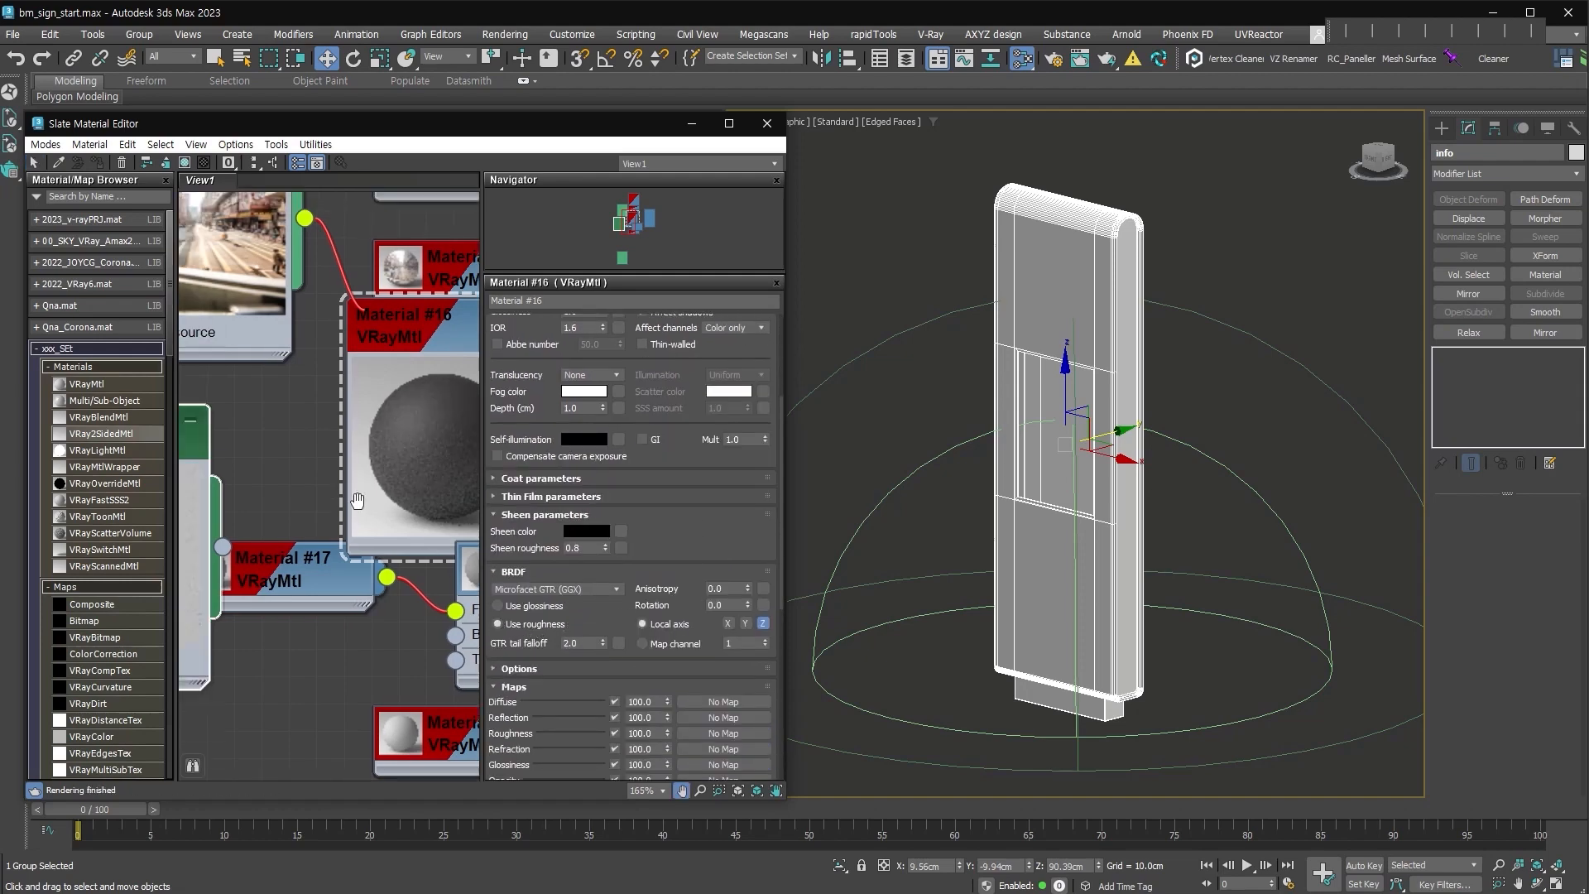
scroll(398, 463, down, 1)
middle_drag(399, 451, 404, 476)
drag(239, 570, 350, 664)
scroll(414, 470, up, 3)
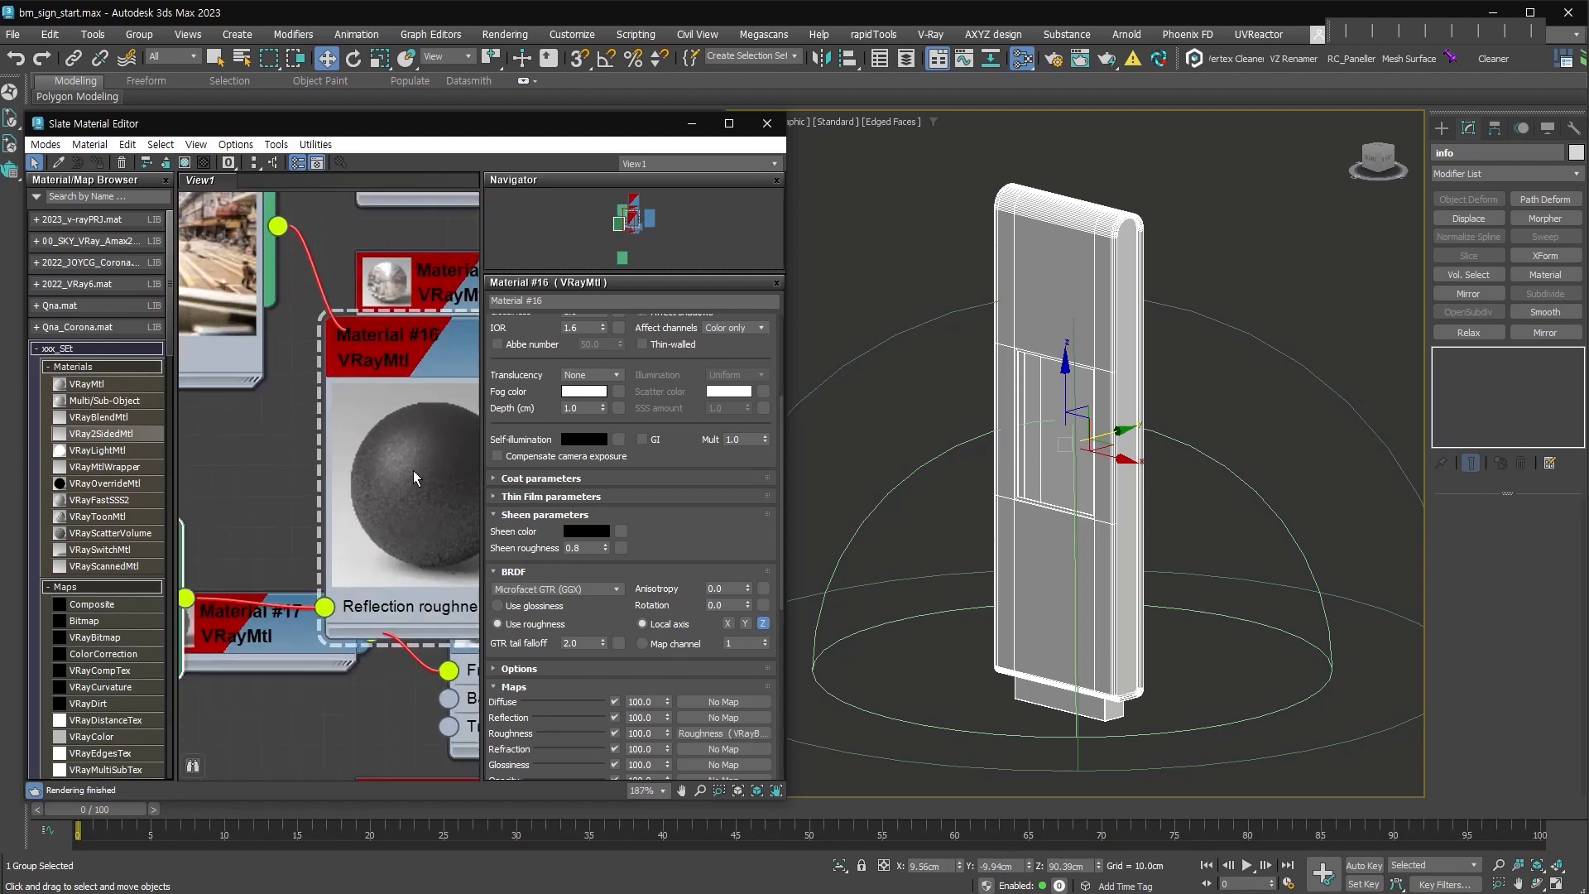
Compare the body finish with the reference photo and move the Roughness bitmap node farther away from the body material.
right_drag(412, 893, 559, 431)
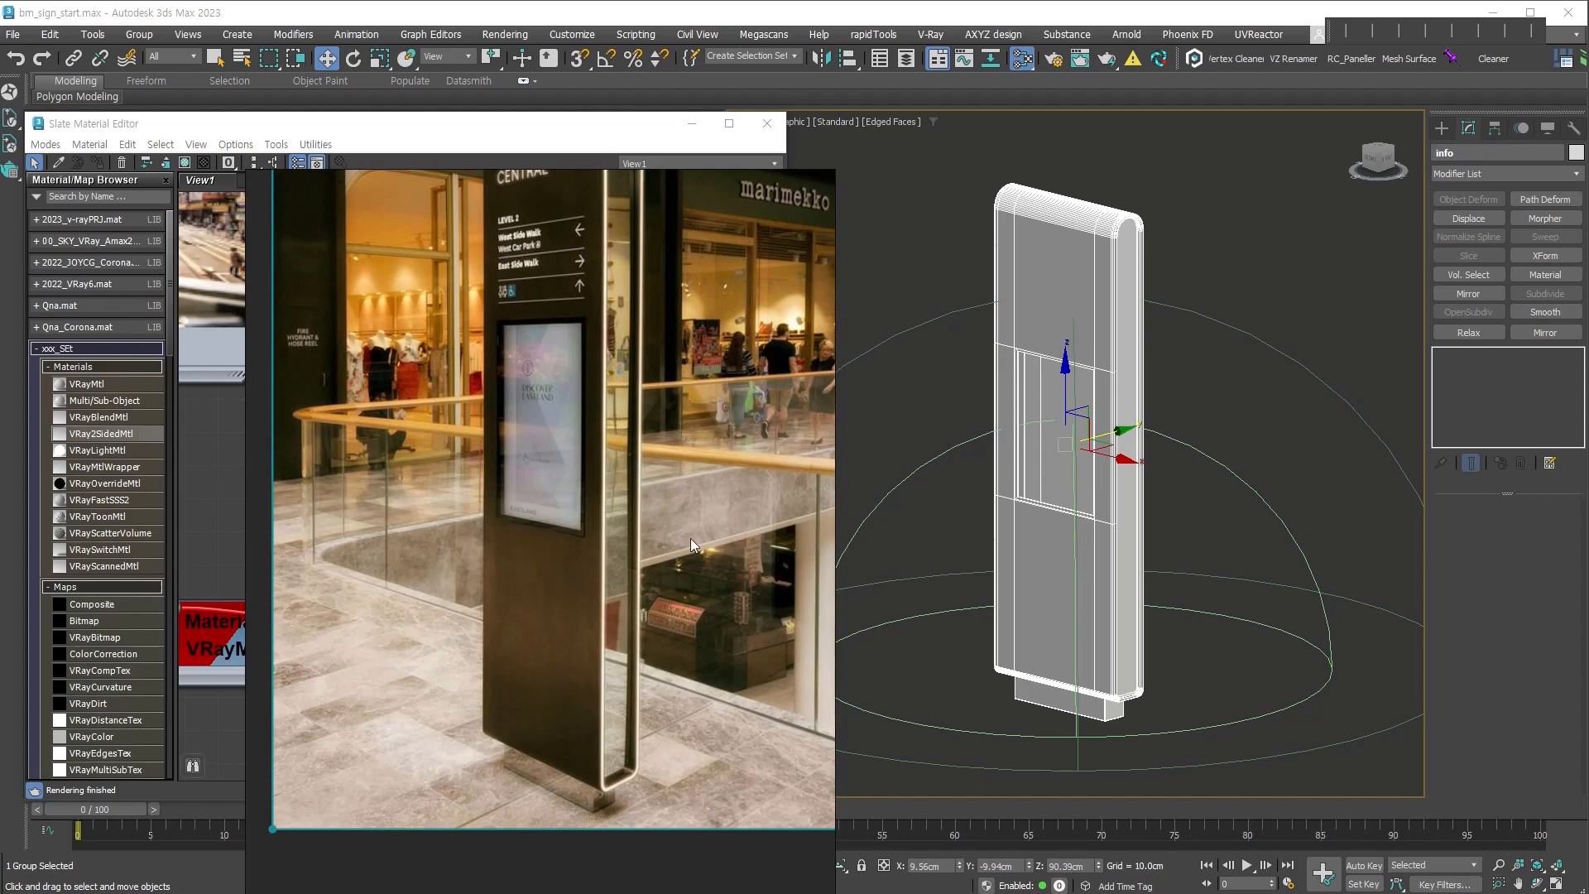
right_drag(678, 465, 617, 893)
scroll(286, 674, down, 3)
middle_drag(214, 649, 354, 496)
drag(311, 484, 203, 371)
scroll(344, 489, down, 2)
middle_drag(346, 493, 343, 523)
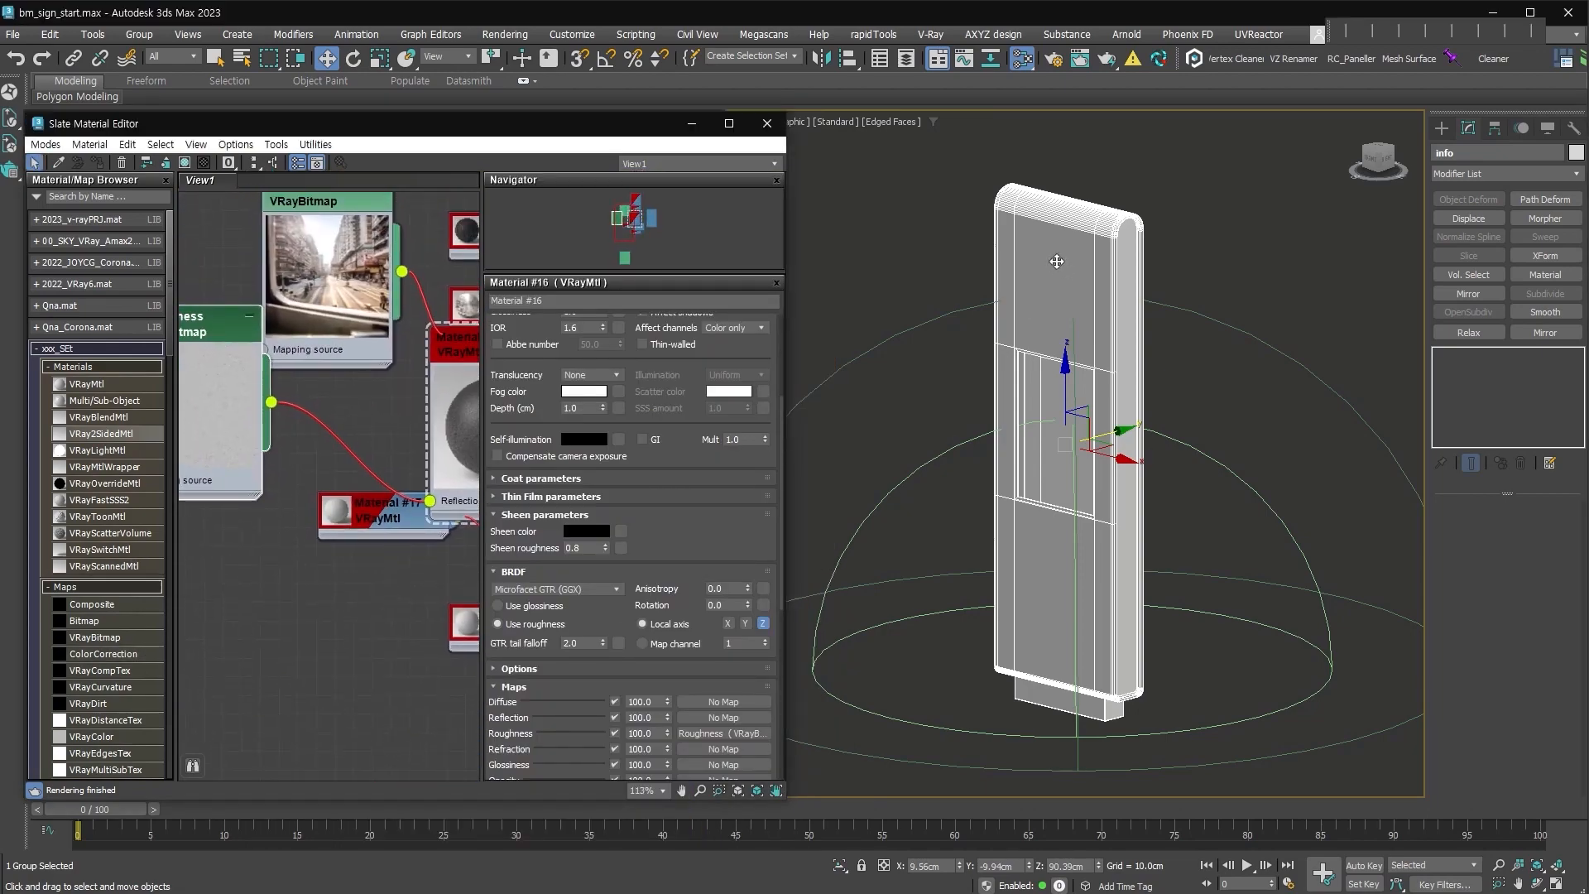
Insert a VRayTriplanarTex between the Roughness bitmap, as its Texture, and the body material, and enlarge the new node's preview.
scroll(131, 725, down, 4)
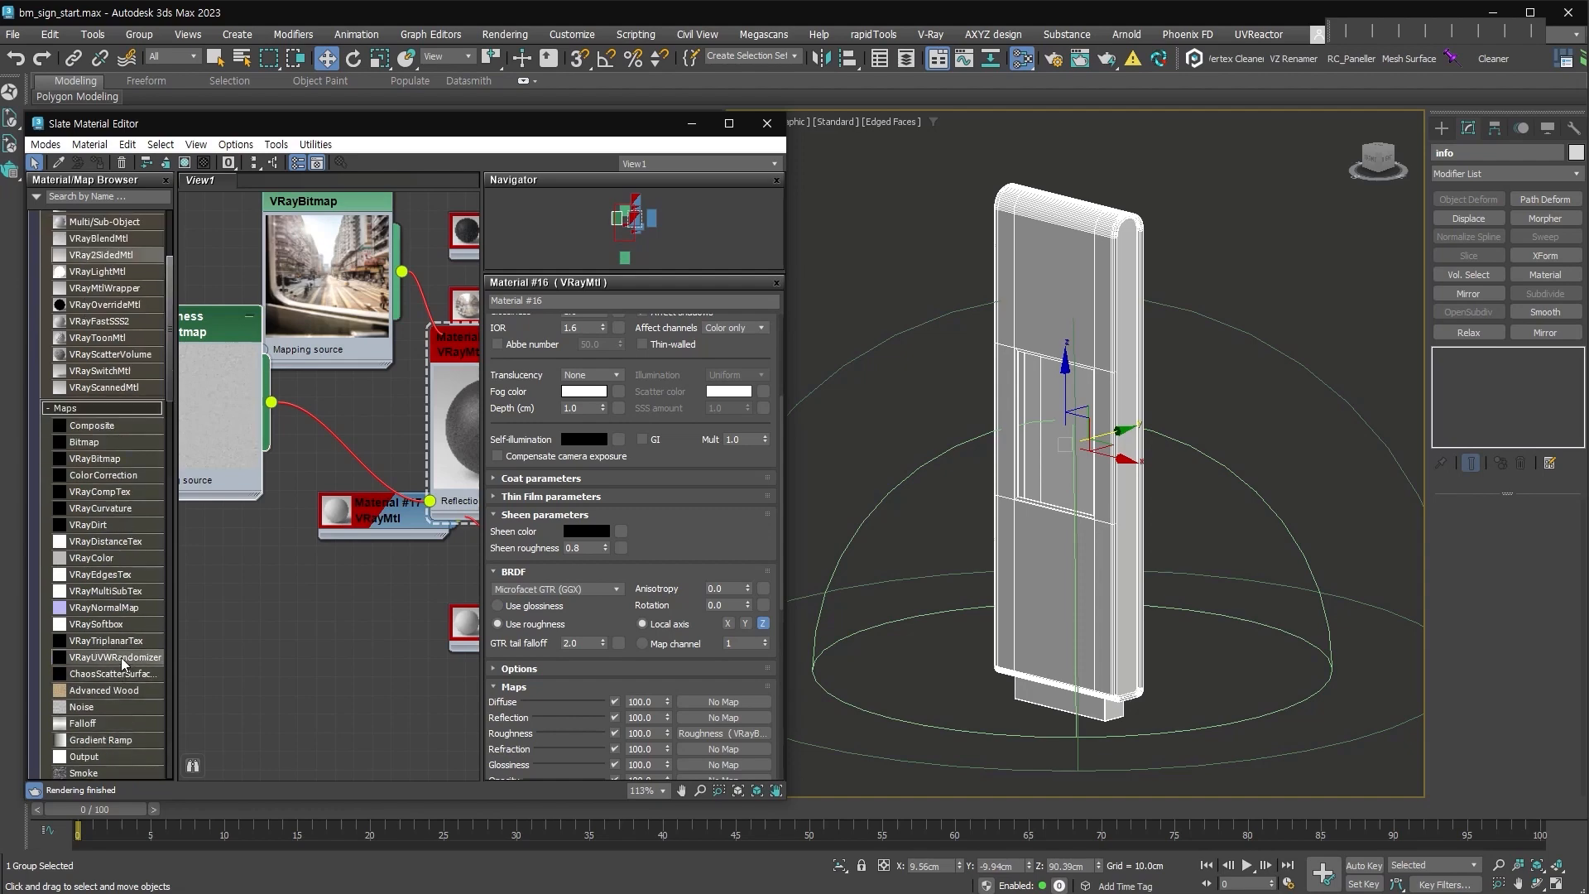
drag(124, 640, 217, 569)
drag(335, 455, 330, 444)
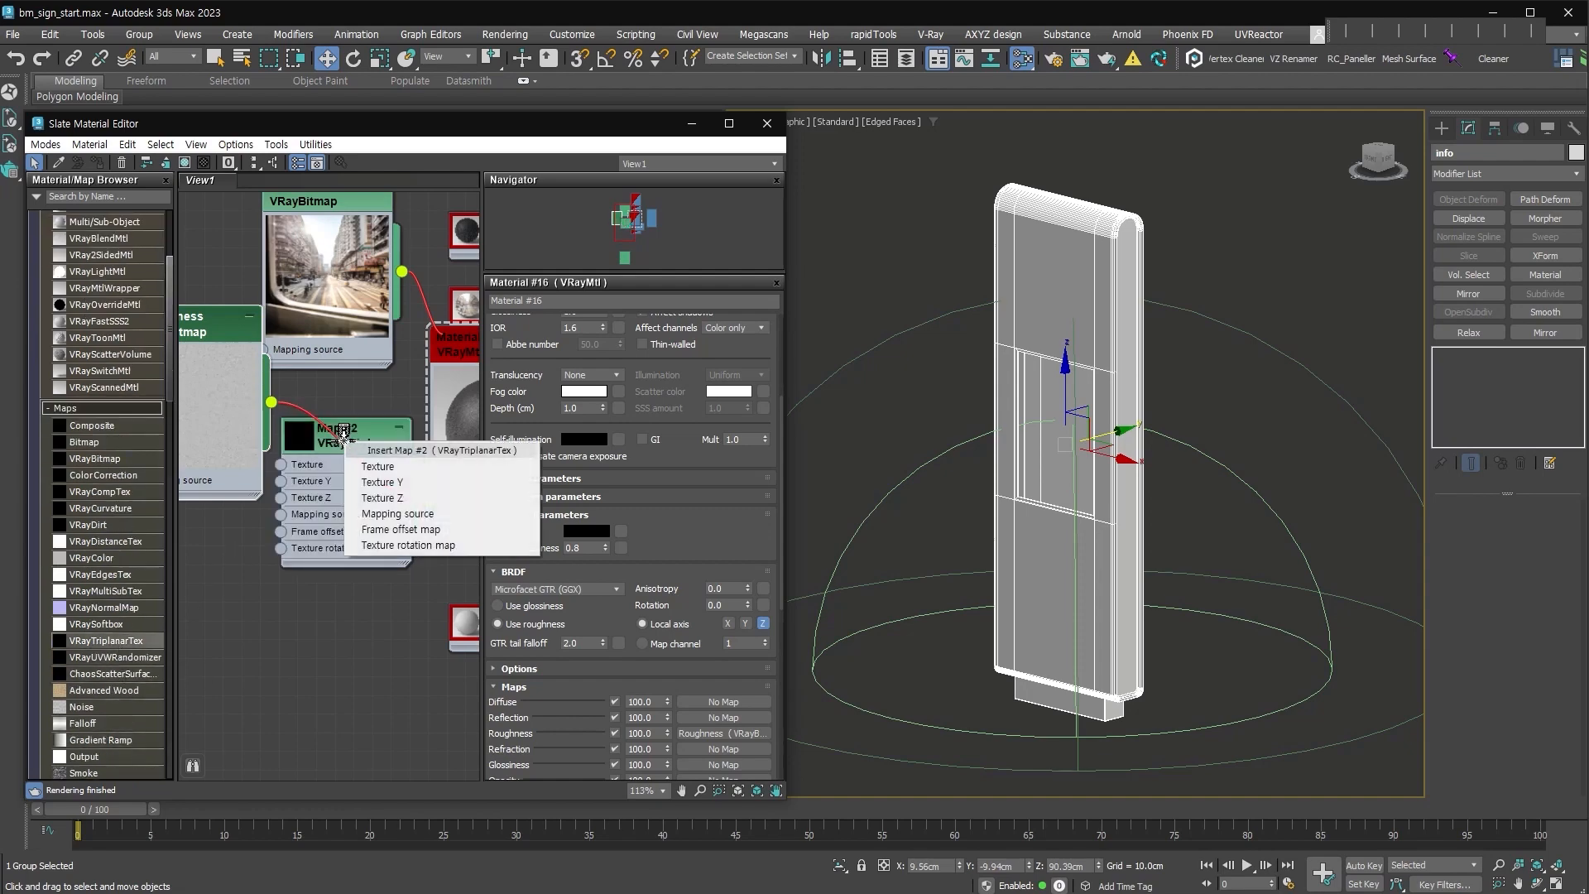
click(352, 468)
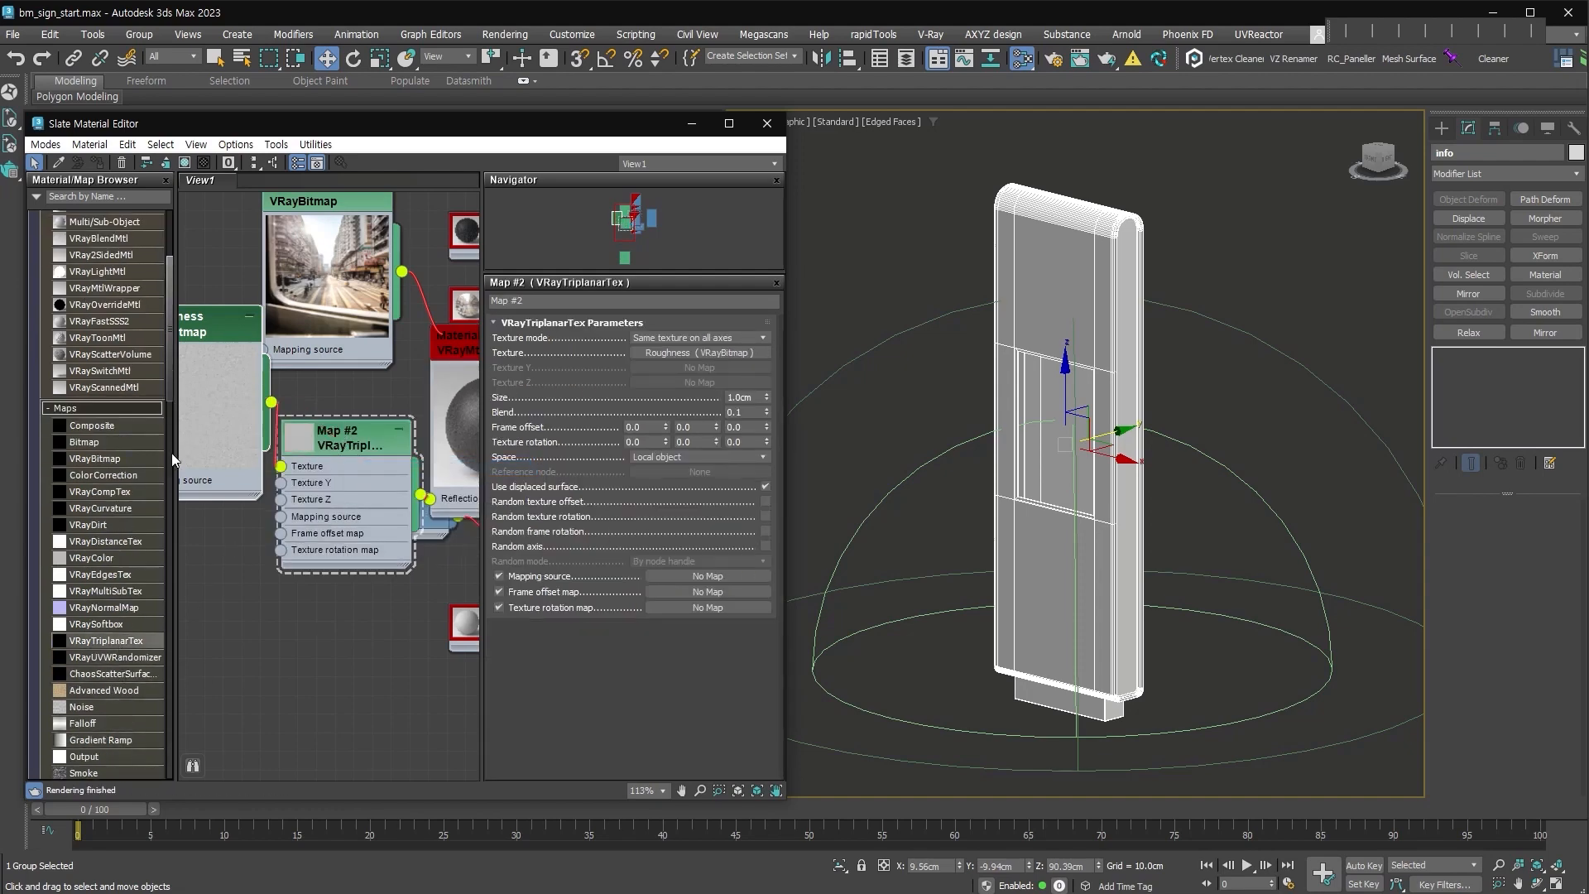
drag(245, 374, 189, 447)
drag(315, 441, 294, 403)
double_click(294, 403)
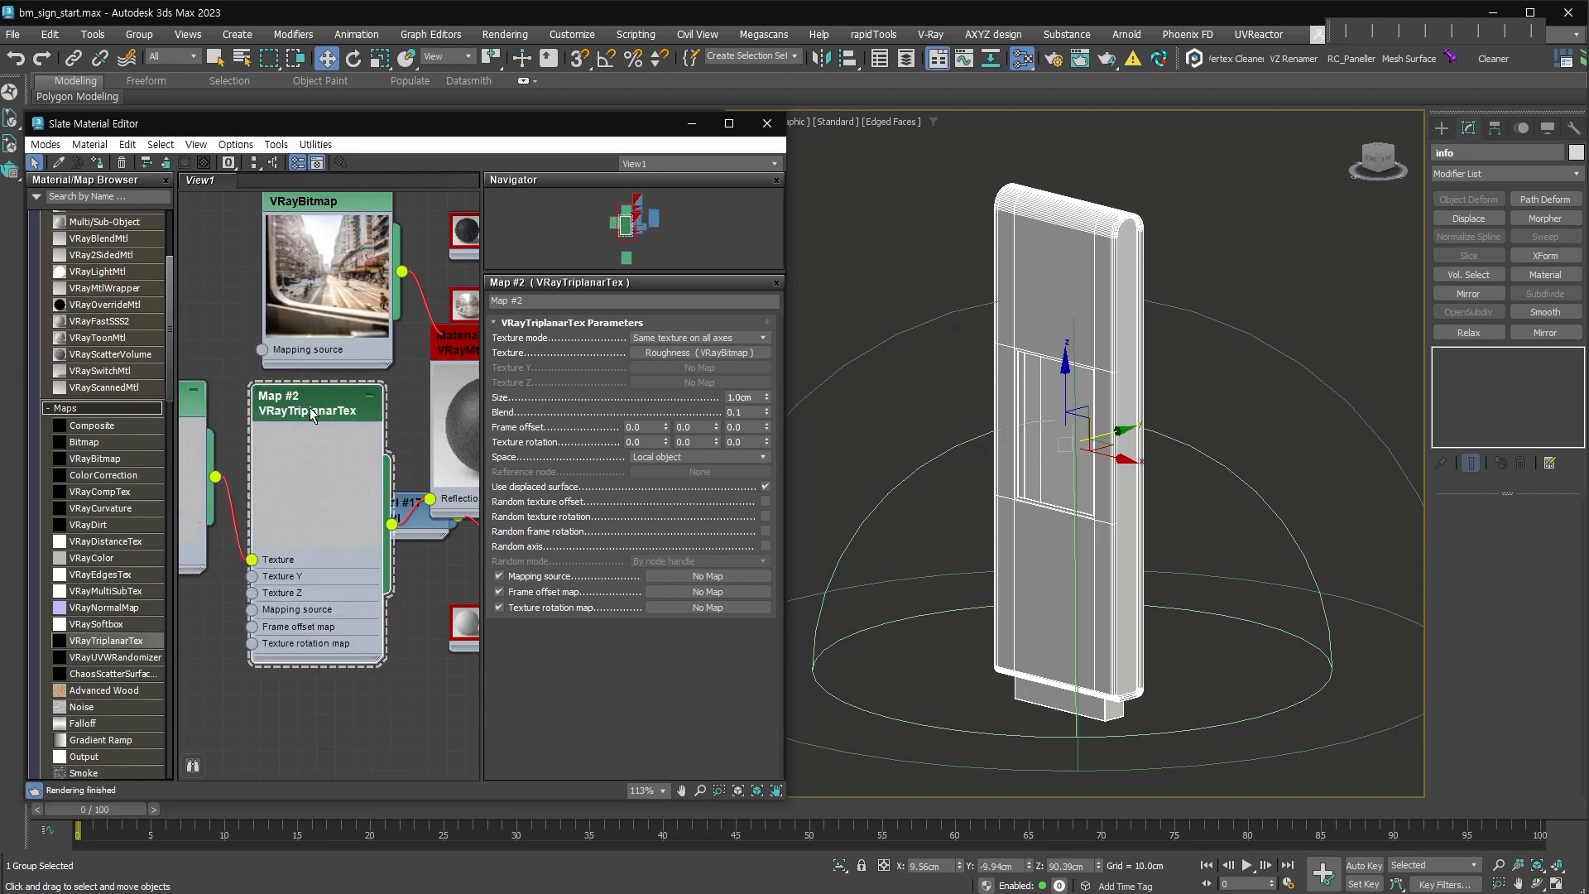
Set the triplanar map's size to 200 cm and move the body material node clear of the lbox material nodes.
scroll(316, 414, up, 2)
click(758, 398)
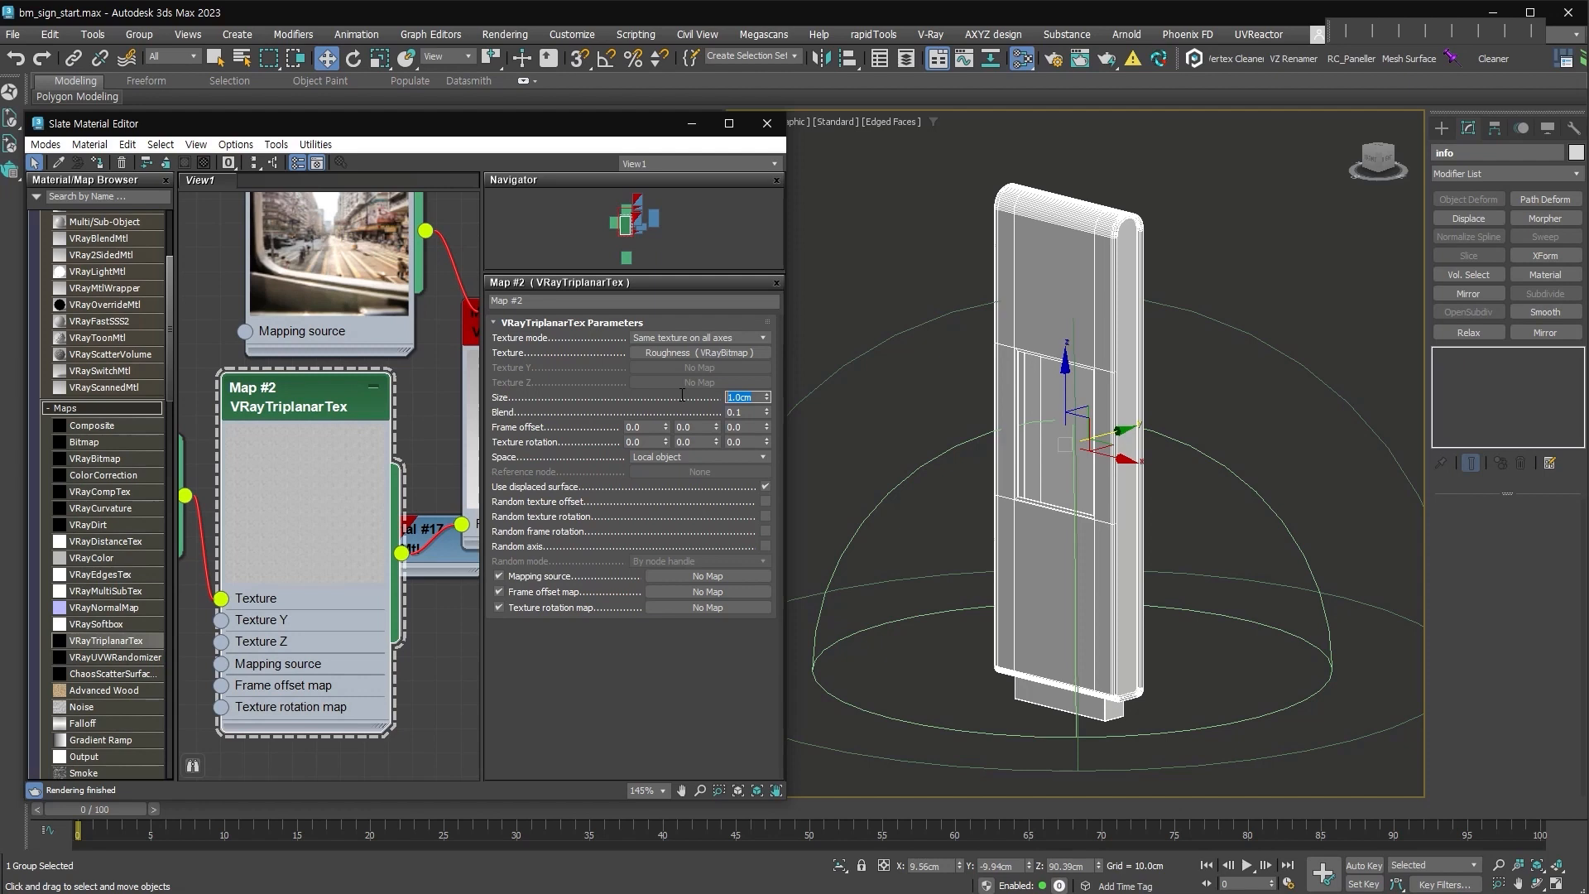
text(200)
key(Return)
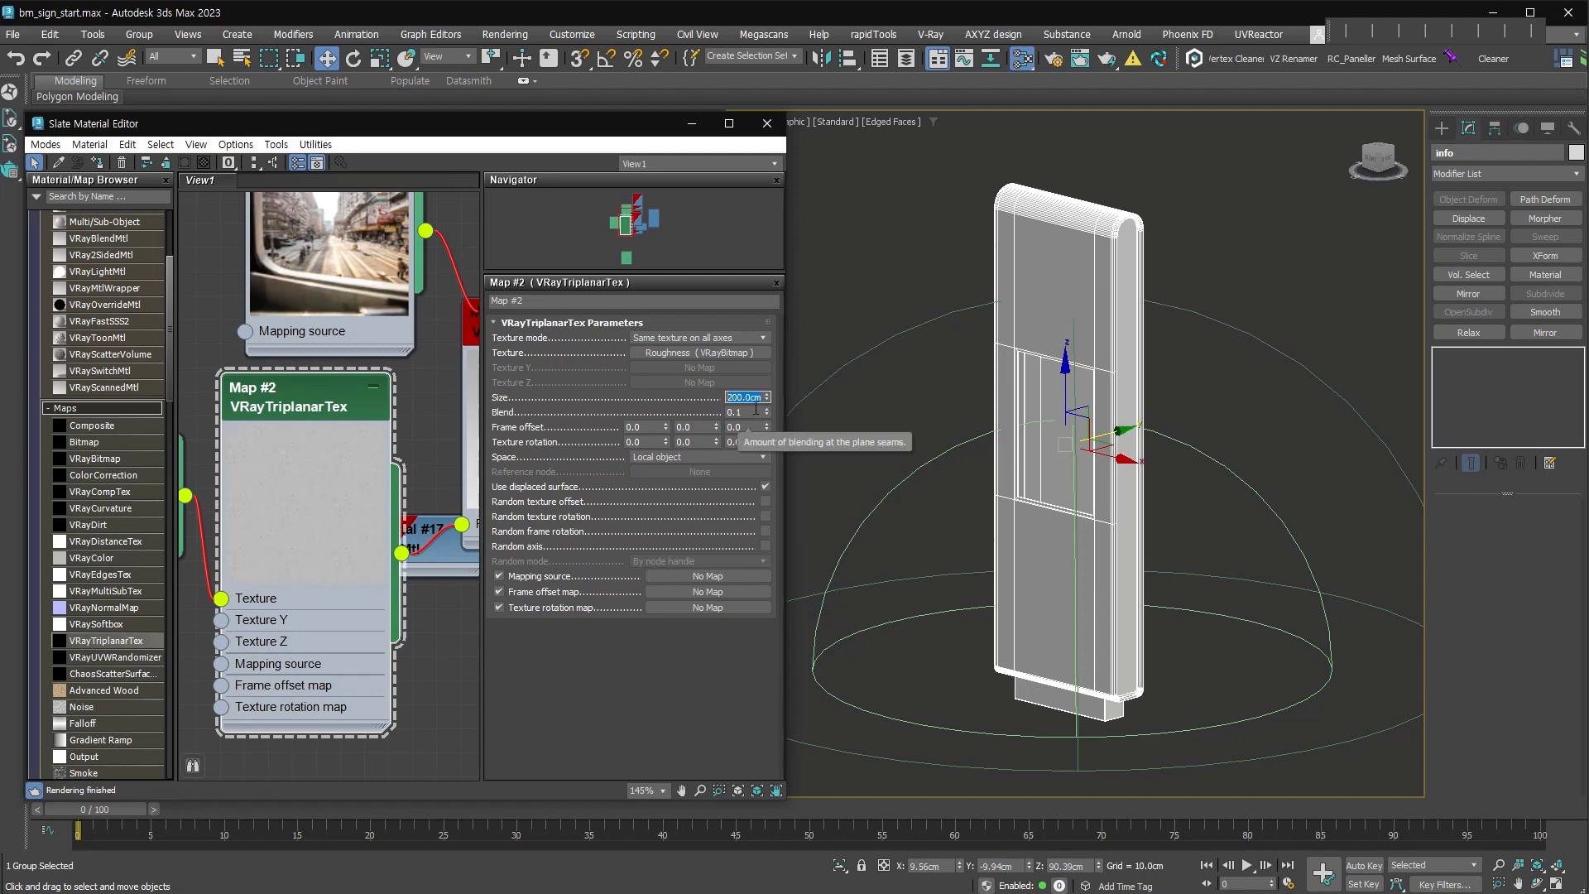
click(321, 406)
middle_drag(464, 530, 242, 441)
drag(265, 440, 215, 368)
middle_drag(404, 539, 404, 497)
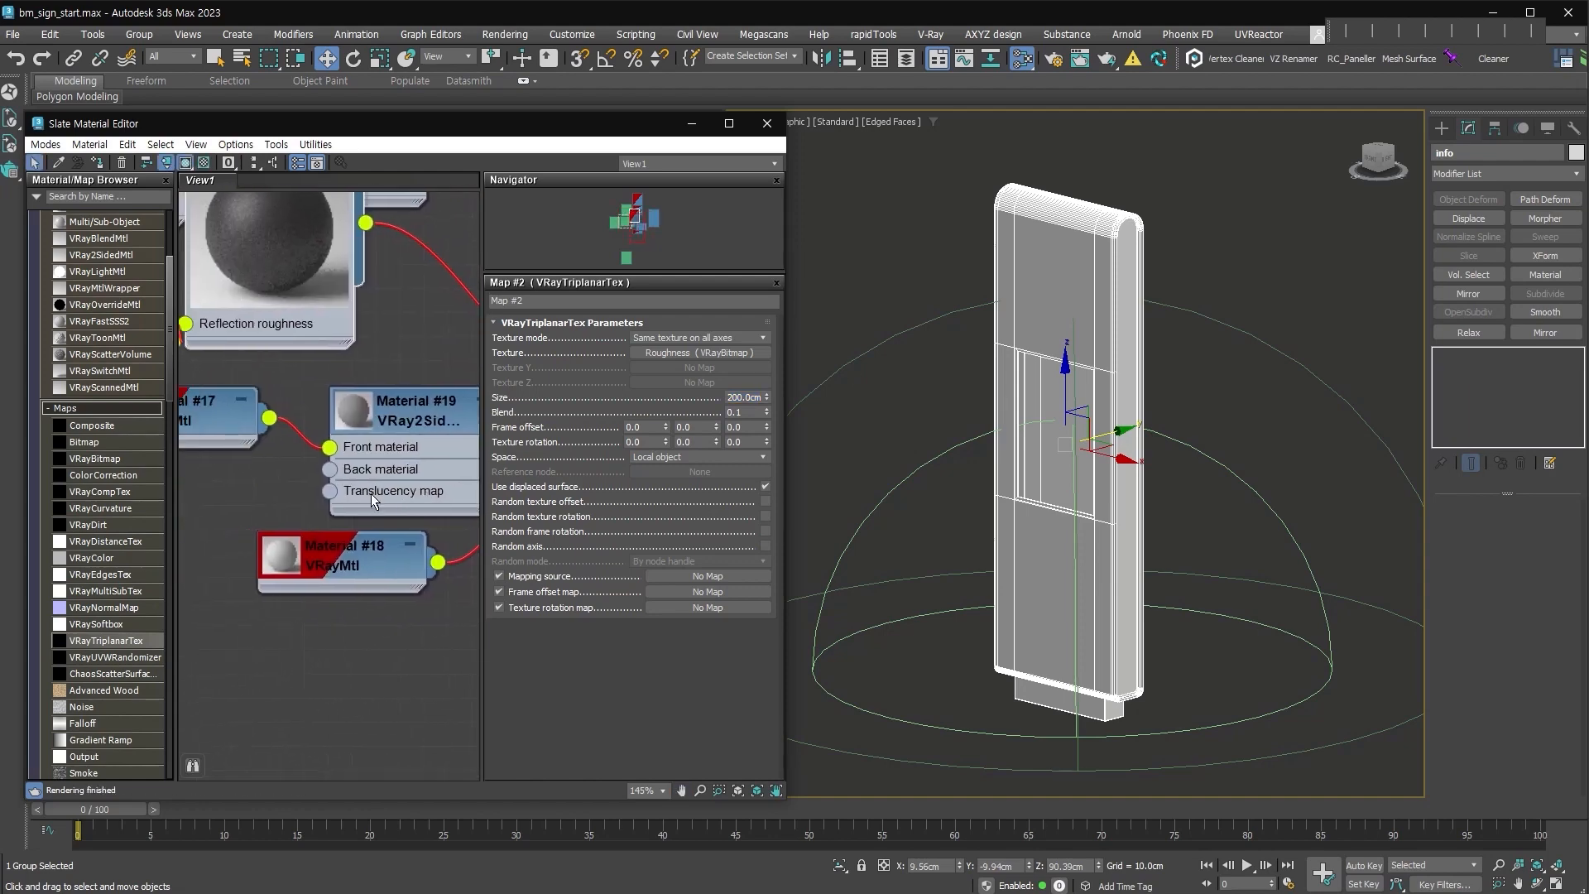
Reposition the VRayMtl feeding the lbox's two-sided material and brighten its diffuse color to a very light grey.
double_click(237, 406)
middle_drag(244, 425, 296, 419)
drag(296, 419, 249, 480)
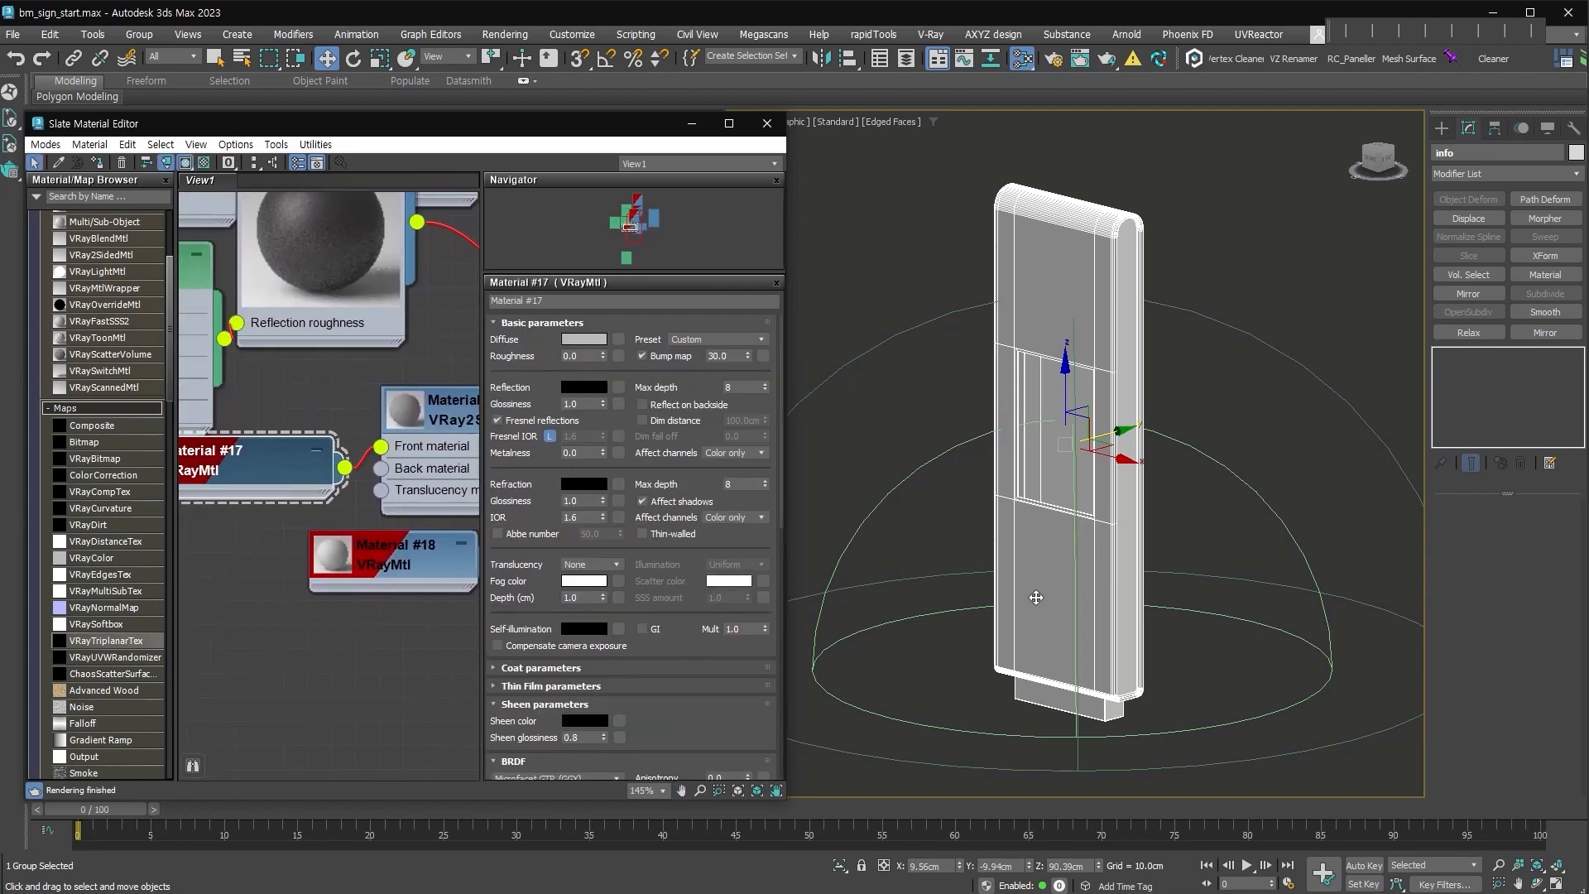
click(583, 339)
mouse_move(496, 243)
mouse_down()
mouse_move(554, 247)
mouse_move(503, 248)
mouse_up()
click(499, 306)
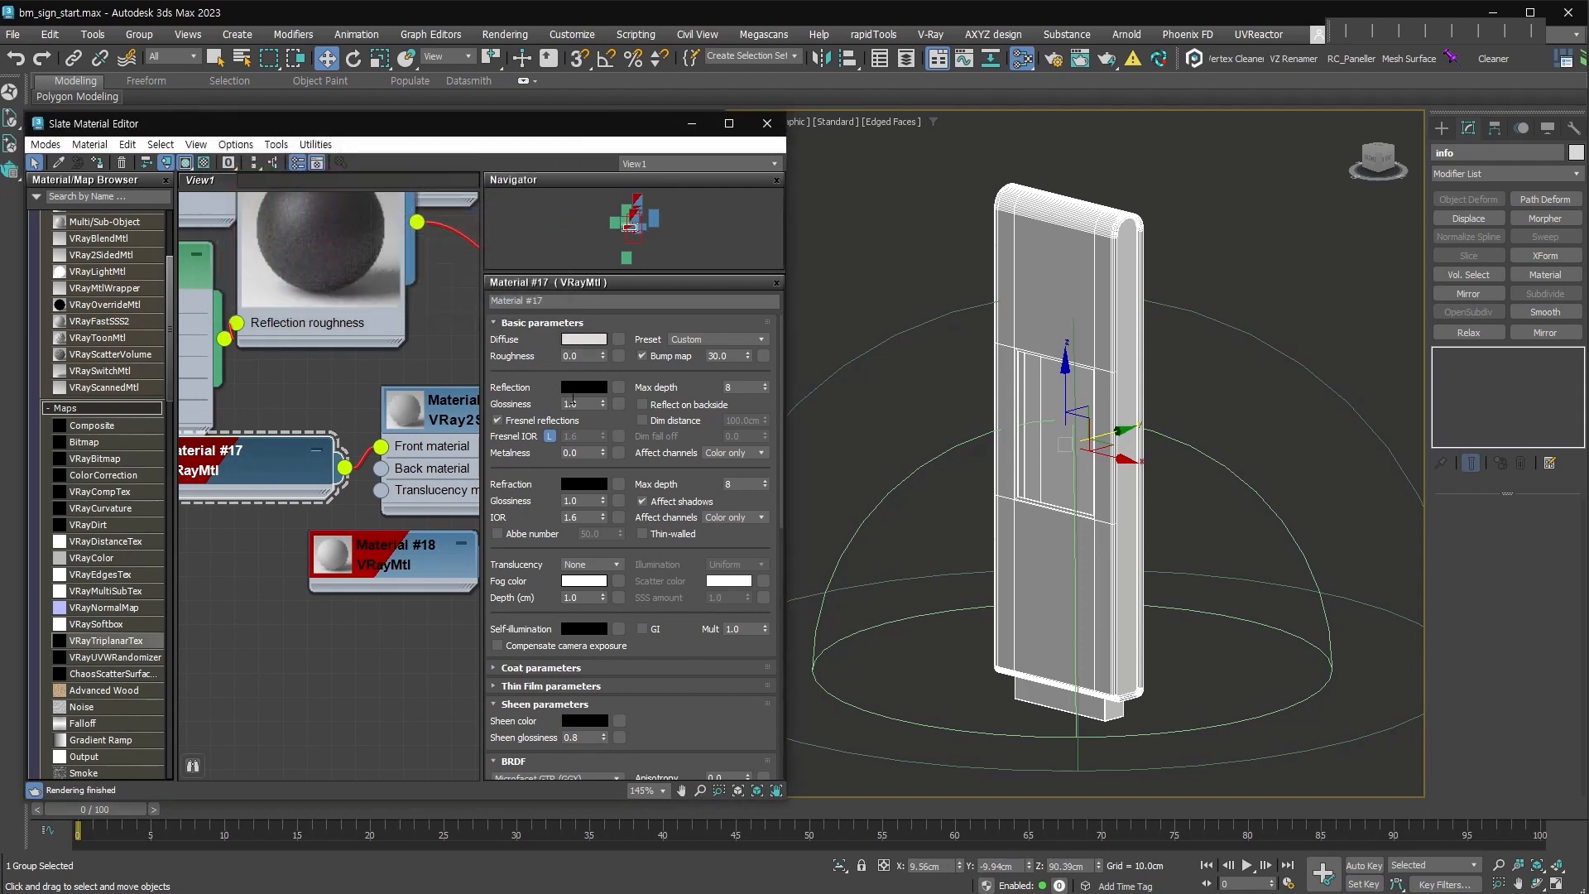
Brighten the reflection color of the lbox's front VRayMtl, lower its glossiness and check the two-sided material's preview.
click(583, 387)
drag(414, 302, 520, 303)
click(488, 365)
drag(603, 404, 603, 414)
double_click(408, 414)
drag(437, 494, 443, 469)
double_click(443, 469)
Apply the Silver preset to the VRayMtl in the metalbox slot.
middle_drag(382, 523, 418, 500)
middle_drag(184, 545, 300, 500)
double_click(316, 498)
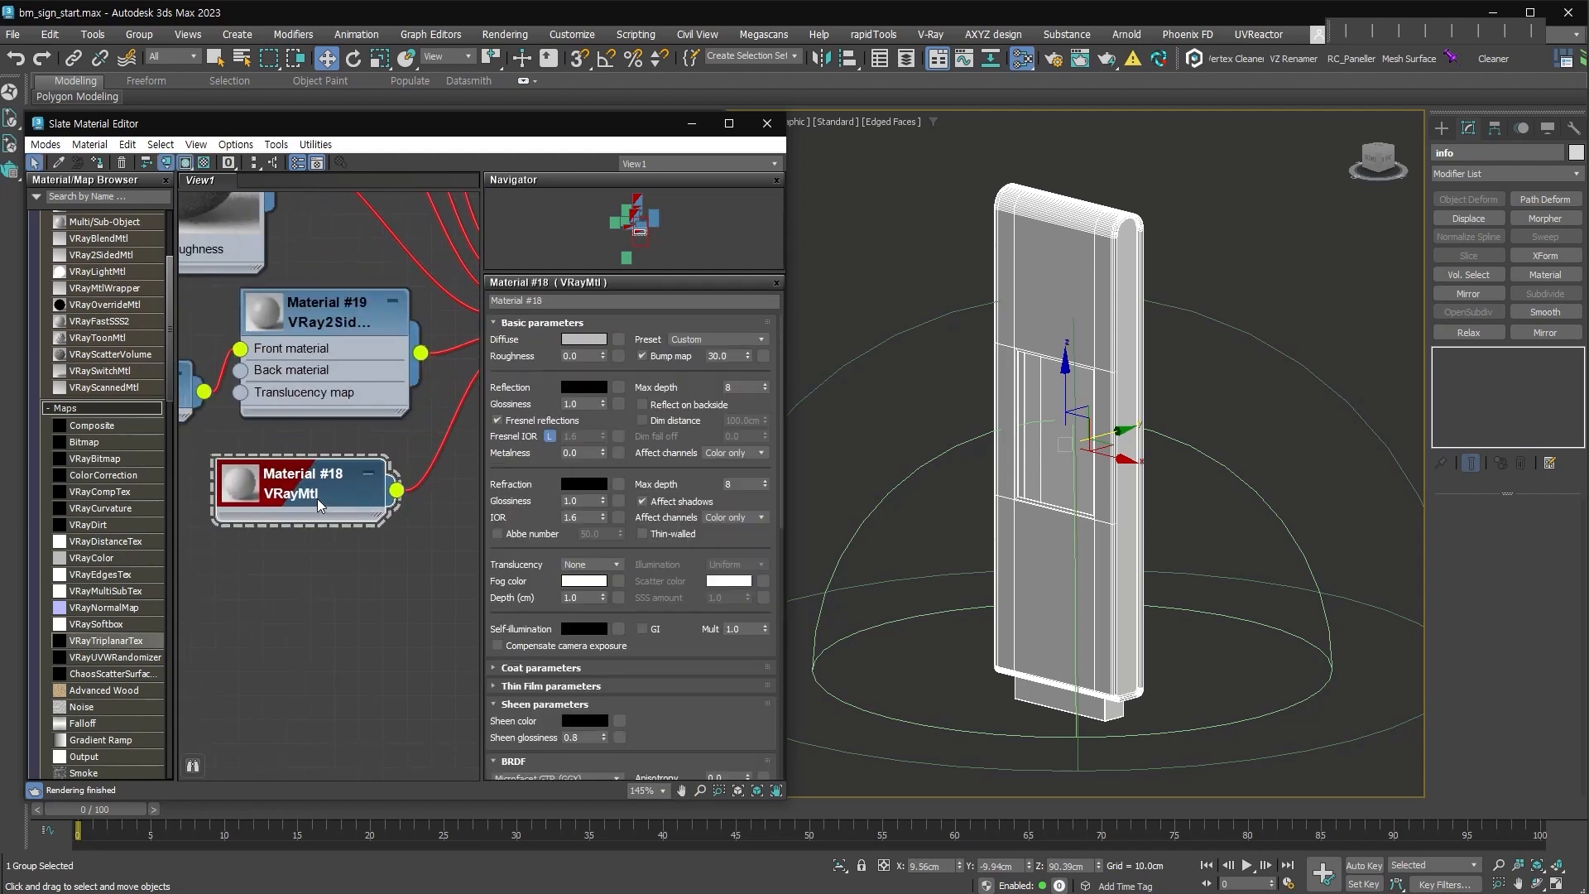
click(718, 340)
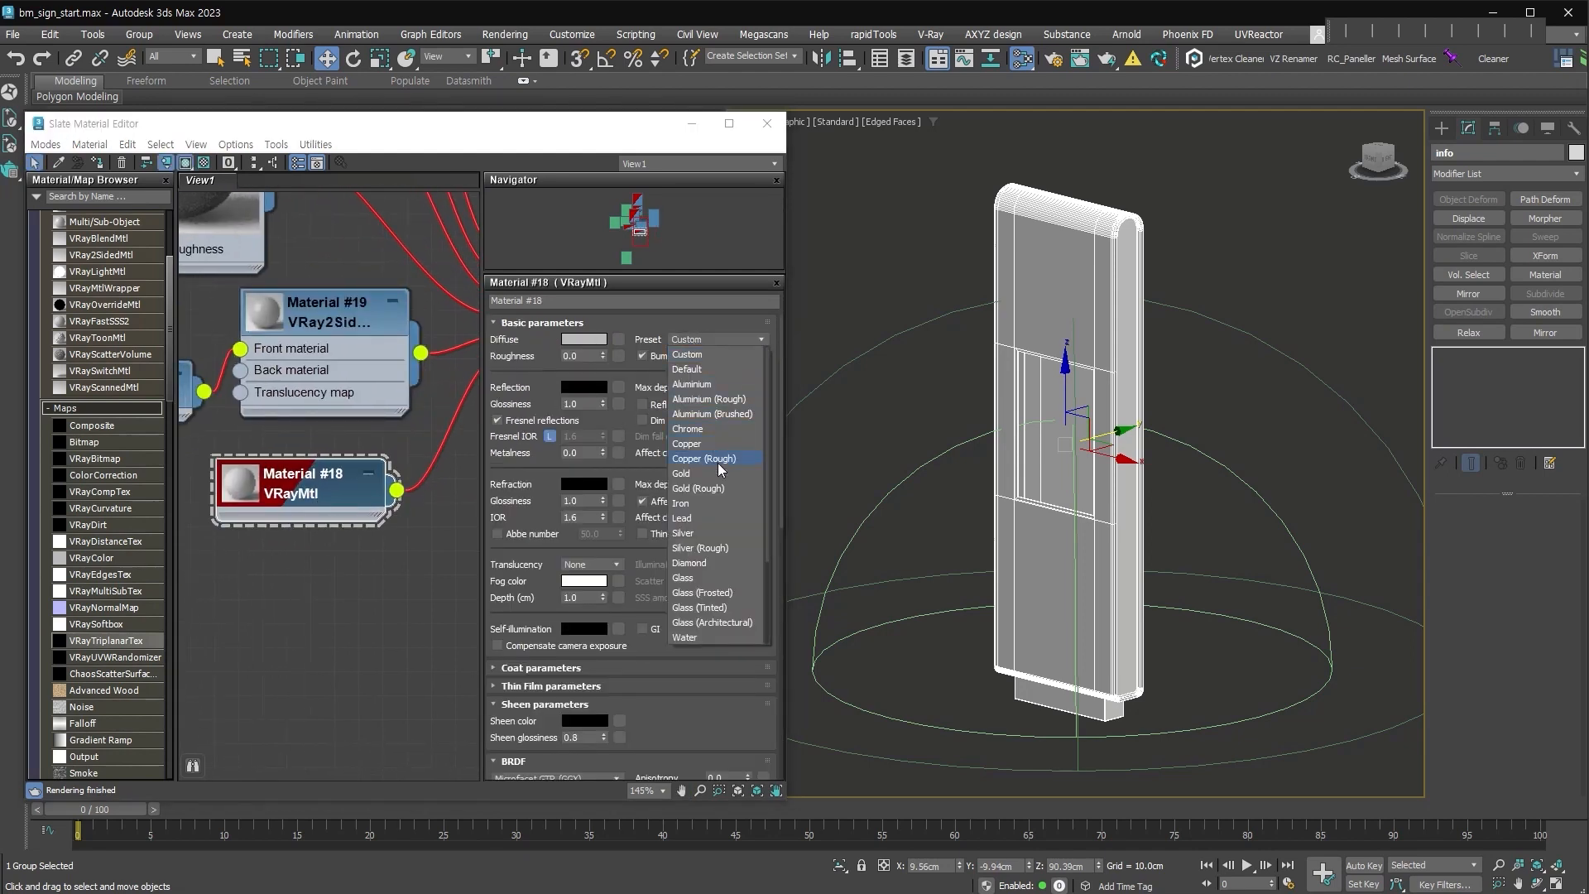
click(728, 533)
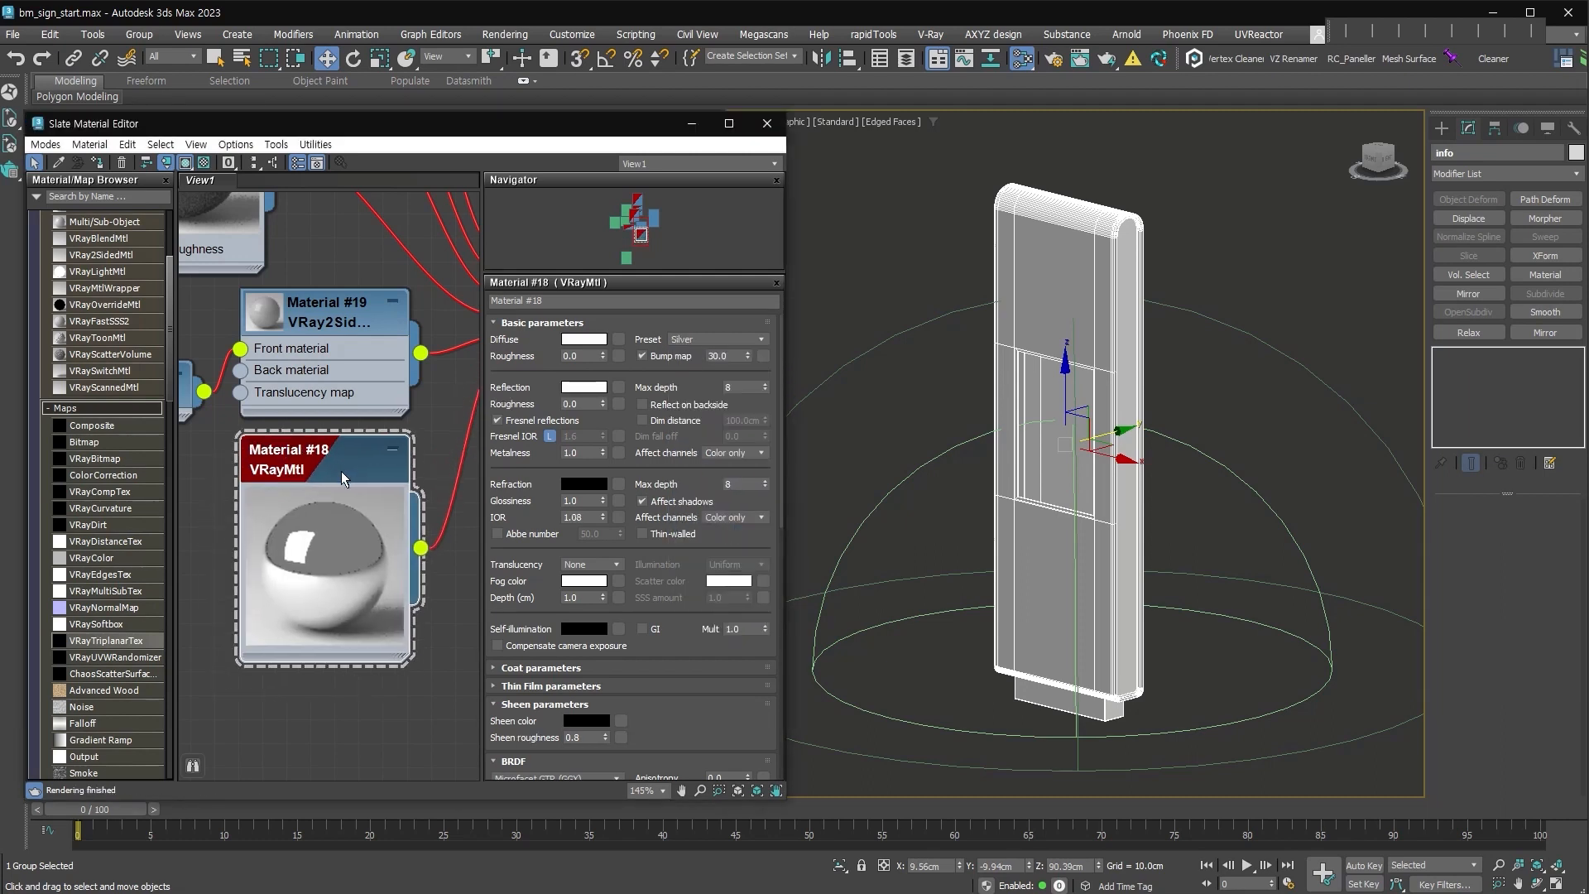
Check the reference photo and set the metalbox VRayMtl's diffuse color to a warm grey, RGB 104, 95, 82.
key(alt+Tab)
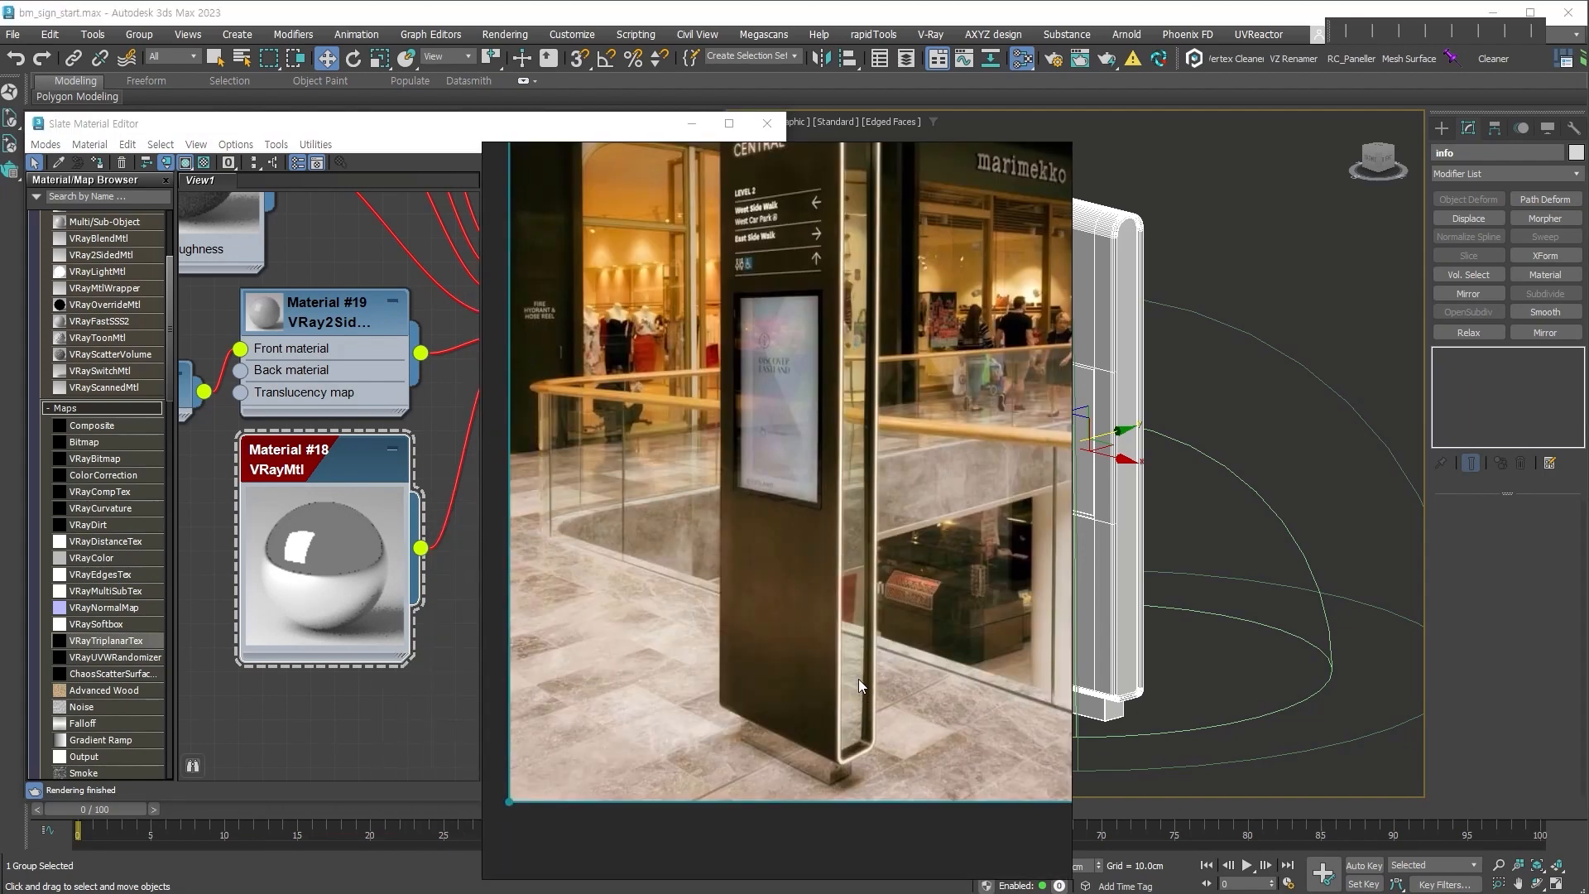
key(alt+Tab)
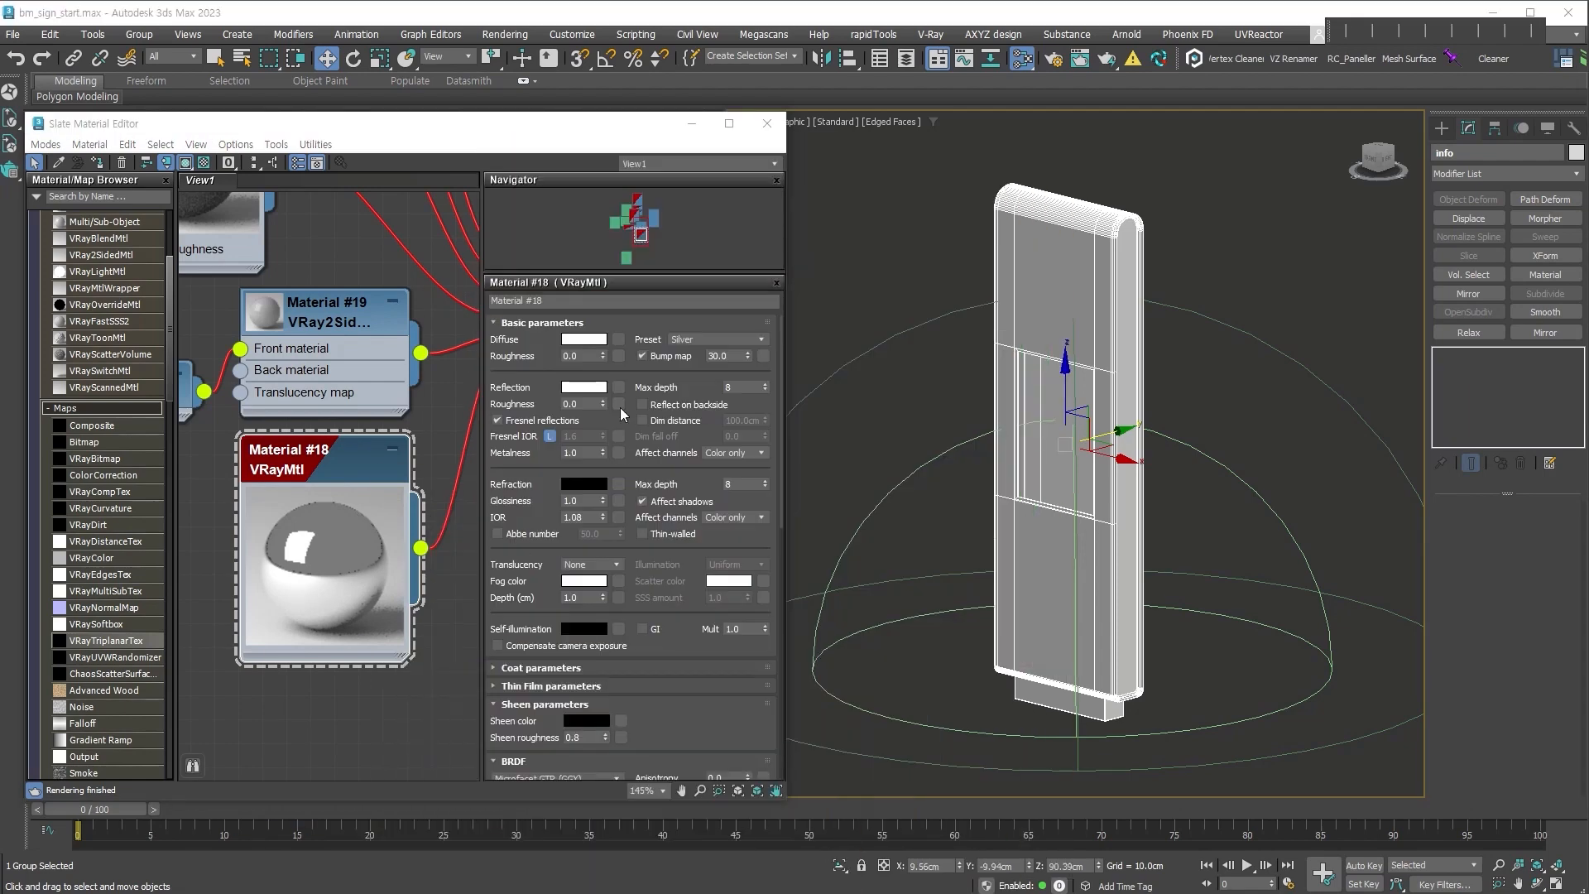
click(584, 339)
drag(528, 246, 455, 245)
click(459, 180)
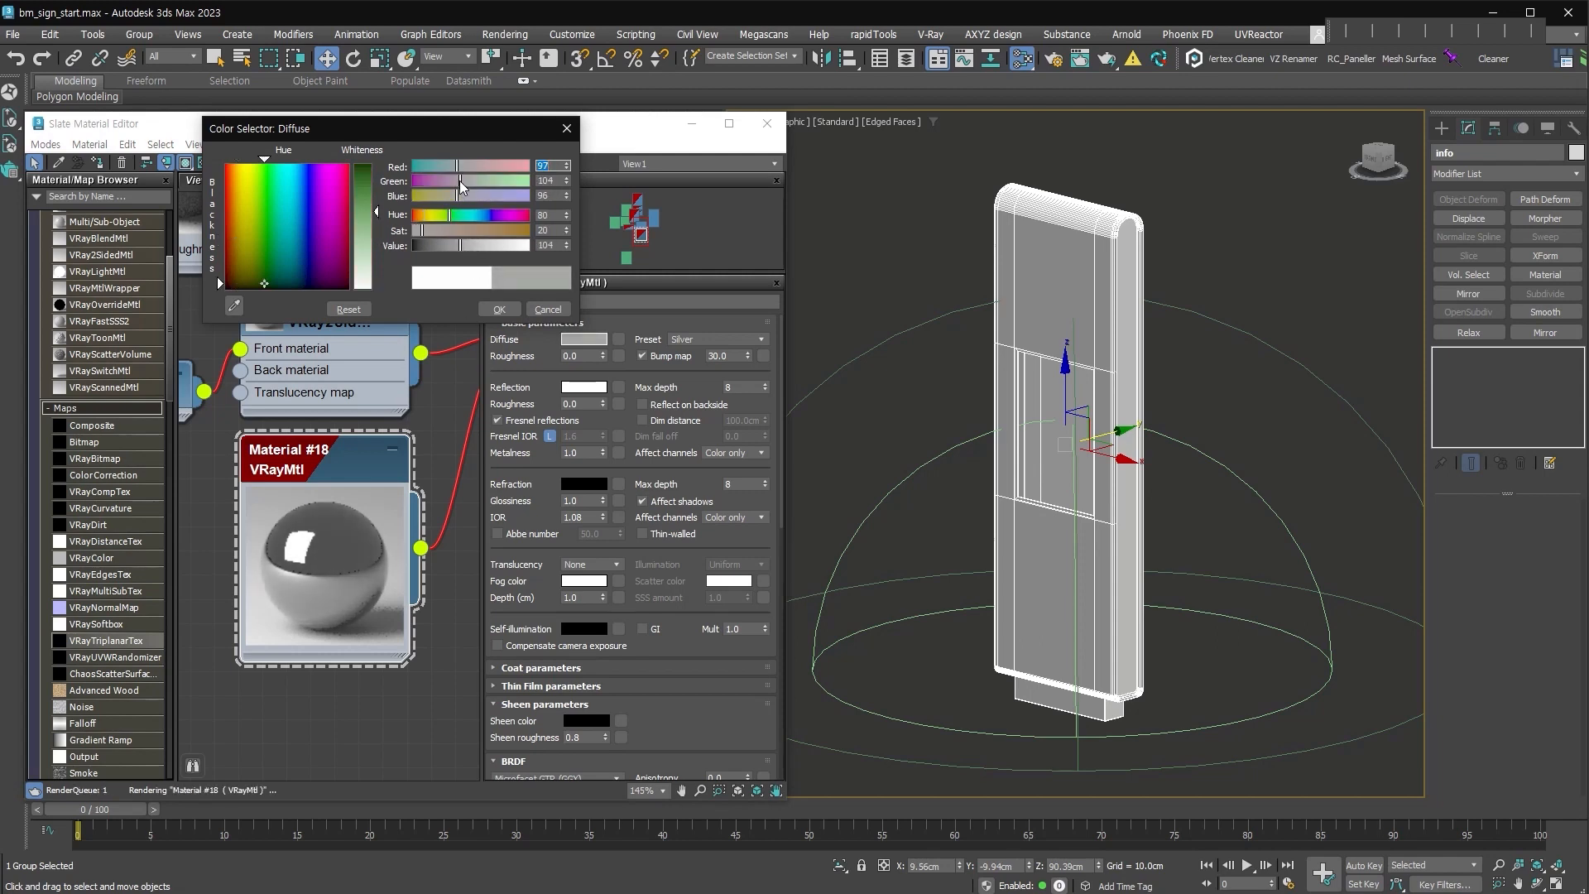
drag(457, 197, 461, 166)
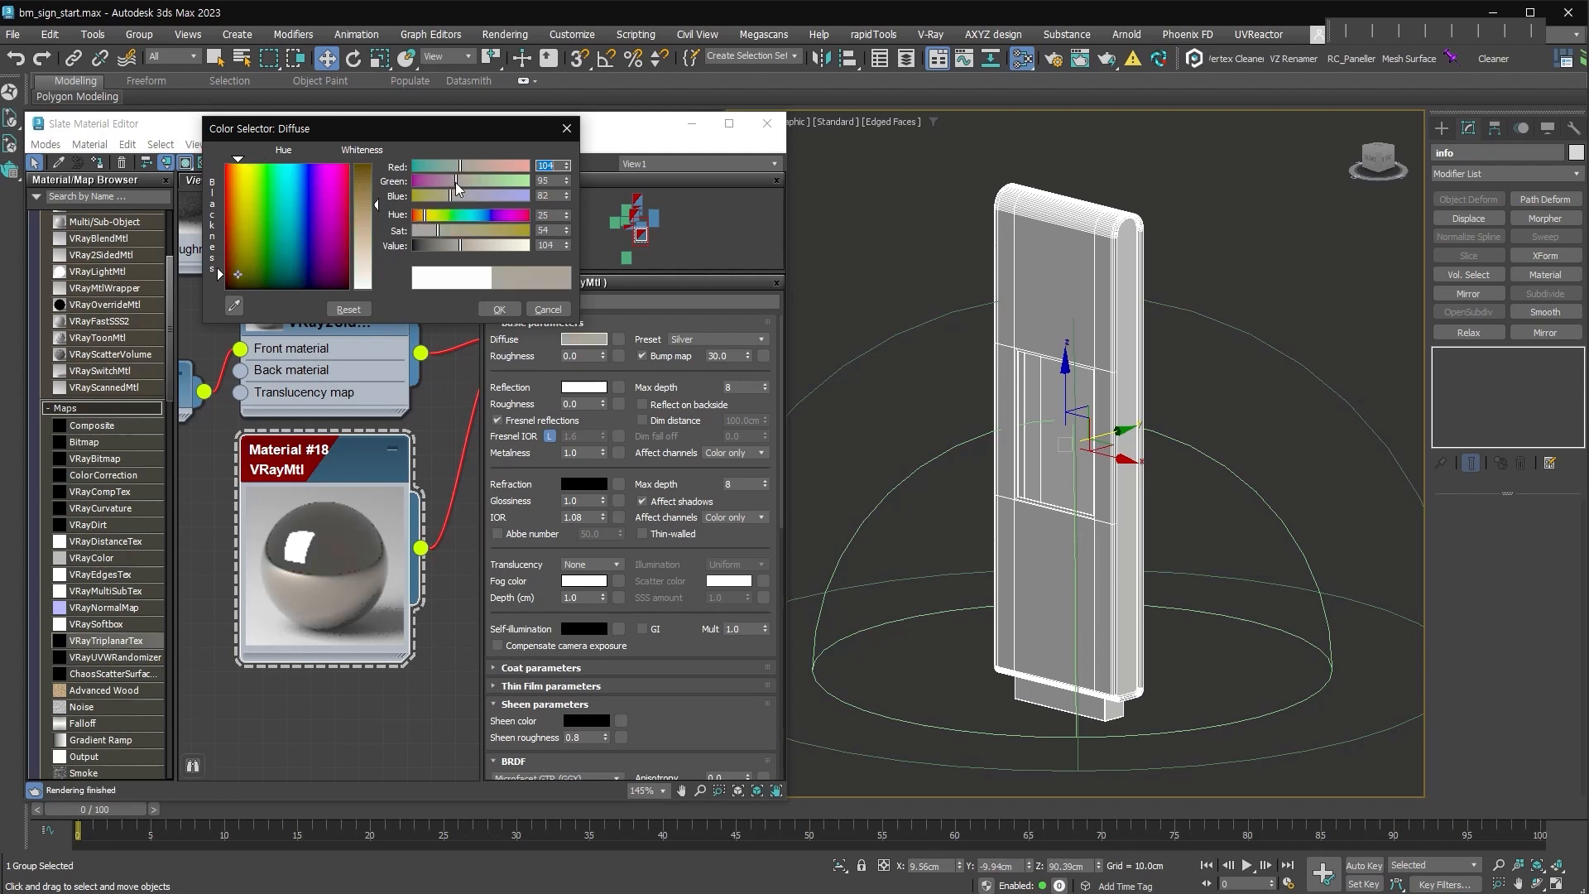
click(499, 308)
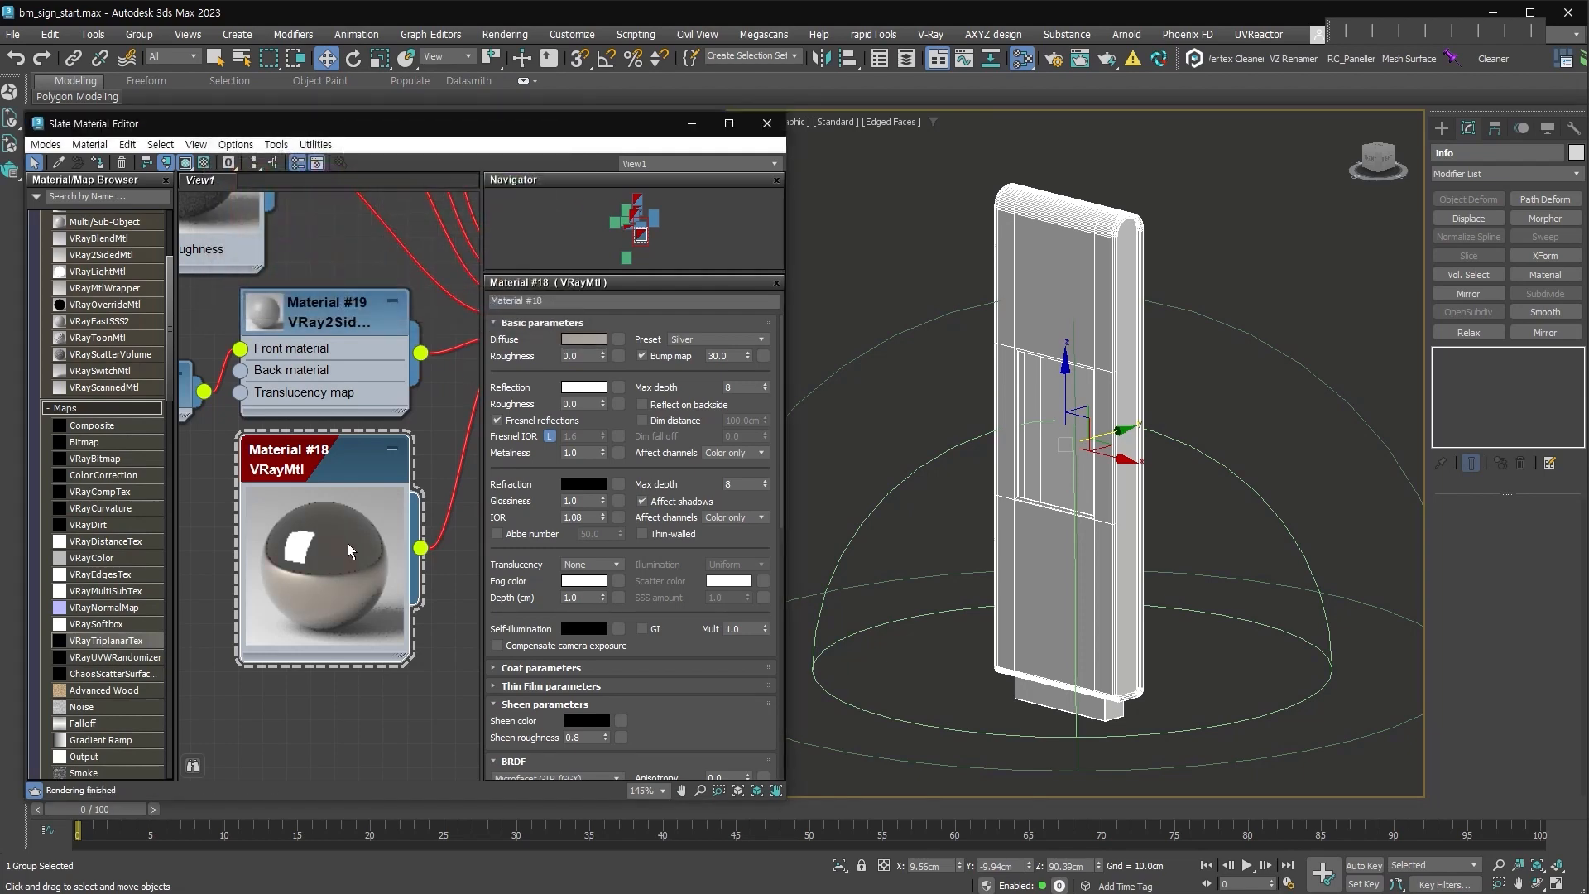
Assign the six-part Multi/Sub-Object material to the selected sign group.
scroll(346, 544, down, 5)
click(298, 329)
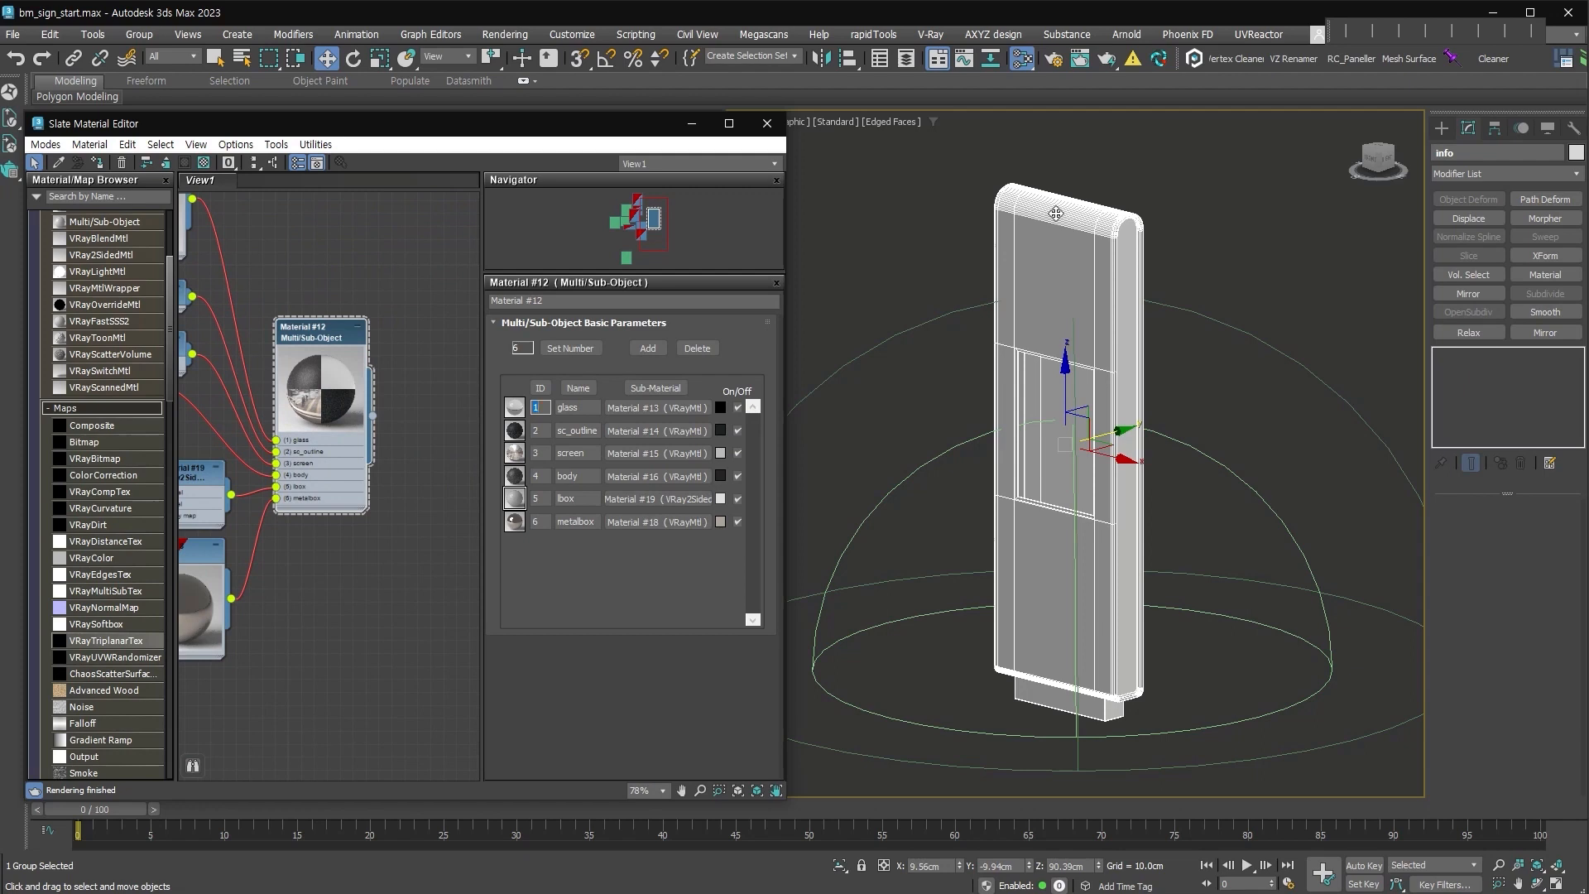
click(96, 163)
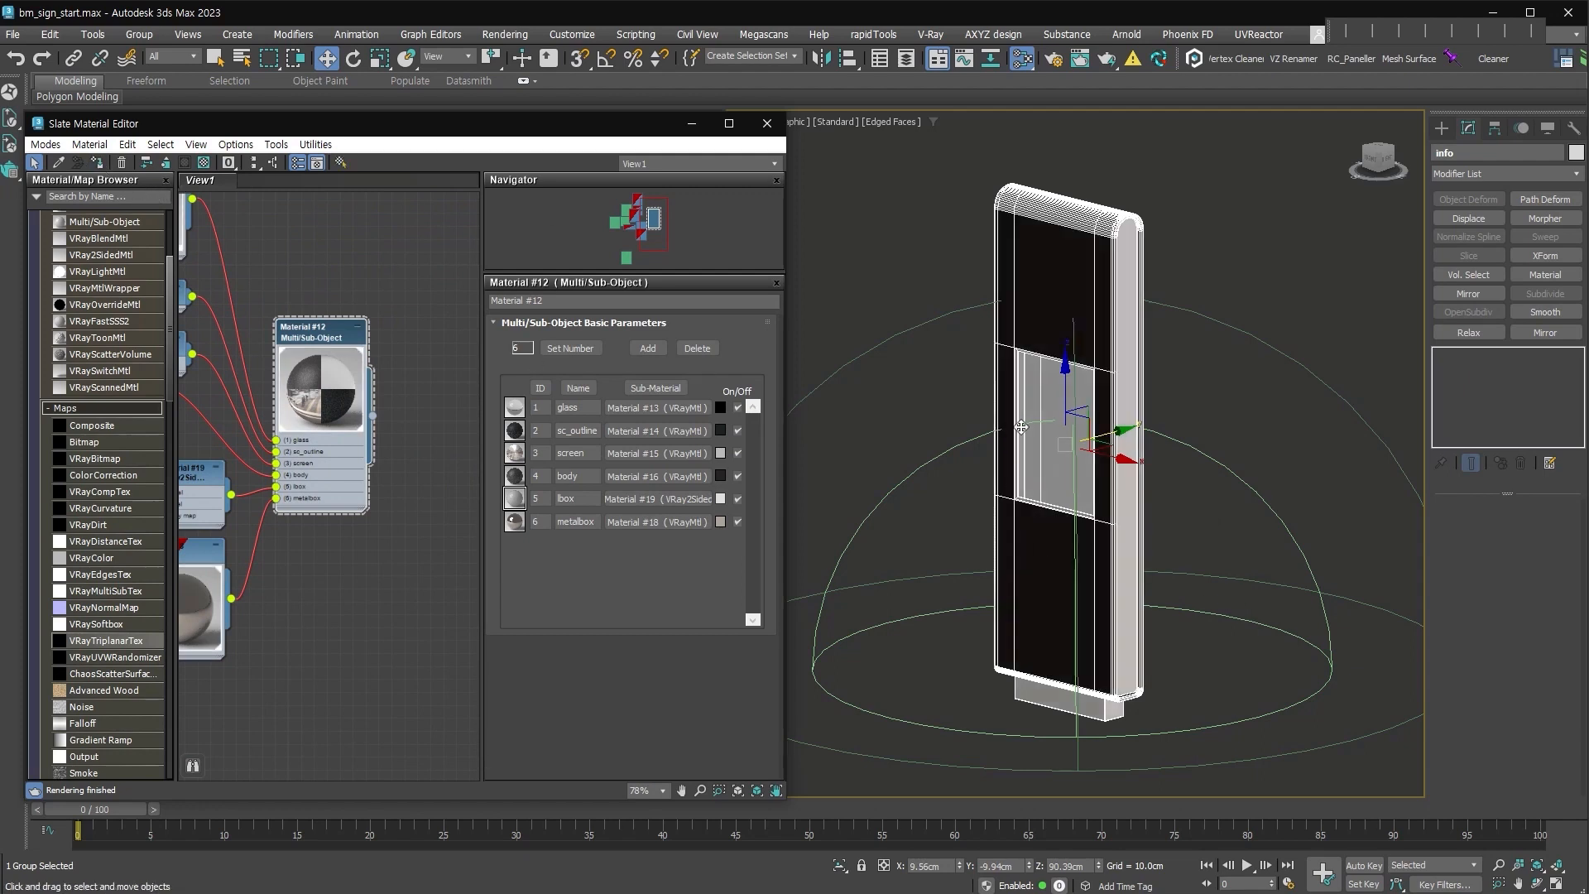
Open the street photo's VRayBitmap parameters and add a UVW Map modifier to the sign's screen object.
middle_drag(331, 484, 576, 544)
double_click(282, 340)
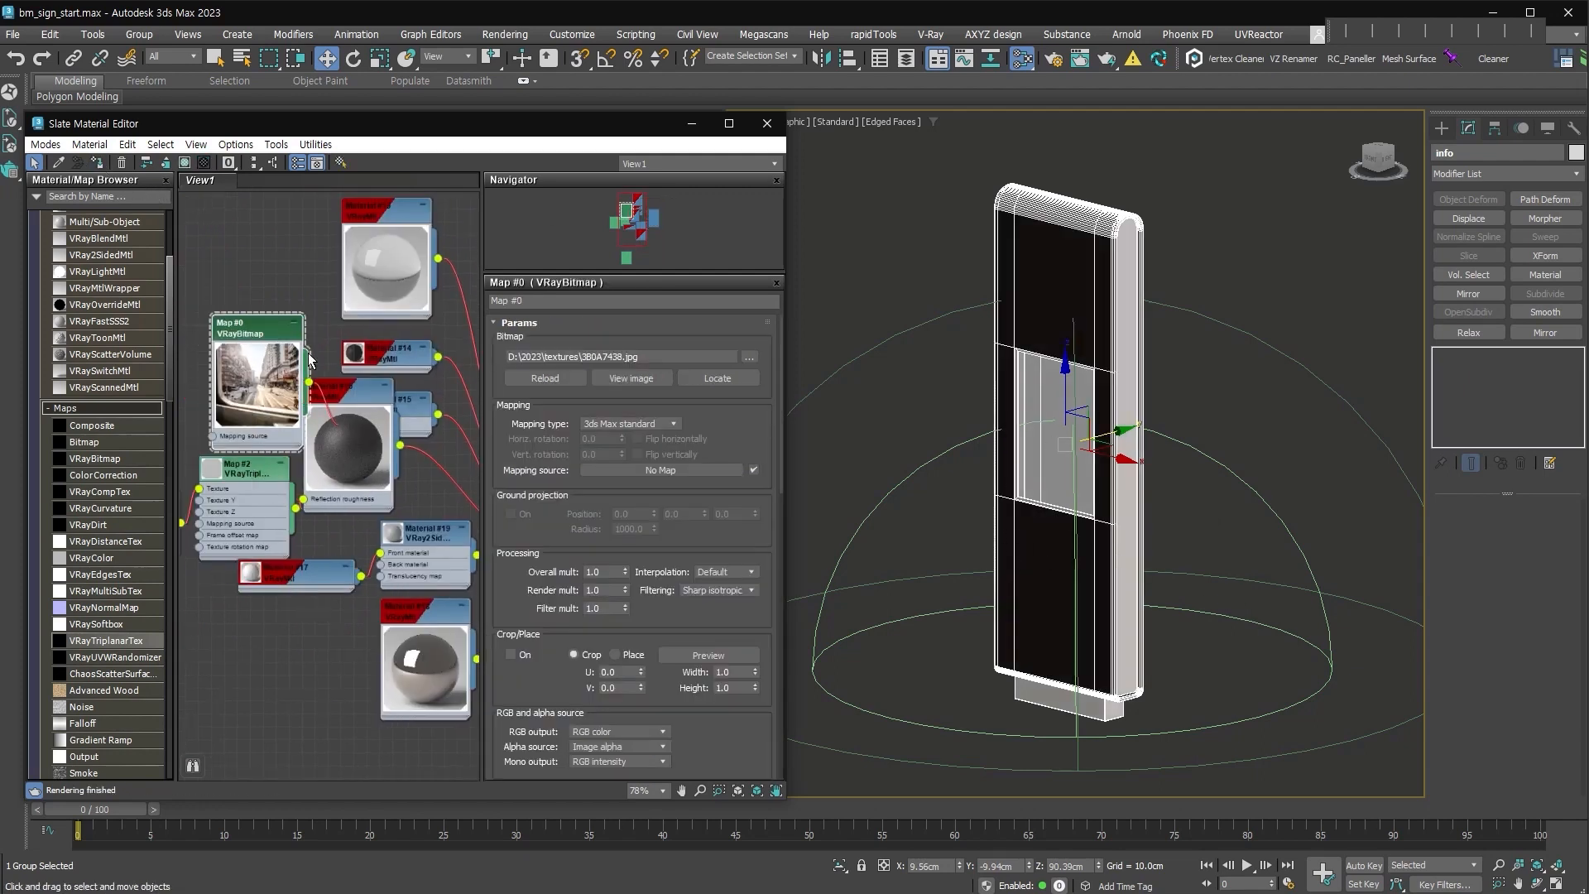
scroll(1076, 424, up, 5)
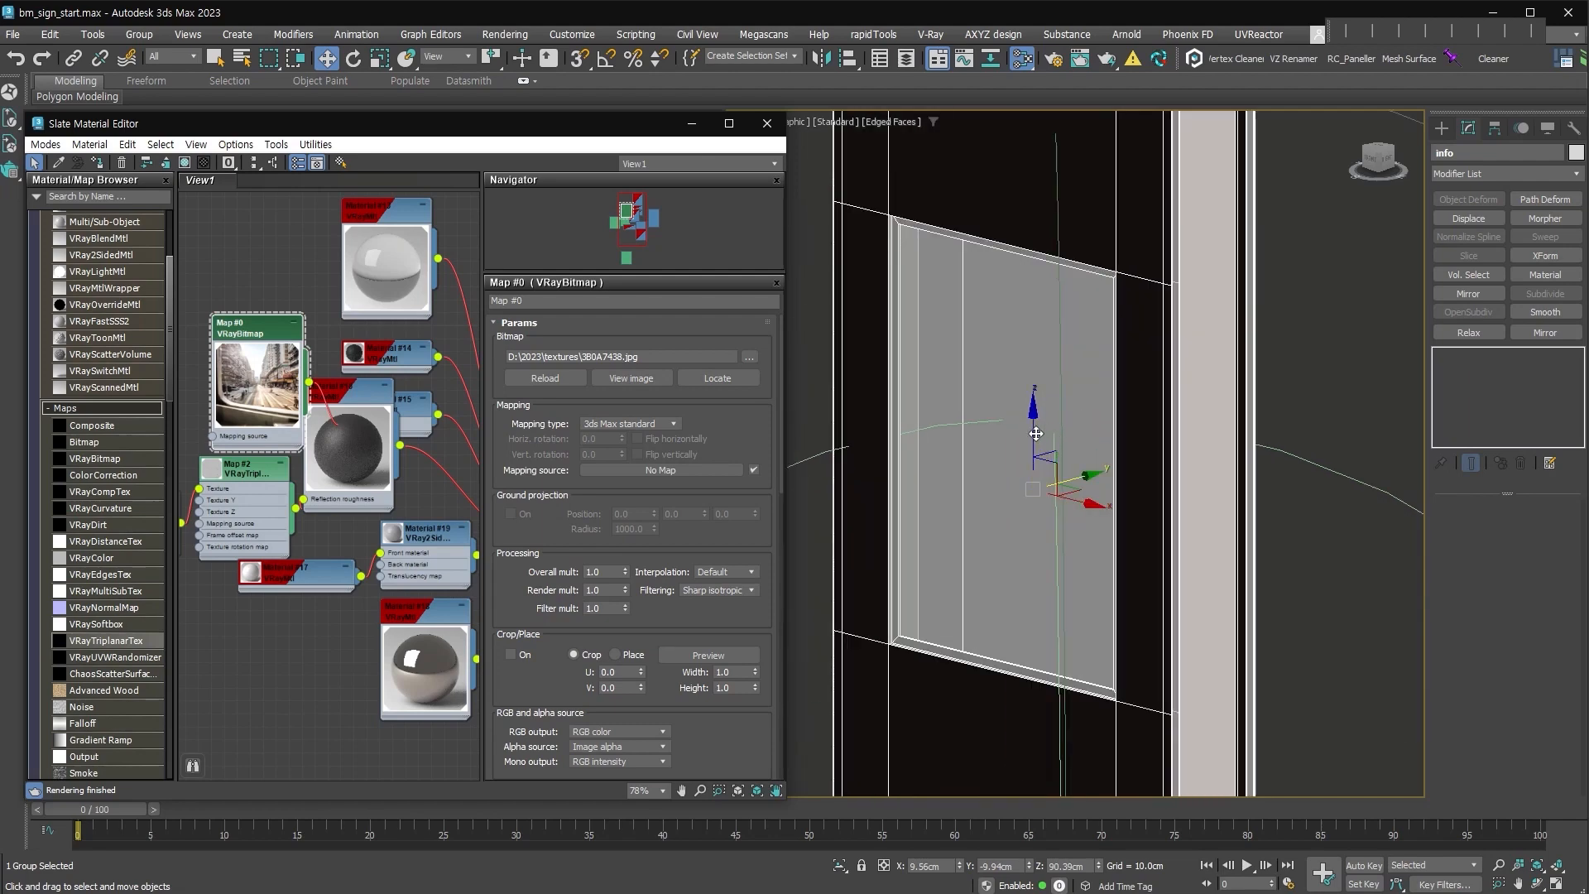
click(906, 303)
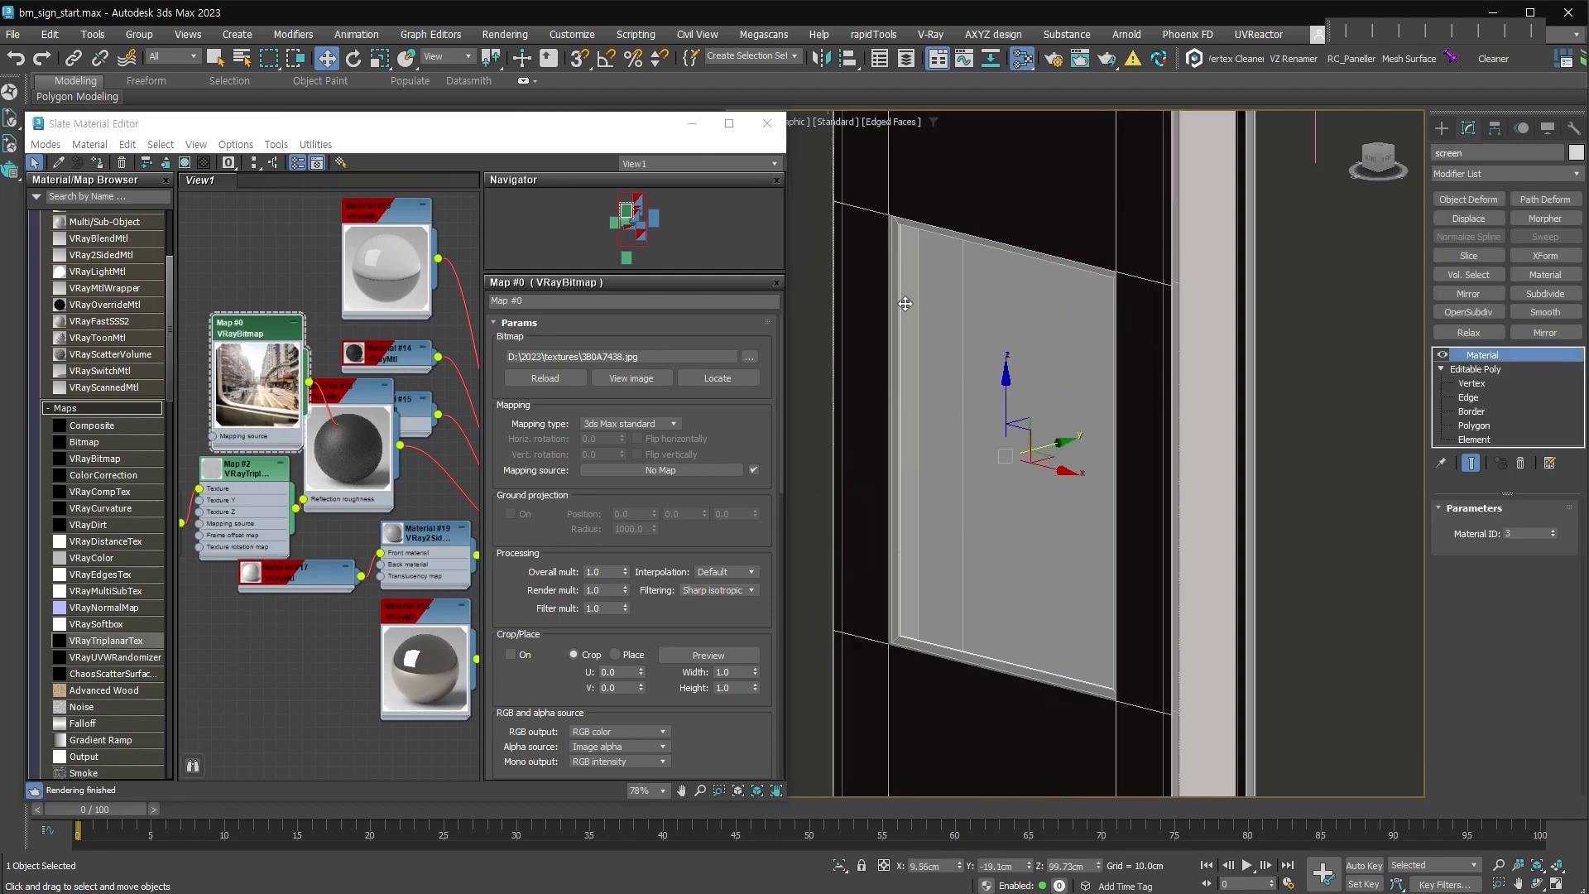
key(f)
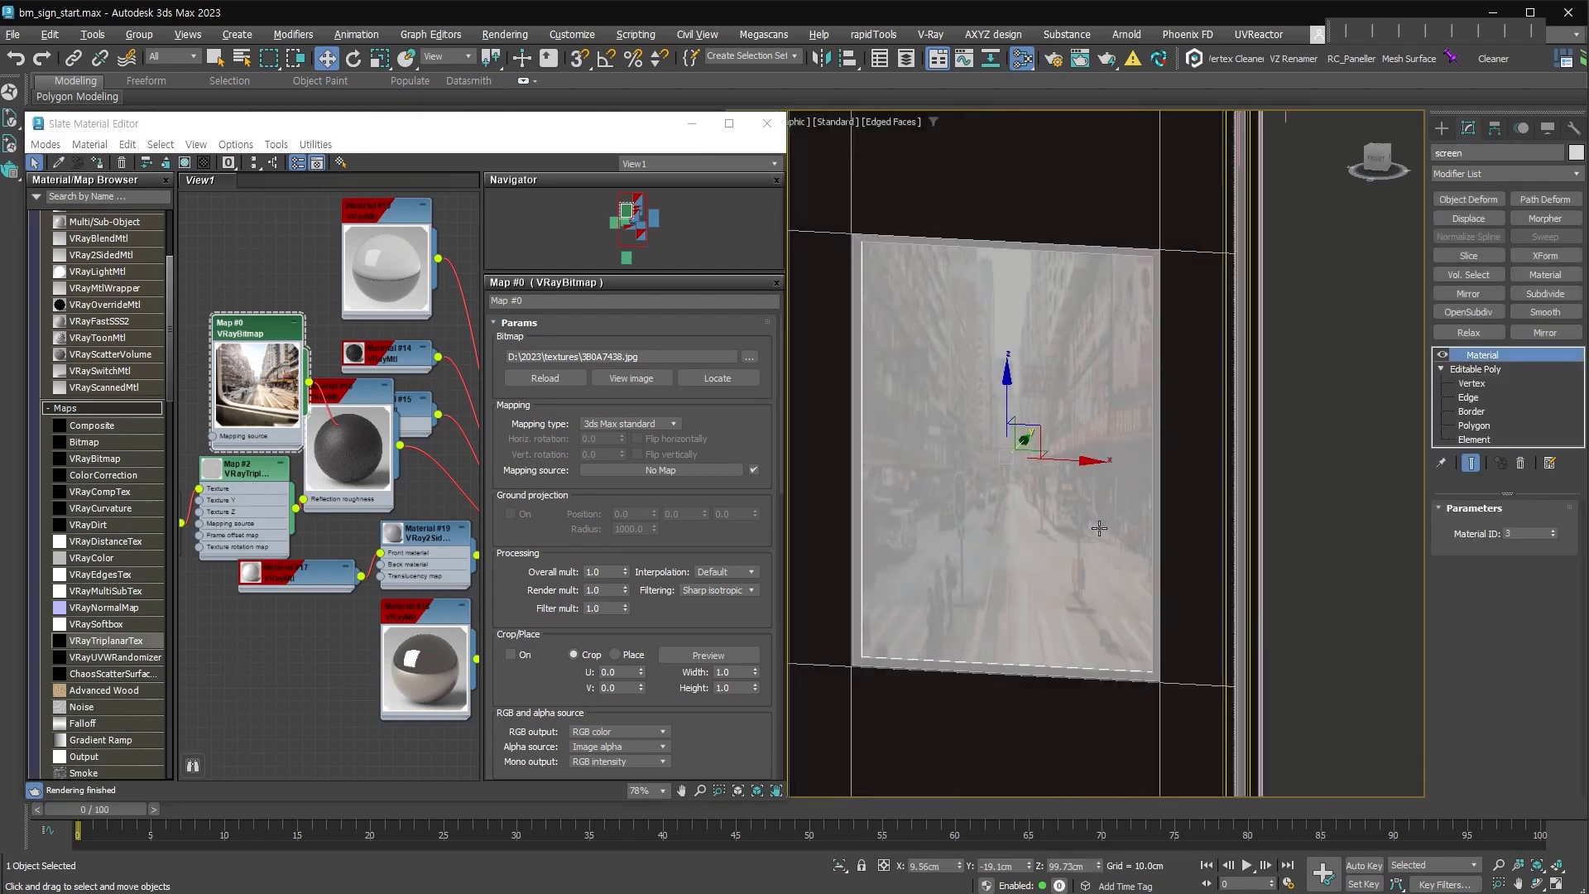
key(ctrl+u)
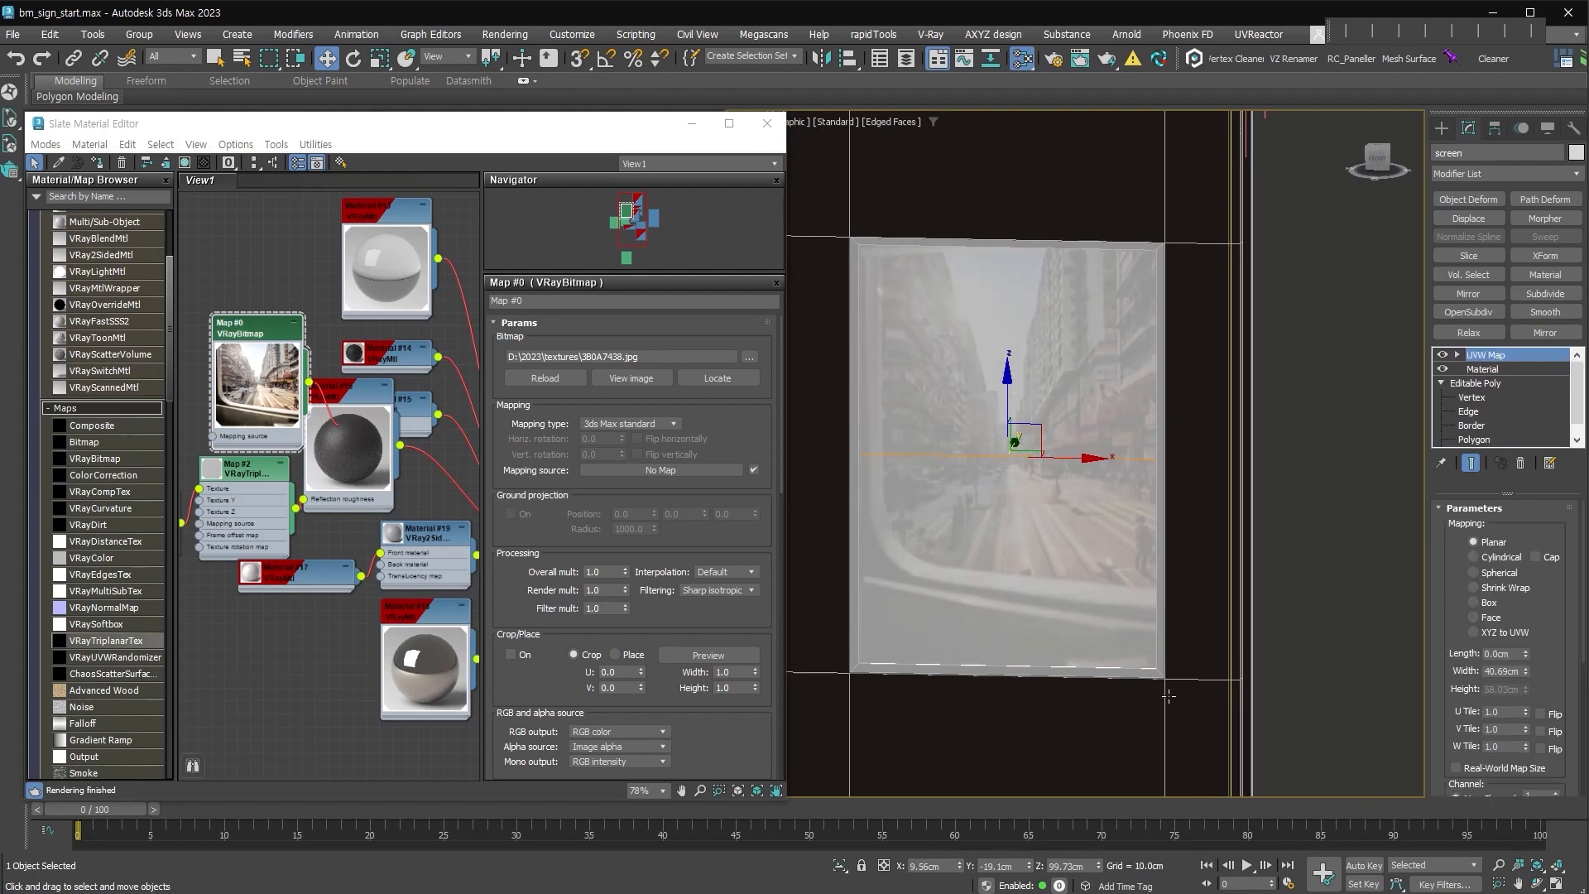
Use Normal Align on the screen's planar UVW mapping and fit the gizmo to the screen.
scroll(1495, 561, down, 5)
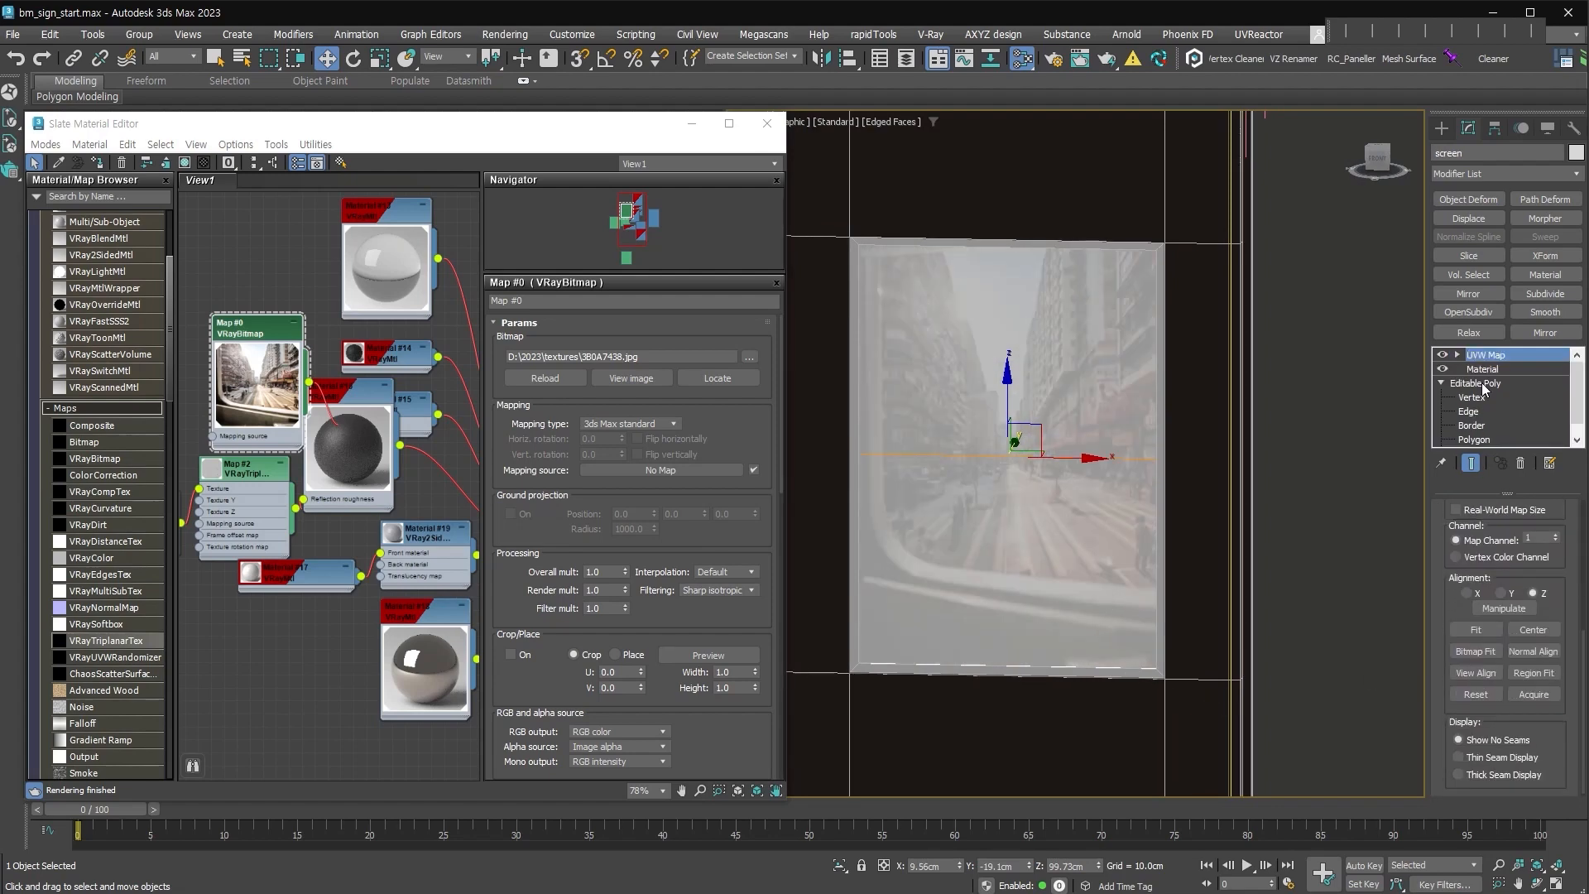
click(1535, 650)
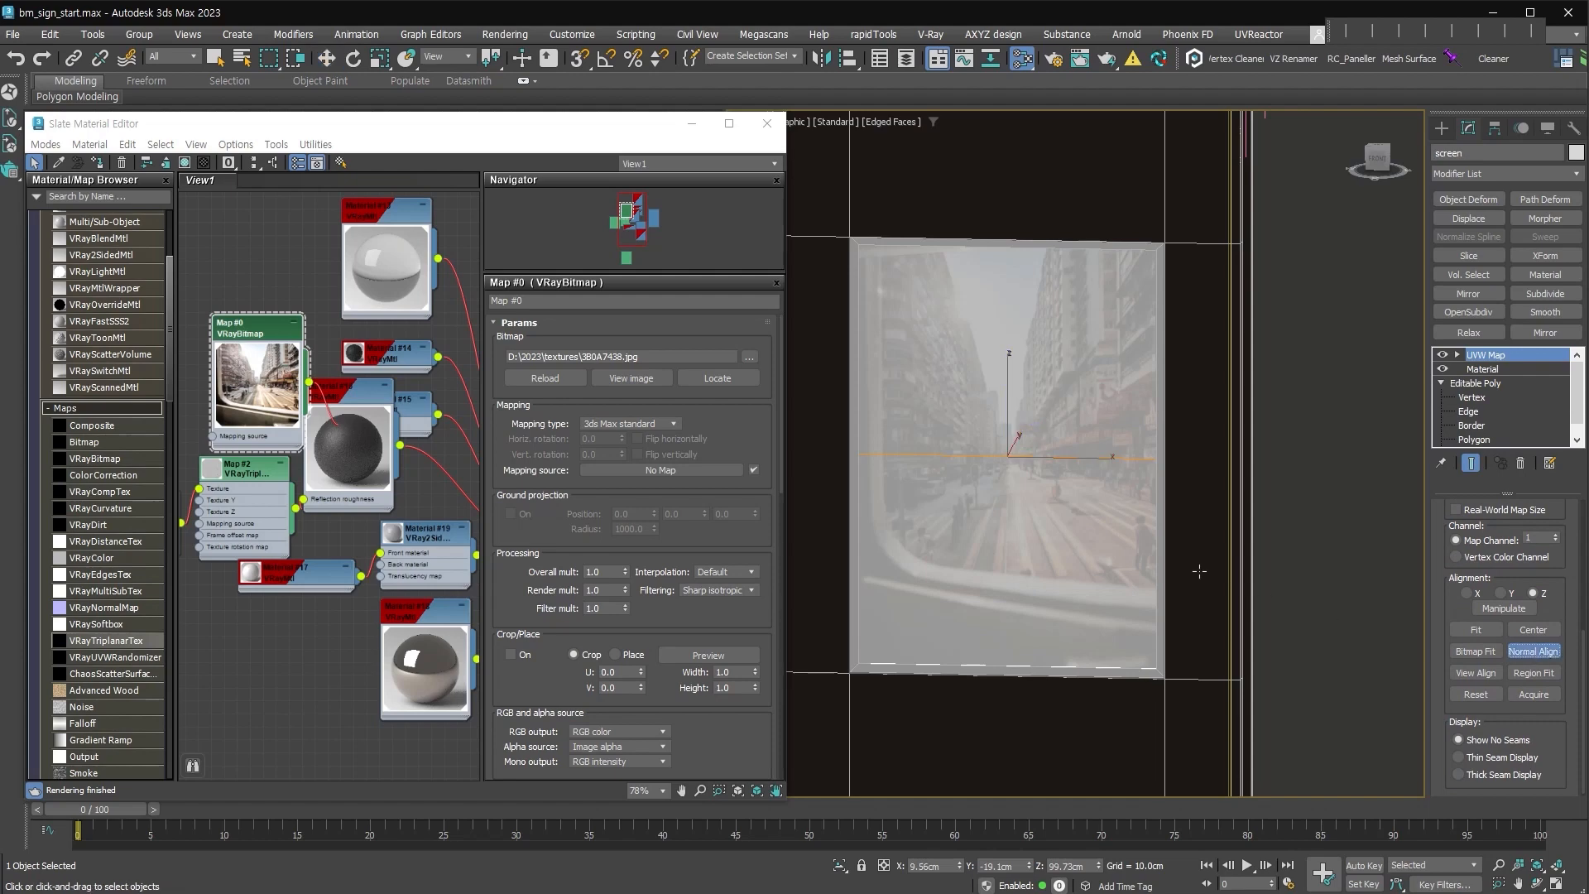
click(1466, 630)
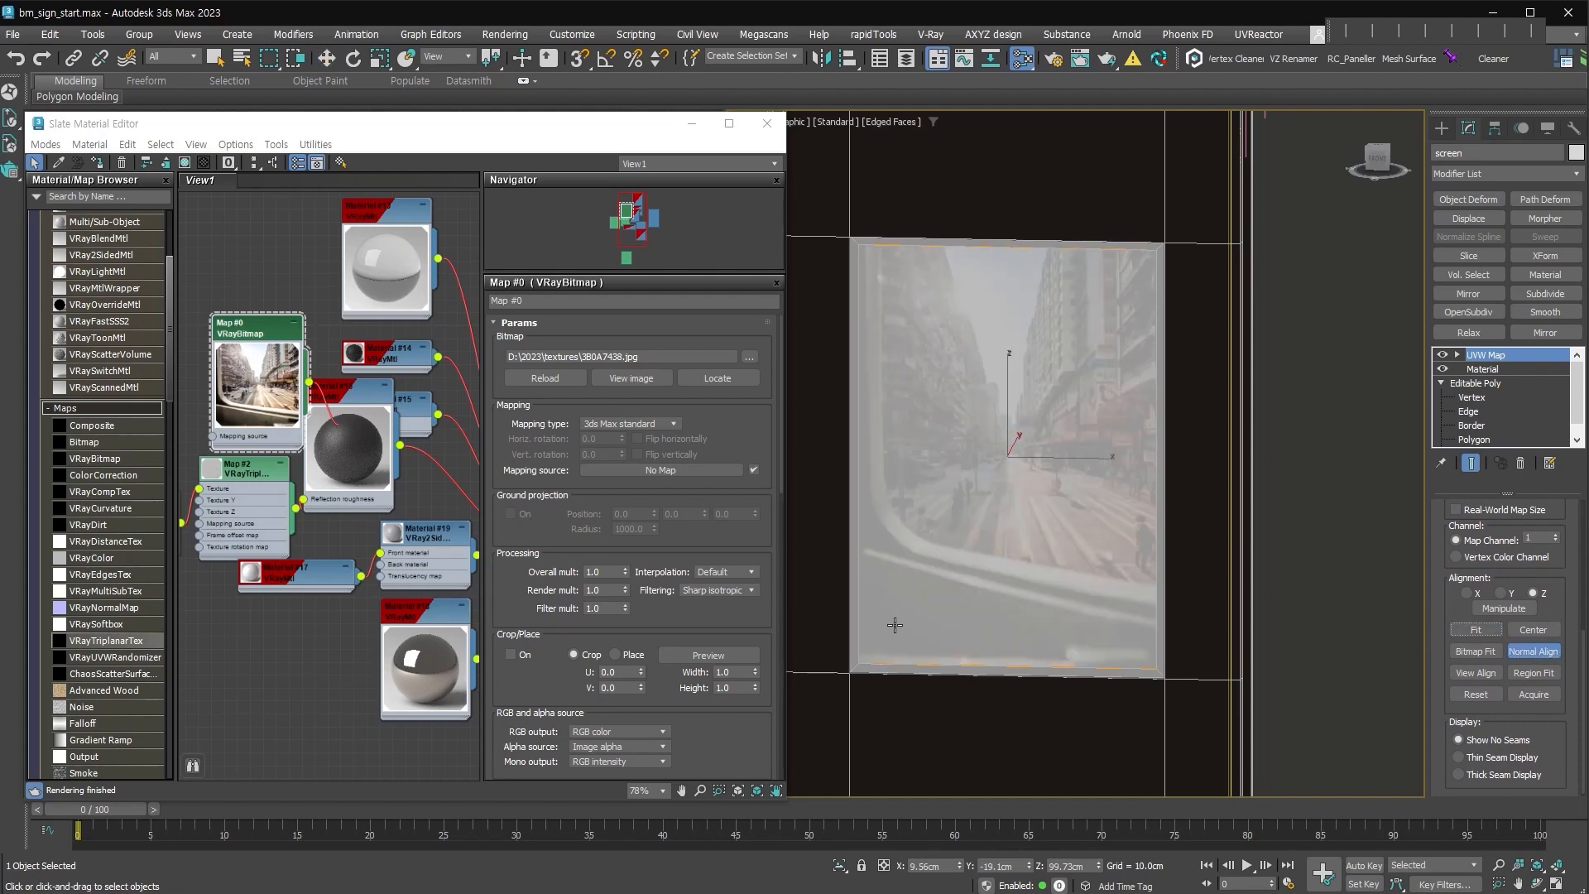
alt+middle_drag(1099, 669, 1064, 645)
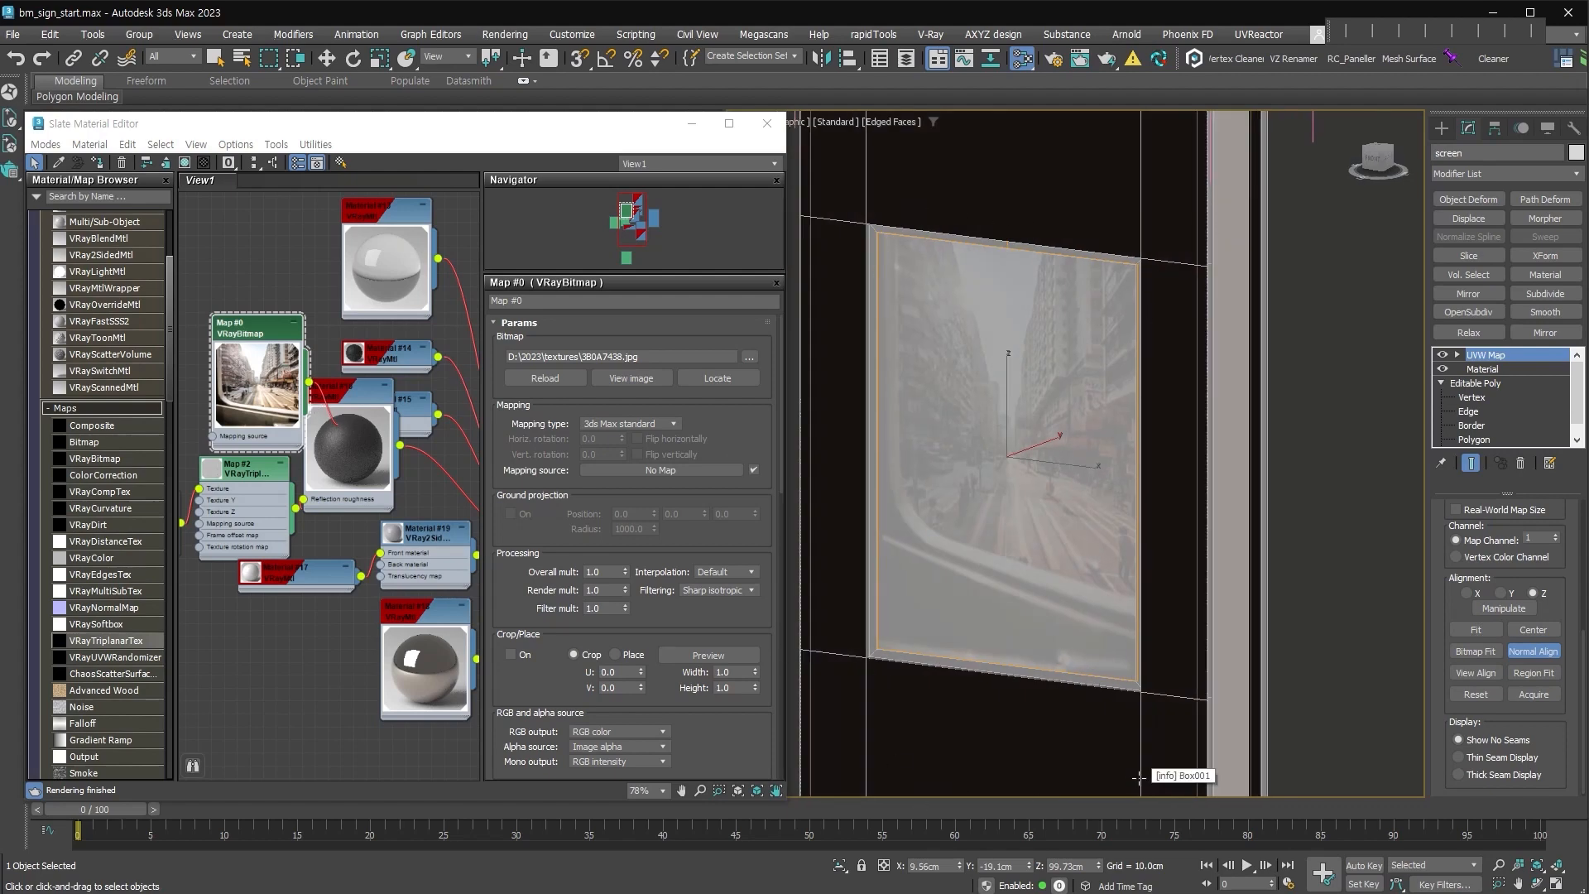
alt+middle_drag(1088, 639, 1125, 610)
right_click(1286, 605)
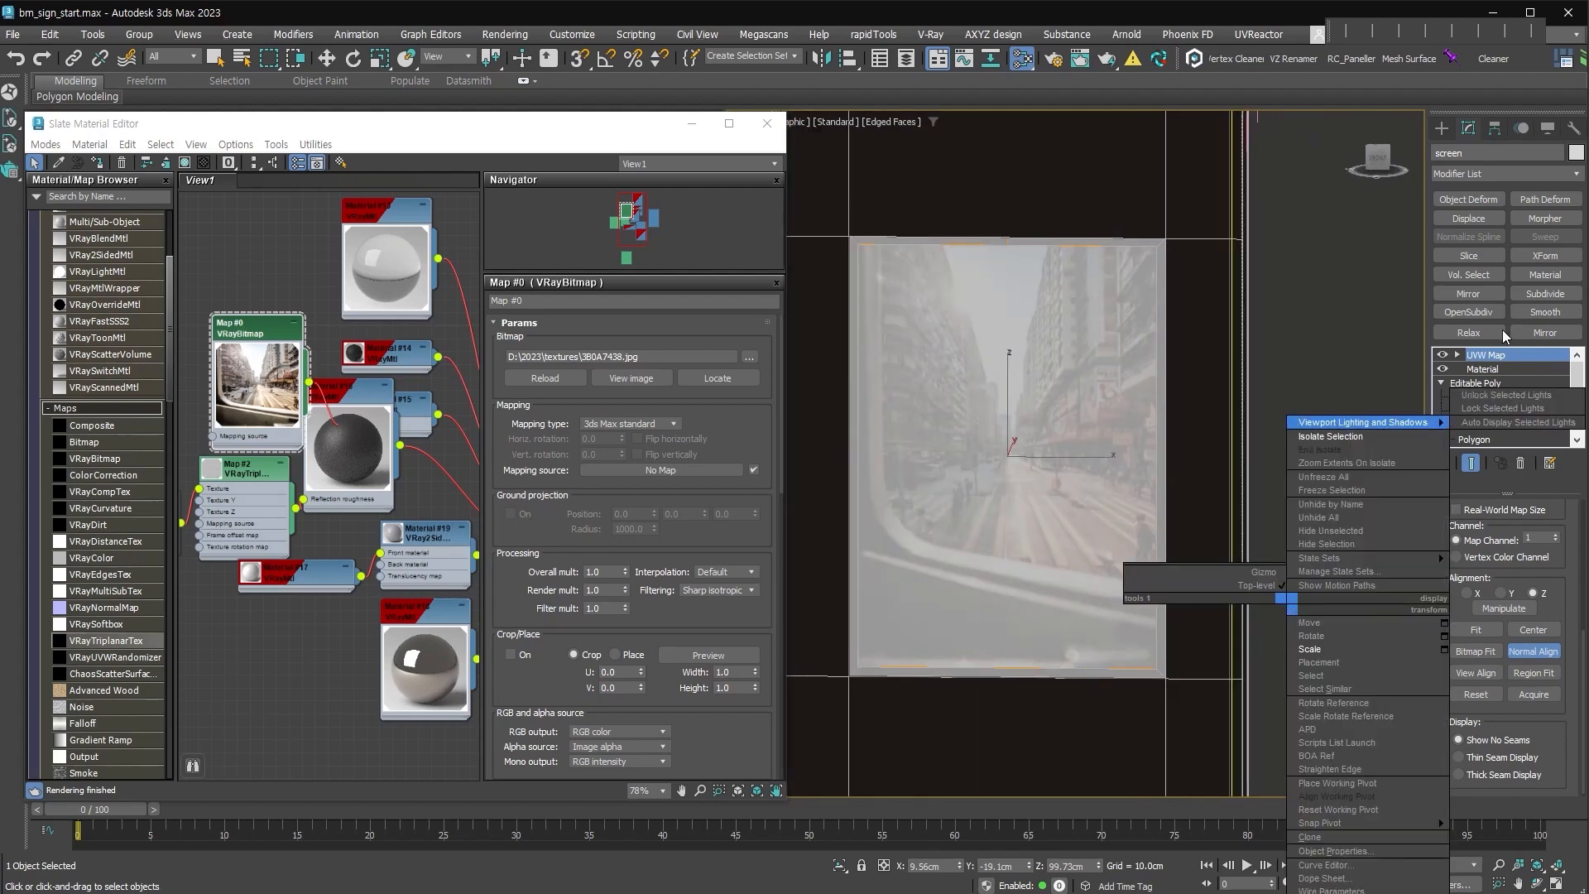
Close the material editor and render a test image of the whole sign in perspective.
click(1441, 126)
alt+middle_drag(1192, 464, 1193, 532)
double_click(1283, 520)
scroll(1145, 543, down, 5)
key(p)
scroll(1165, 502, down, 3)
key(alt+z)
middle_drag(1234, 581, 1198, 552)
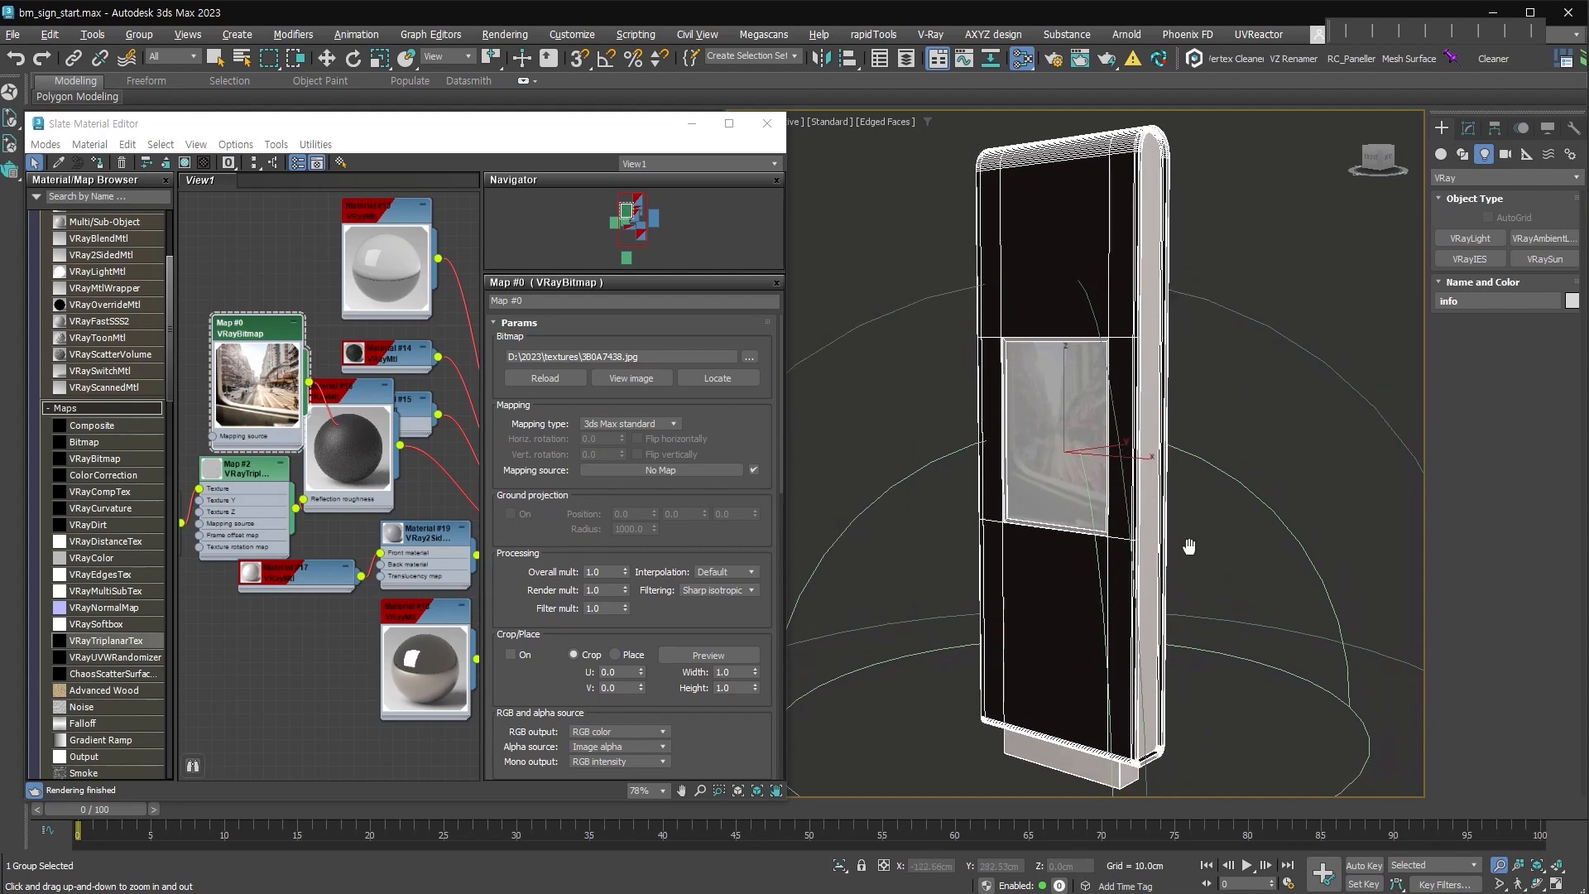
key(r)
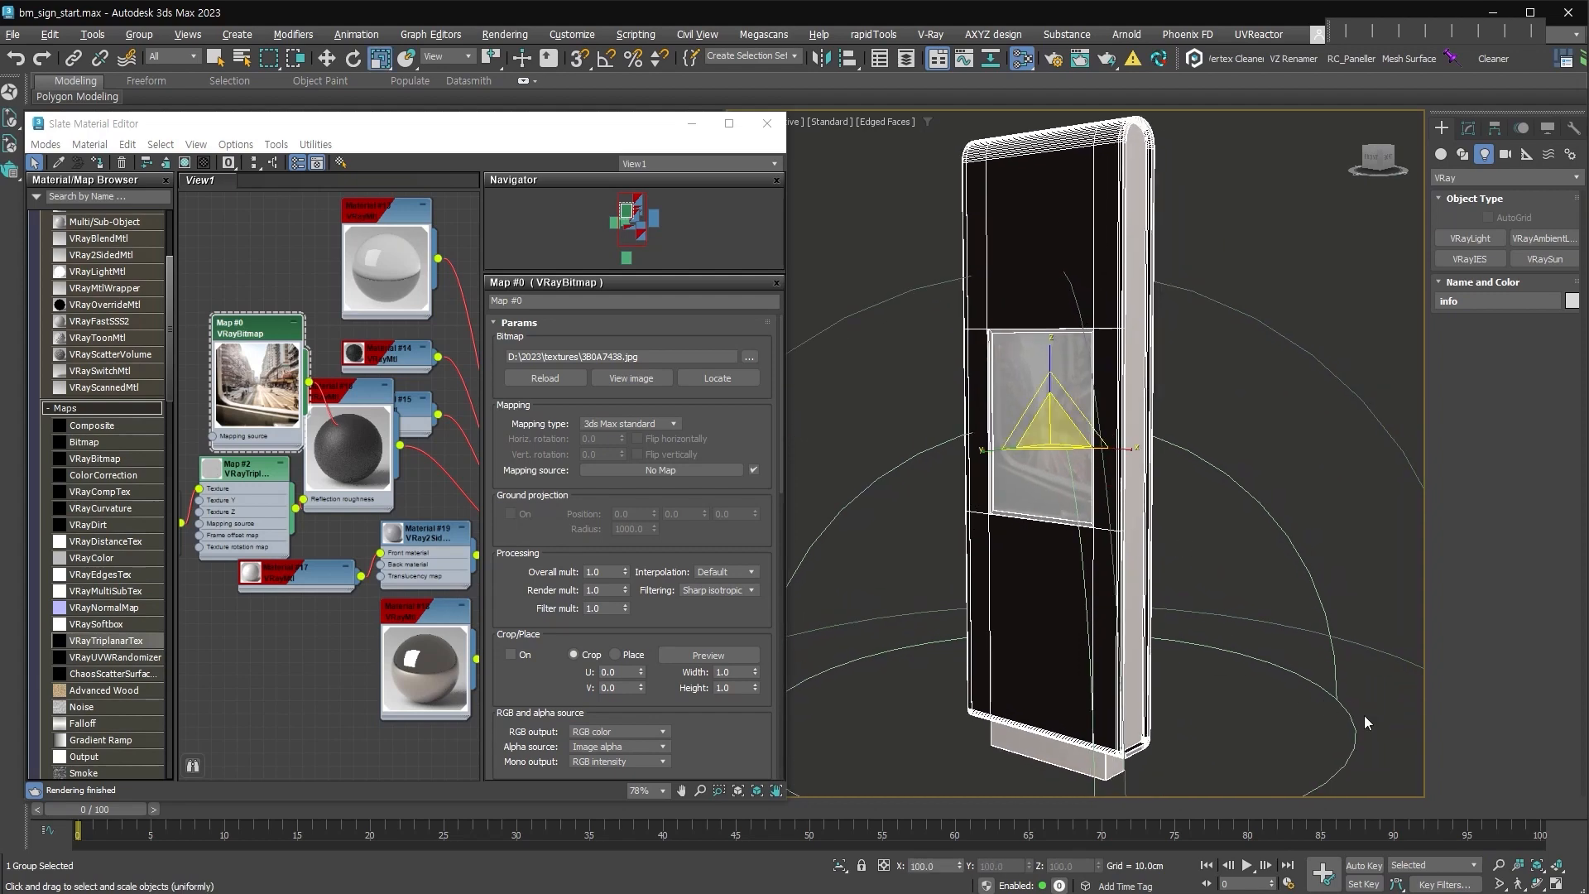
key(m)
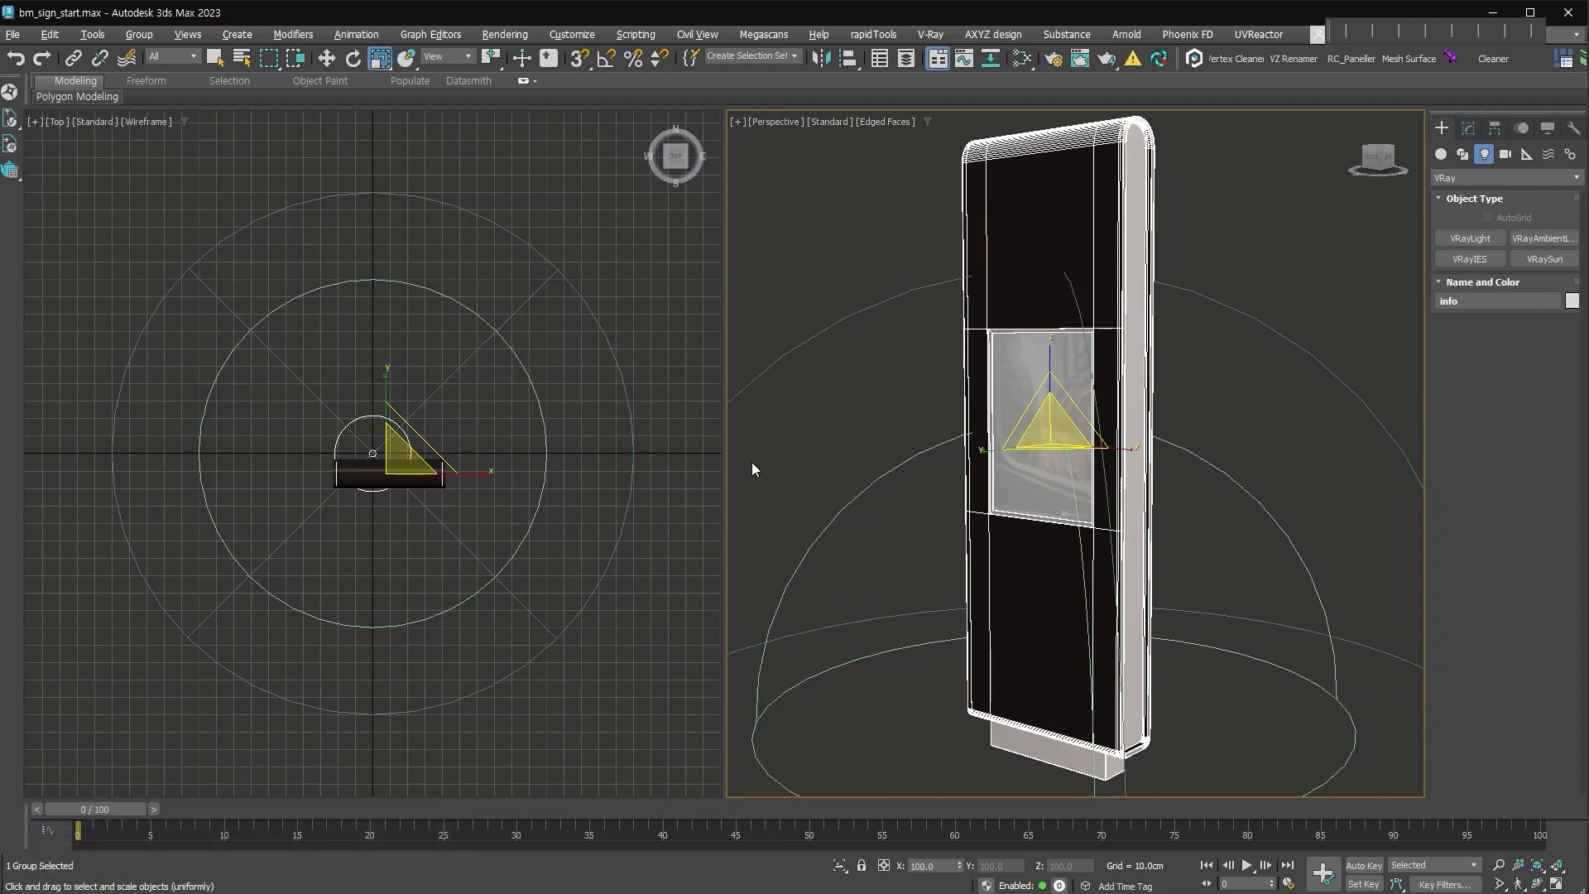
click(1103, 64)
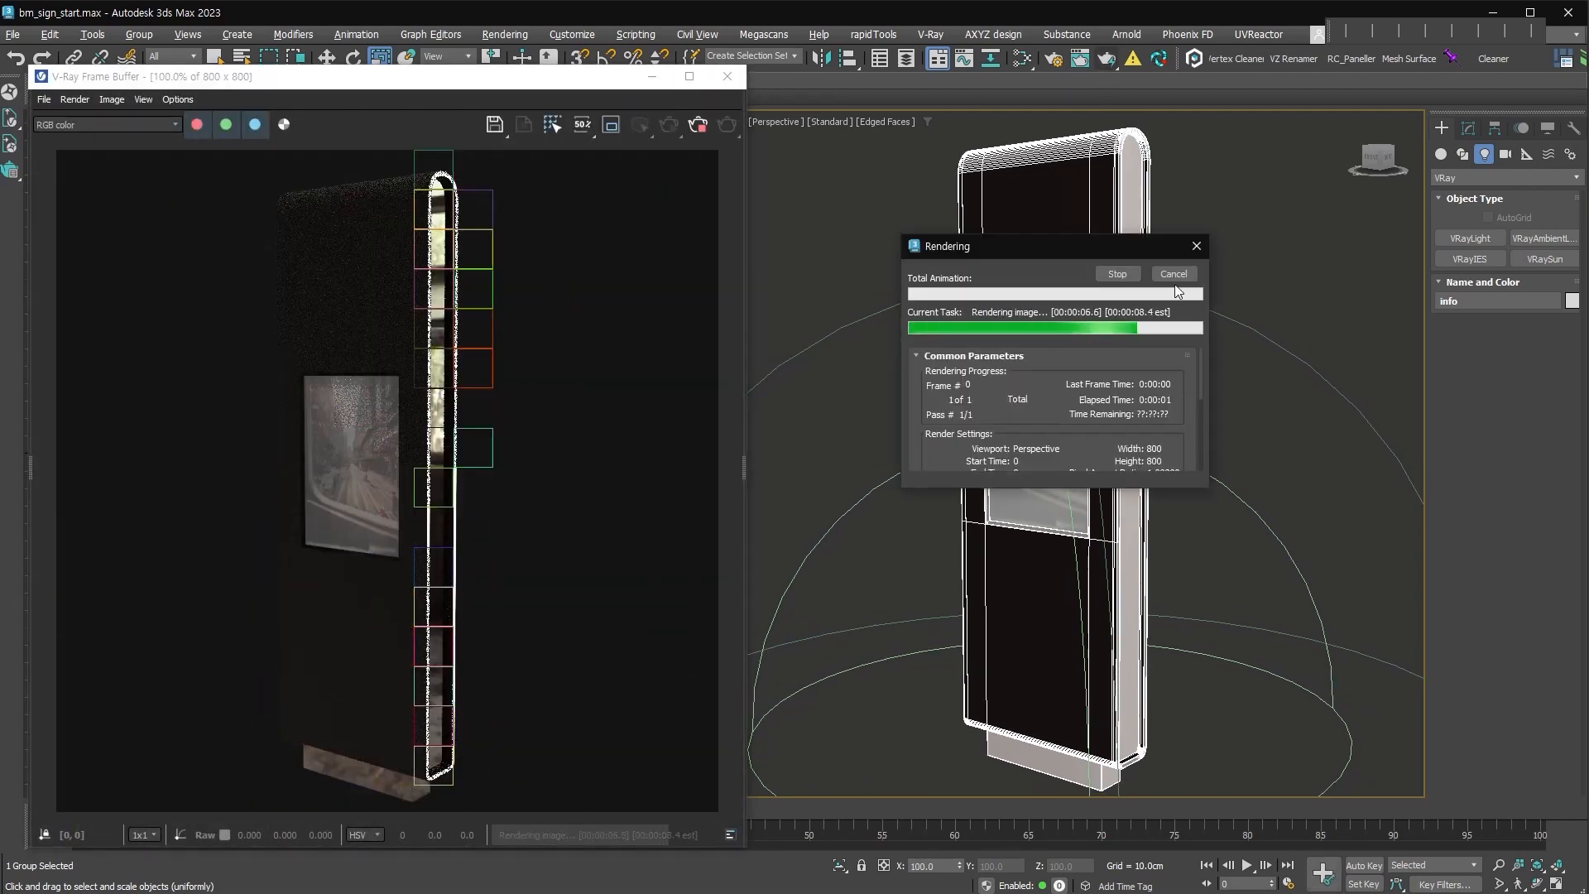
Reopen the material editor, move the body material node aside and open its roughness bitmap's parameters.
click(1022, 58)
double_click(359, 468)
drag(342, 439, 380, 441)
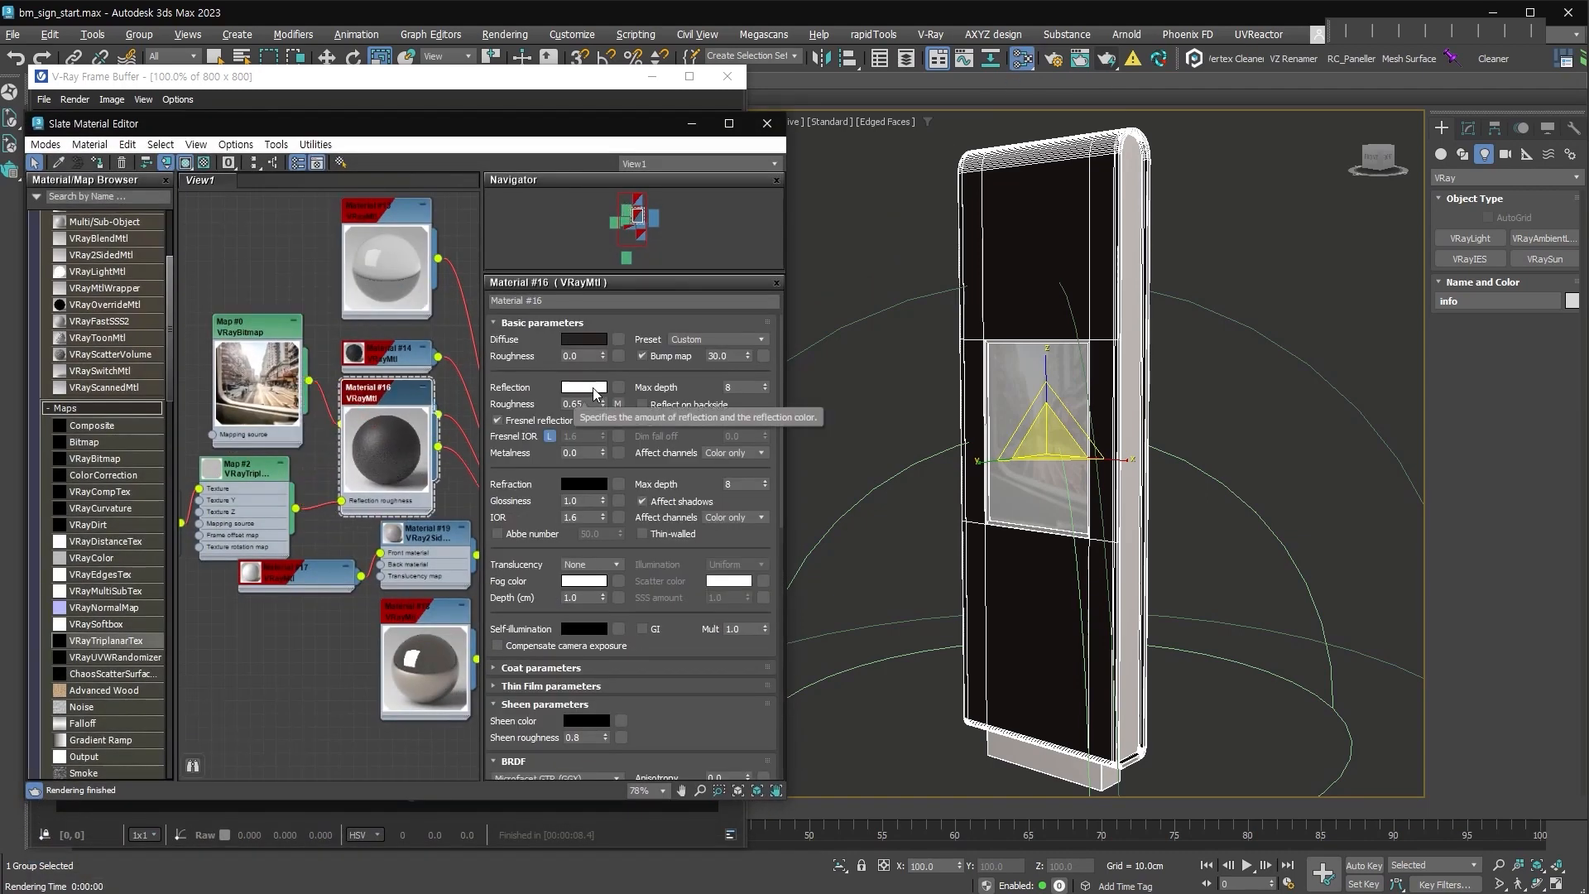
middle_drag(241, 471, 433, 424)
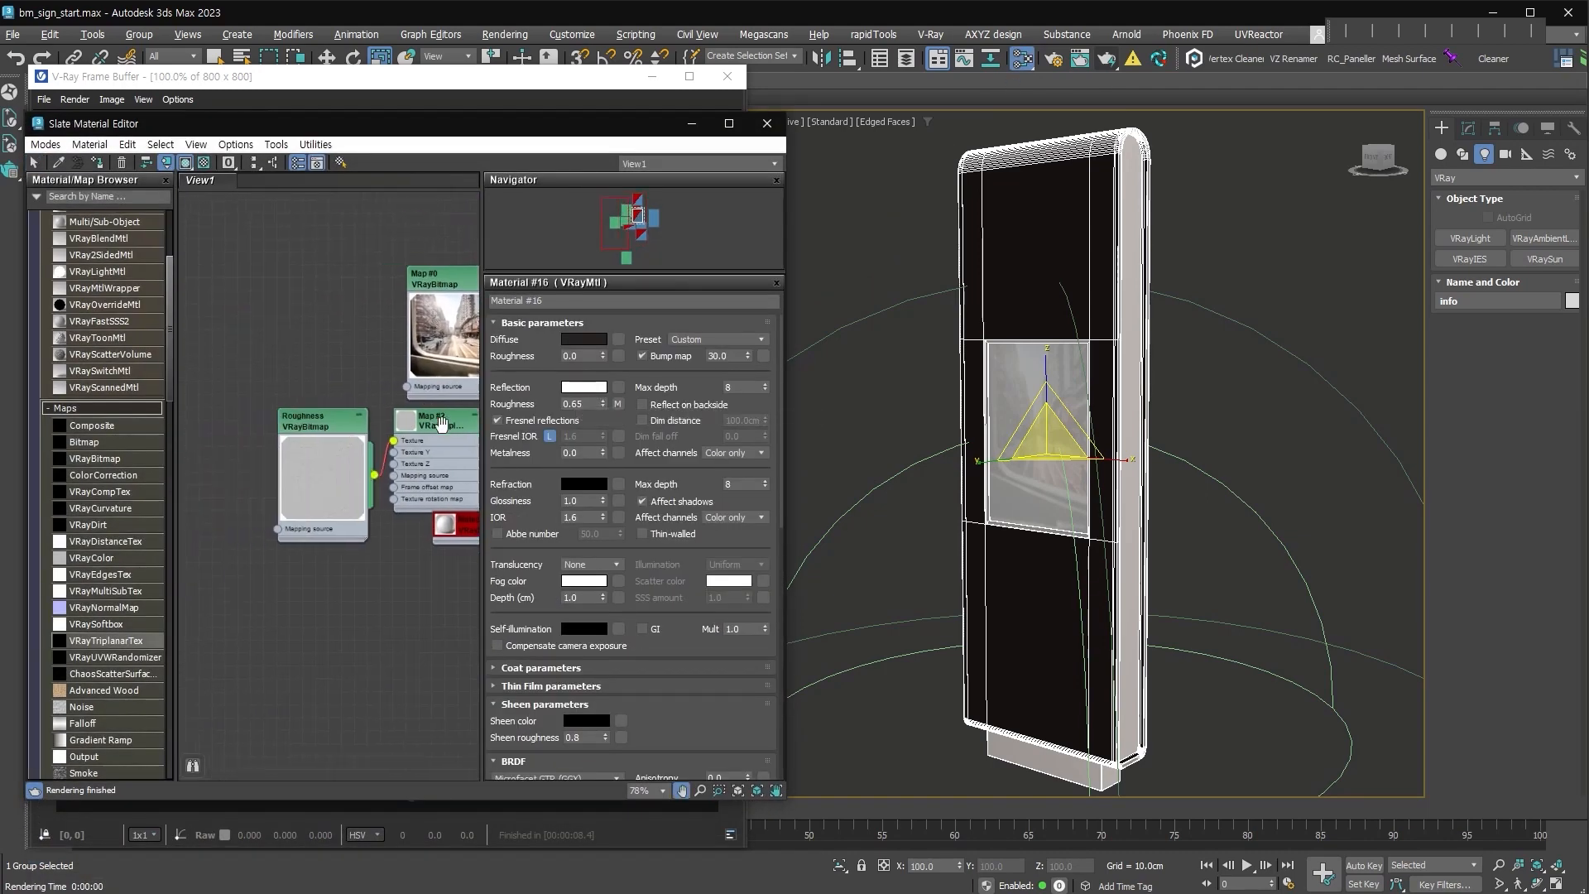
double_click(321, 420)
middle_drag(404, 504, 170, 521)
scroll(188, 522, up, 2)
middle_drag(189, 523, 300, 472)
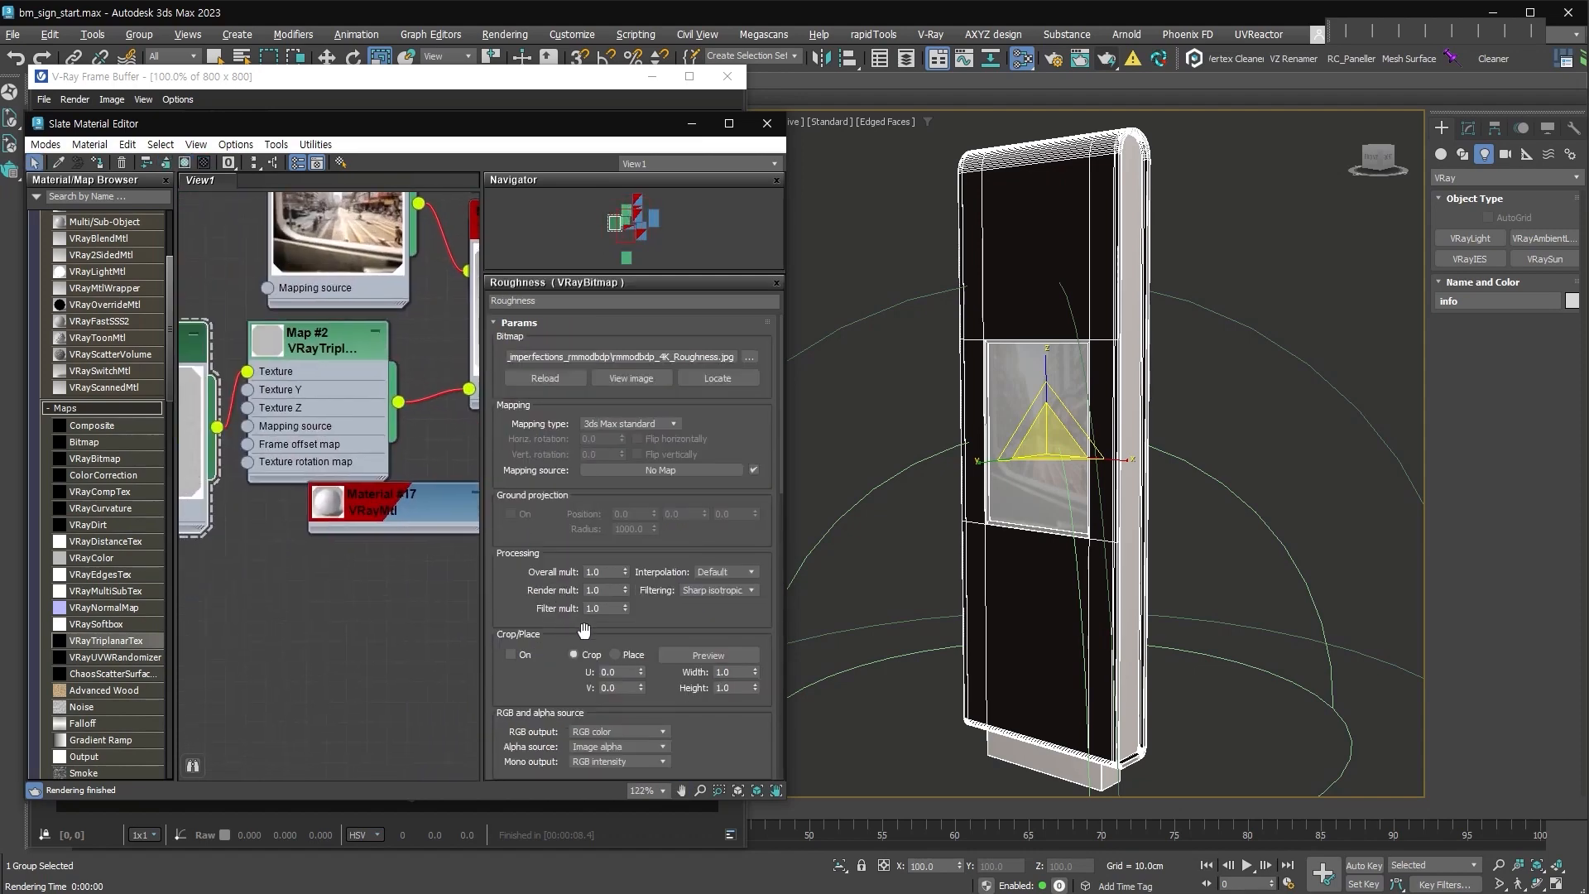
Insert a Color Correction map between the triplanar map and the body material's reflection roughness, and rearrange the nodes.
drag(124, 477, 441, 391)
drag(312, 374, 271, 372)
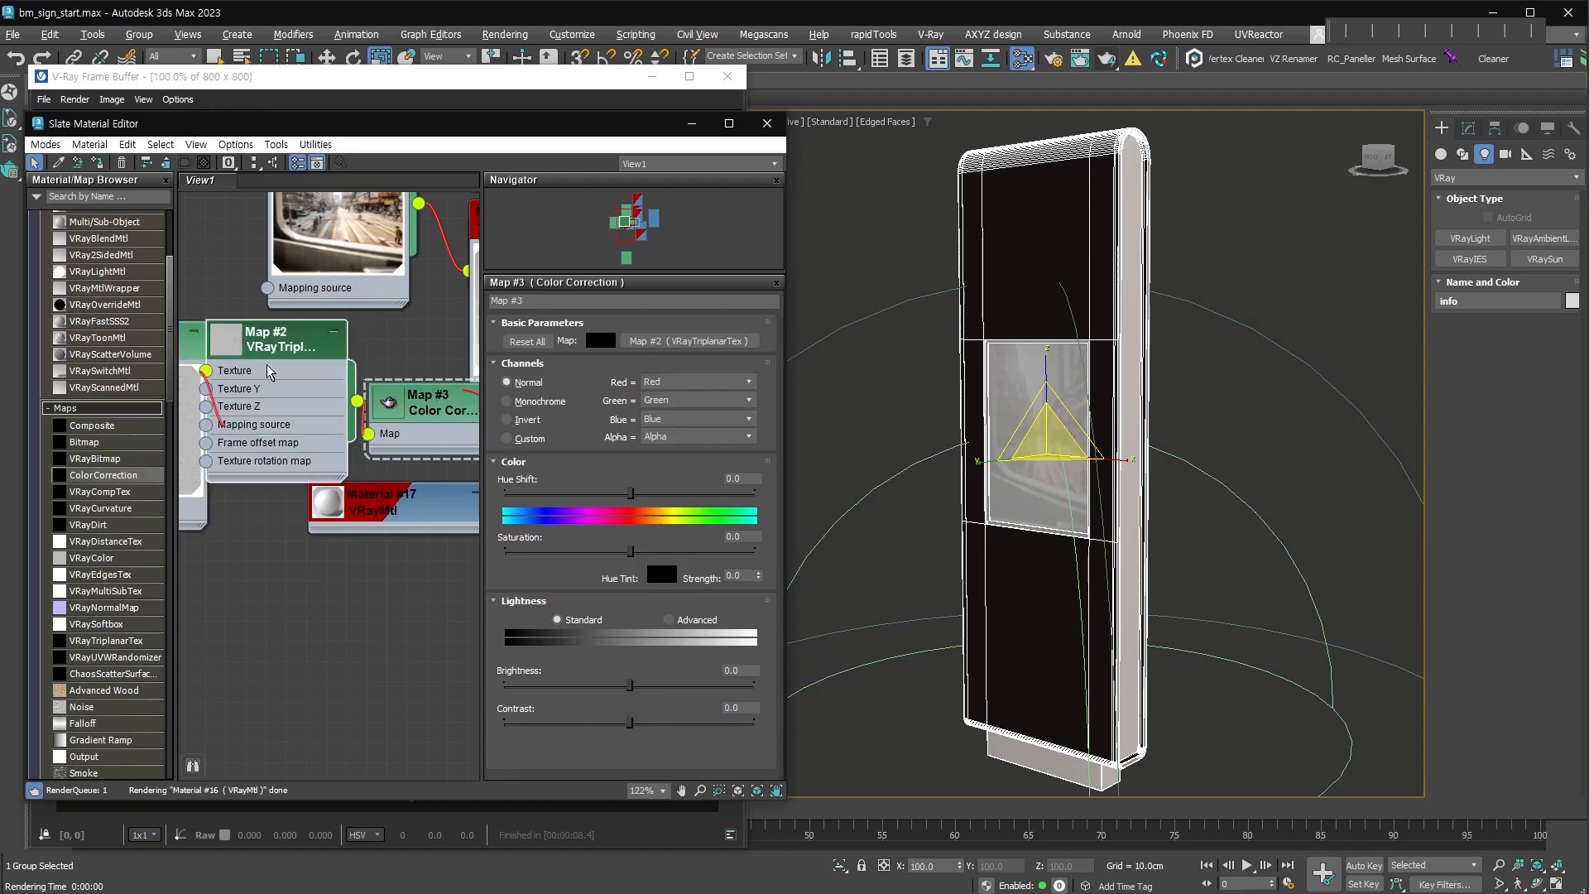
double_click(390, 403)
drag(416, 414, 402, 352)
scroll(414, 389, down, 2)
middle_drag(413, 389, 308, 452)
drag(326, 428, 351, 413)
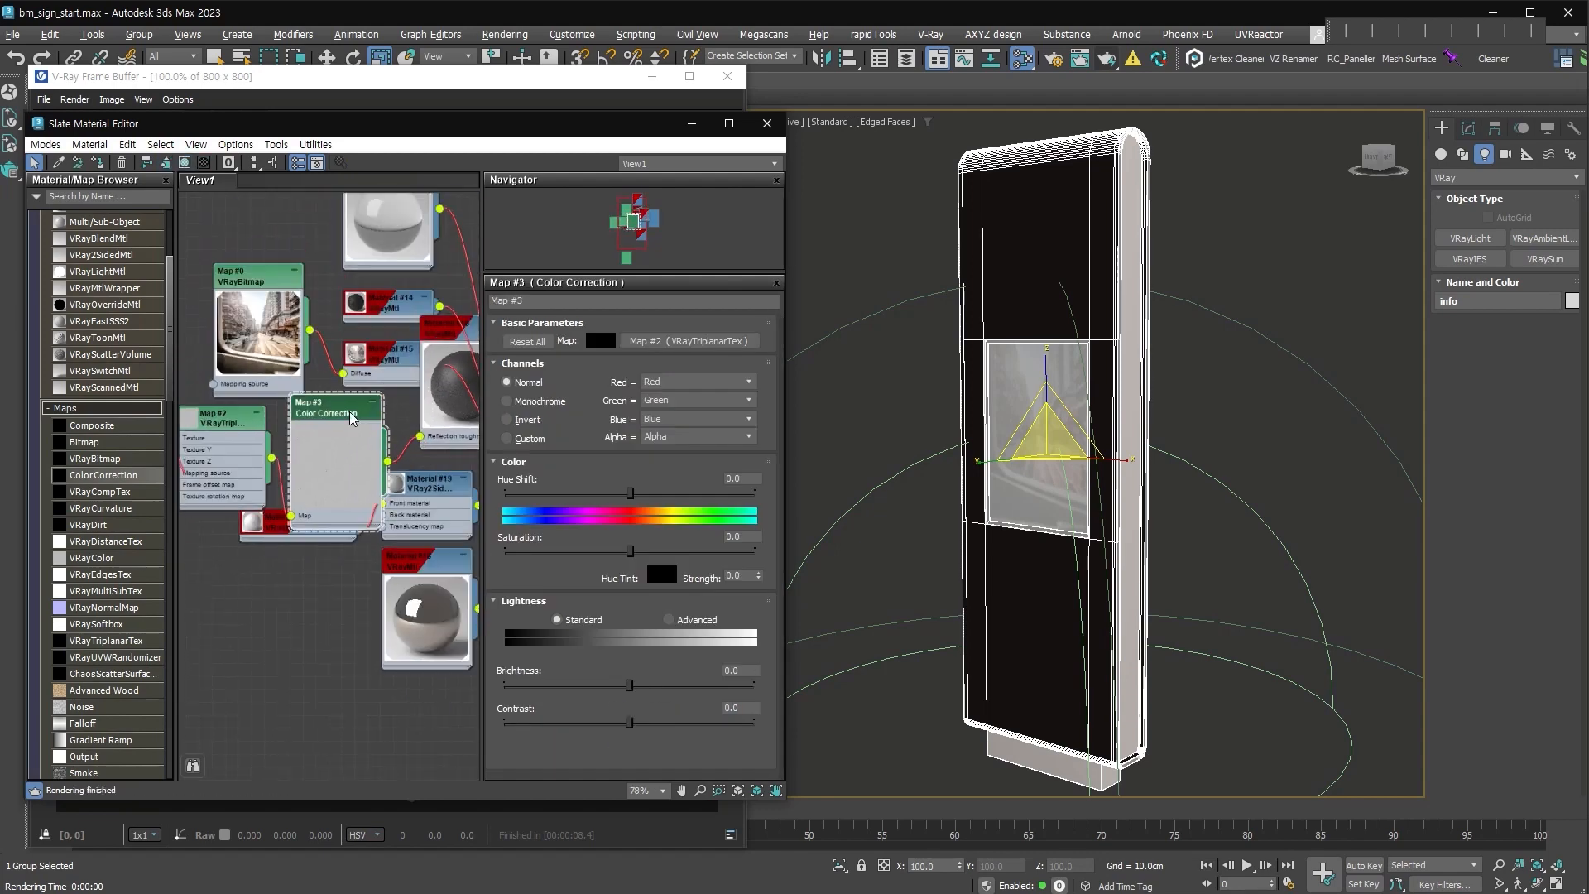
Switch the Color Correction lightness to Advanced, set its RGB gamma/contrast to 0.79 and check the body material's preview.
click(678, 621)
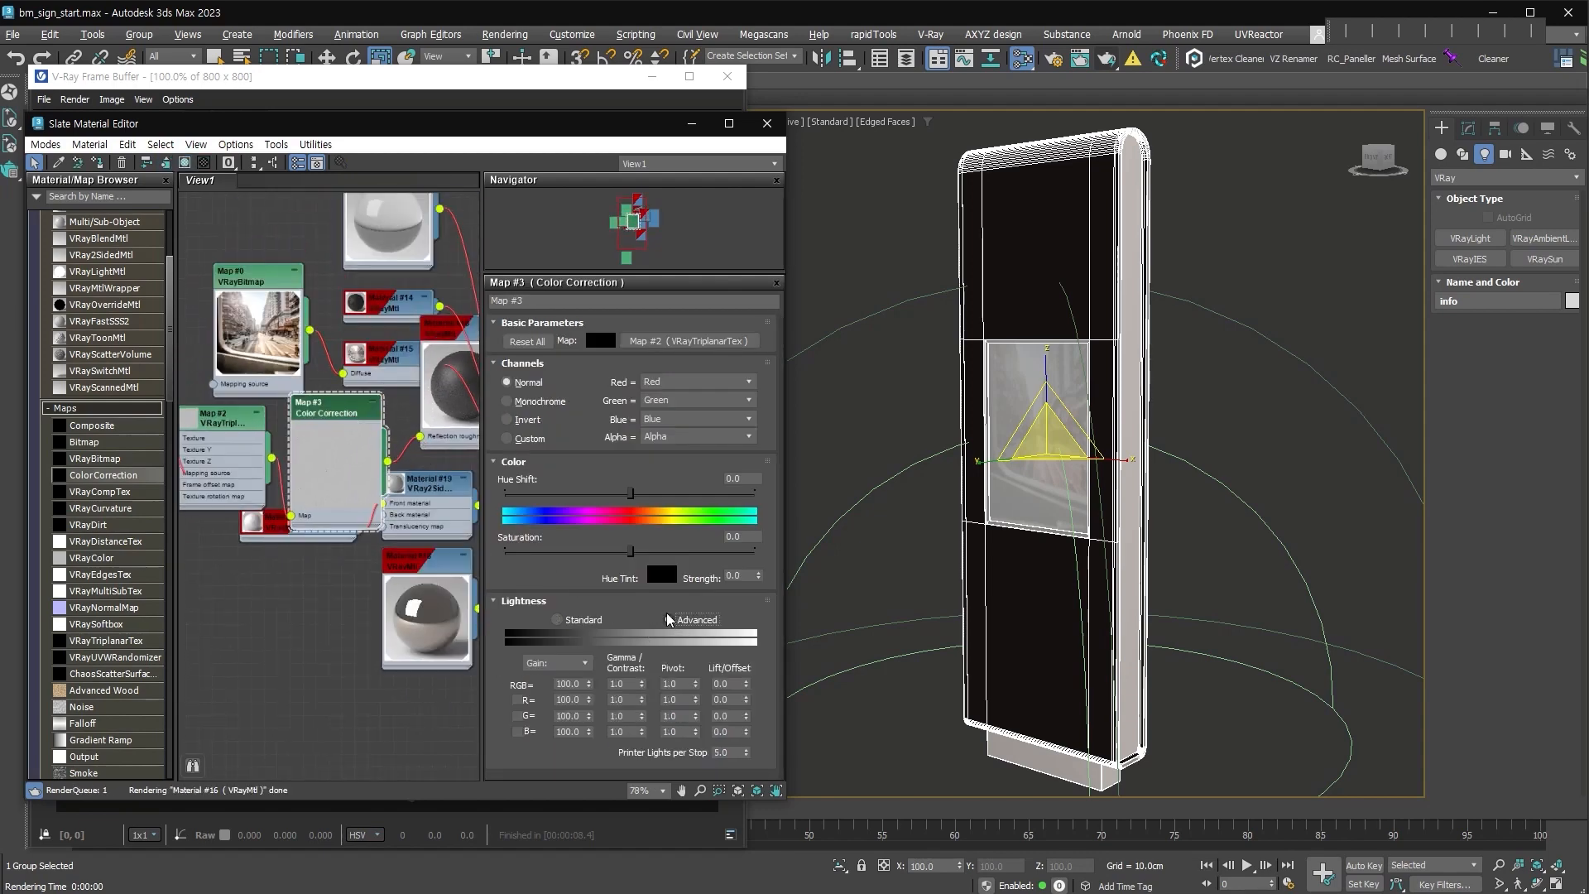
drag(642, 684, 644, 703)
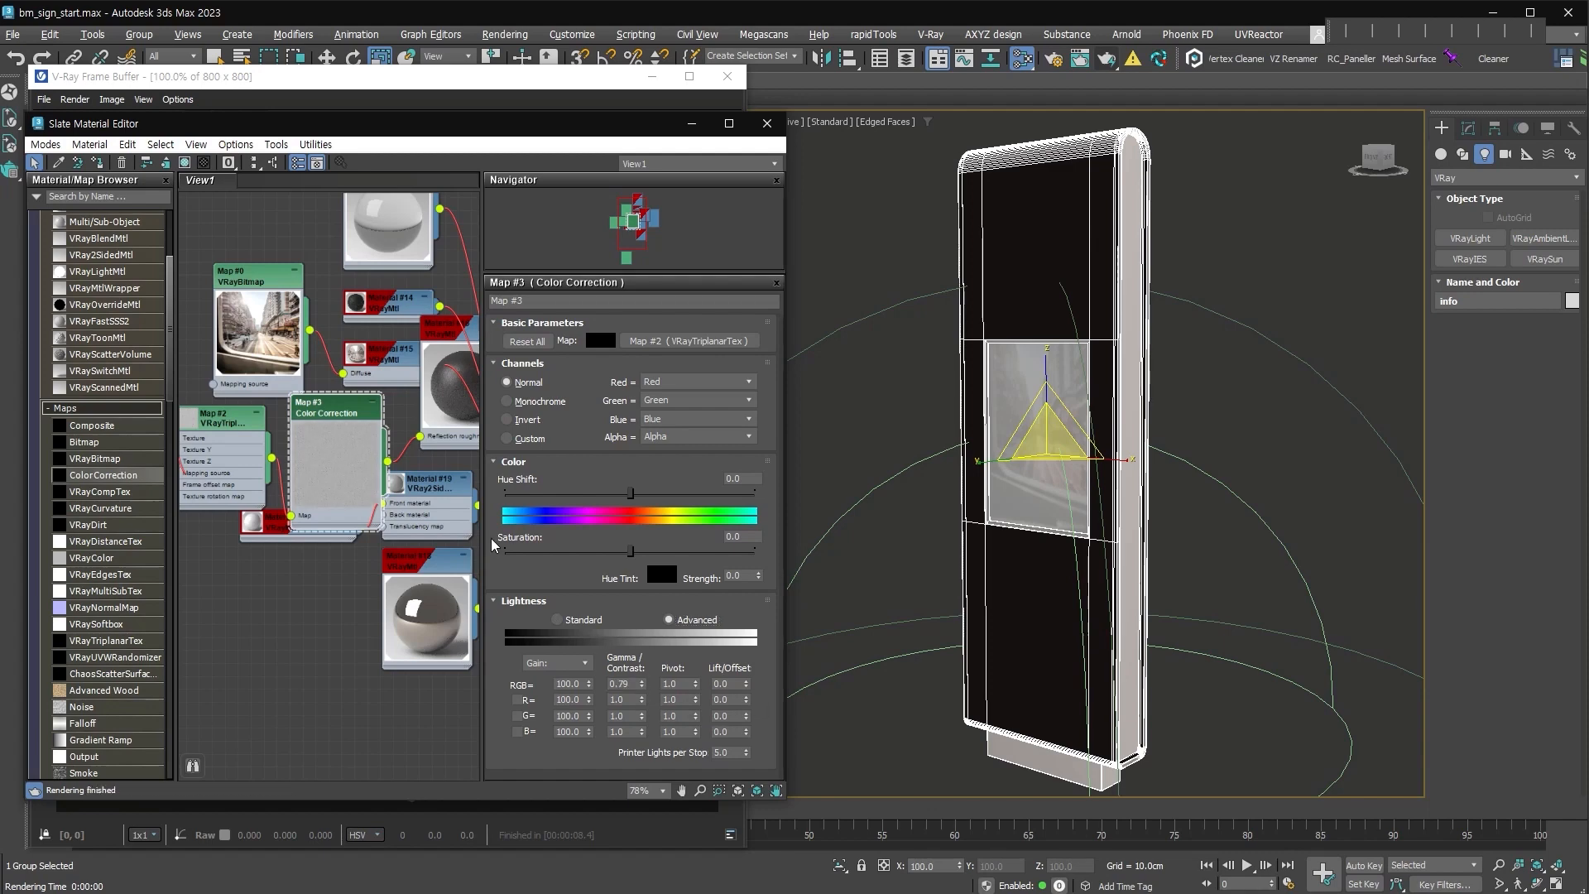
scroll(292, 395, up, 5)
drag(284, 438, 232, 491)
middle_drag(232, 491, 296, 458)
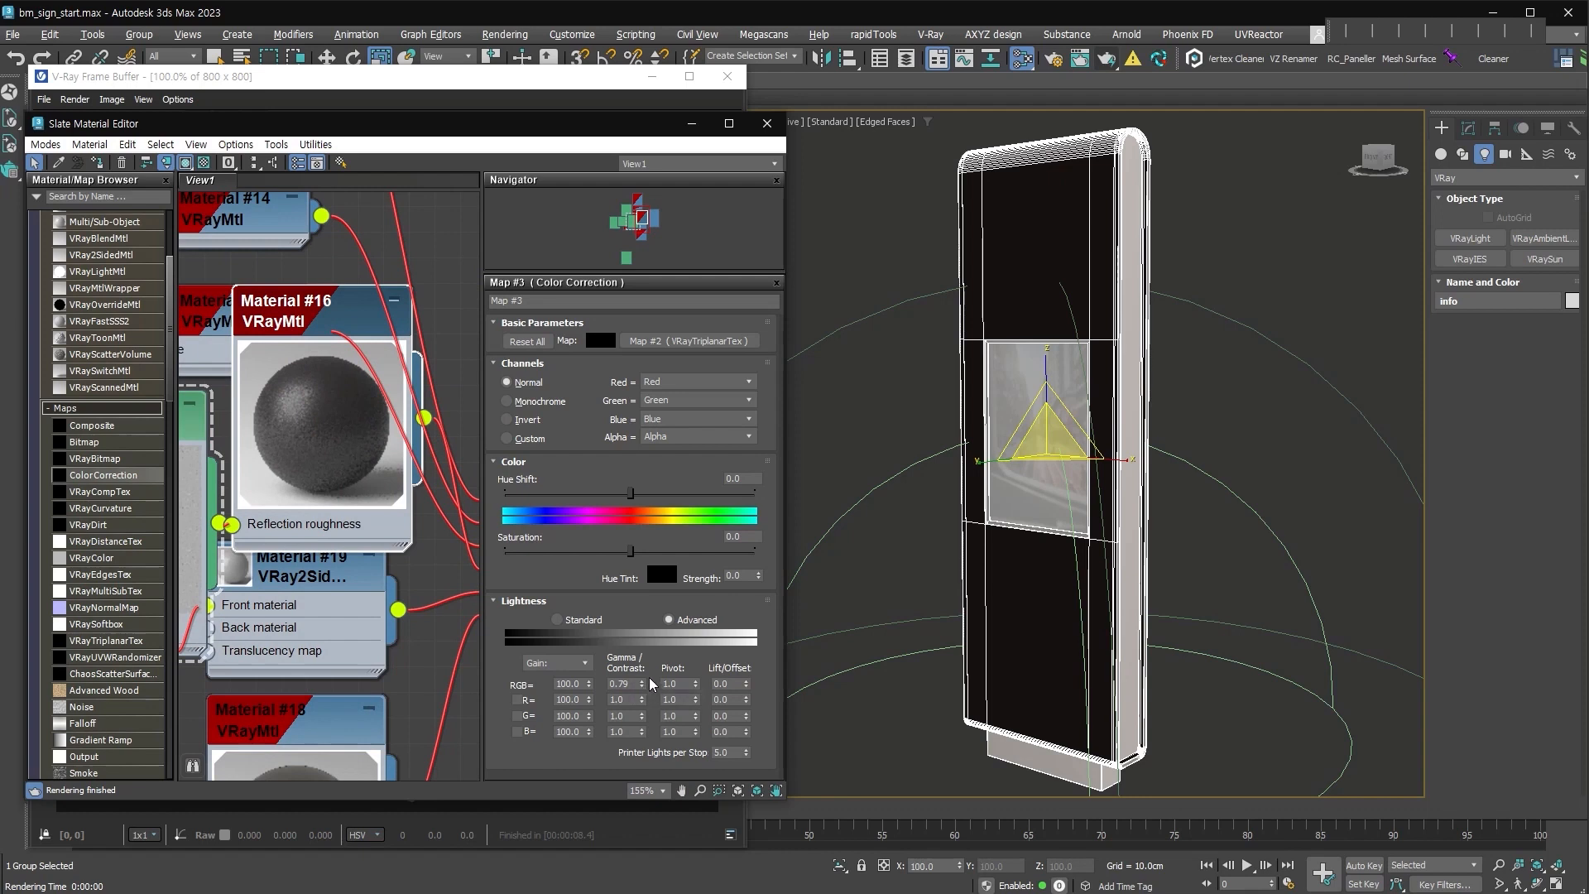
middle_drag(381, 571, 438, 536)
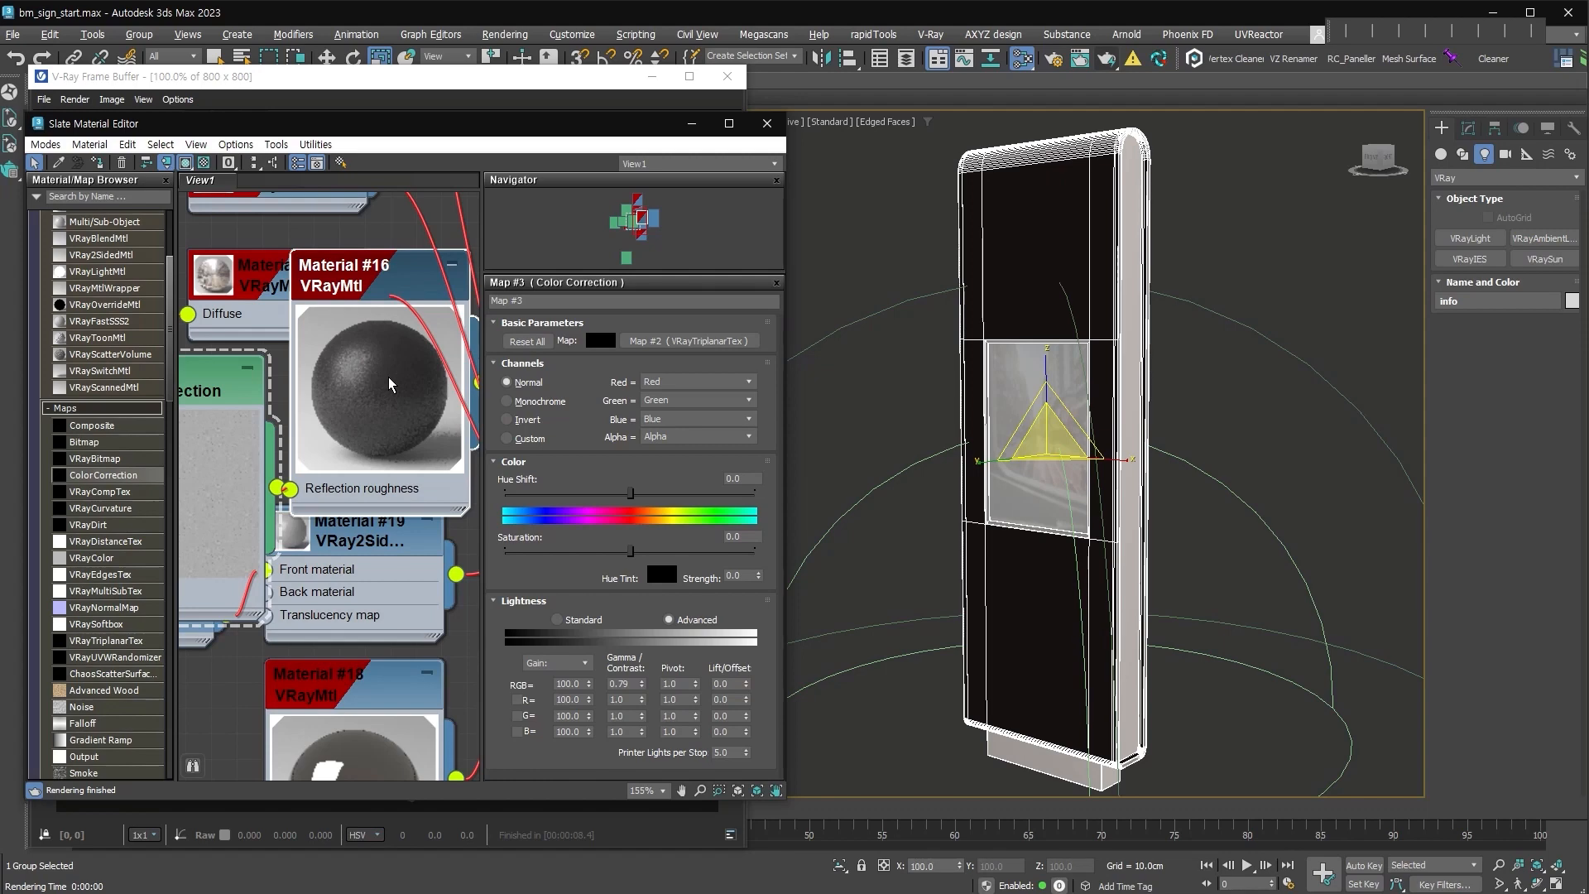
Display the viewport in wireframe, rotate the HDRI dome light to about 44 degrees on Z and minimize the material editor.
right_click(1068, 428)
click(1116, 451)
click(1200, 615)
key(F3)
key(F3)
click(1055, 692)
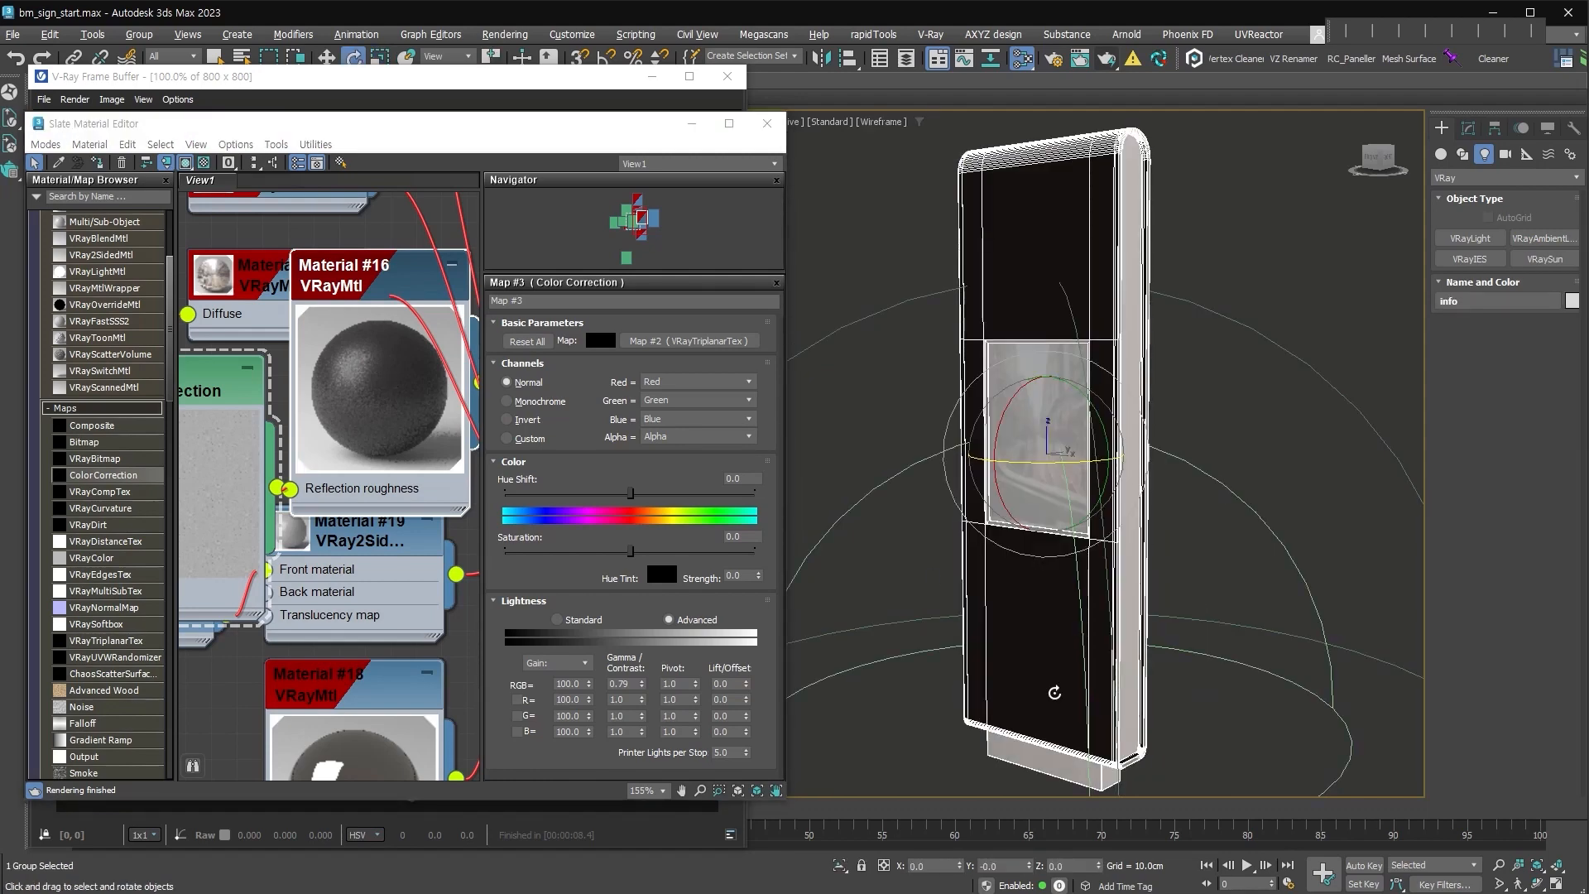
click(894, 641)
key(F3)
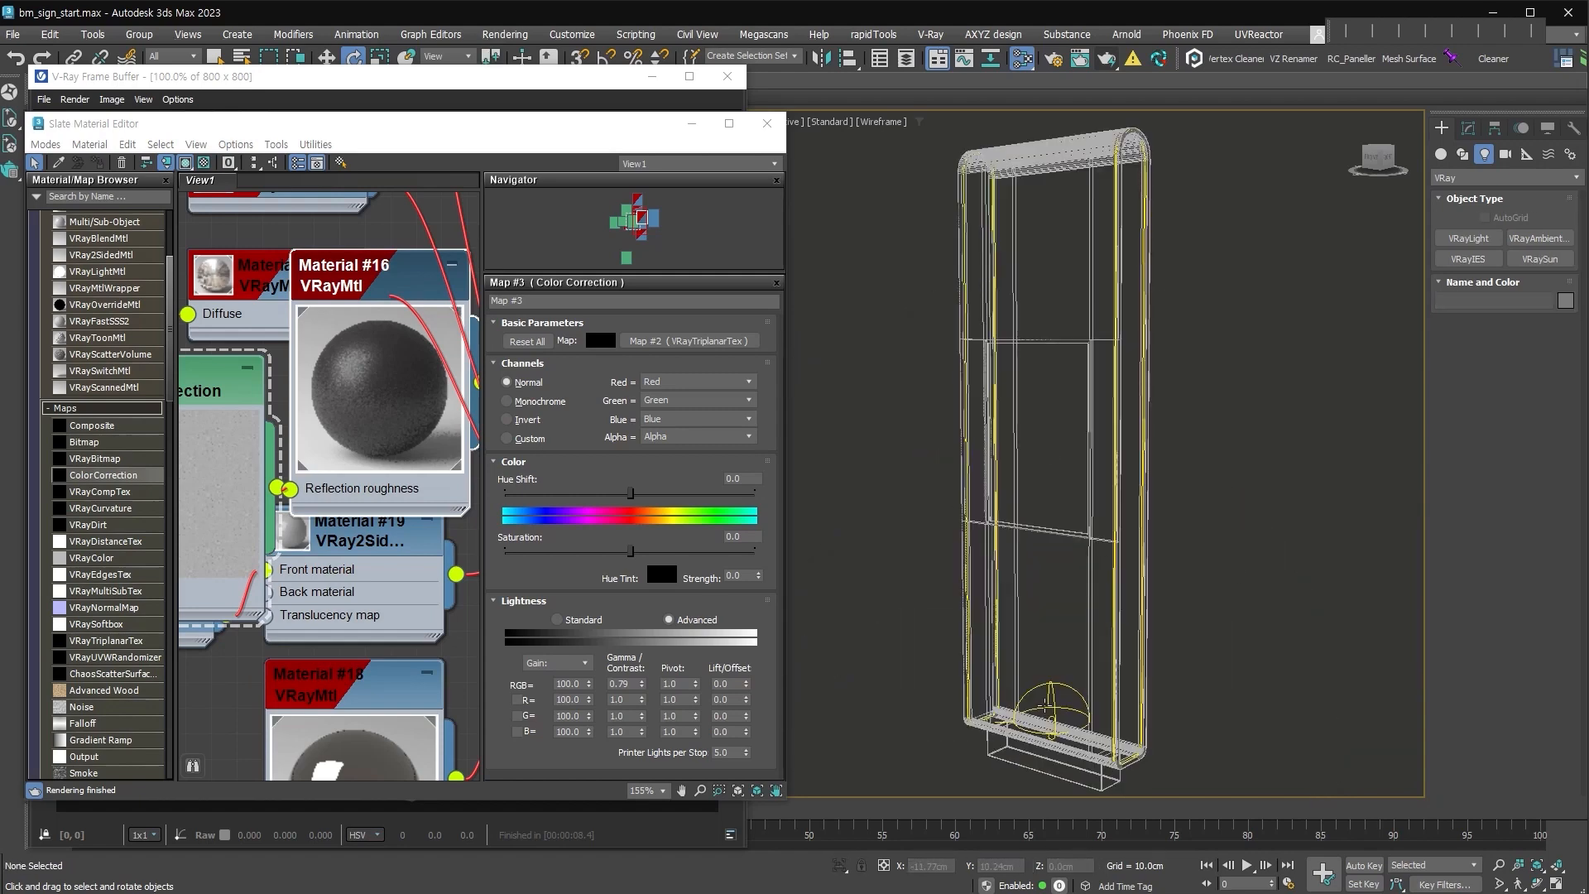
click(1045, 708)
drag(1003, 747, 786, 722)
click(692, 124)
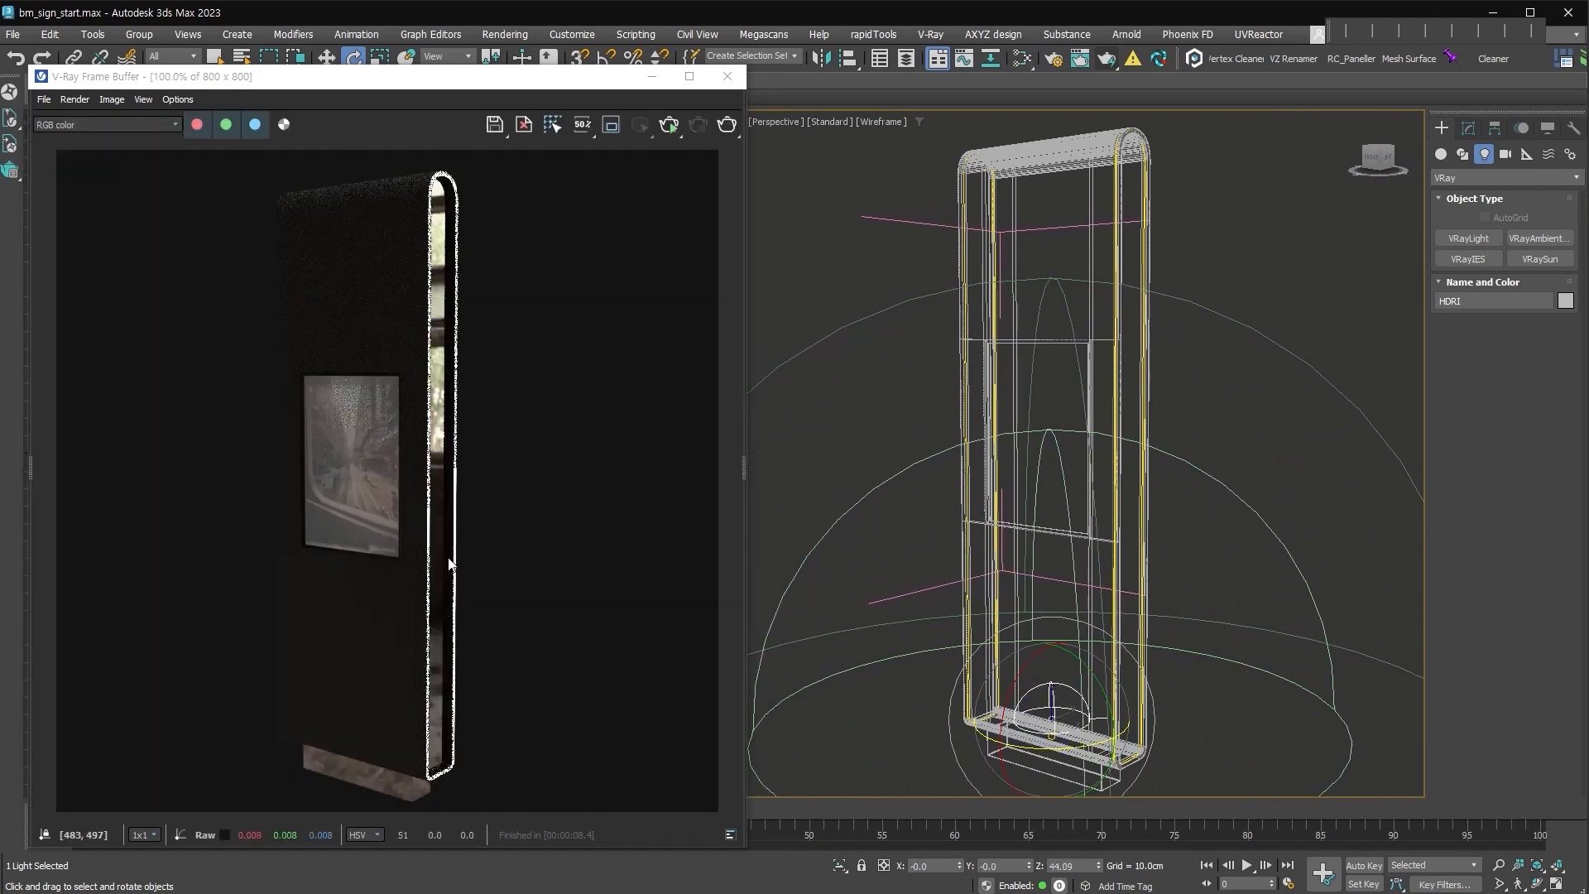
Render the sign again and start interactive rendering in the V-Ray Frame Buffer.
click(727, 124)
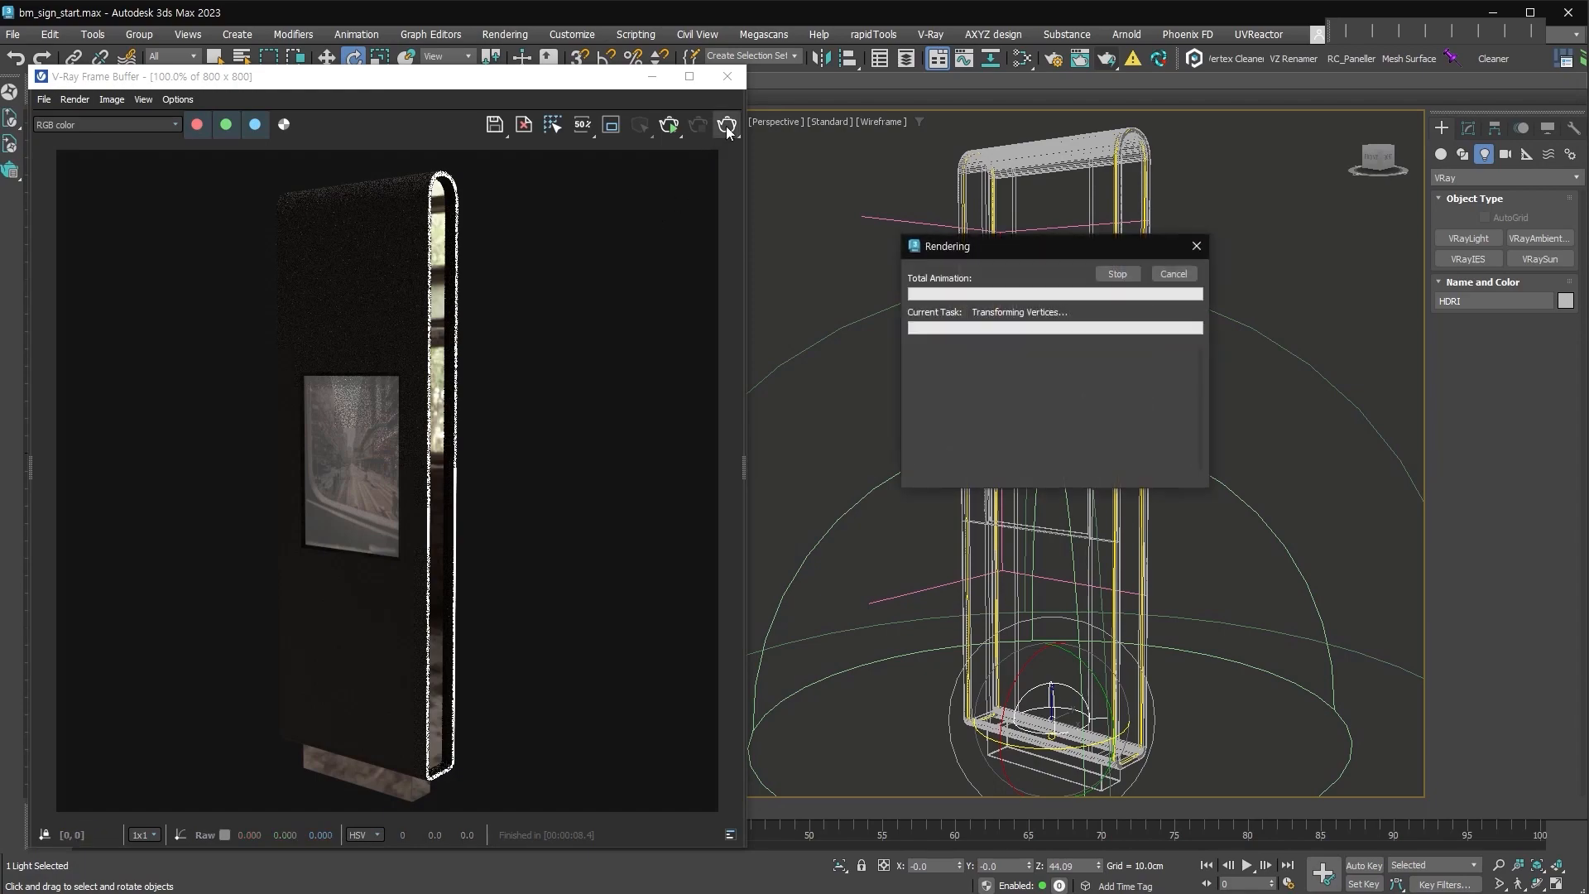
click(670, 126)
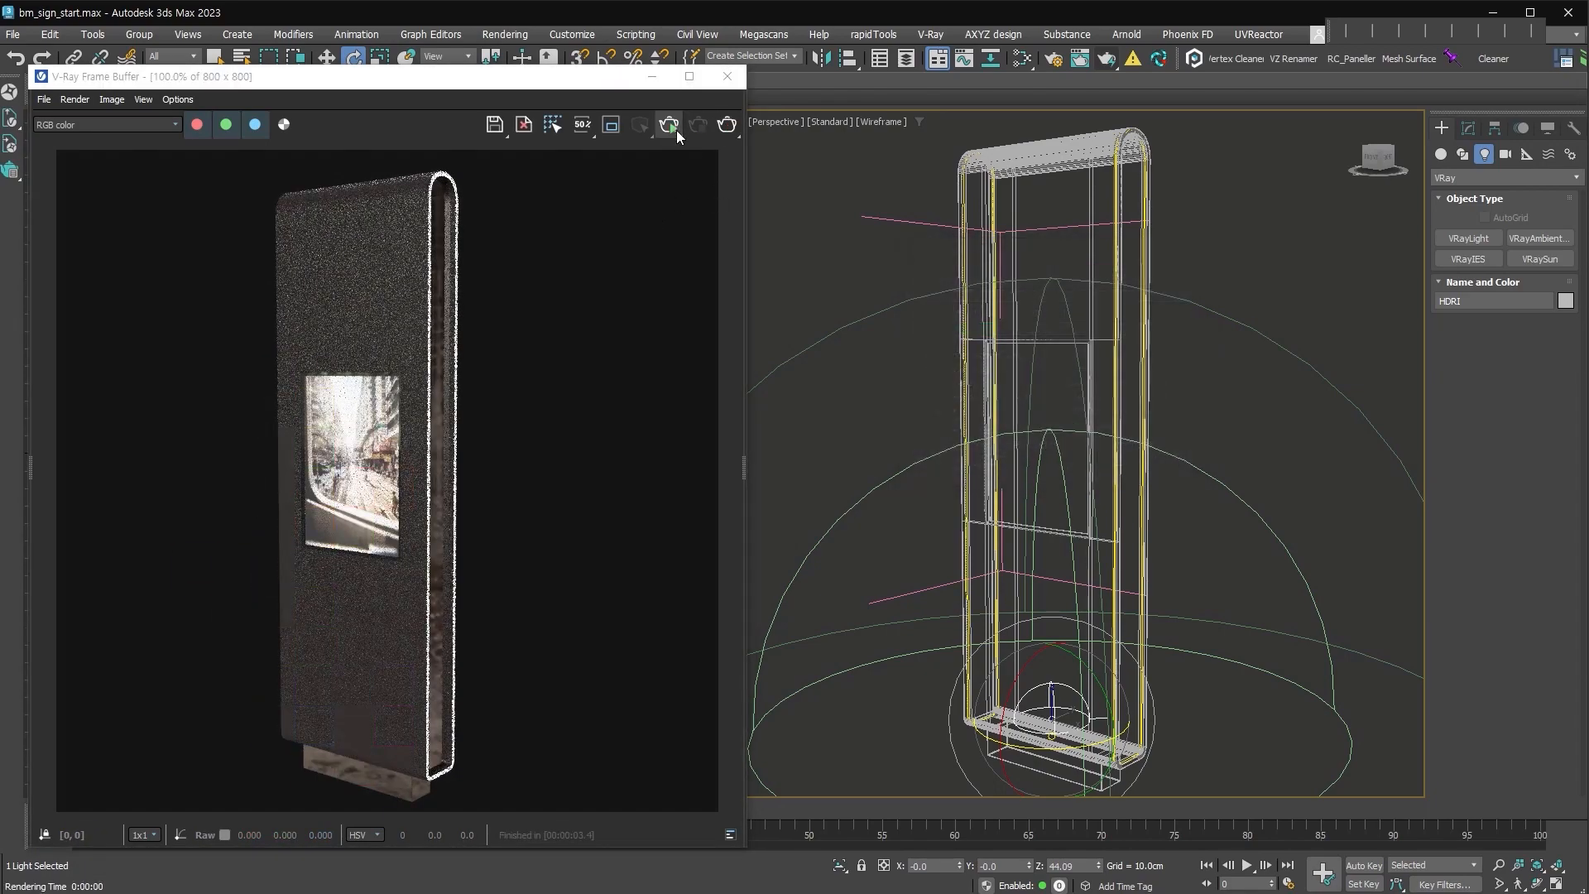
Rotate the HDRI dome light further about Z, restart interactive rendering and inspect the front panel at 200% zoom.
drag(1085, 740, 994, 742)
click(697, 127)
click(668, 129)
mouse_move(1085, 514)
alt+middle_down()
mouse_move(1018, 514)
mouse_move(1084, 512)
alt+middle_up()
click(877, 513)
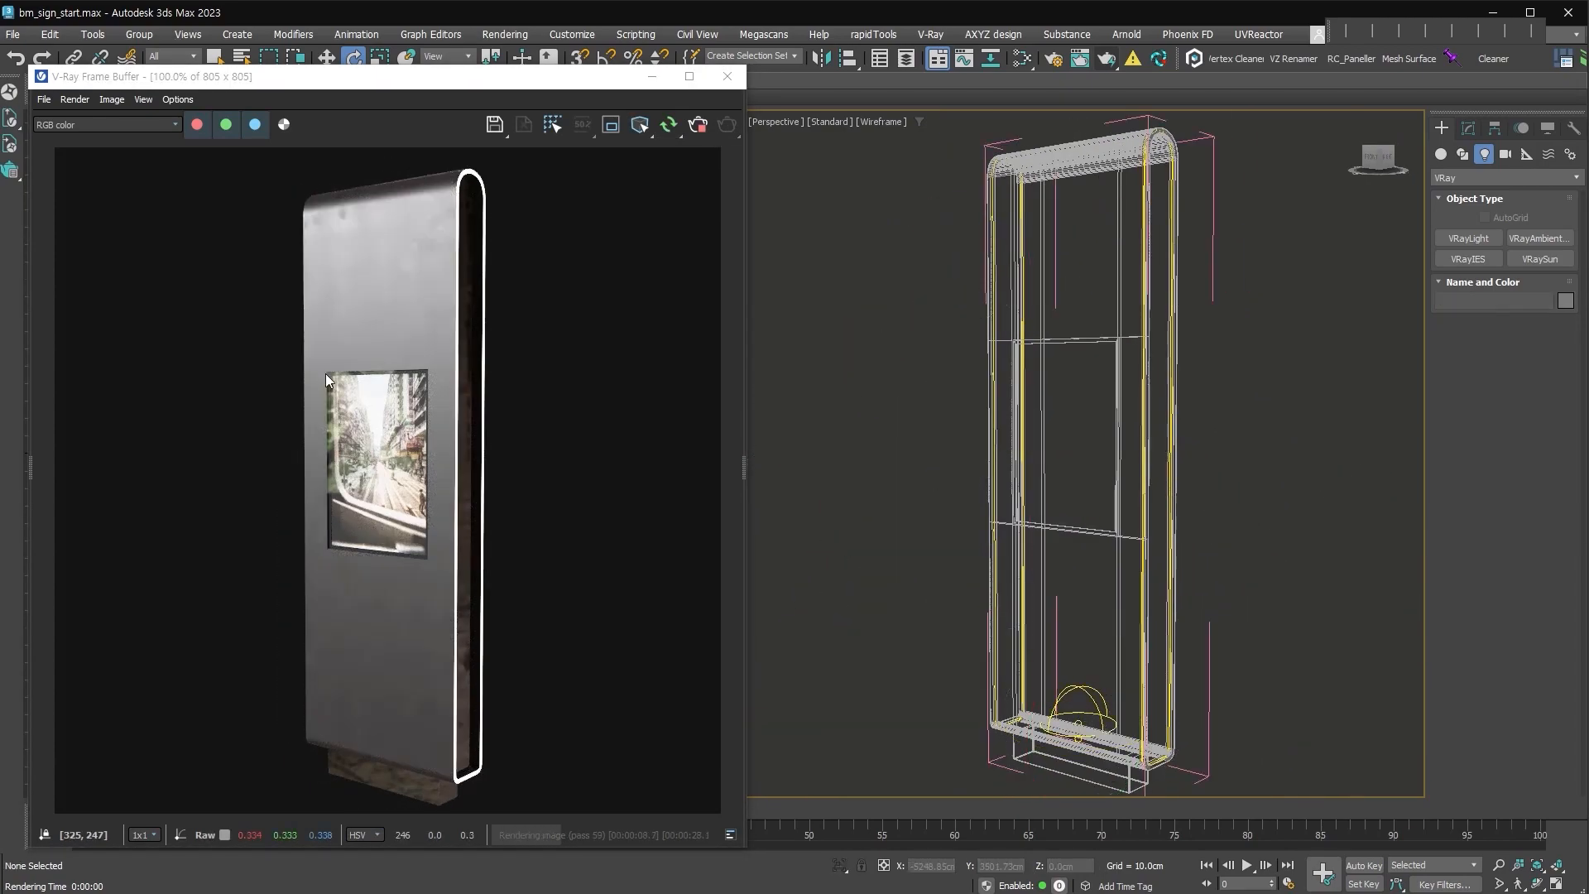
scroll(344, 472, up, 2)
scroll(278, 725, down, 1)
Create a V-Ray decal with AutoGrid on the shaded sign's front above the screen, about 63 × 55 cm with about 8 cm projection depth.
key(F3)
click(1468, 130)
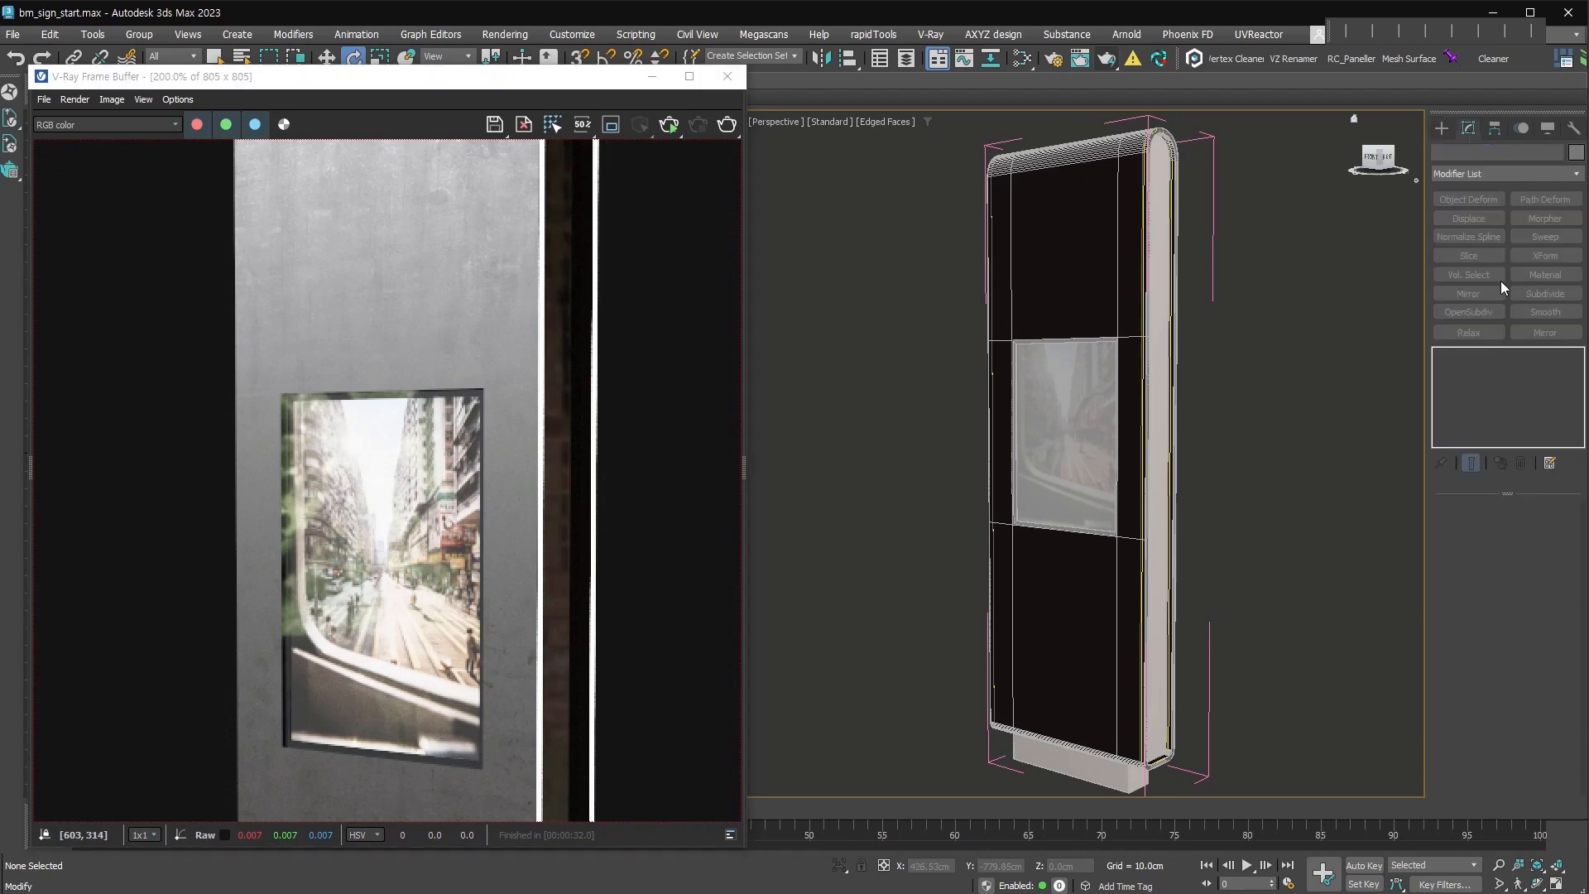
click(1438, 130)
click(1441, 154)
click(1458, 181)
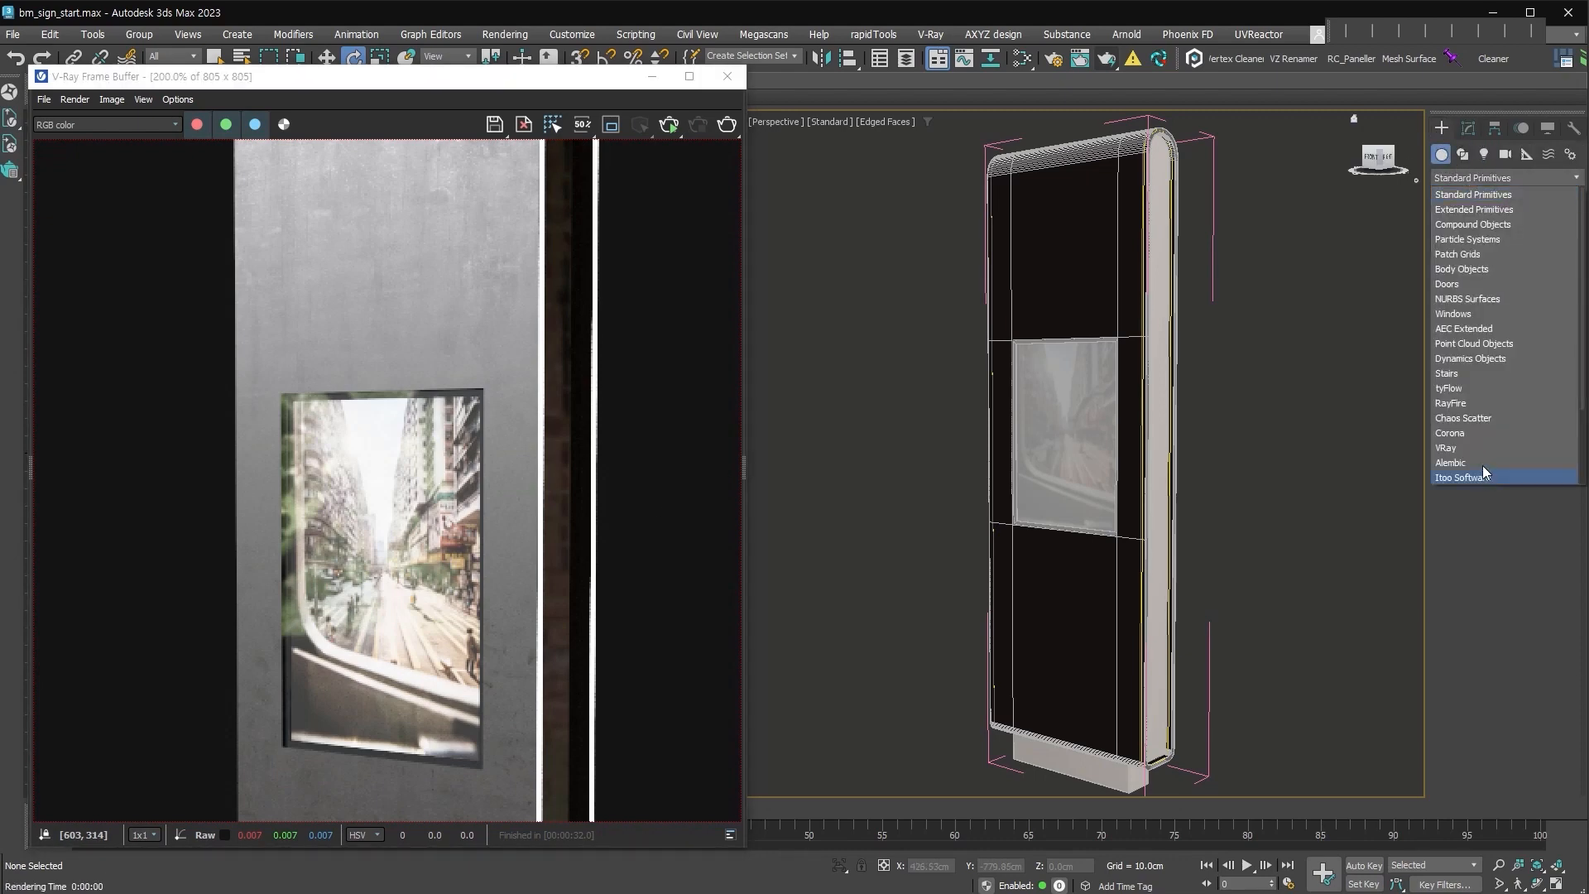
click(1473, 421)
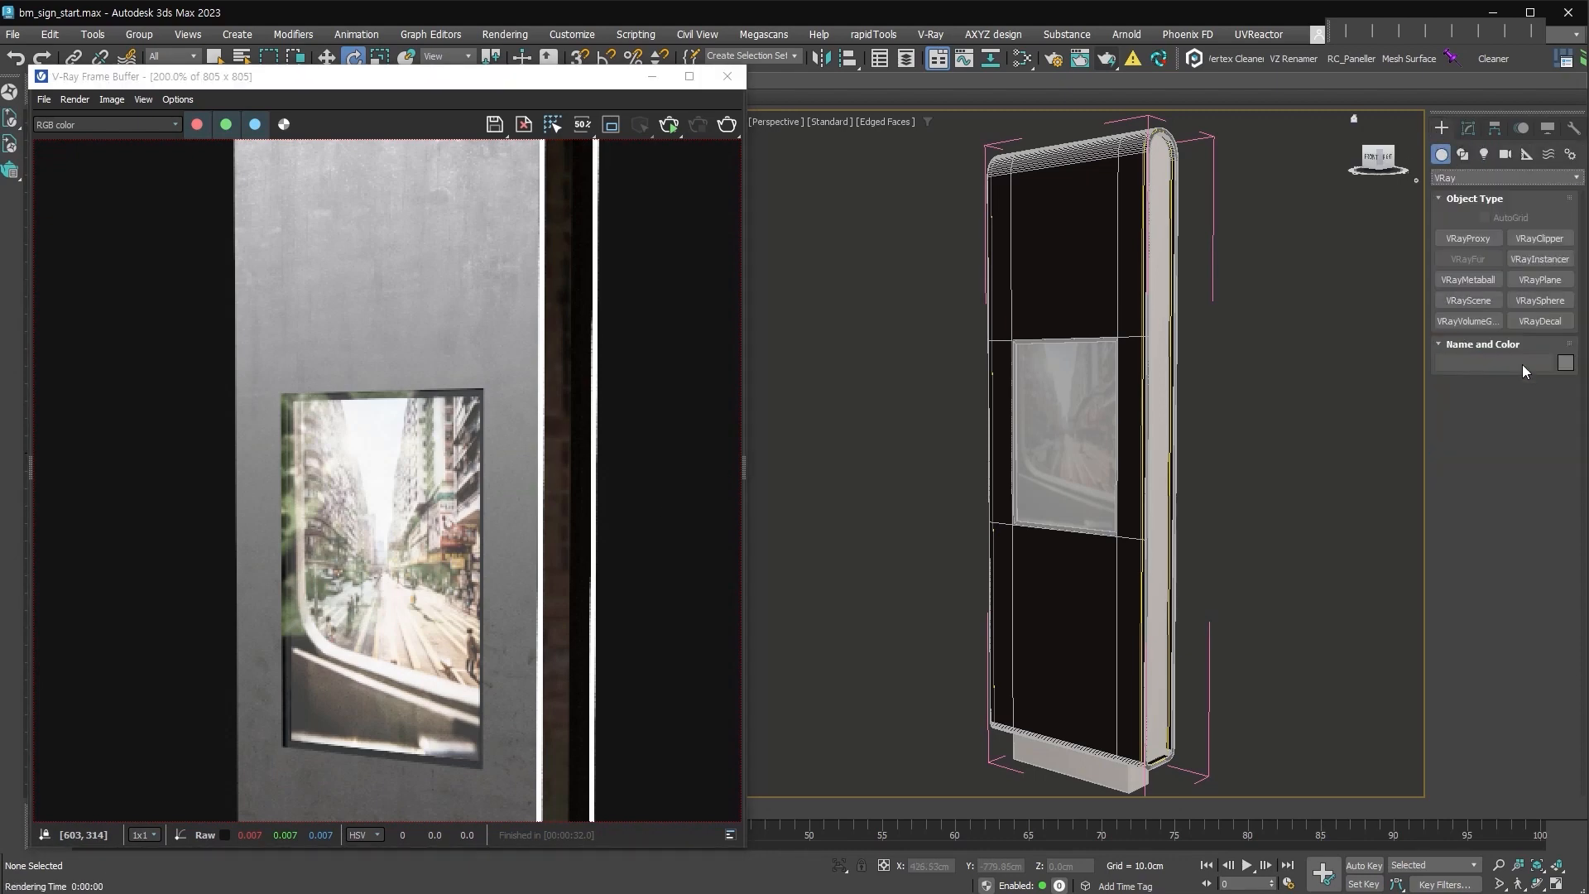
click(1540, 321)
click(1513, 219)
drag(1063, 260, 1149, 158)
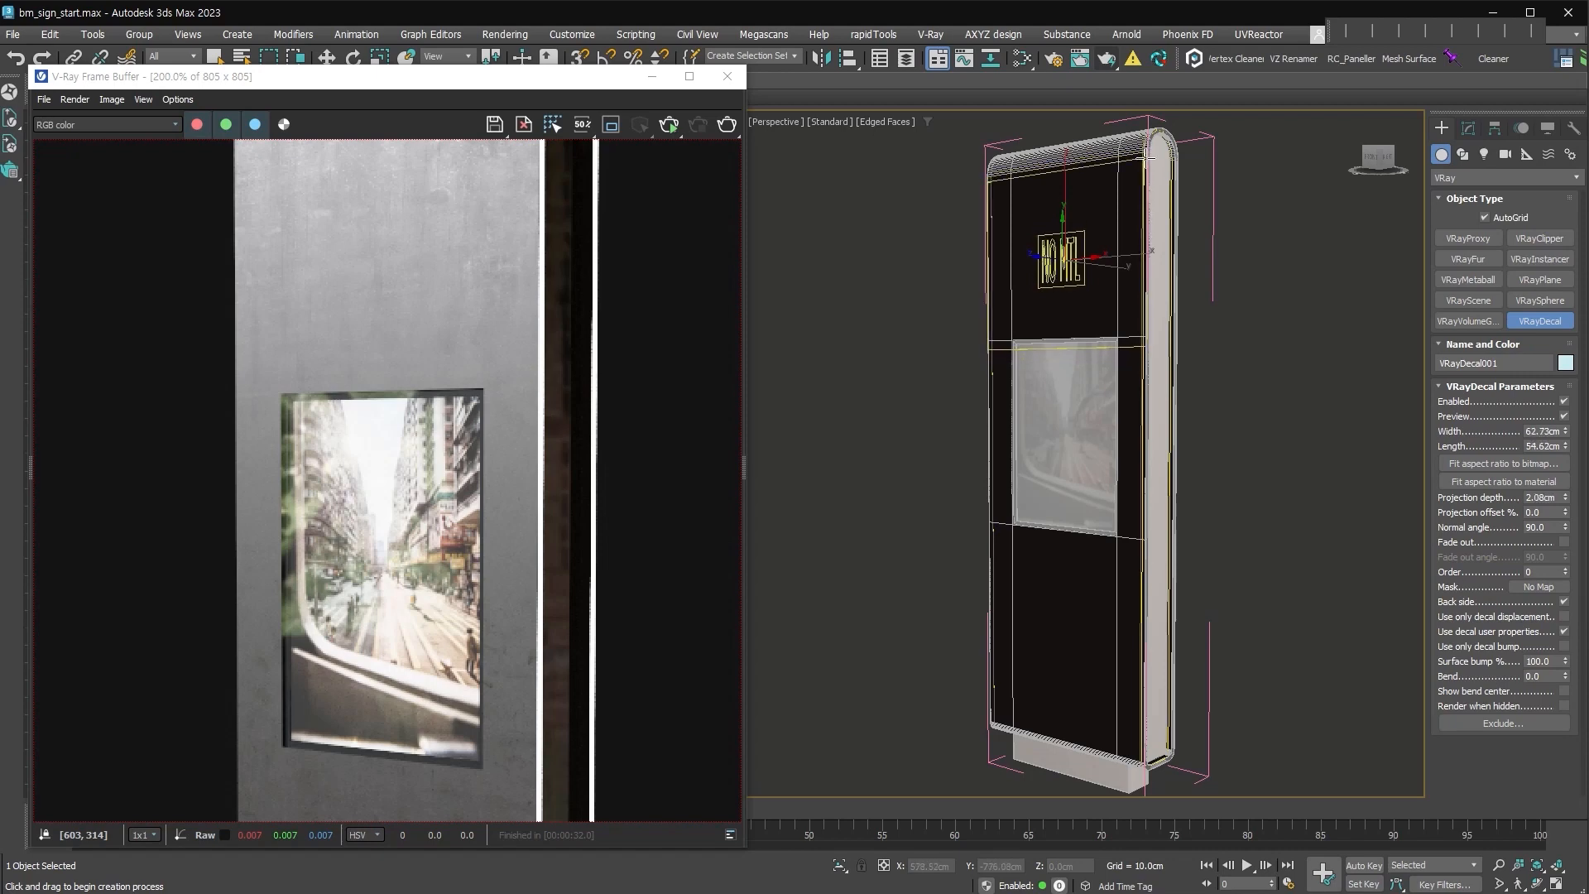
click(1116, 121)
Switch the decal to the Move tool and add a new VRayMtl beside the Creative Station bitmap in the material editor.
right_click(1057, 197)
right_click(1056, 190)
click(1068, 211)
alt+middle_drag(1217, 326, 1115, 350)
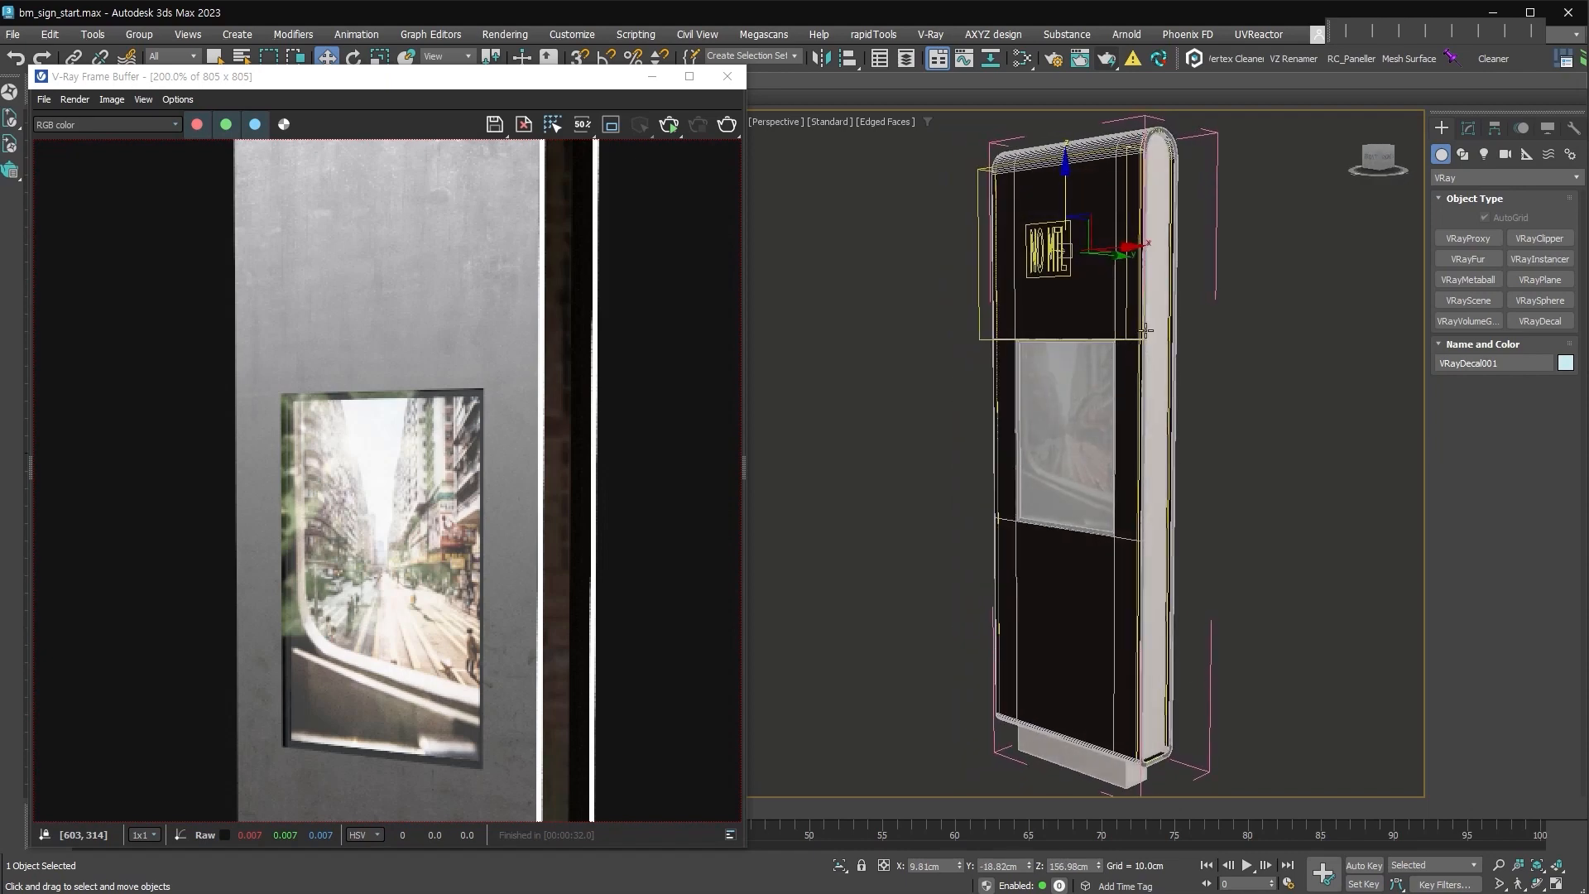
click(1023, 58)
middle_drag(388, 400, 552, 138)
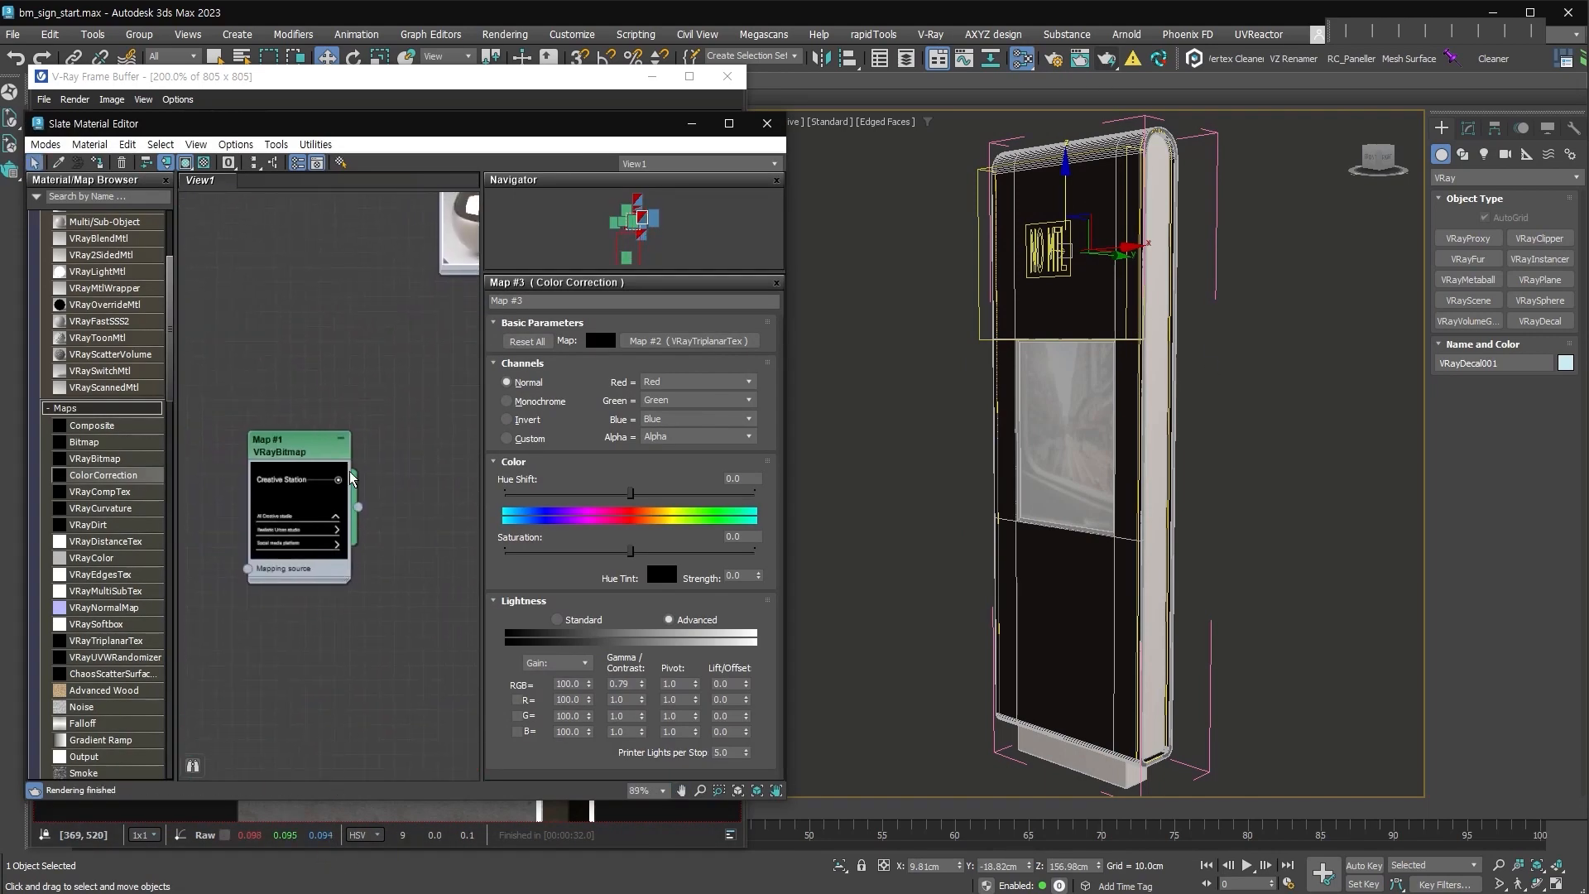
scroll(92, 259, up, 3)
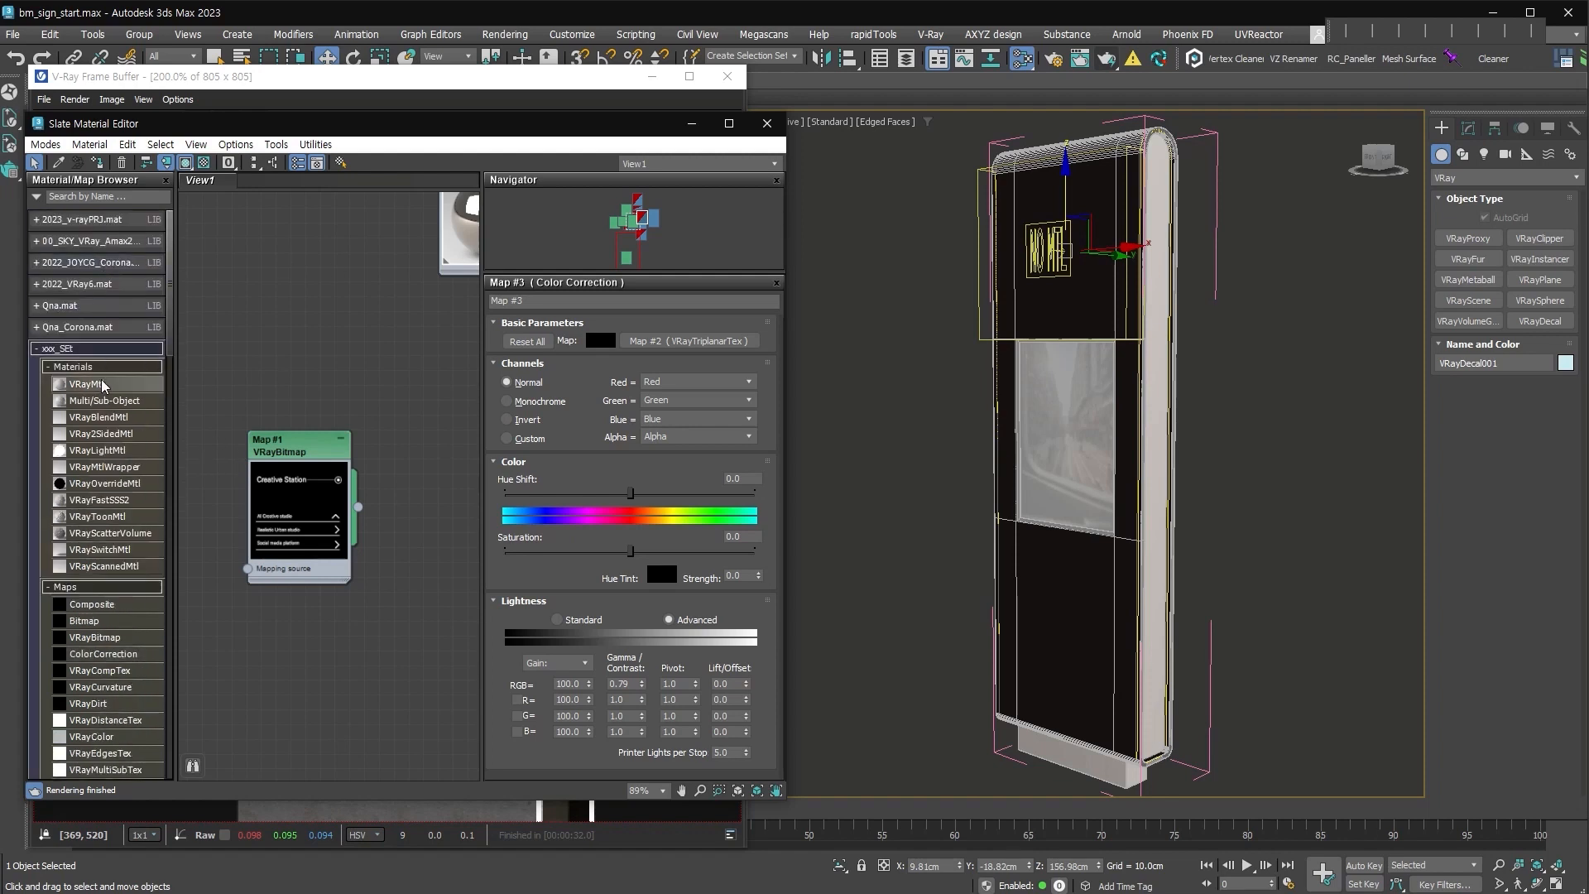
double_click(100, 382)
Set the new VRayMtl's diffuse color to a light grey with a value of 178.
click(604, 342)
drag(503, 250, 507, 250)
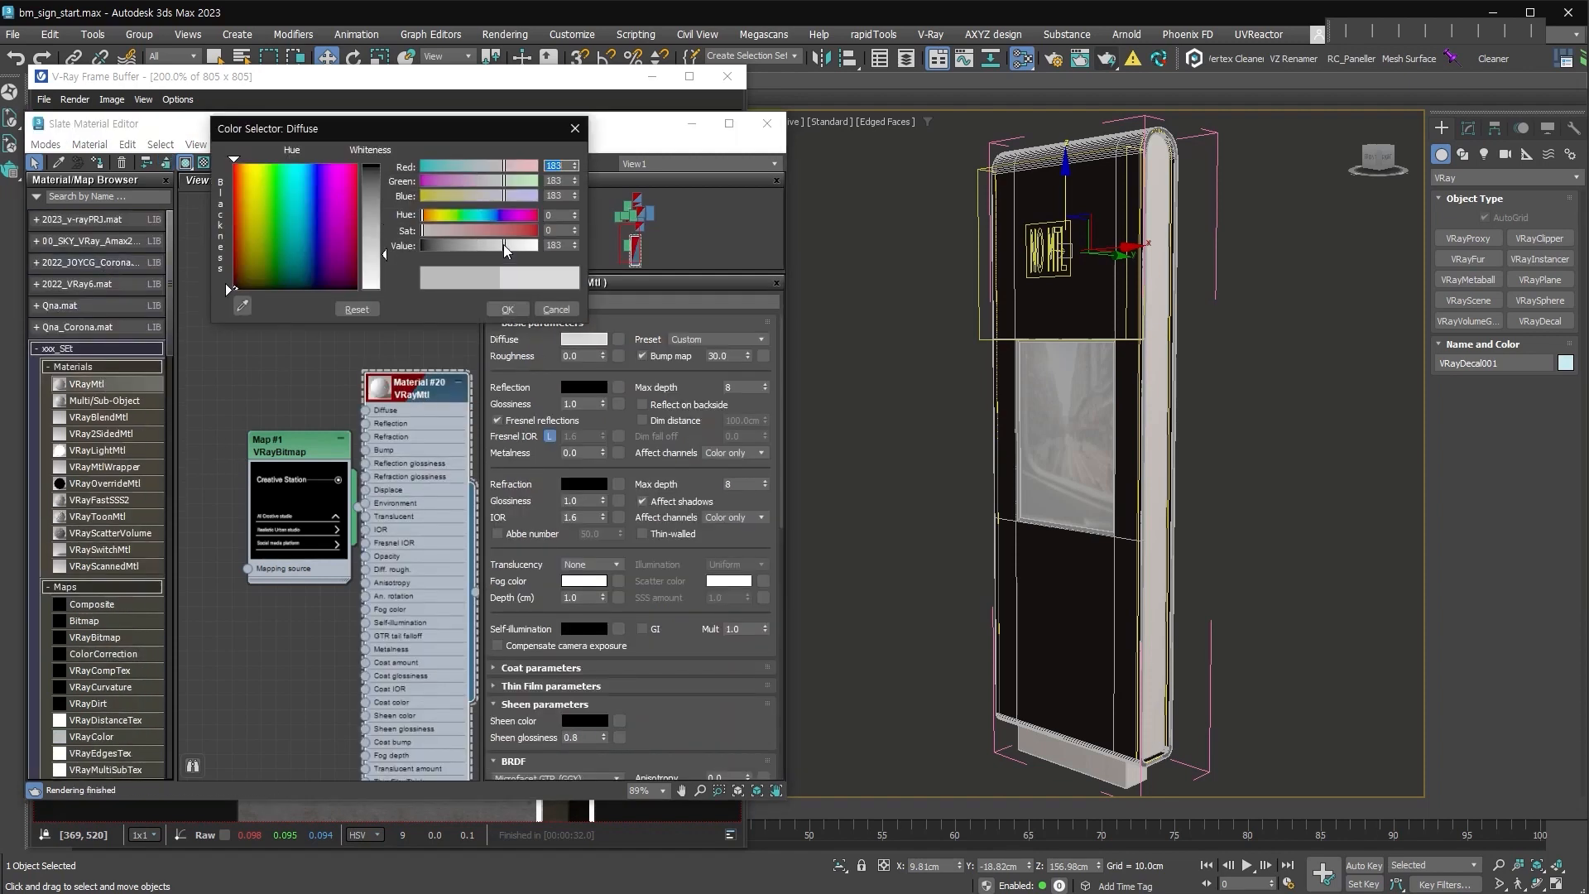
click(577, 250)
click(576, 250)
click(576, 250)
click(576, 250)
click(576, 250)
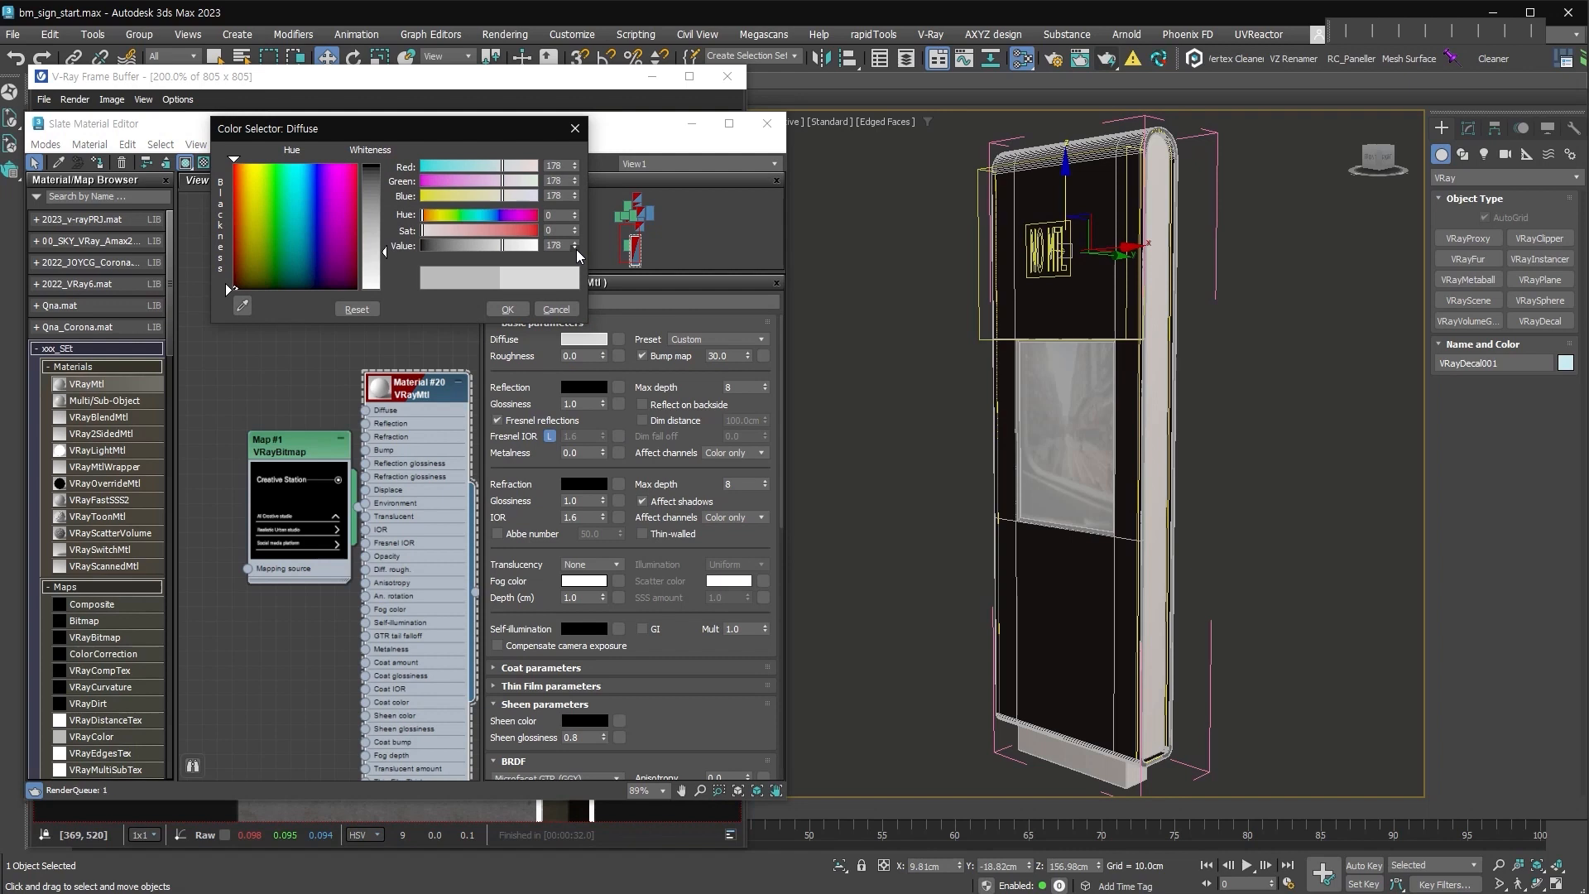
click(507, 308)
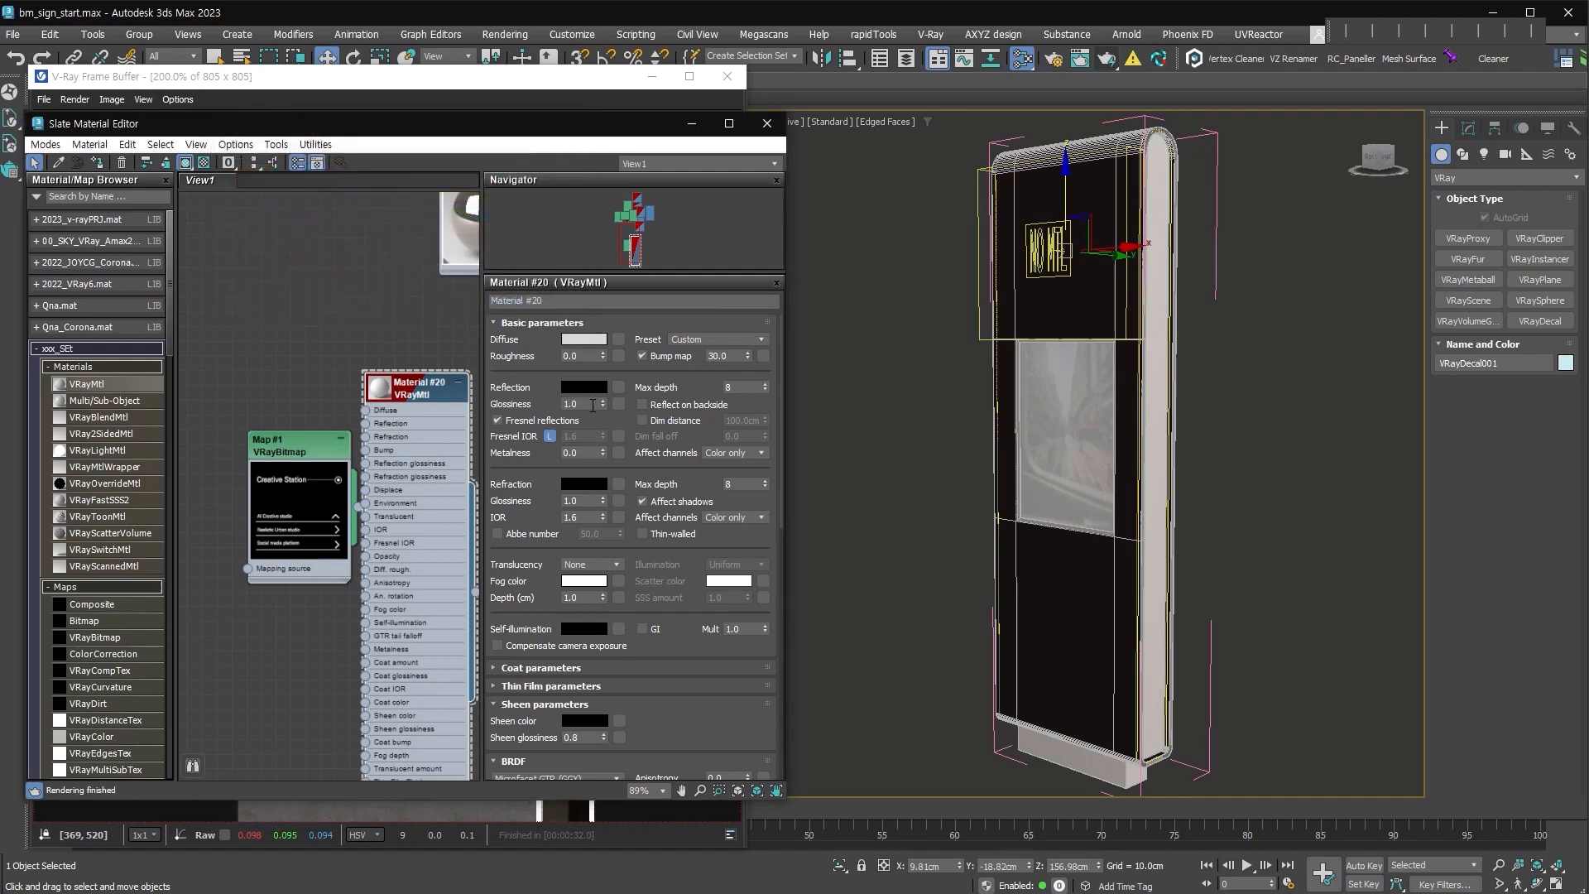
Give the new material a reflection value of 155 and a glossiness of 0.7, and assign it to the decal.
click(579, 389)
click(487, 296)
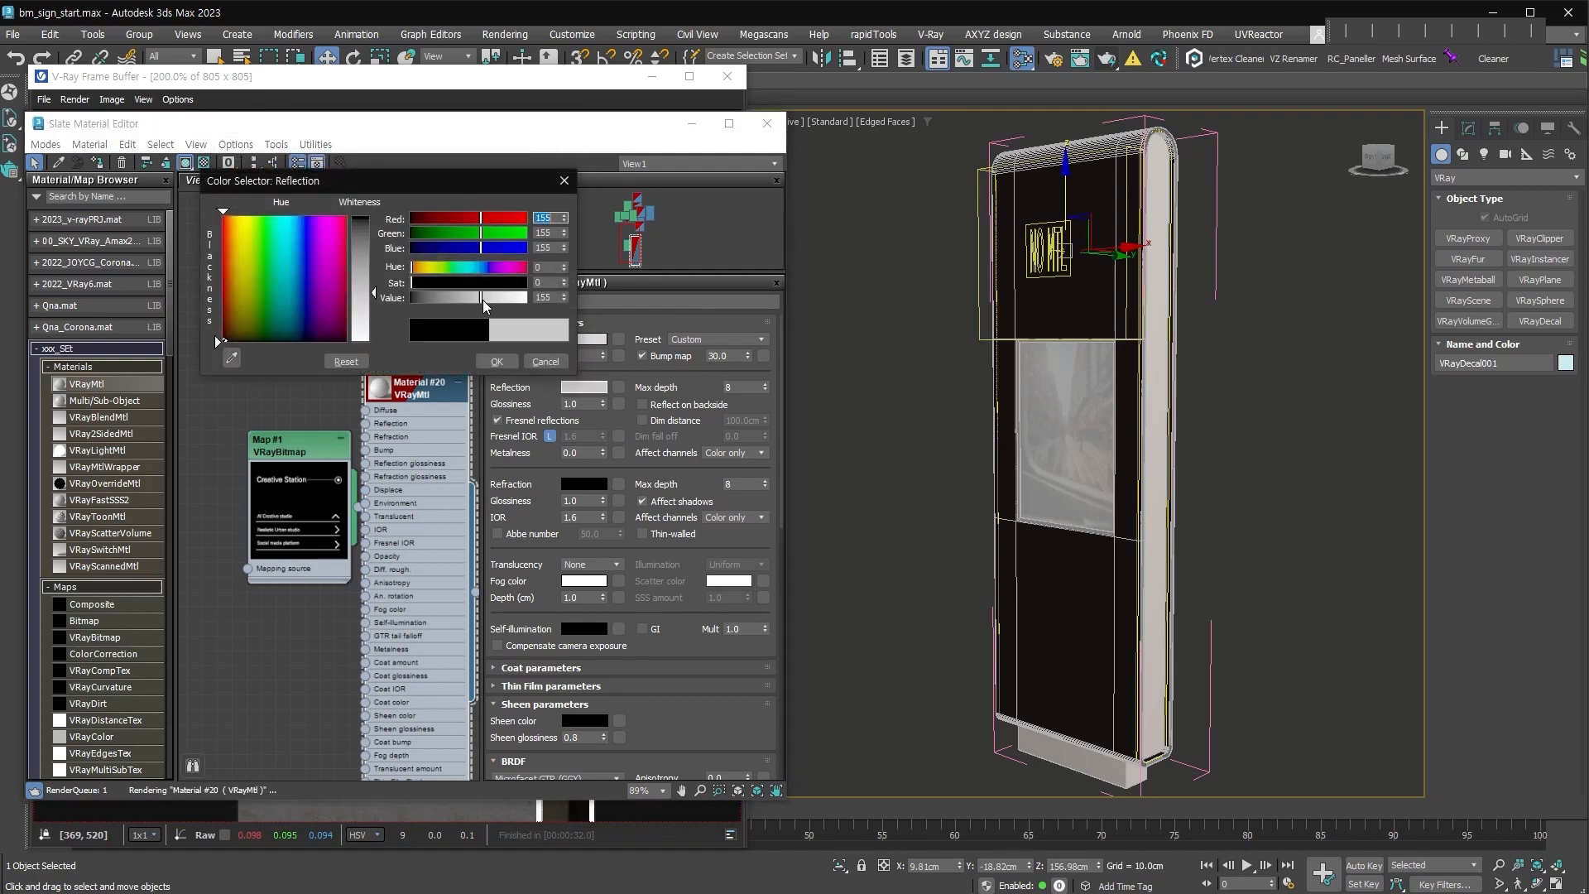
click(494, 358)
click(579, 404)
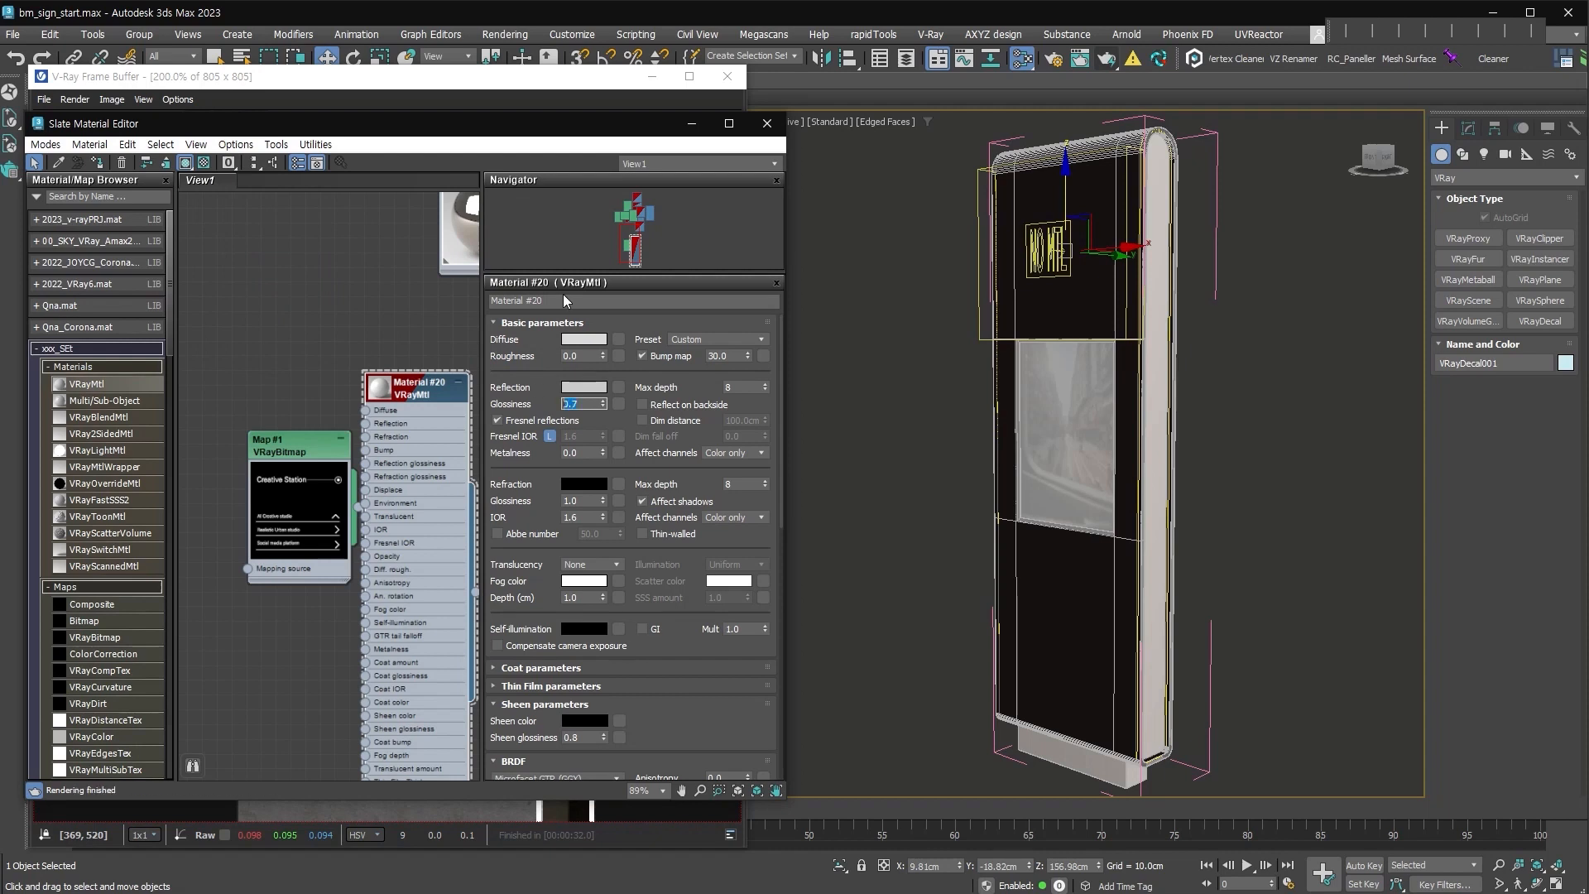
click(409, 402)
click(97, 163)
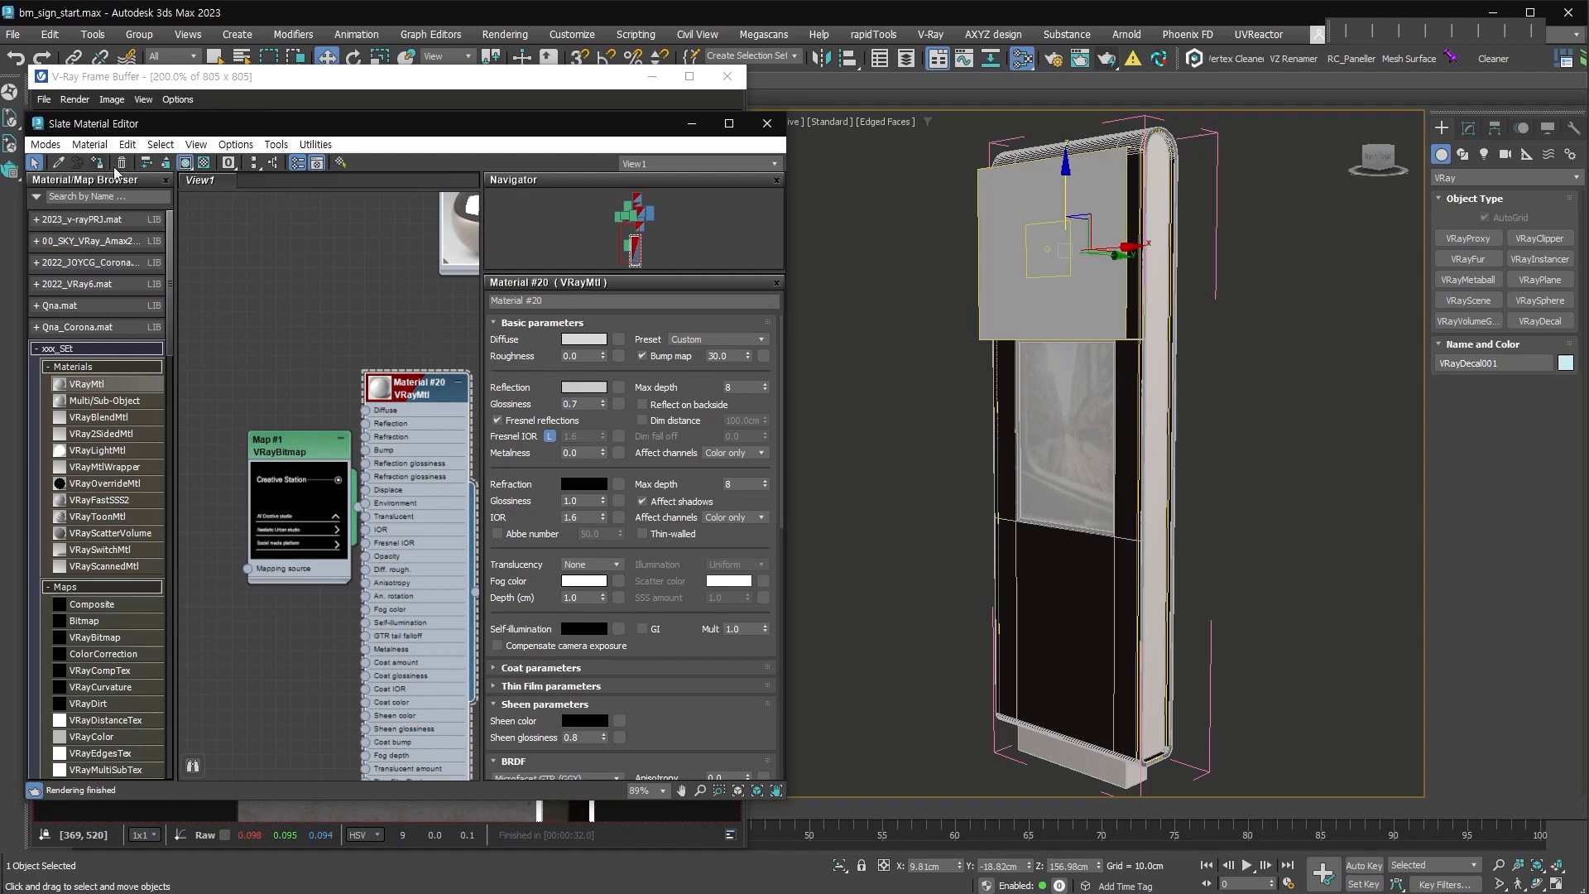
Check the decal in an interactive test render, stop the rendering and return to the material editor.
click(564, 89)
key(shift+q)
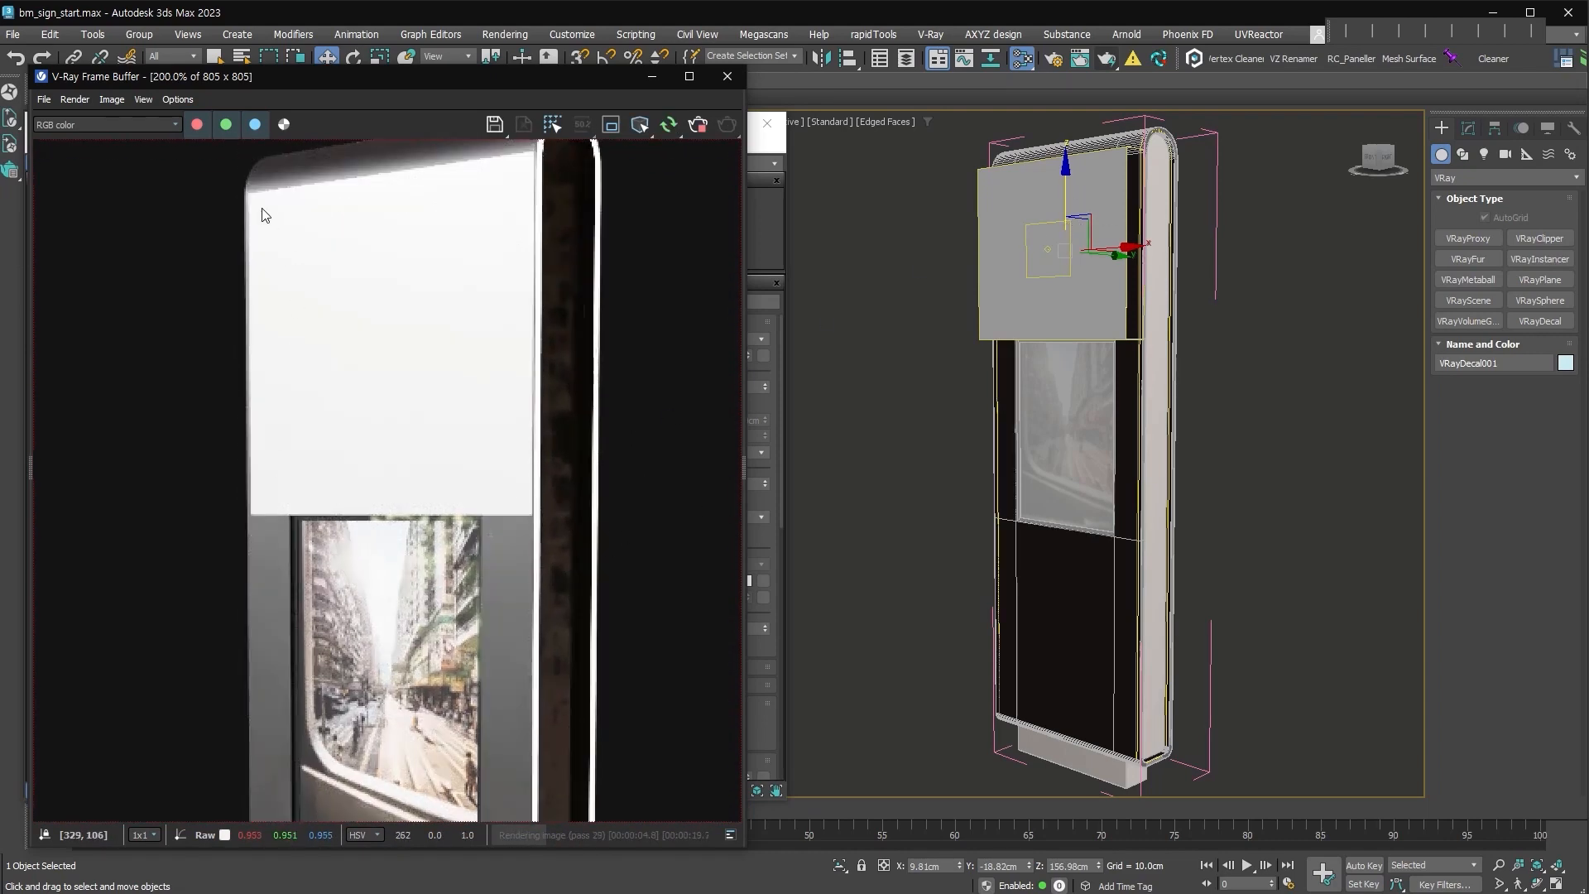
click(698, 127)
click(768, 181)
Use the Creative Station VRayBitmap (Map #1) as the decal's mask and restart interactive rendering.
click(1469, 127)
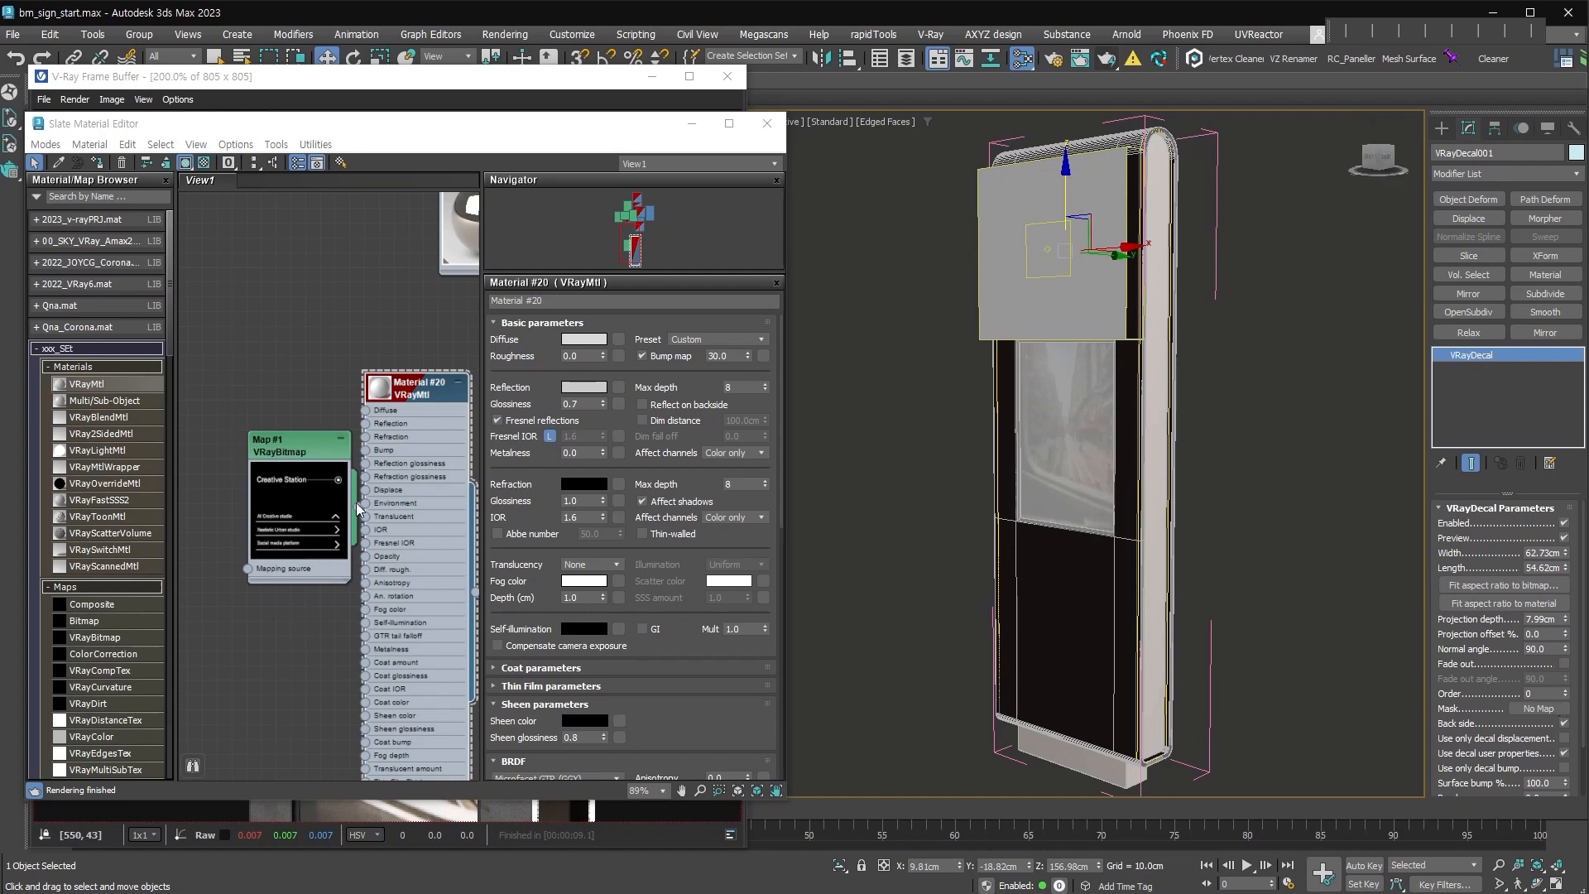
scroll(308, 495, up, 5)
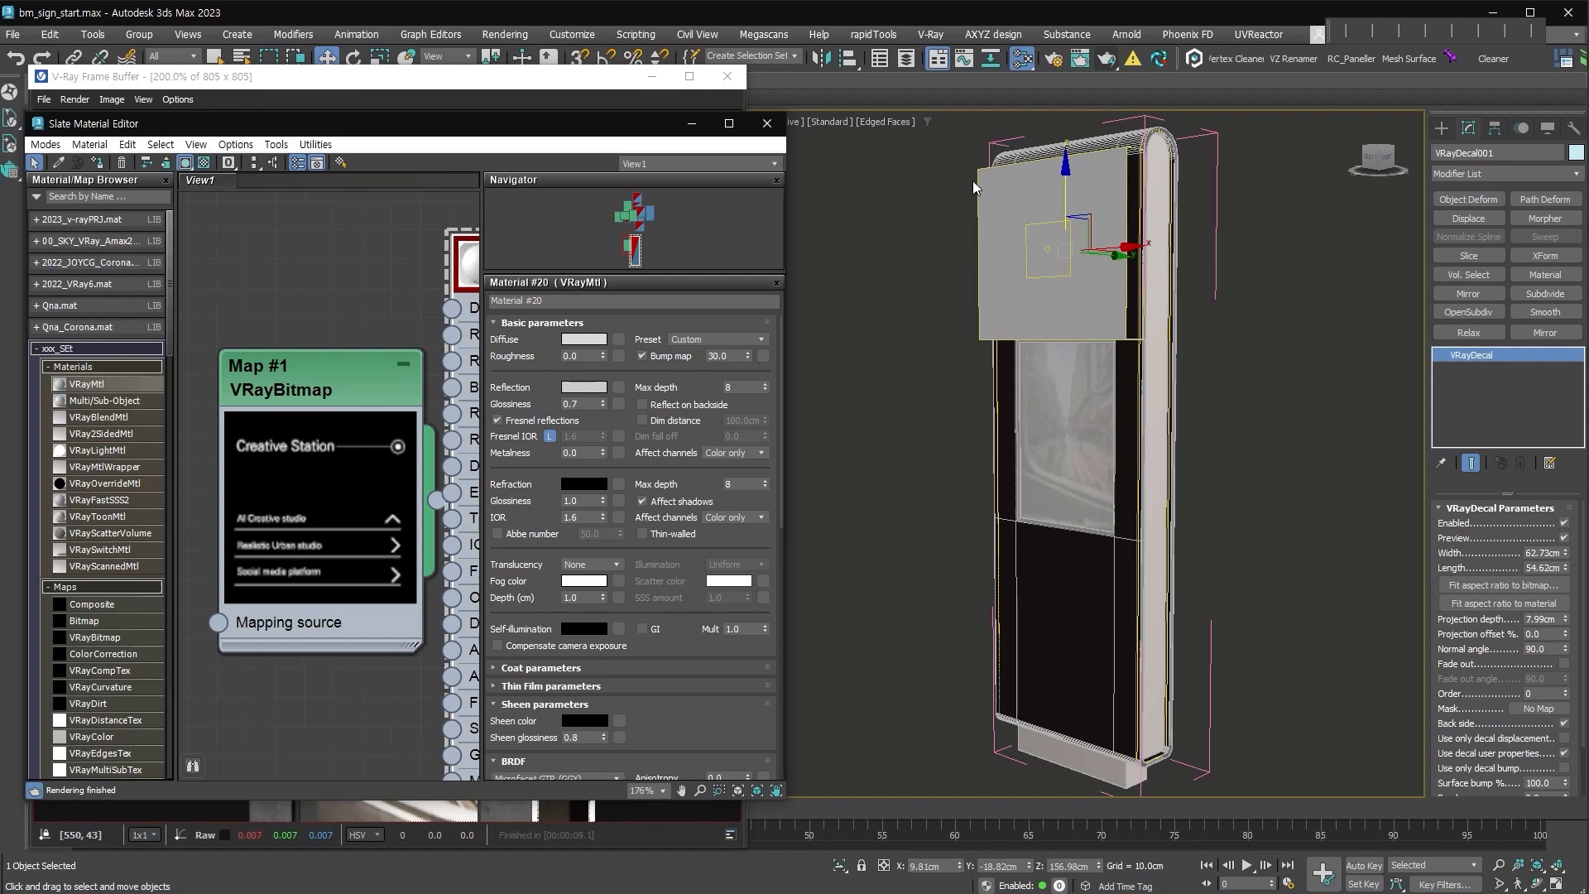
drag(431, 500, 1539, 708)
click(754, 506)
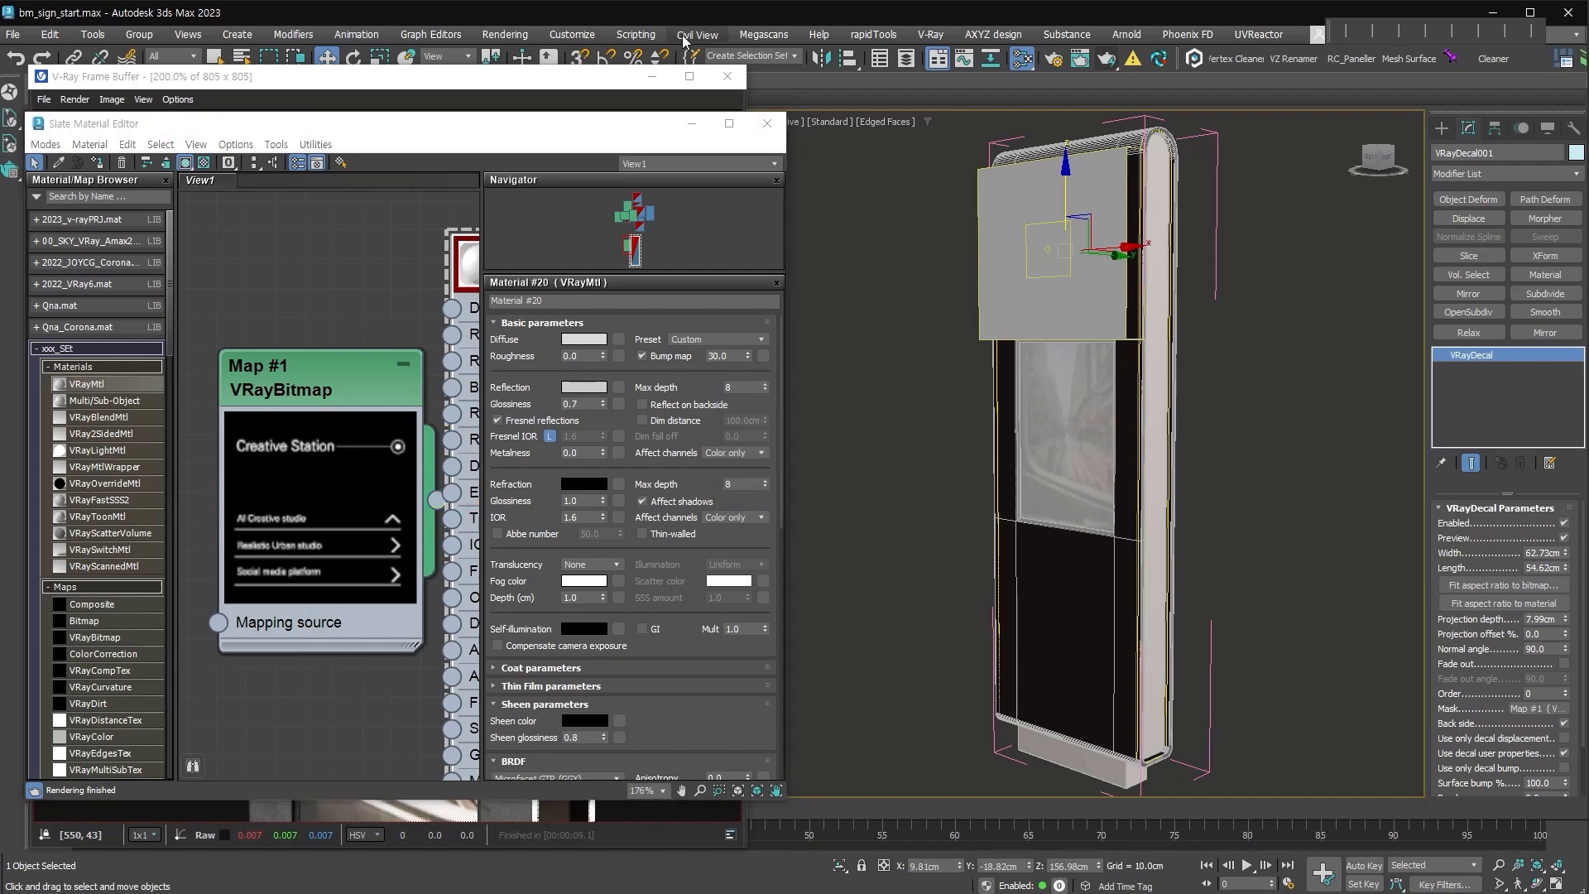
click(546, 77)
click(670, 125)
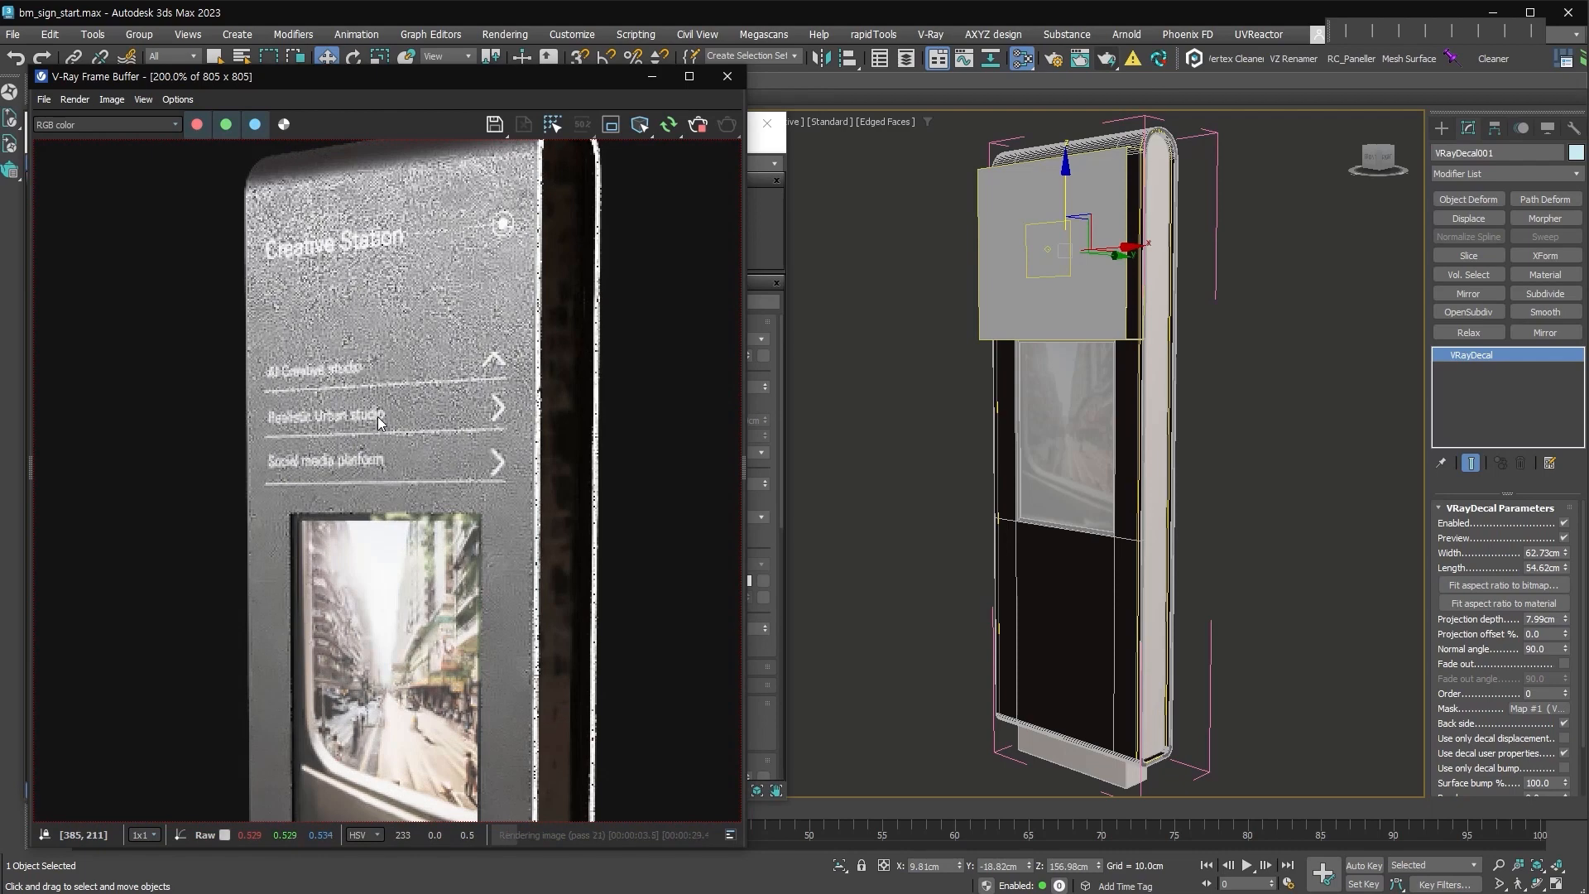
Darken the diffuse color of the body material, Material #16, to RGB 2, 2, 2.
click(770, 214)
scroll(388, 435, down, 5)
middle_drag(387, 434, 286, 716)
double_click(358, 306)
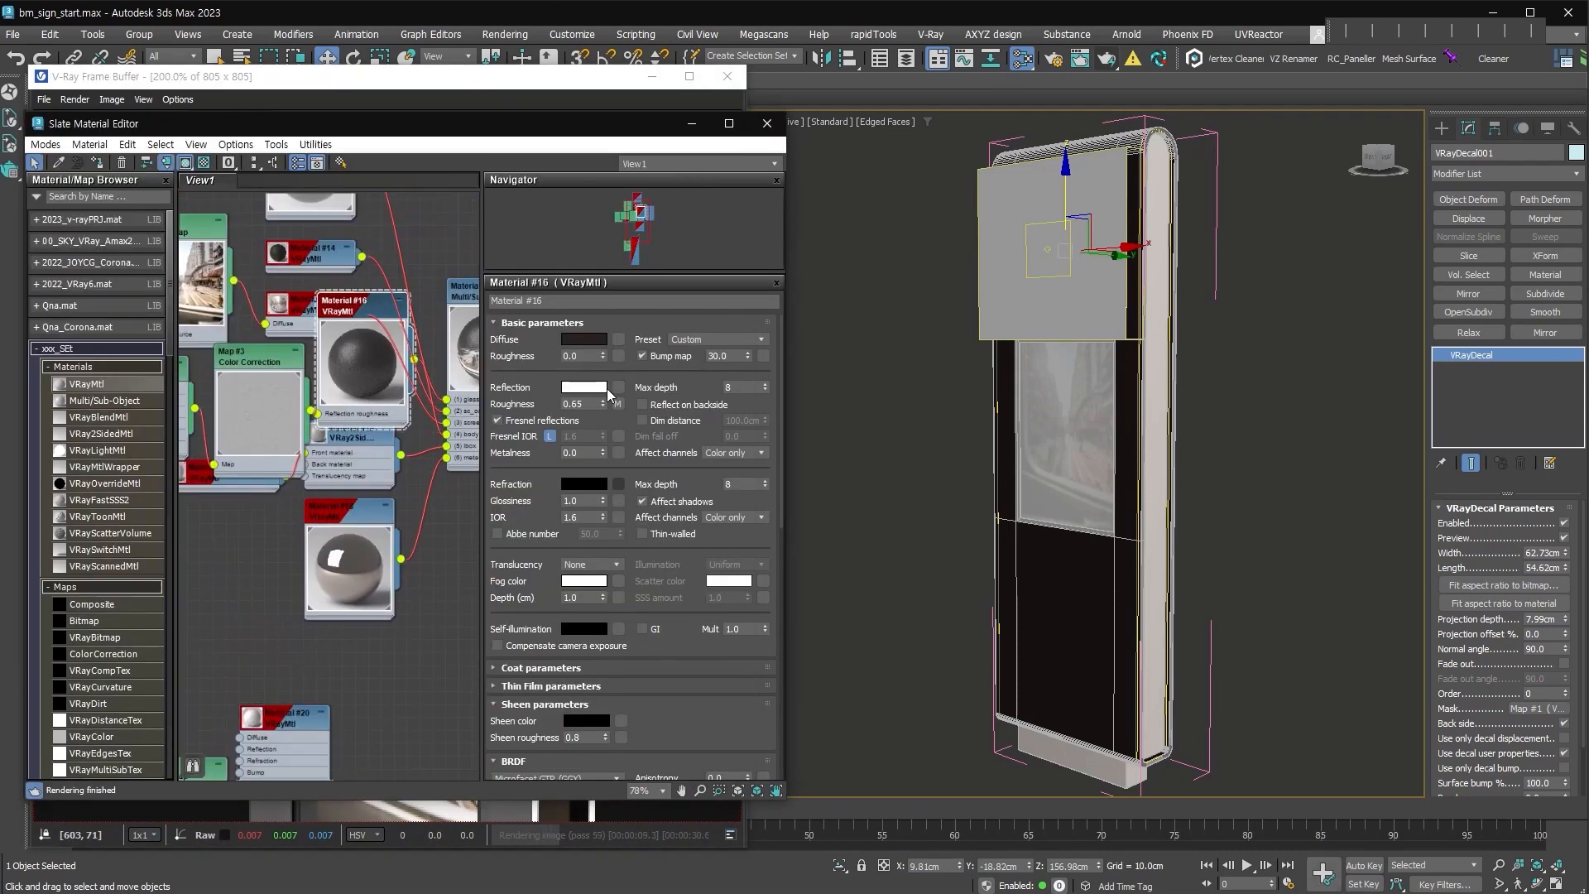
click(584, 340)
drag(572, 251, 567, 284)
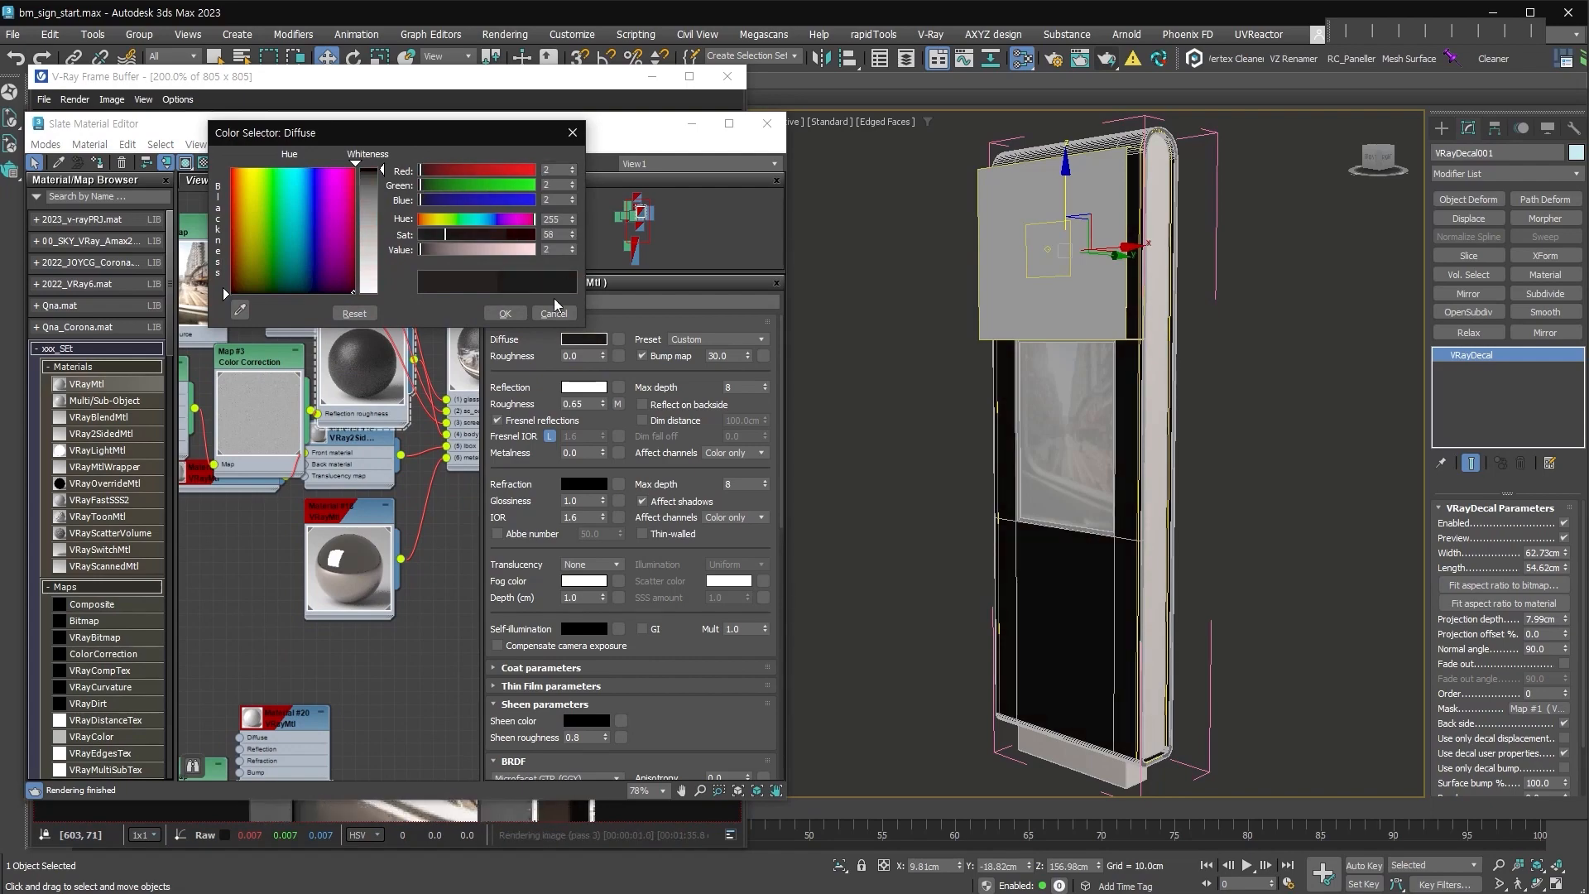
Review the whole sign in the V-Ray Frame Buffer at 100% from a slightly turned view.
click(703, 132)
click(697, 125)
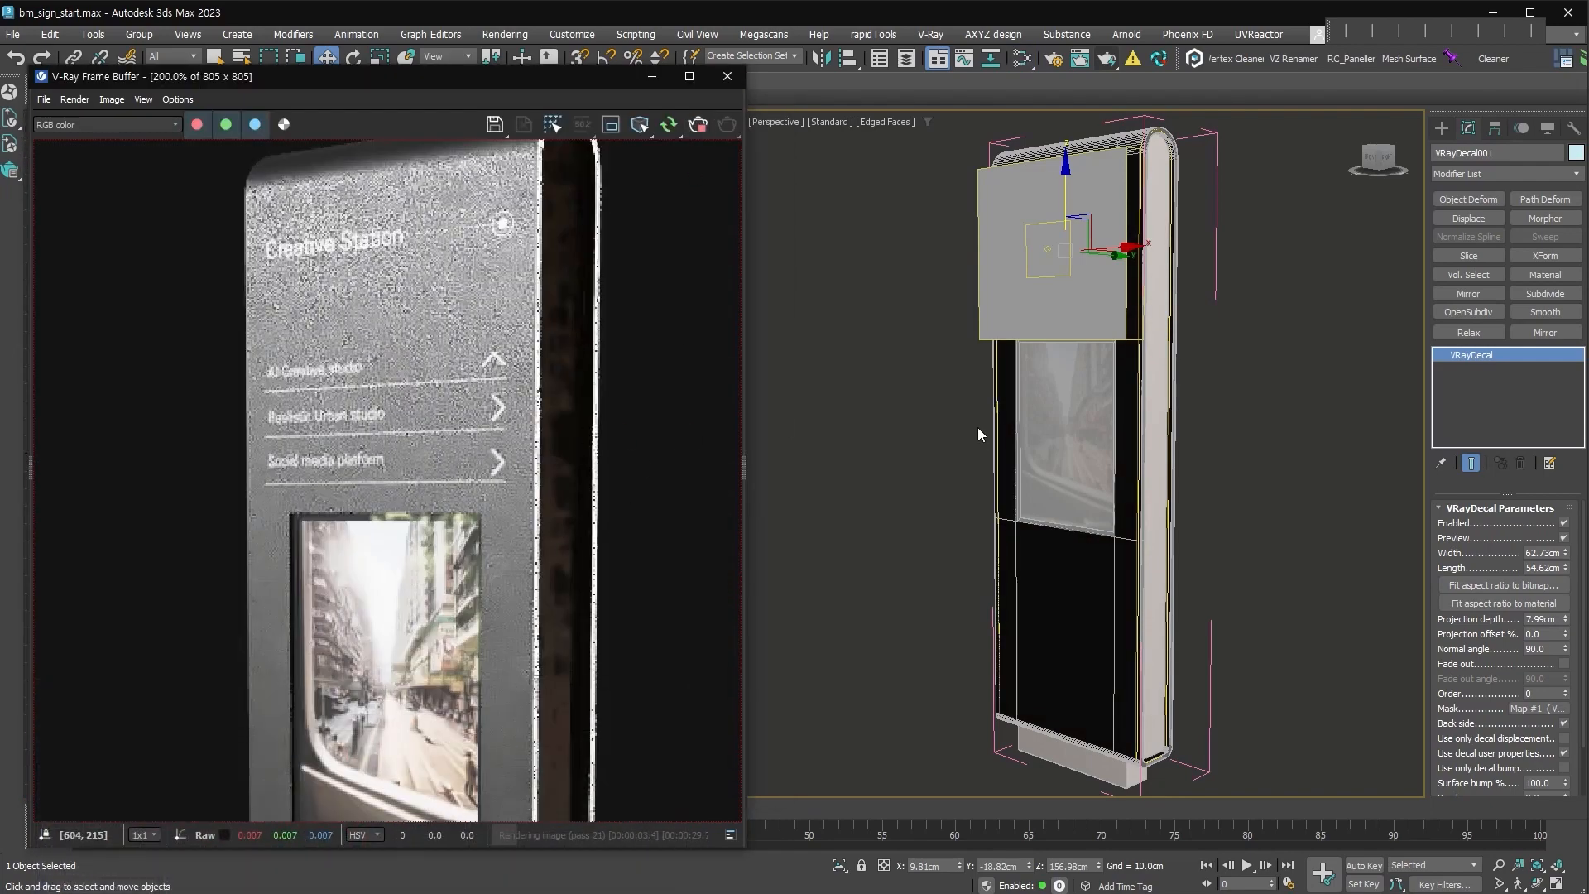
alt+middle_drag(990, 439, 1020, 503)
scroll(578, 548, down, 2)
scroll(578, 548, up, 1)
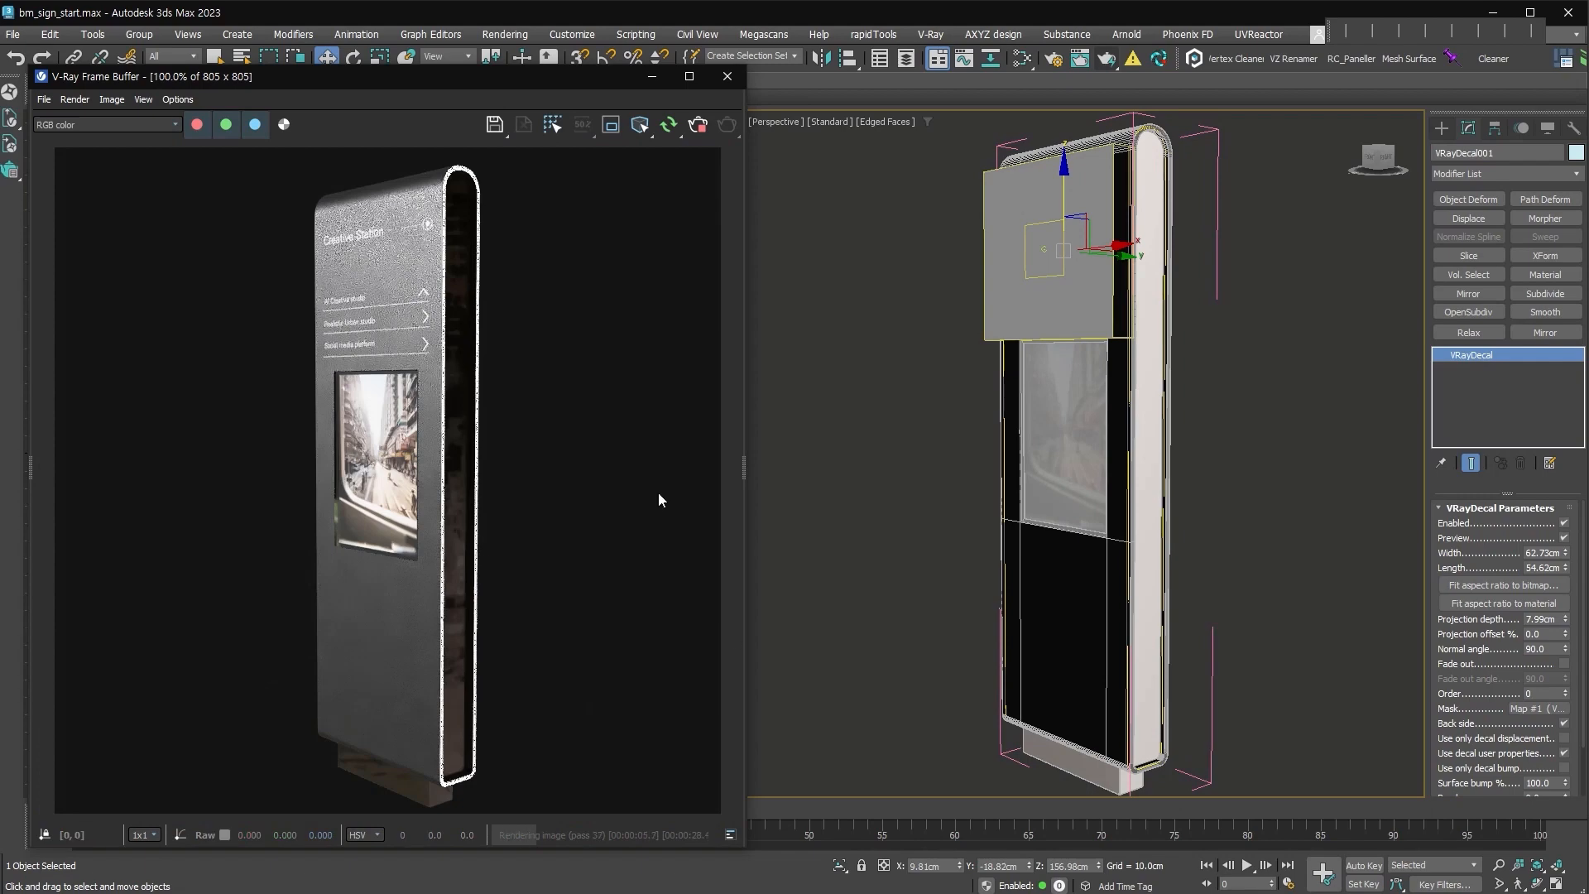
Place the material editor beside the render and brighten Material #18's diffuse color to RGB 214, 195, 169.
click(1024, 60)
drag(464, 144, 1064, 144)
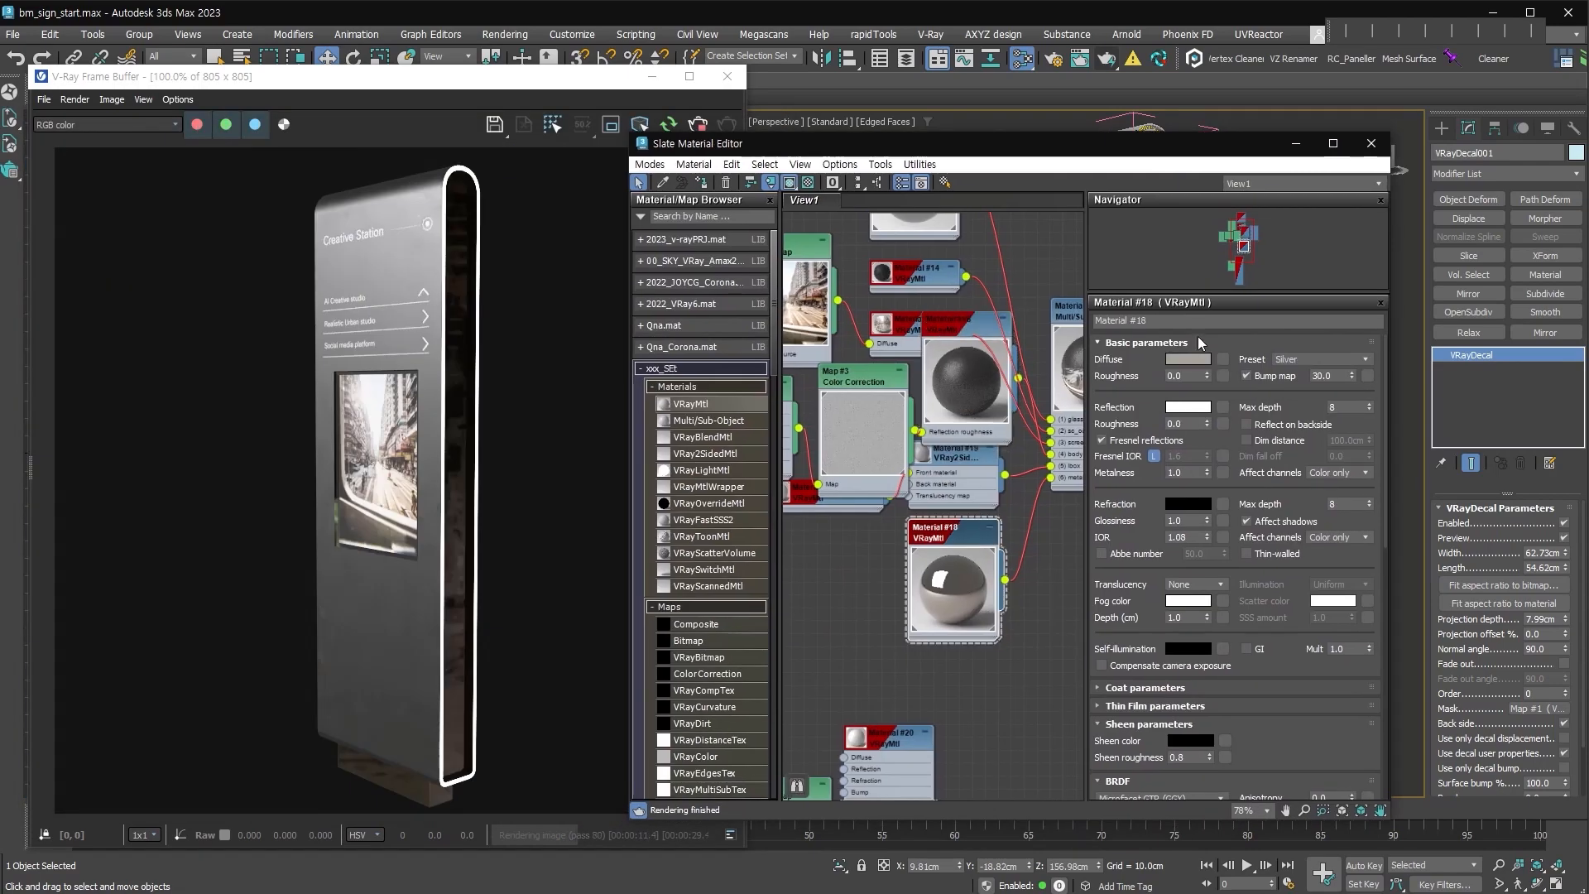
click(1187, 359)
drag(1081, 269, 1112, 266)
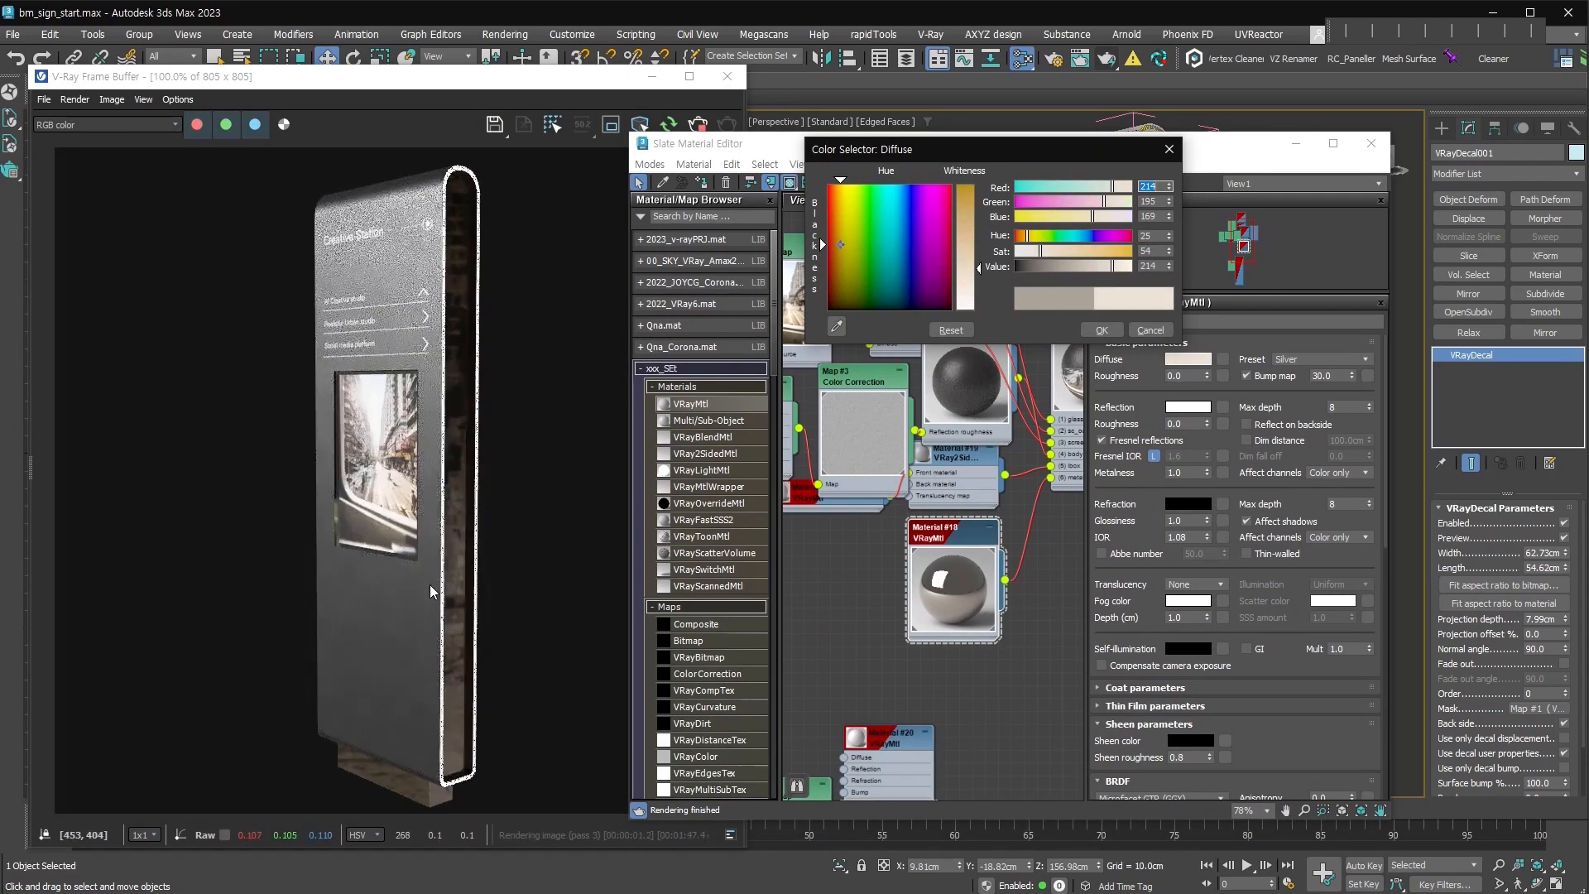
Set Material #18's reflection roughness to 0.06, accept the new diffuse color and close the material editor.
click(1209, 427)
drag(1208, 425, 1209, 418)
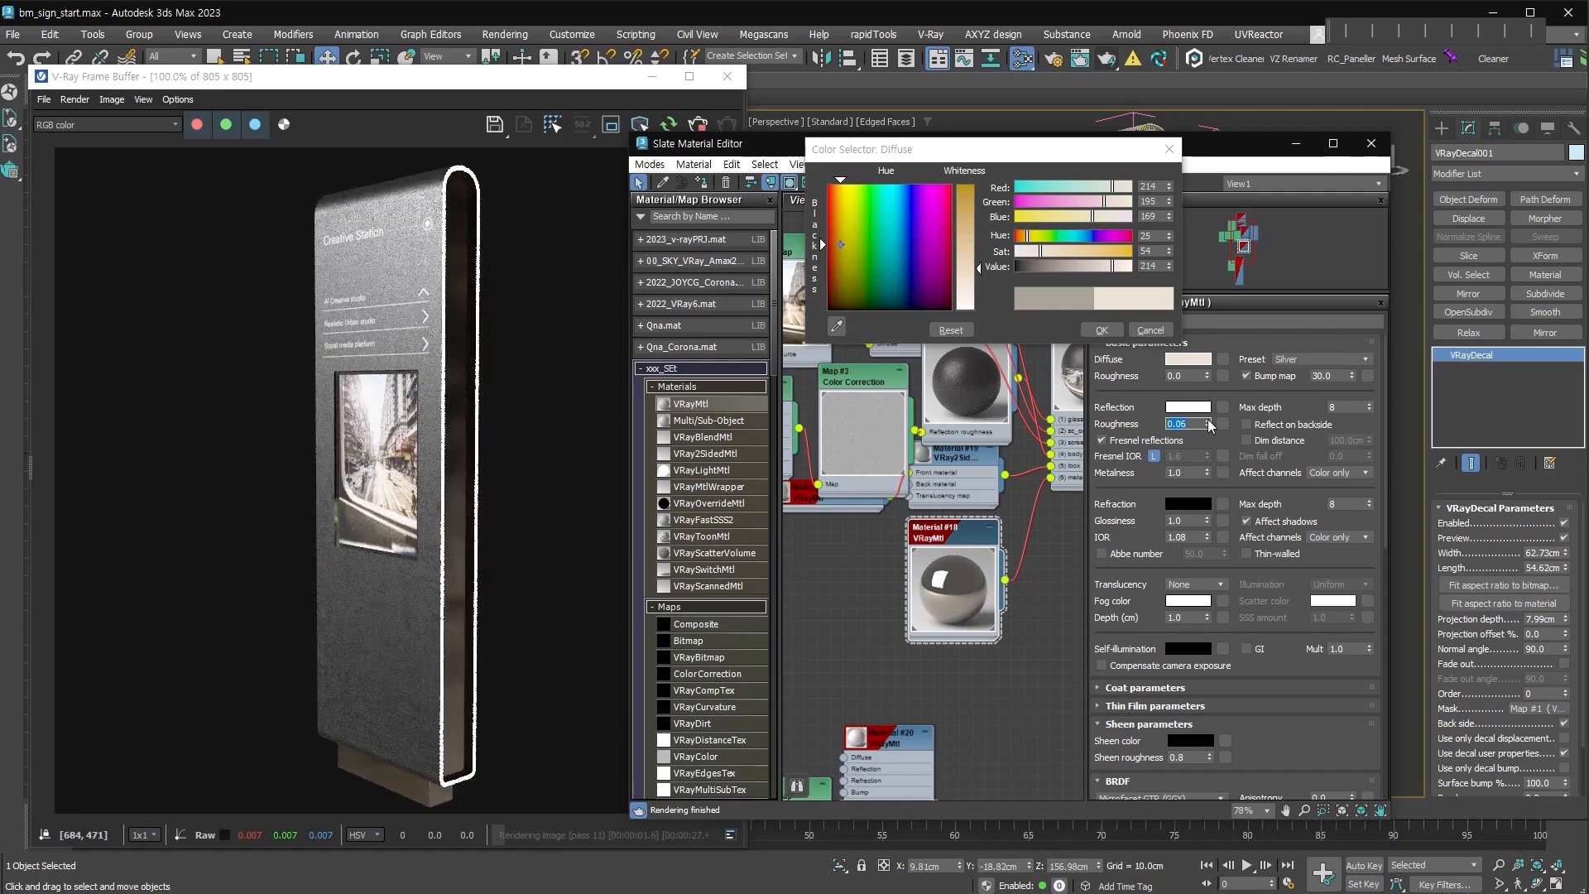
click(1101, 330)
middle_drag(1012, 674, 1013, 649)
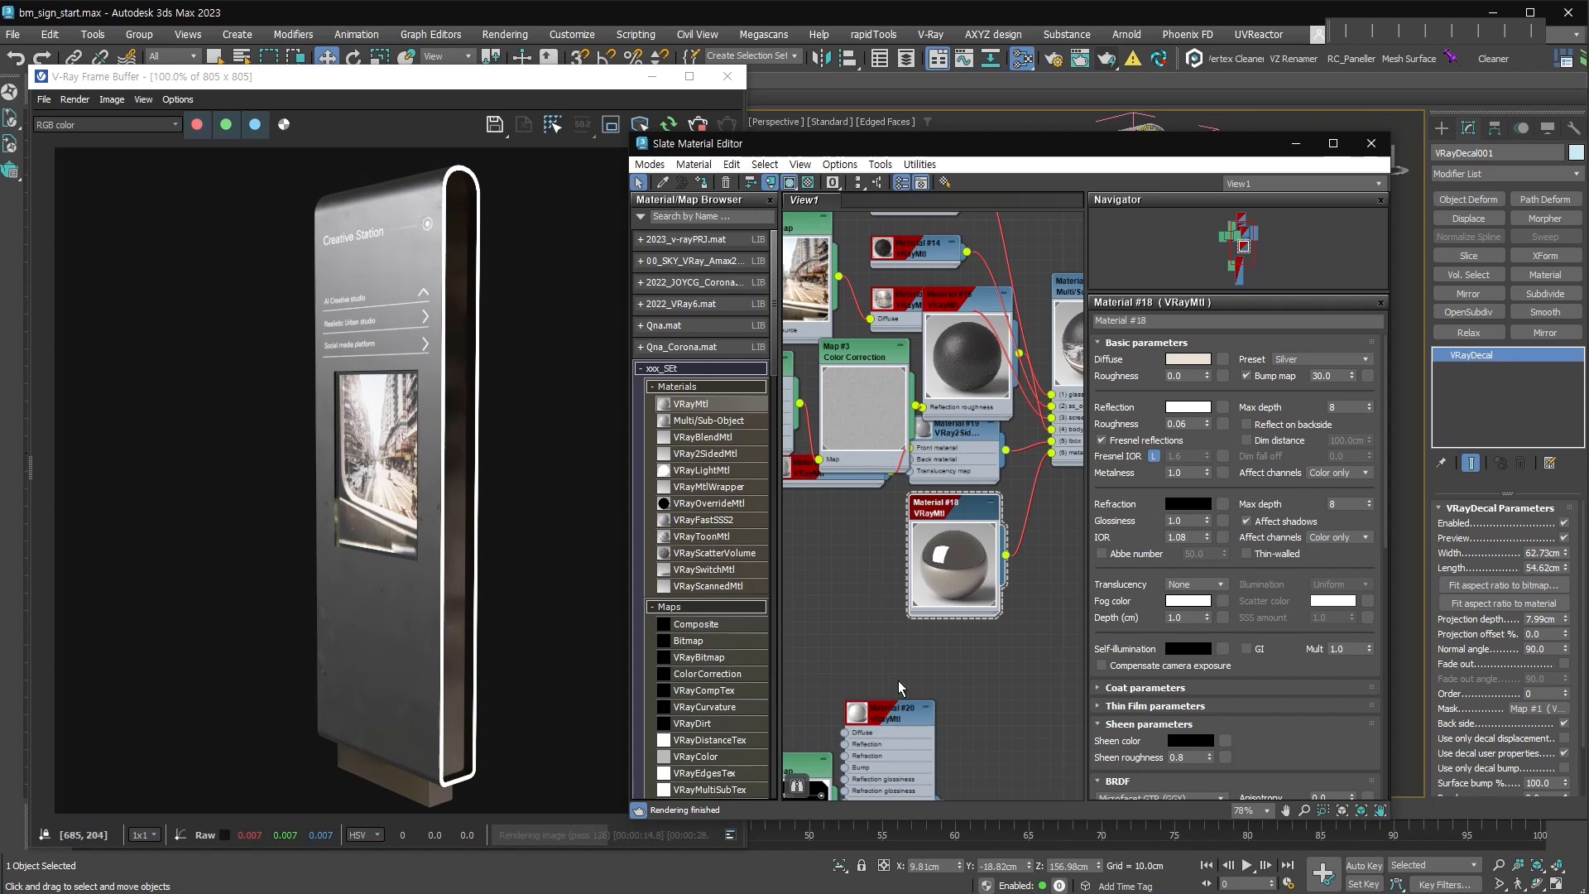
click(1371, 143)
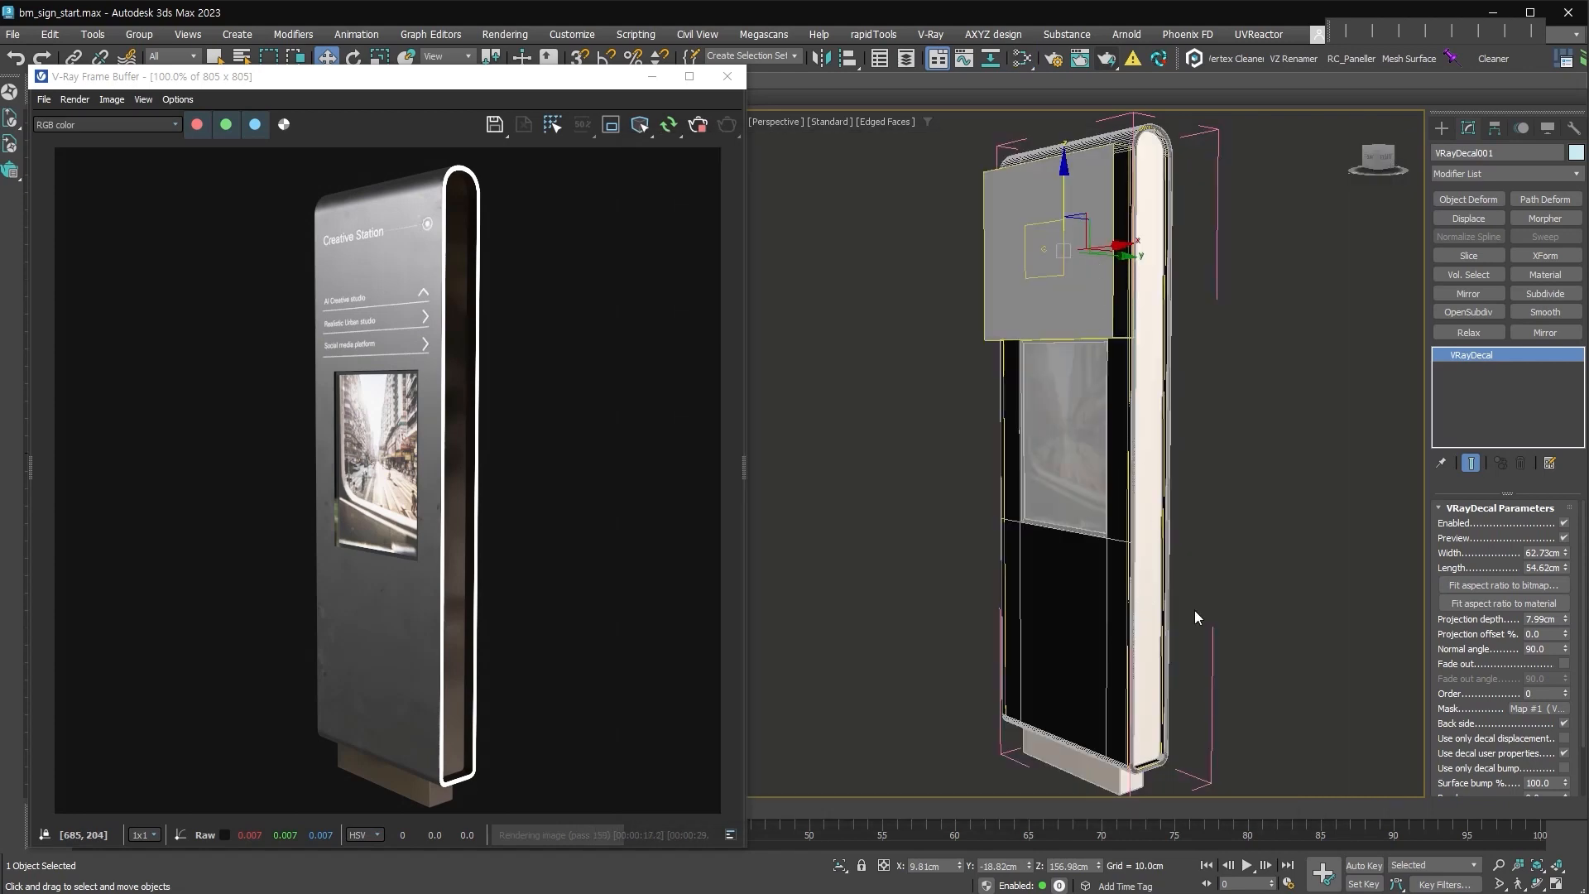
In wireframe, rotate the HDRI dome light to about -62 degrees on Z and restart interactive rendering.
click(1270, 613)
key(F3)
click(1099, 703)
click(1100, 704)
right_click(1071, 554)
click(1089, 582)
click(697, 125)
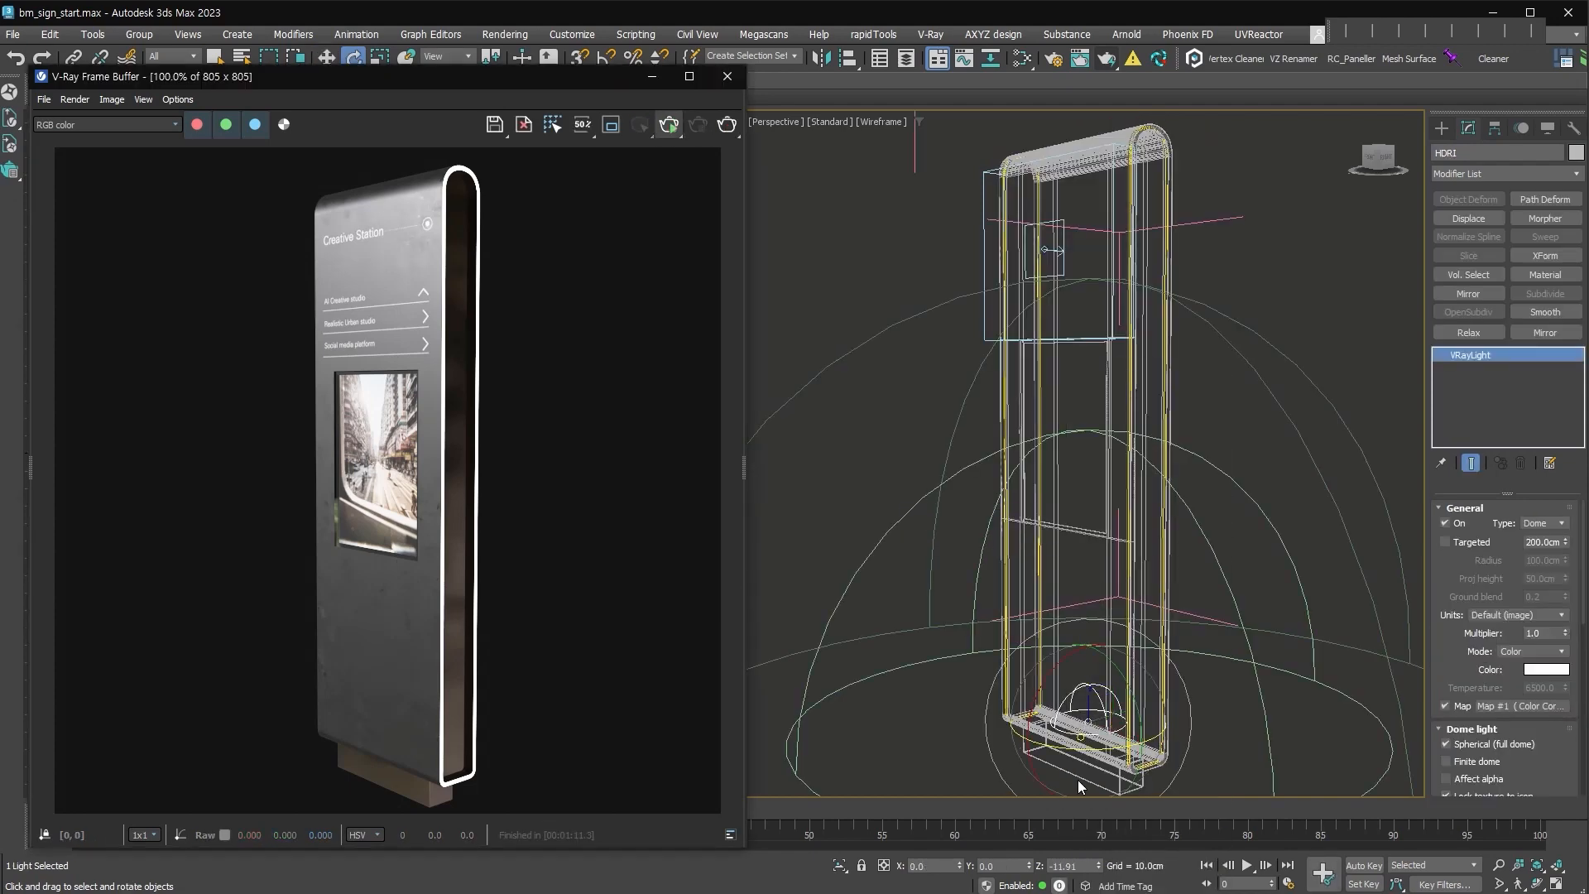
drag(1077, 749, 1012, 745)
click(669, 126)
click(697, 125)
drag(1116, 750, 1083, 750)
click(669, 126)
Add Filmic tonemap and Exposure correction layers to the frame buffer, adjust the exposure layer and review the sign from a turned view.
click(743, 467)
click(769, 126)
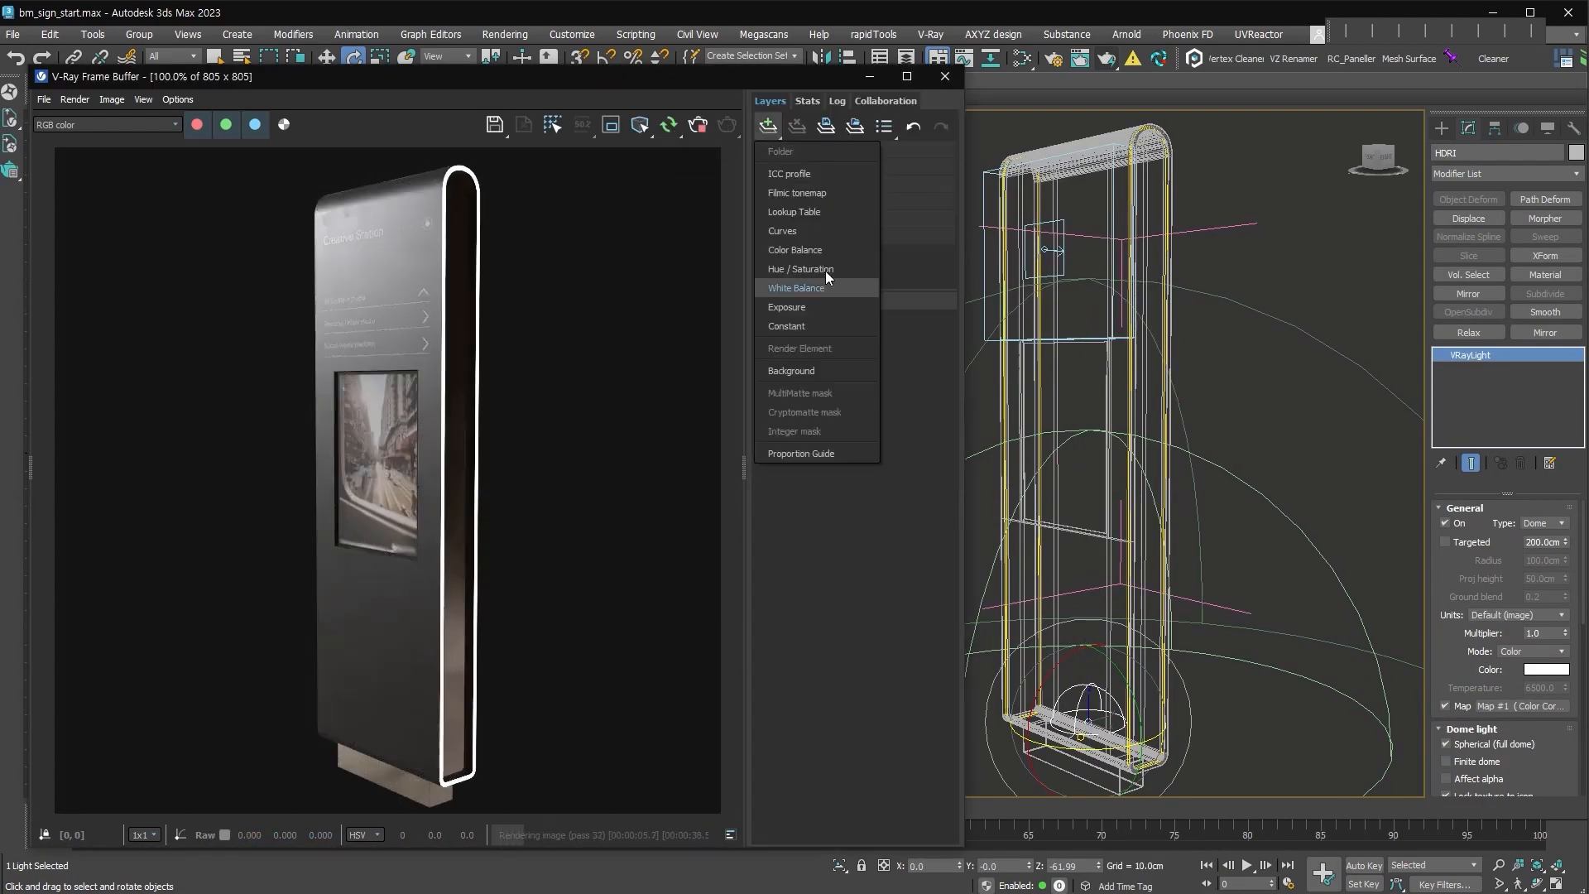
click(802, 192)
click(768, 127)
click(795, 308)
drag(826, 376, 858, 406)
click(743, 467)
alt+middle_drag(958, 578, 1018, 574)
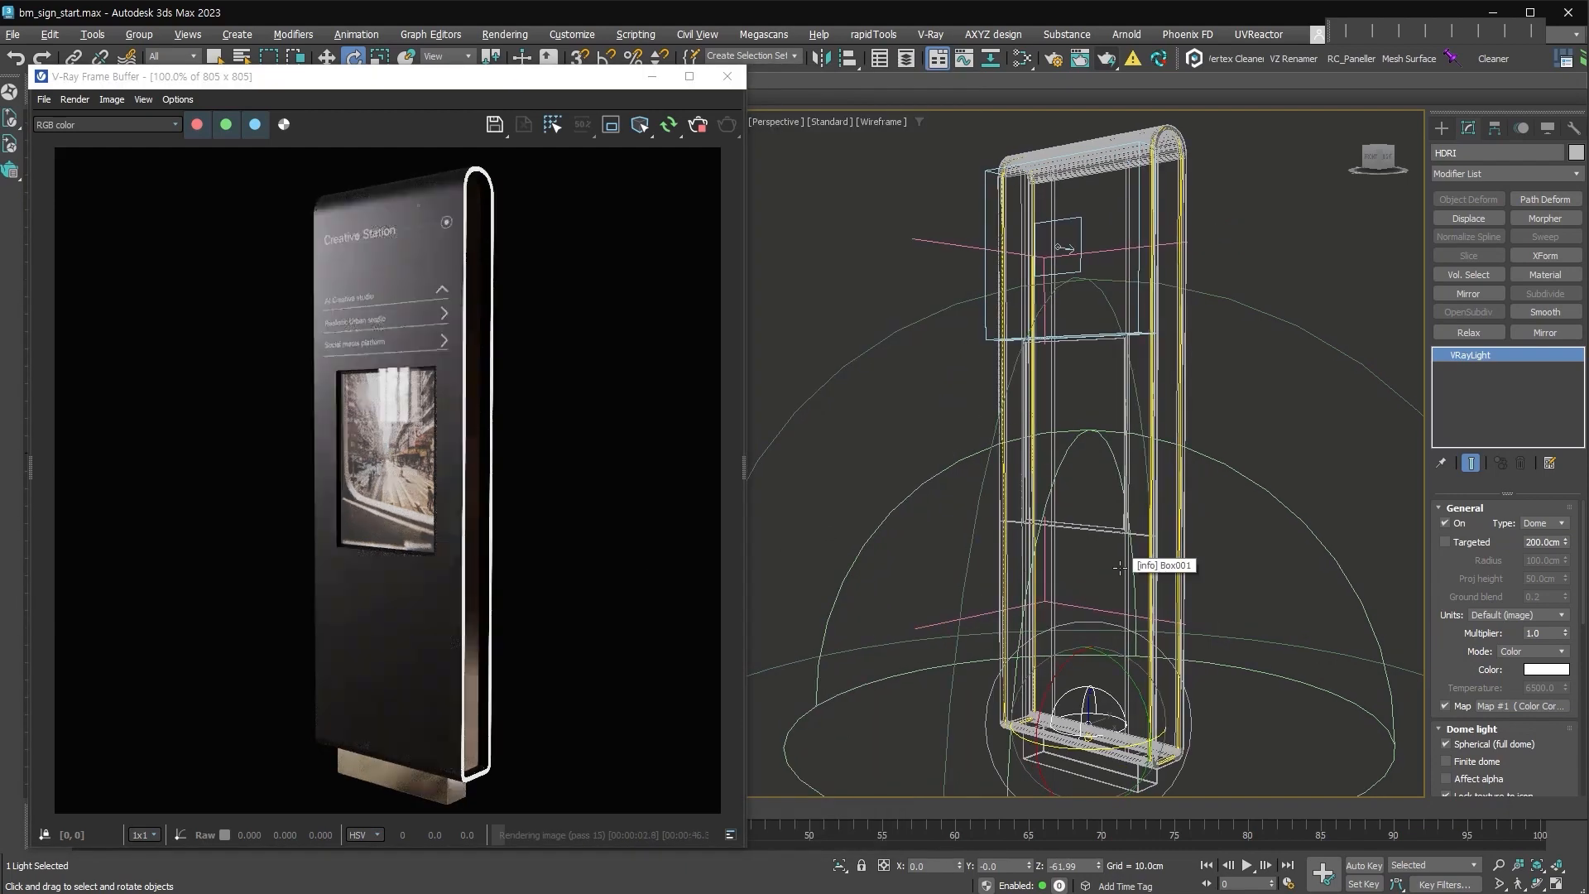
drag(468, 83, 474, 76)
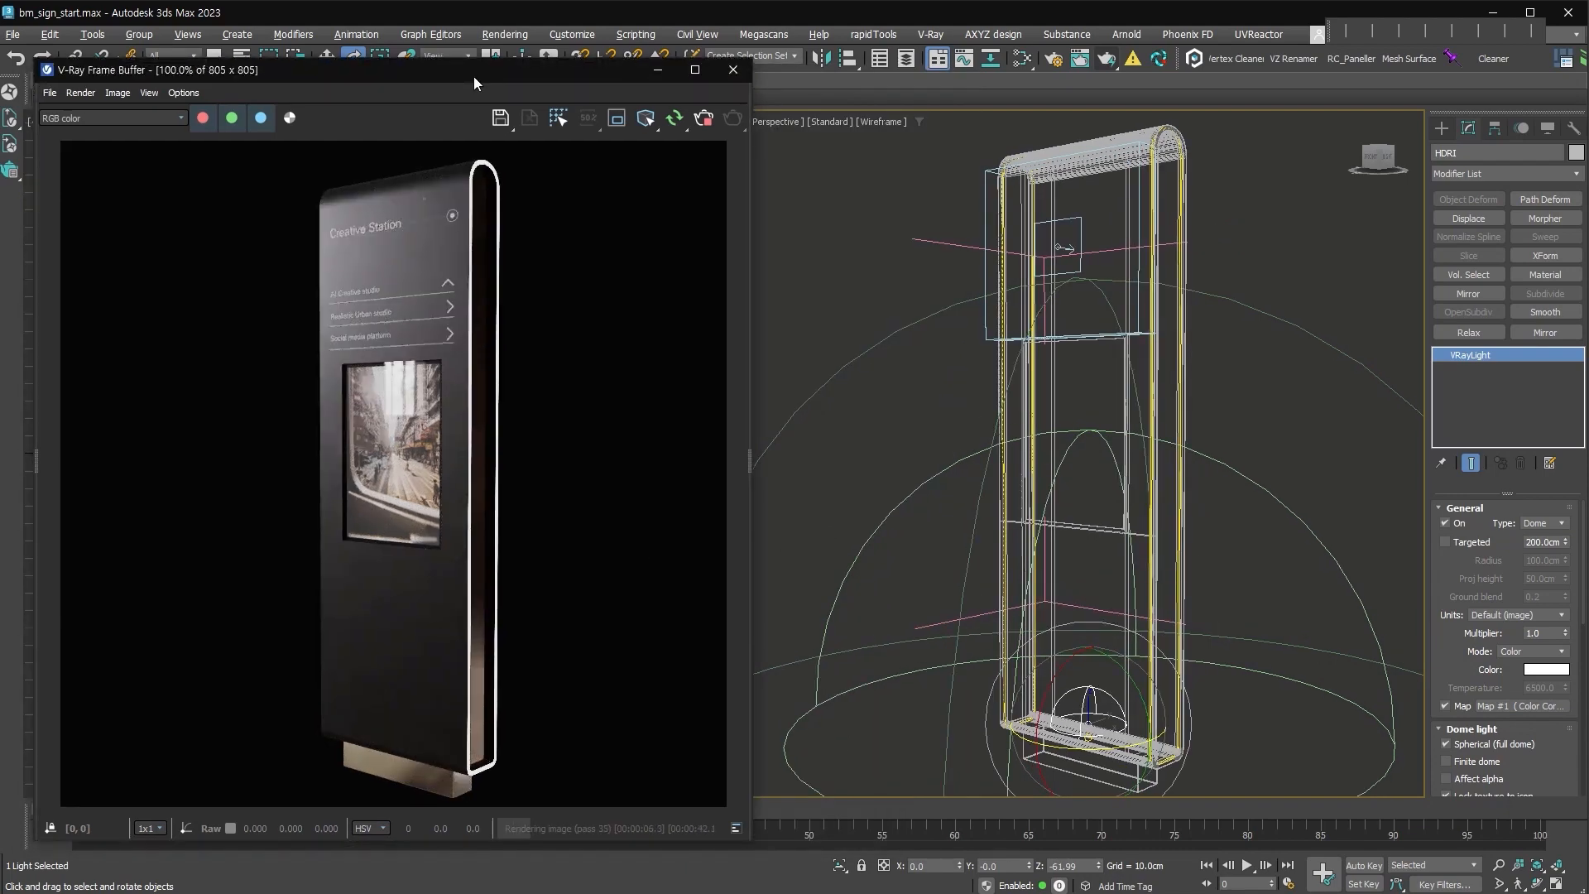